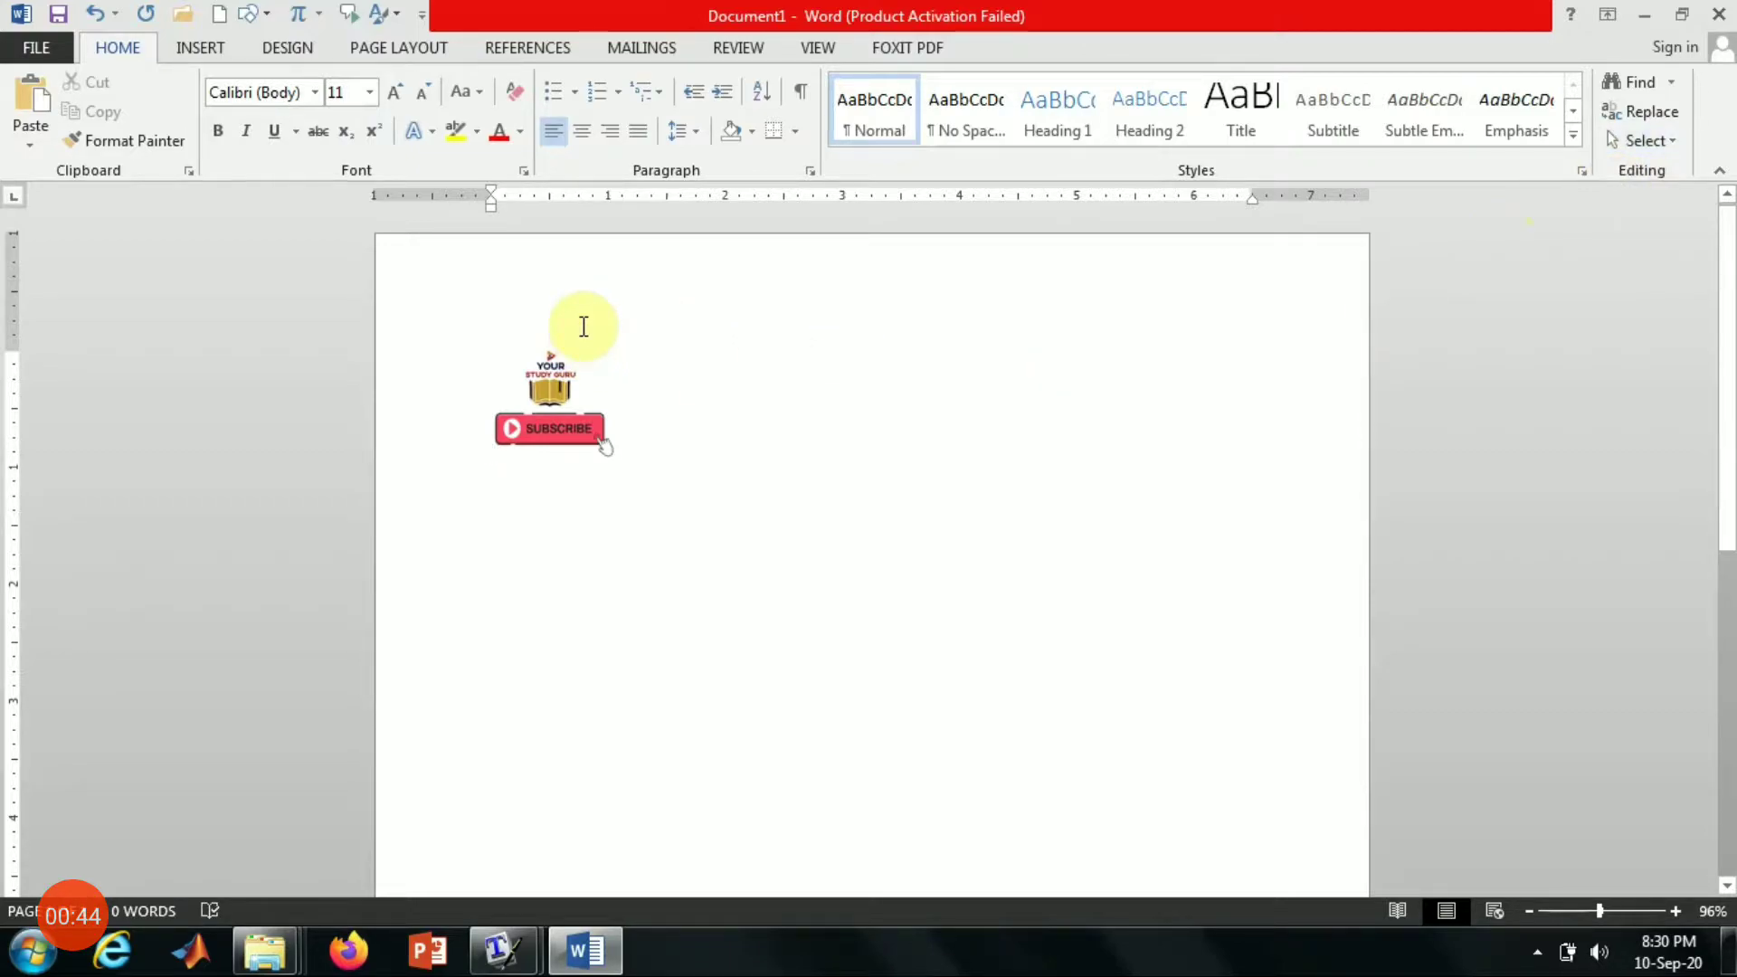
Step: Generate sample paragraphs with =rand() on a new line above the picture
key(Return)
key(Up)
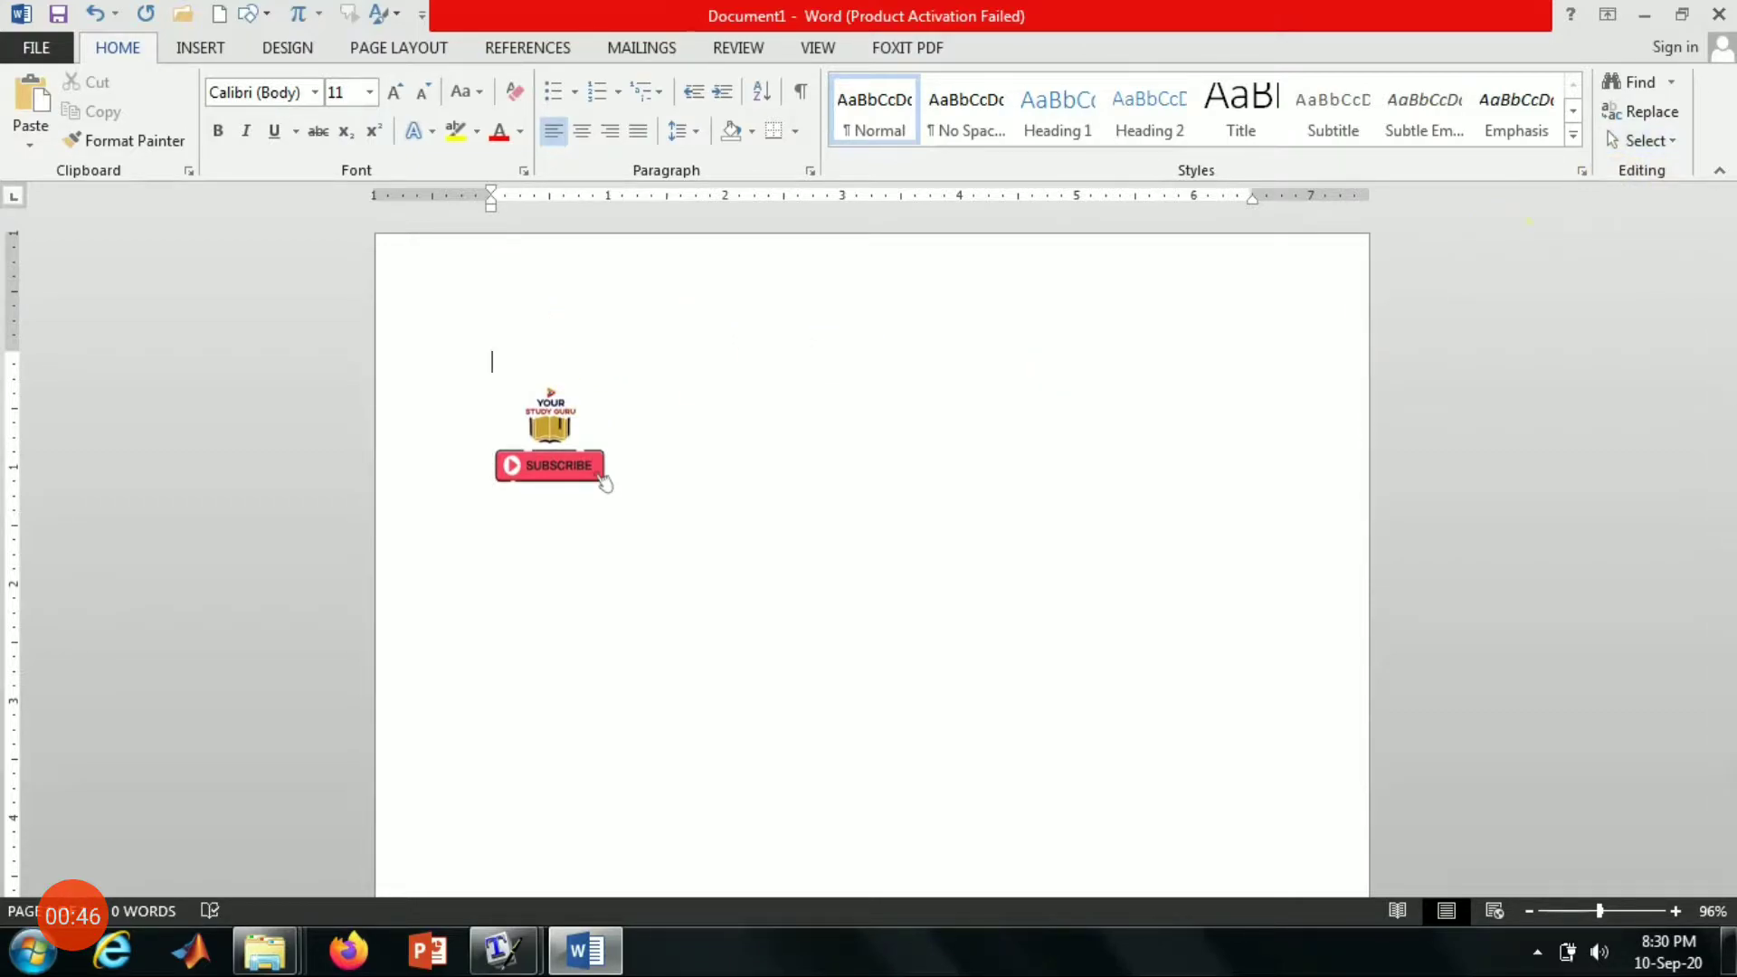
text(=)
key(ctrl+a)
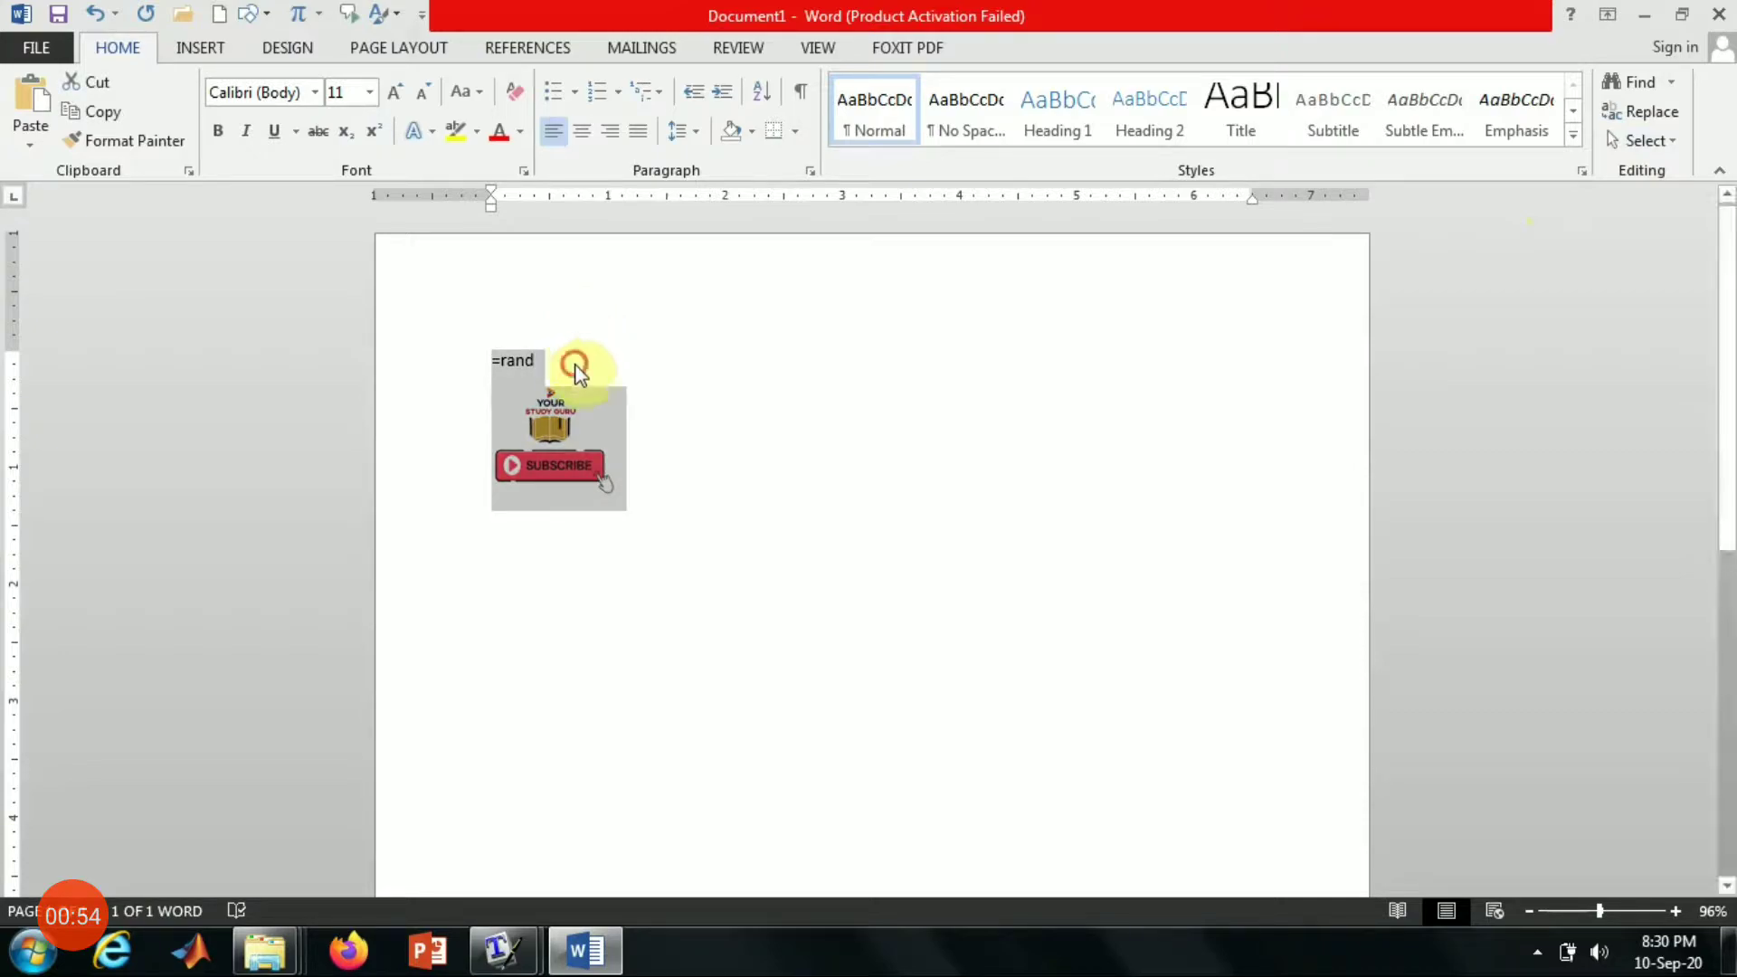
click(574, 364)
text(())
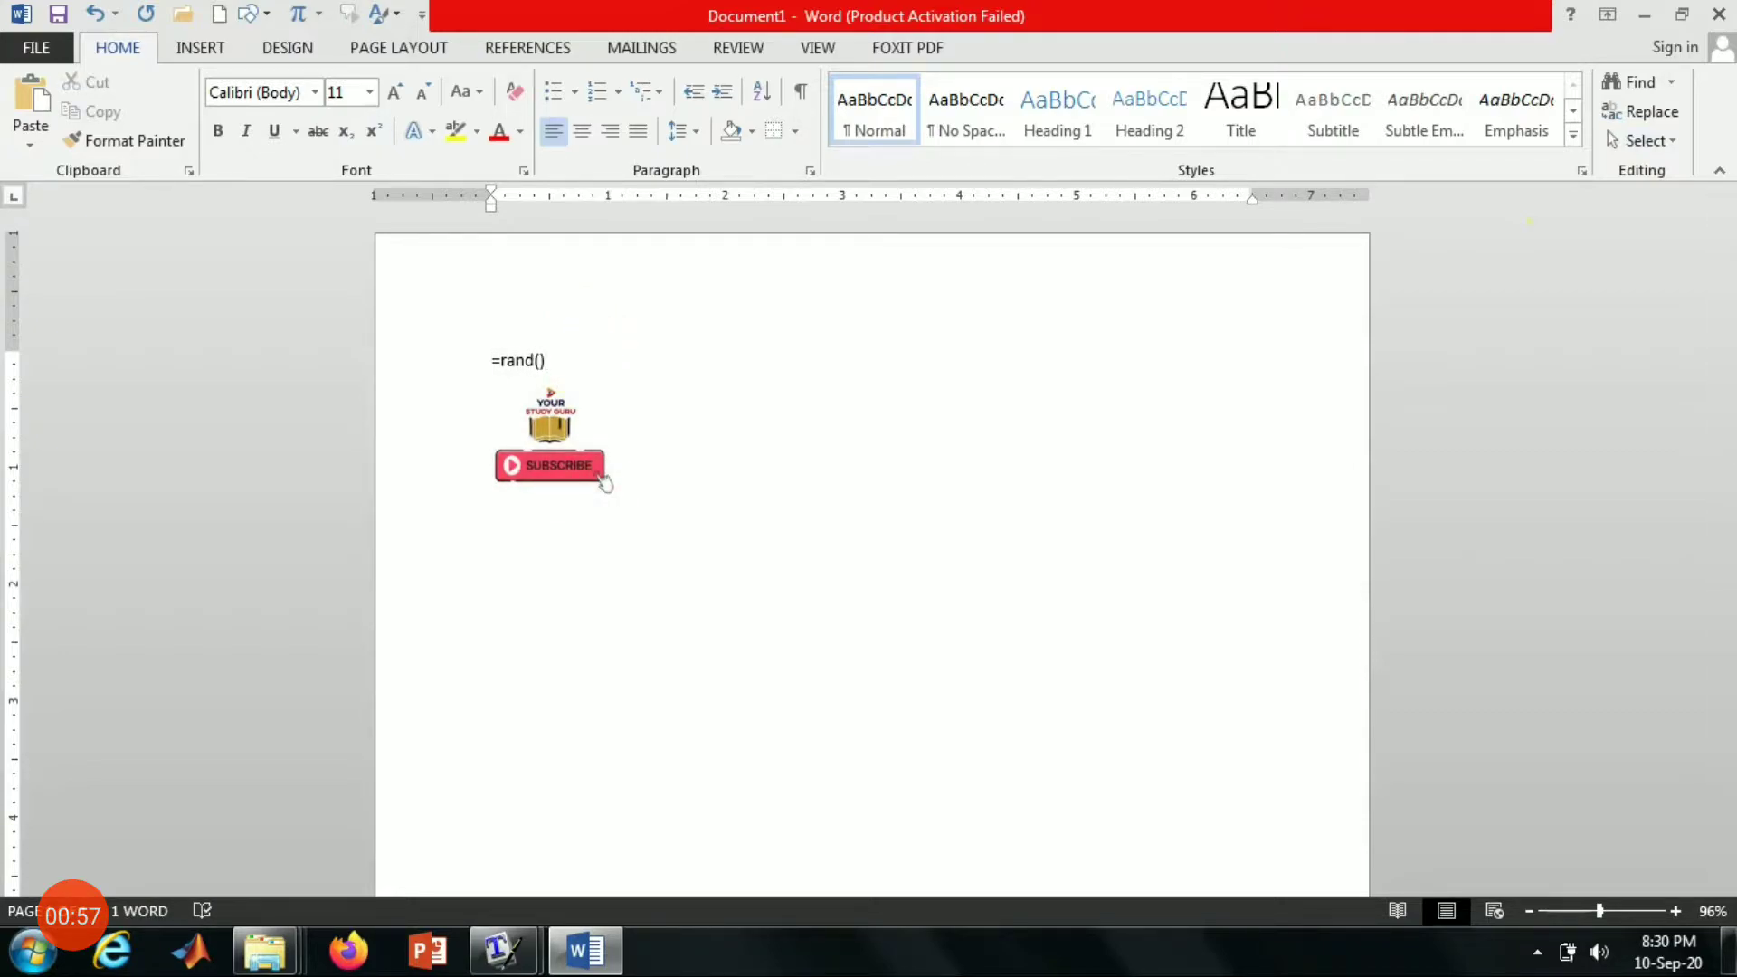
key(Return)
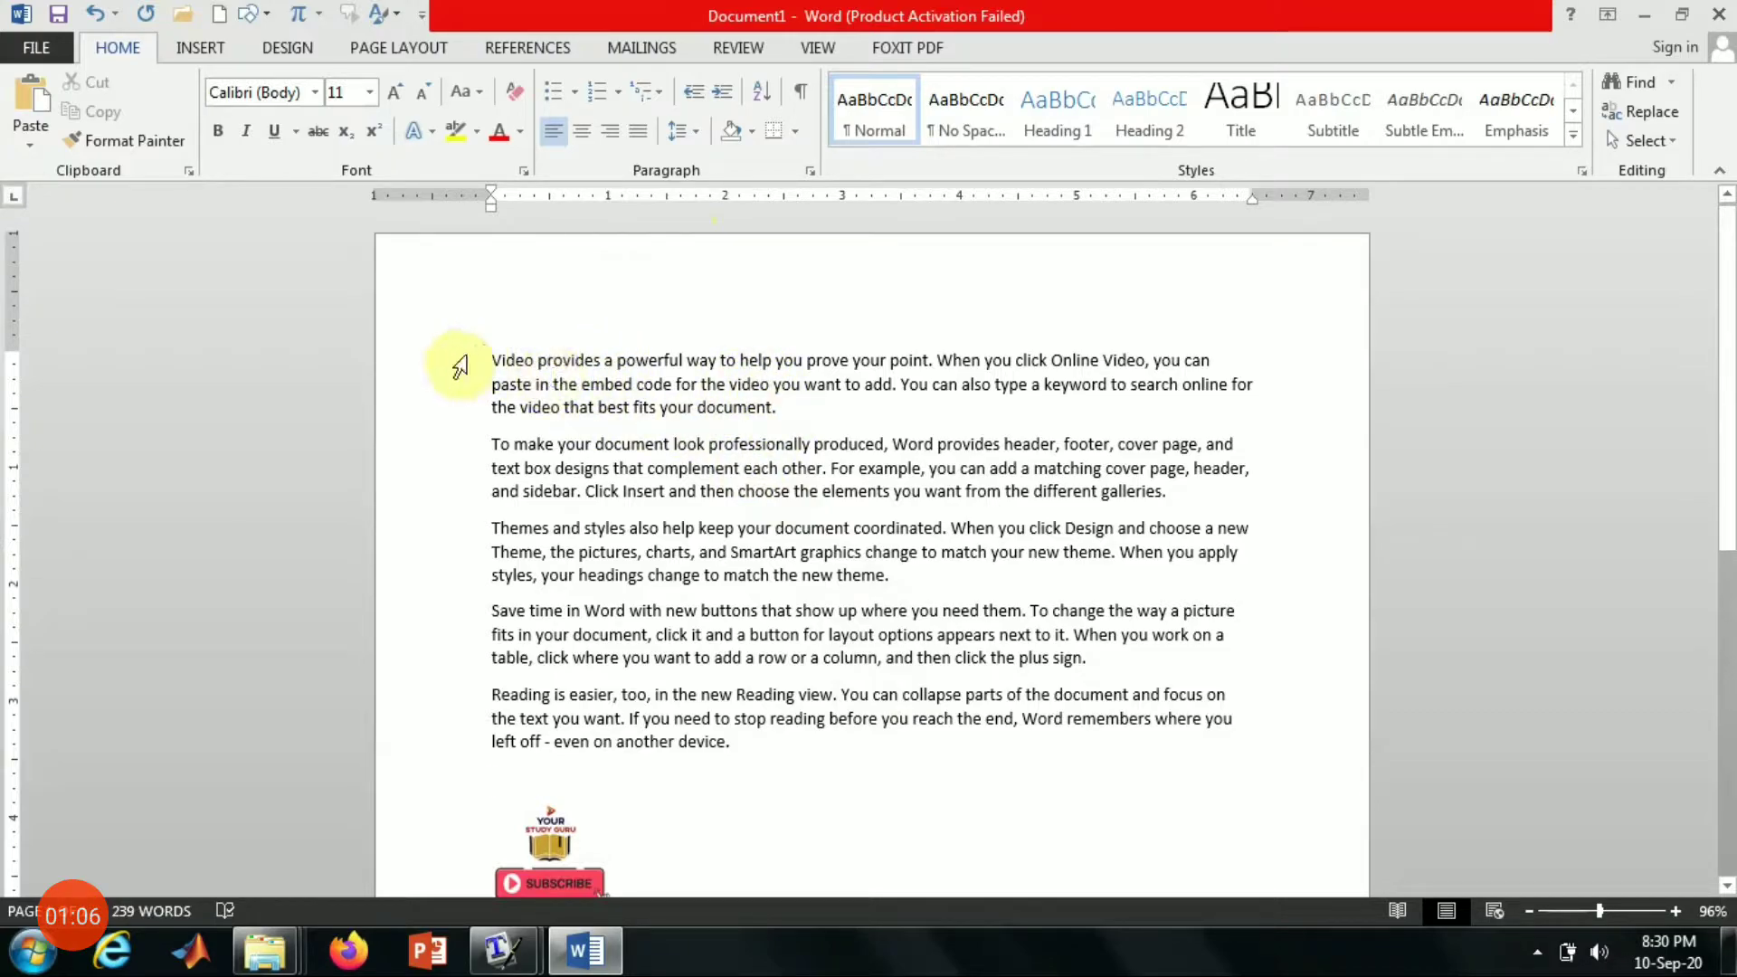
Step: Add the title line "Video description" above the first sample paragraph
click(485, 354)
key(Return)
key(Up)
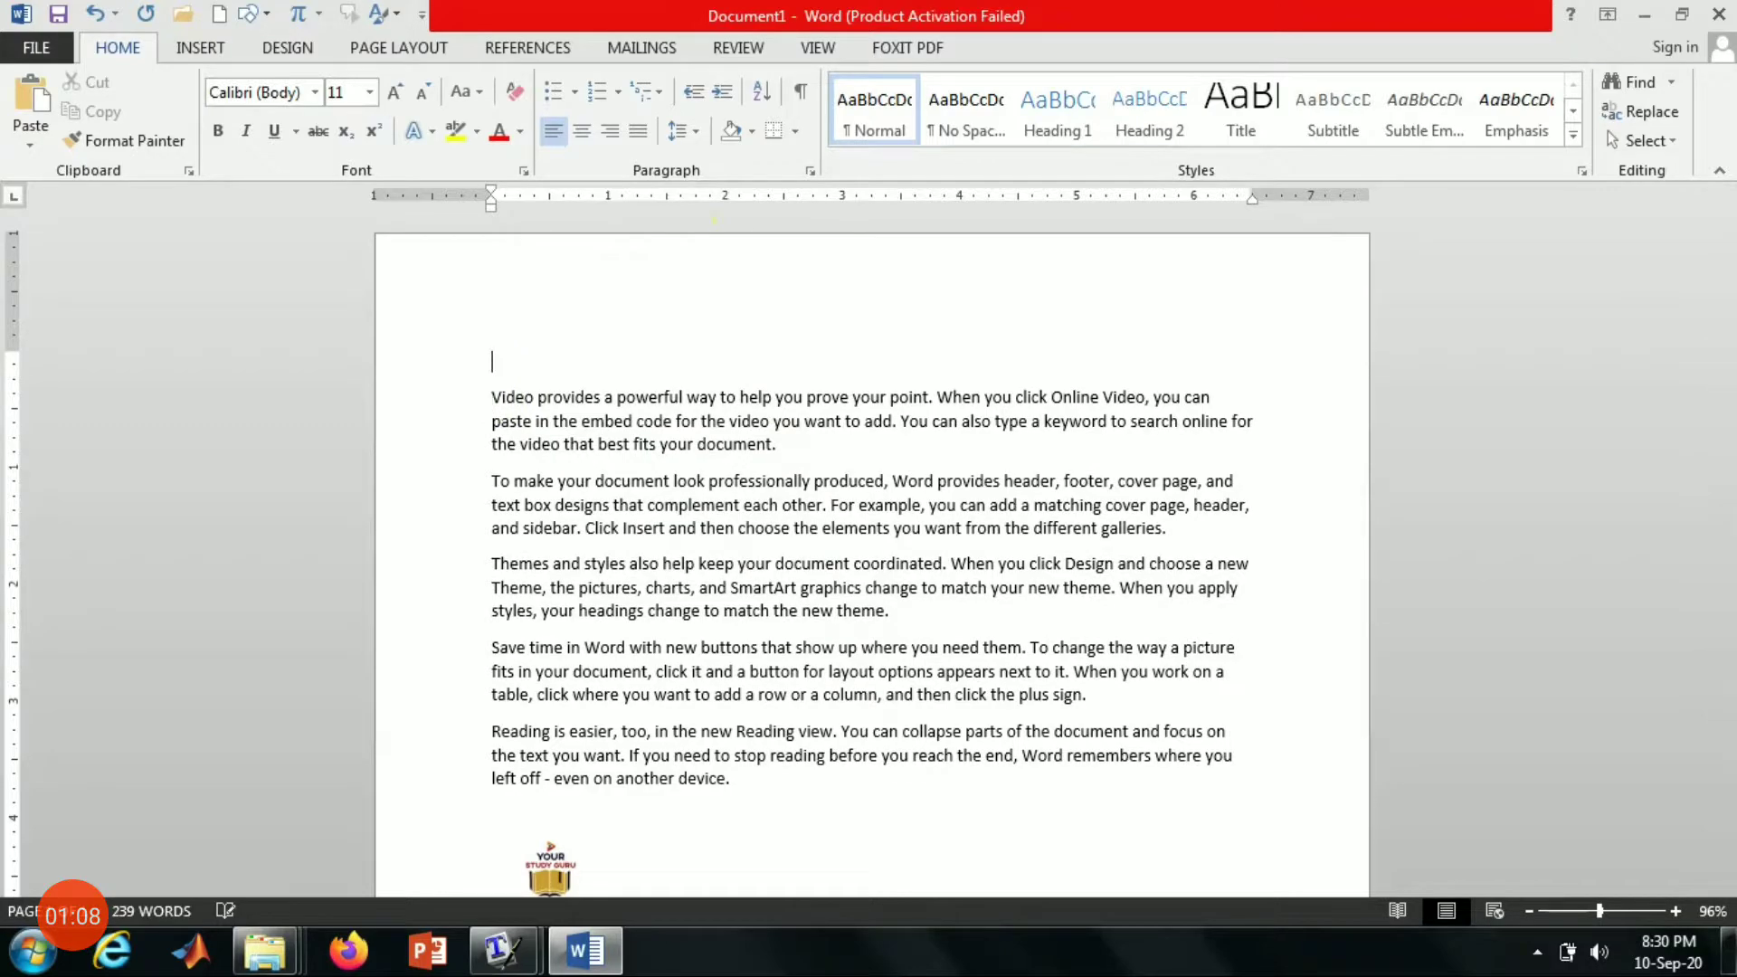
text(Video description)
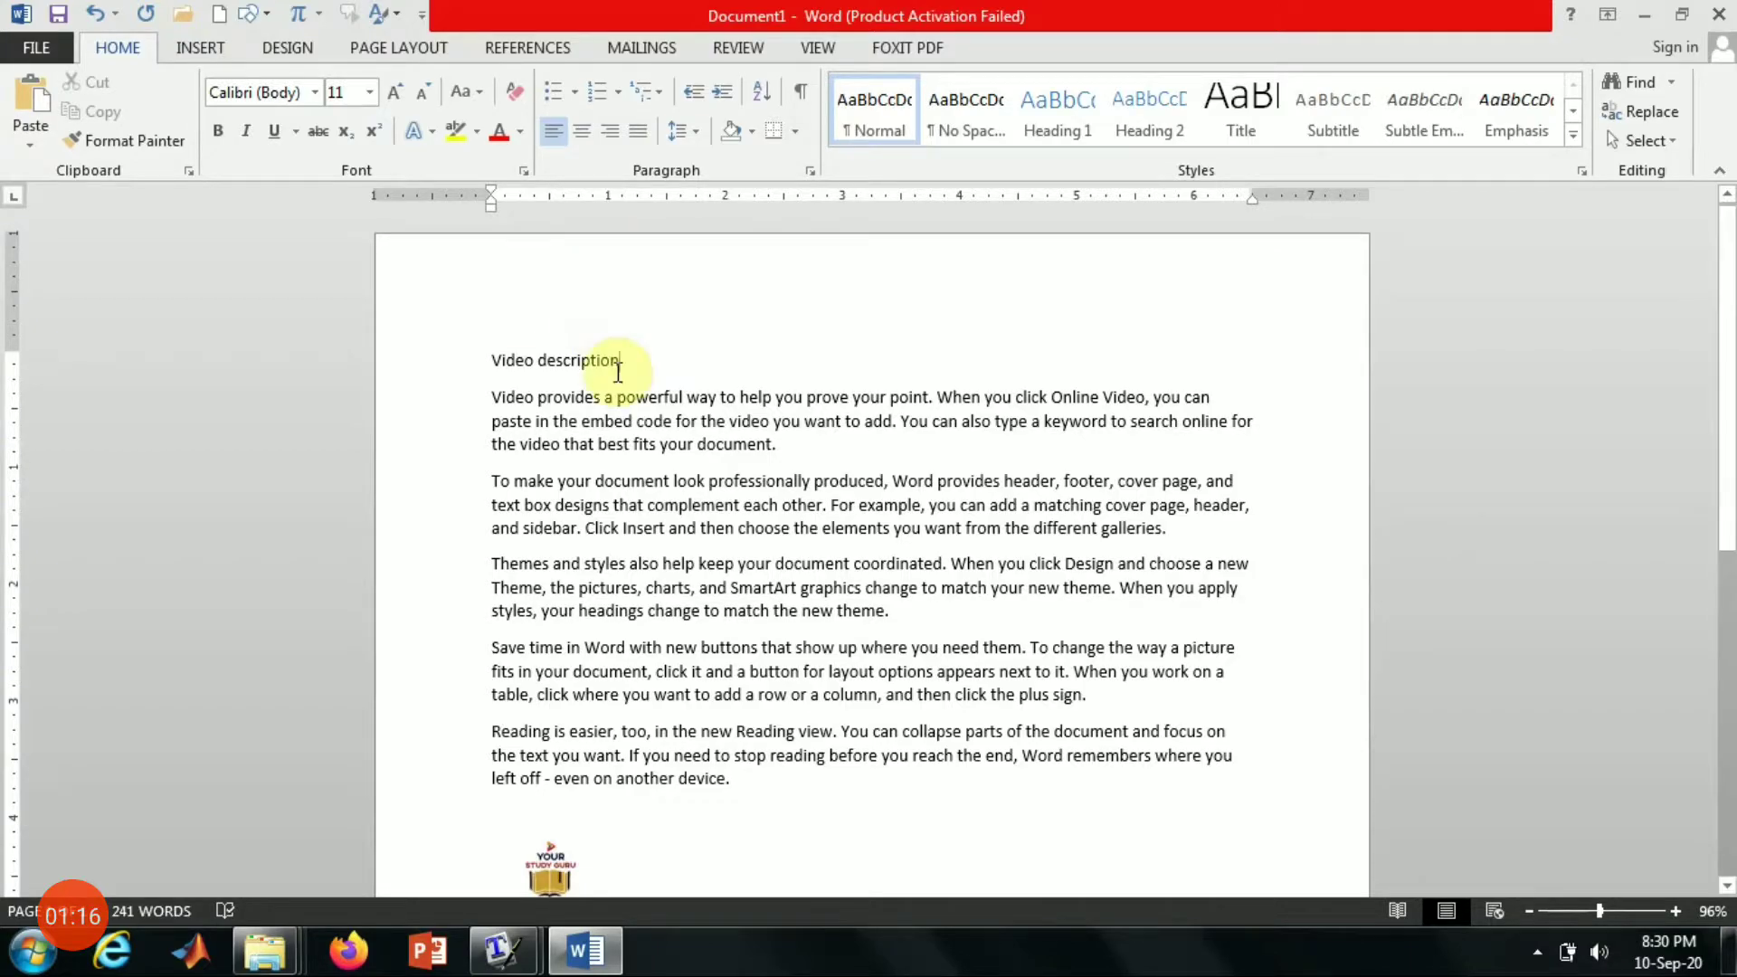
Step: Try the No Spacing style on the first body paragraph with an empty line after it, and undo both changes
drag(622, 358, 480, 372)
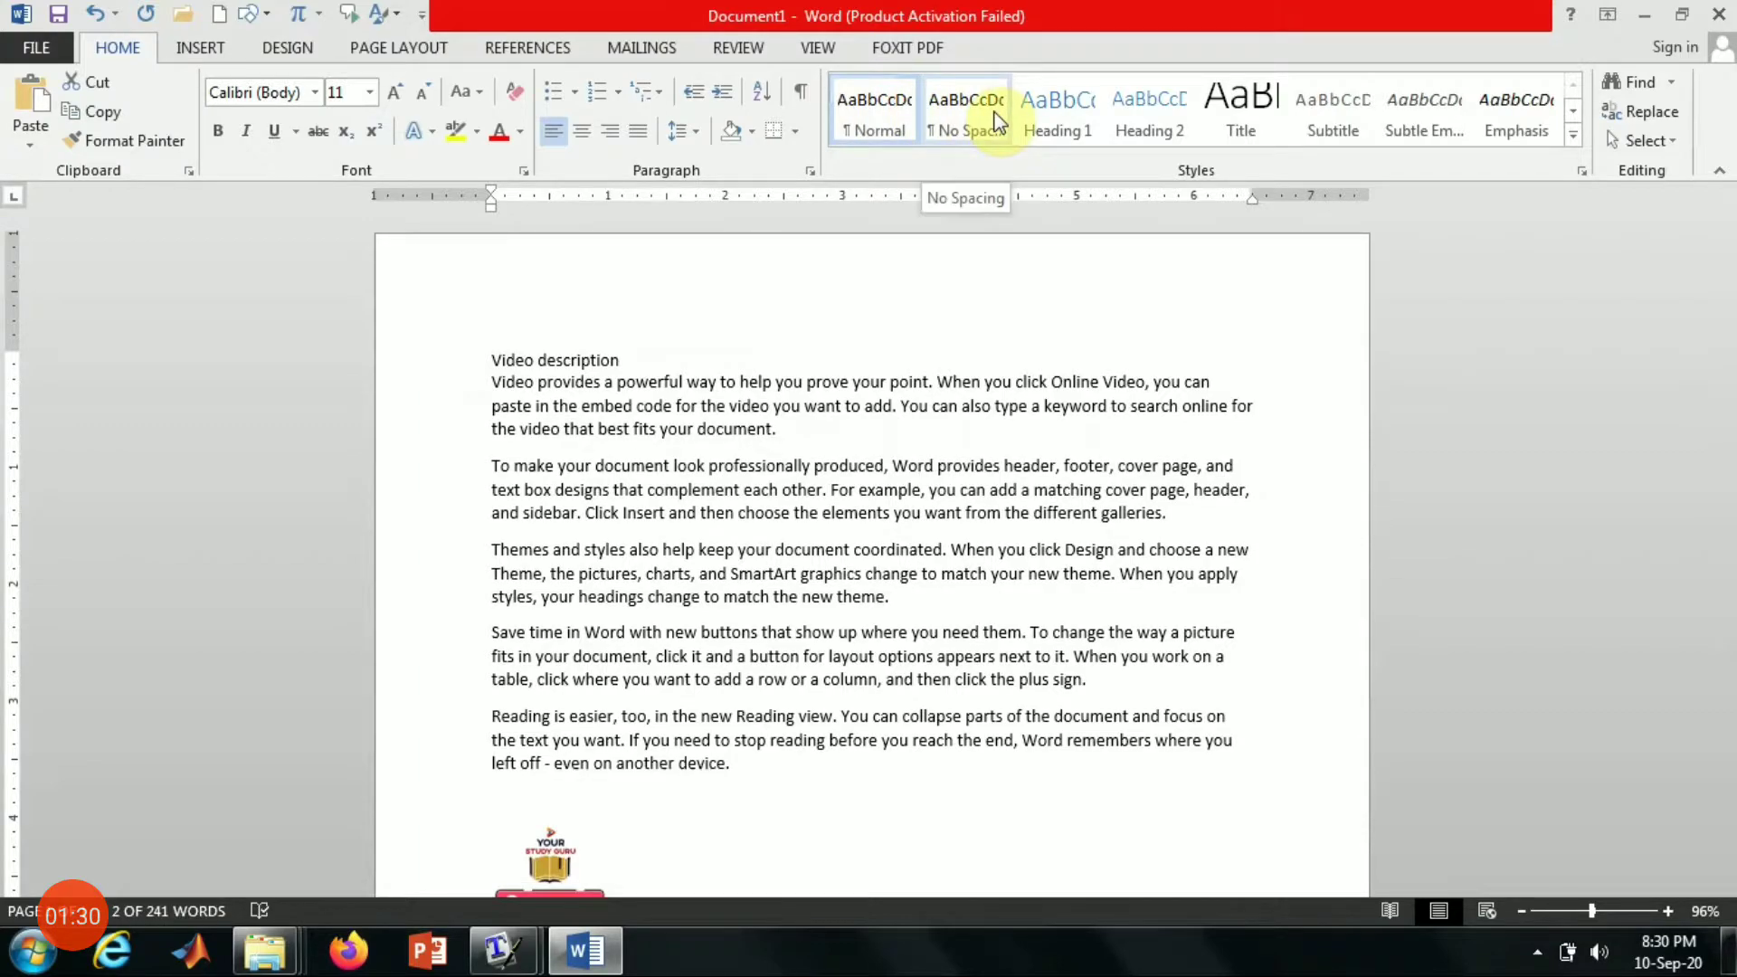
drag(806, 446, 486, 402)
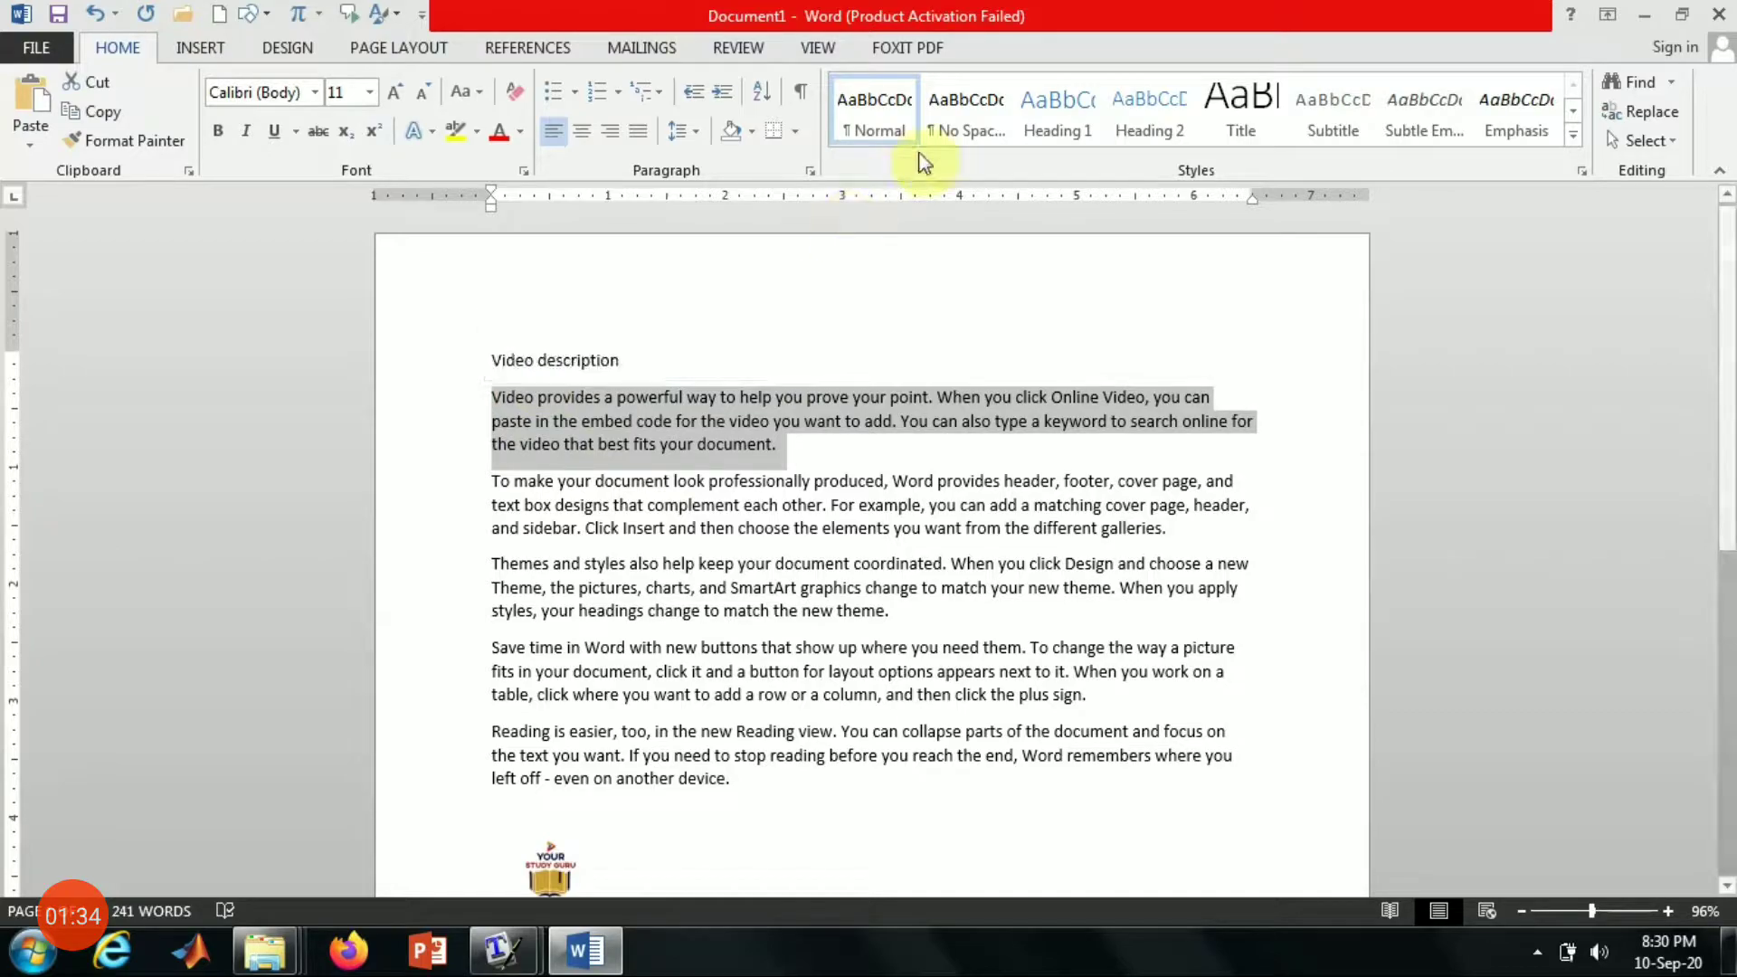
click(963, 128)
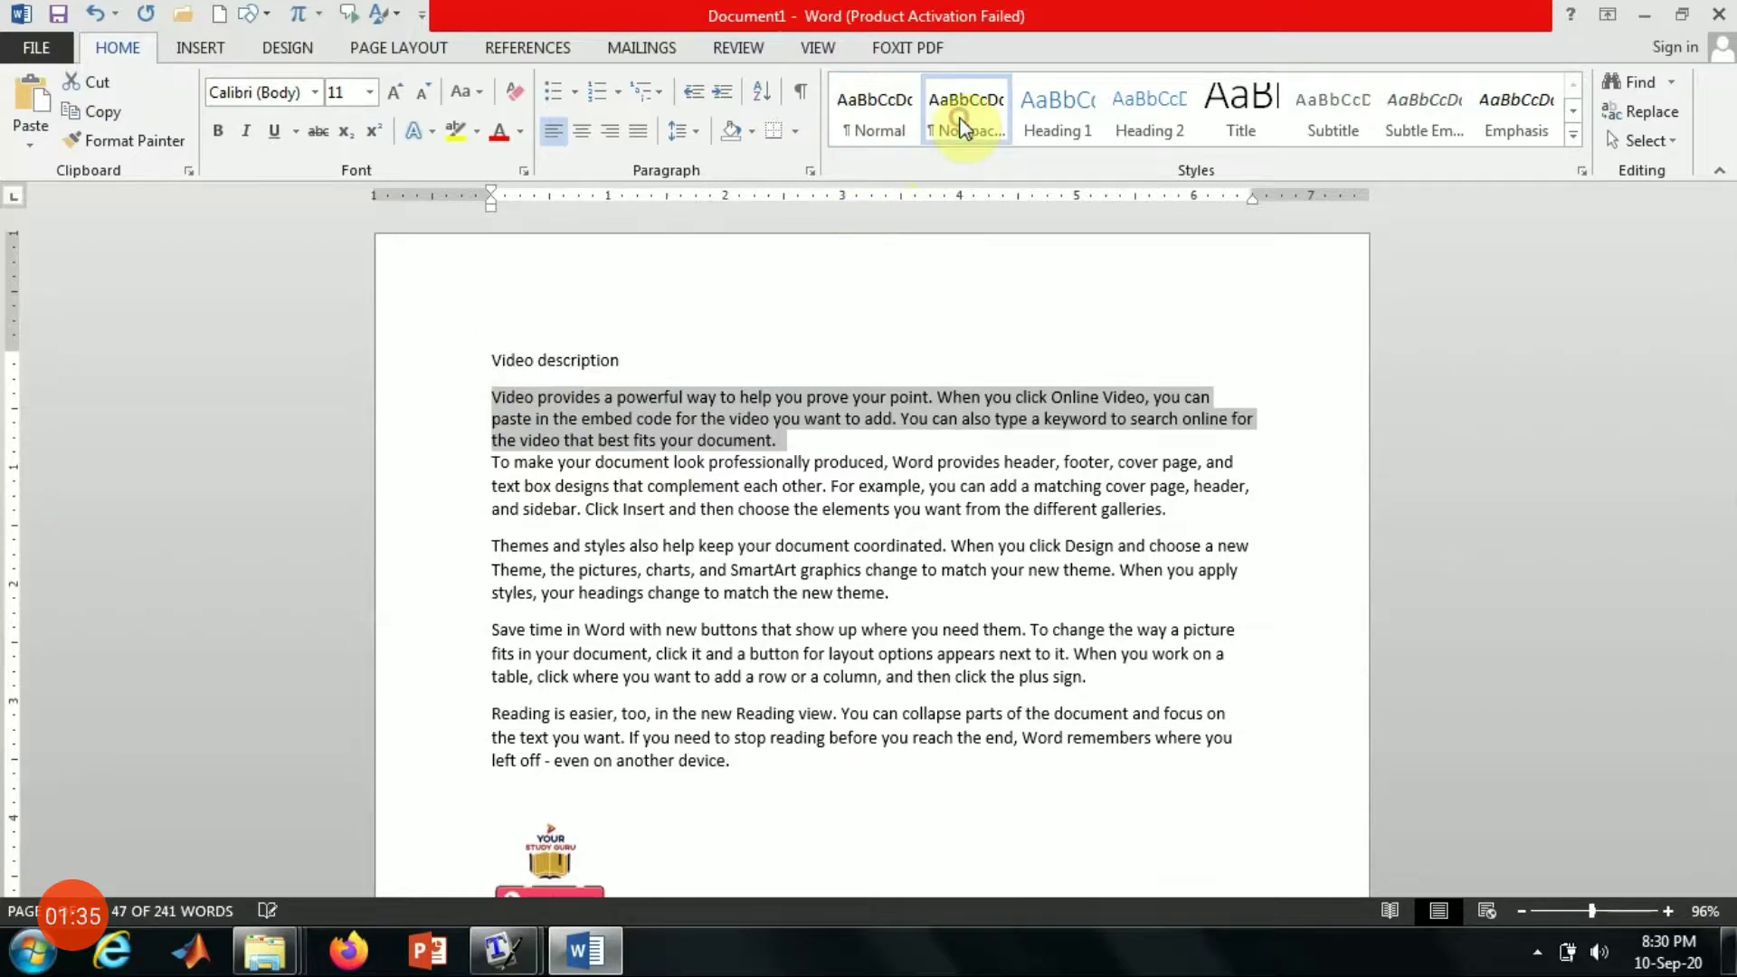
click(860, 437)
key(Return)
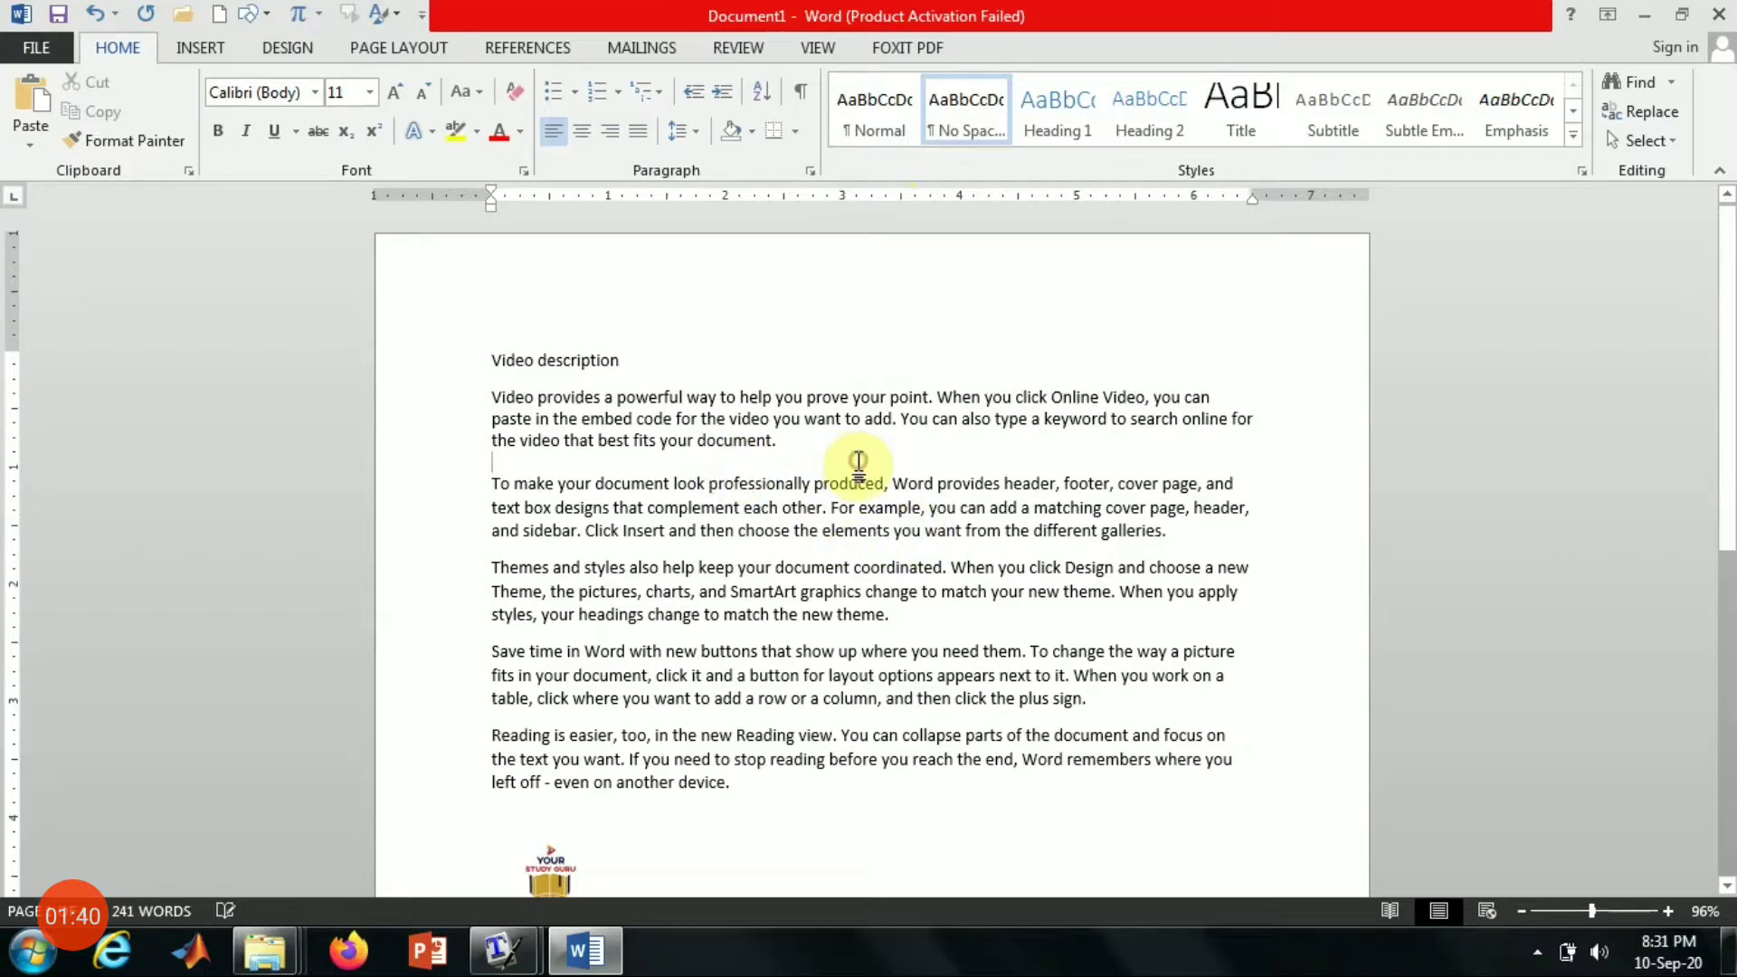
shift+click(862, 378)
click(815, 541)
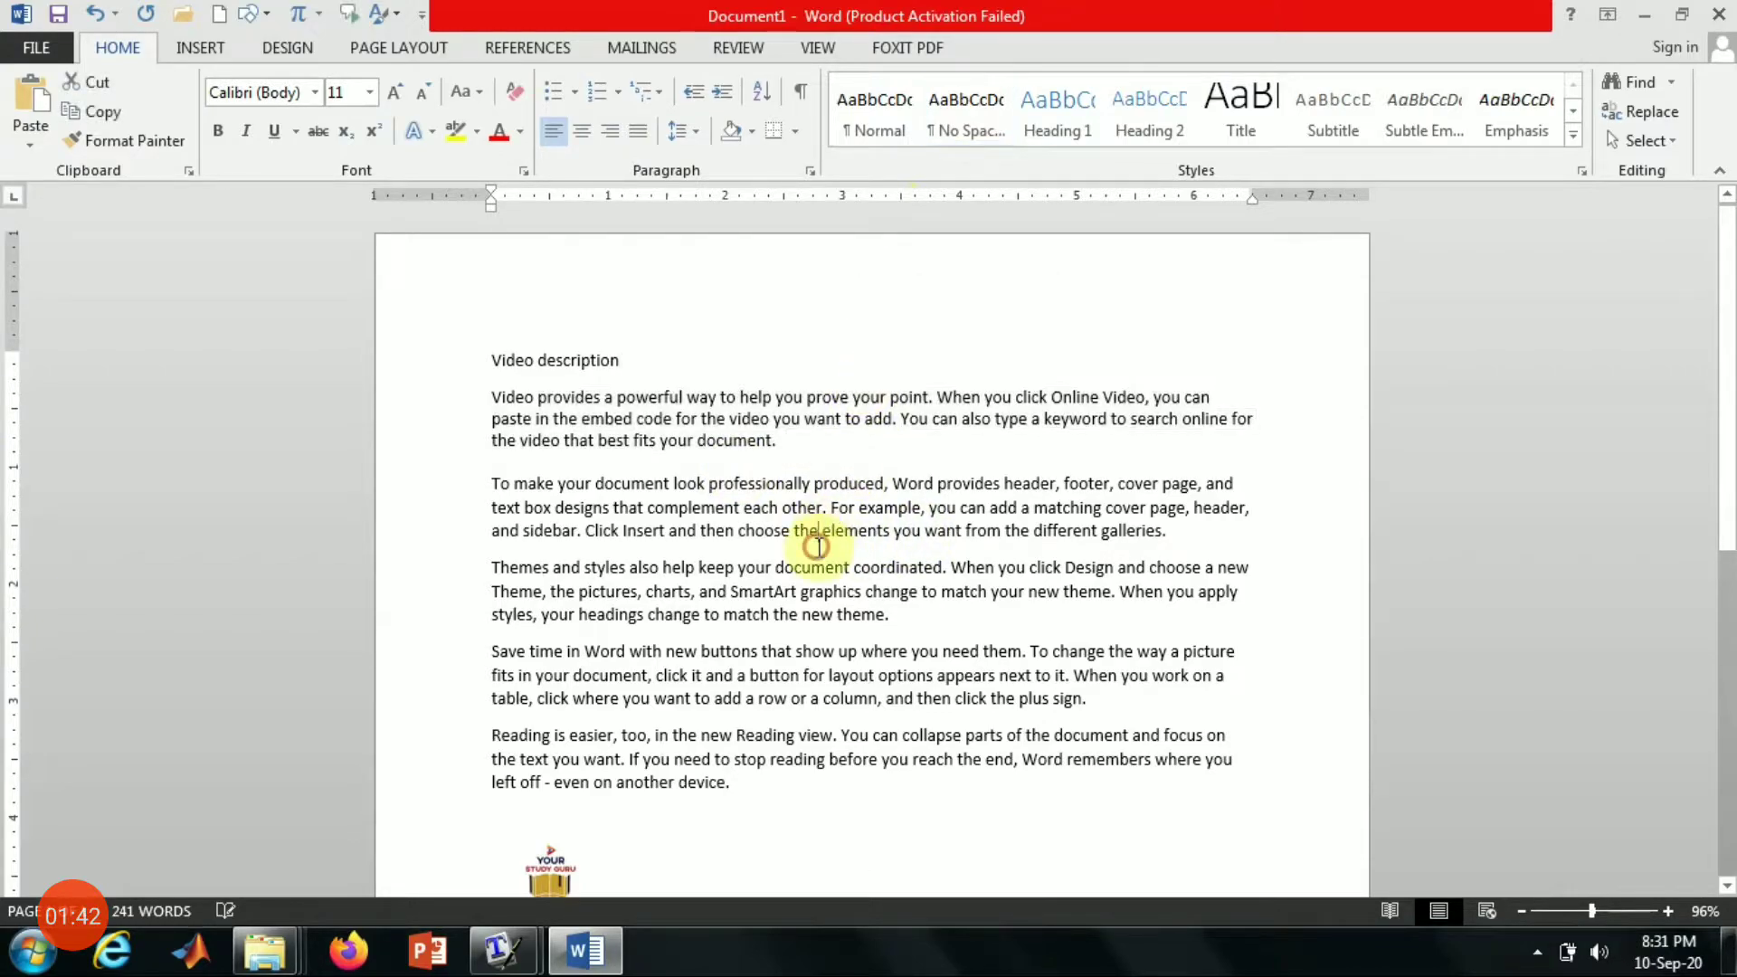
drag(823, 460, 826, 546)
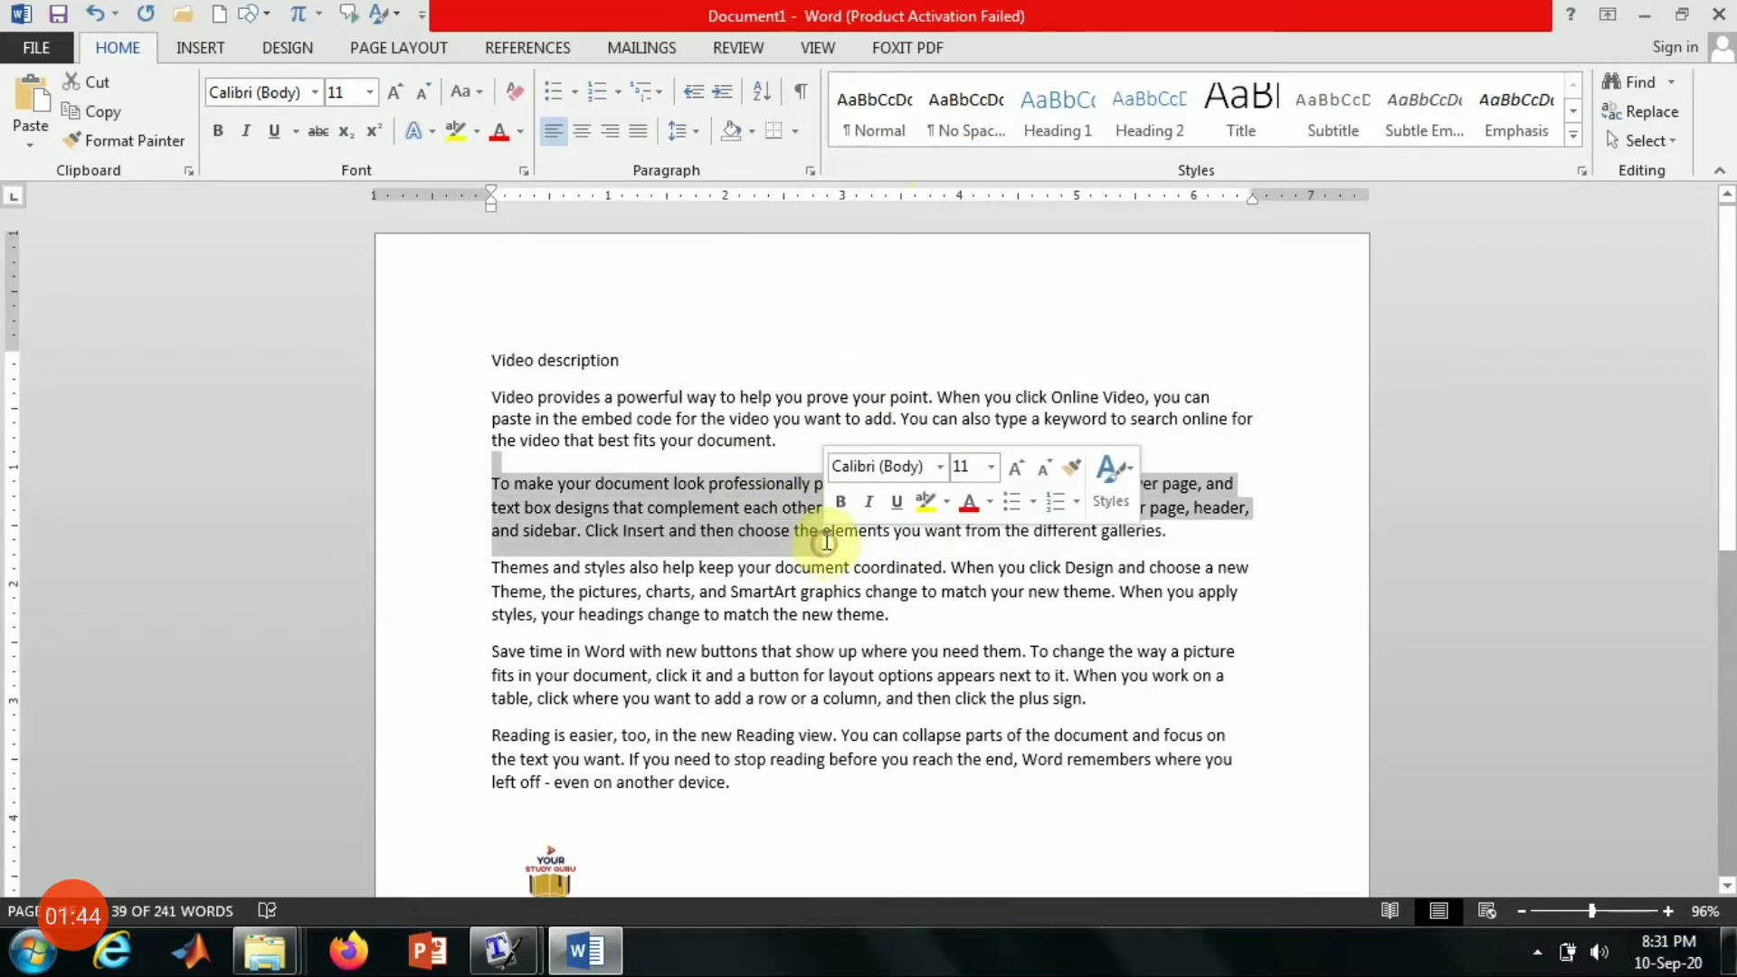
click(839, 386)
key(ctrl+z)
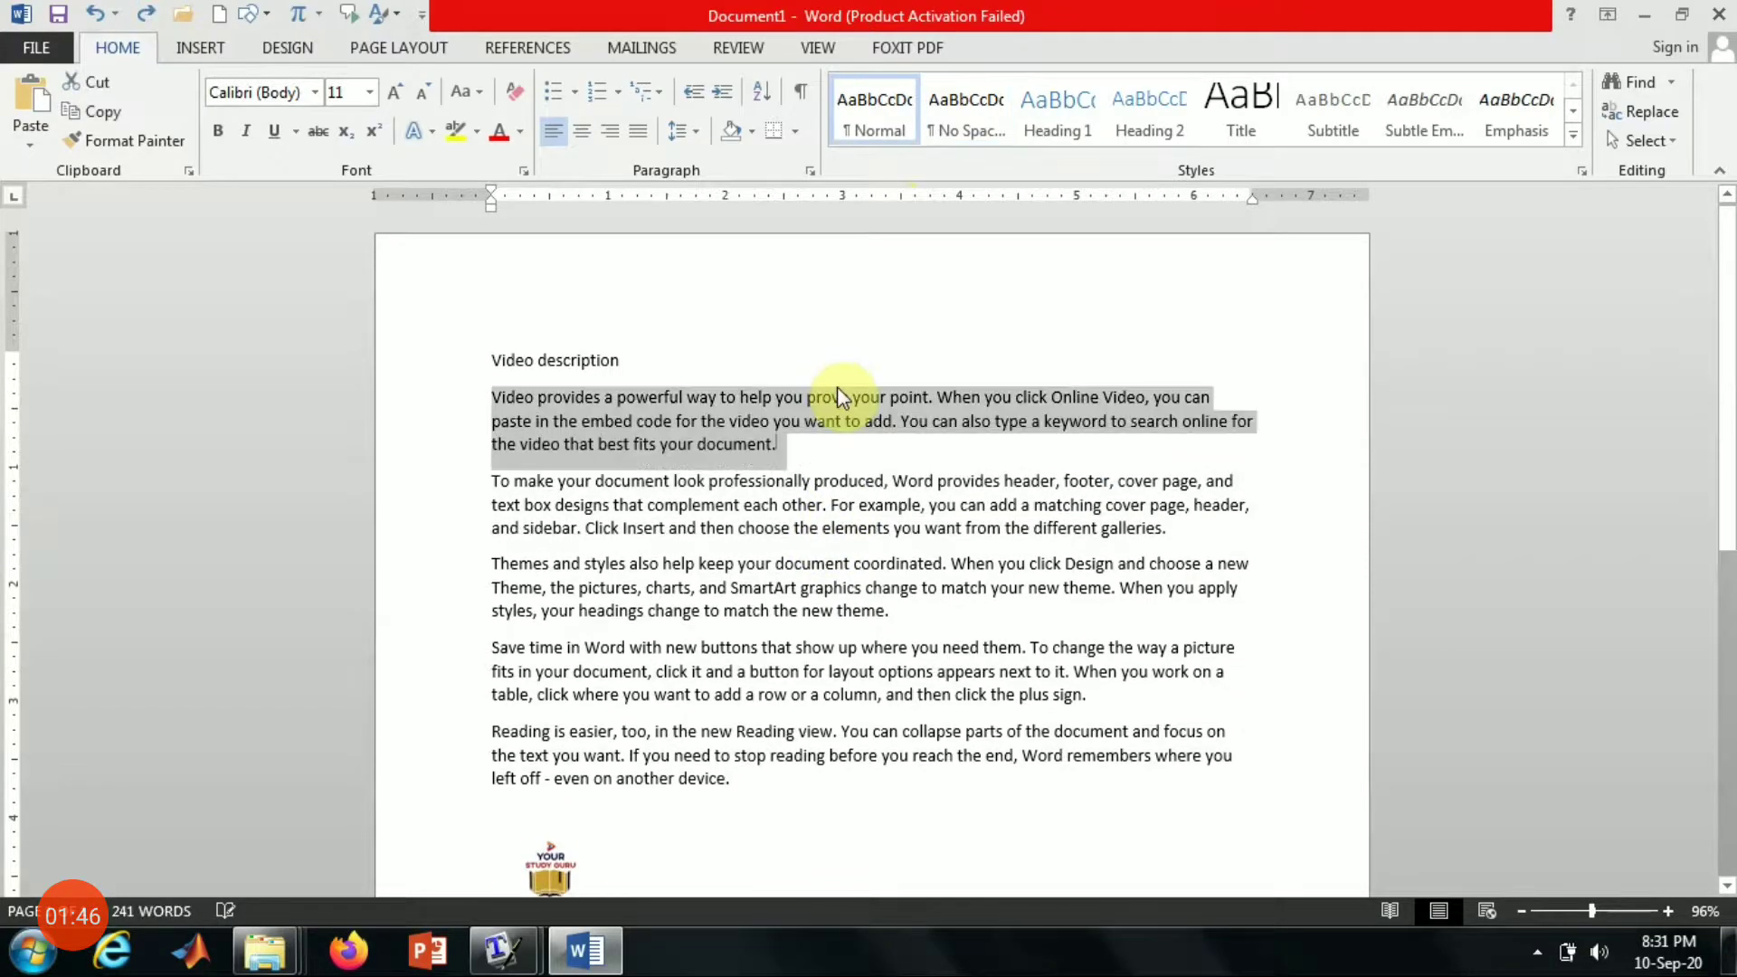
Step: Try the Heading 1 style on the first body paragraph and undo it
click(824, 474)
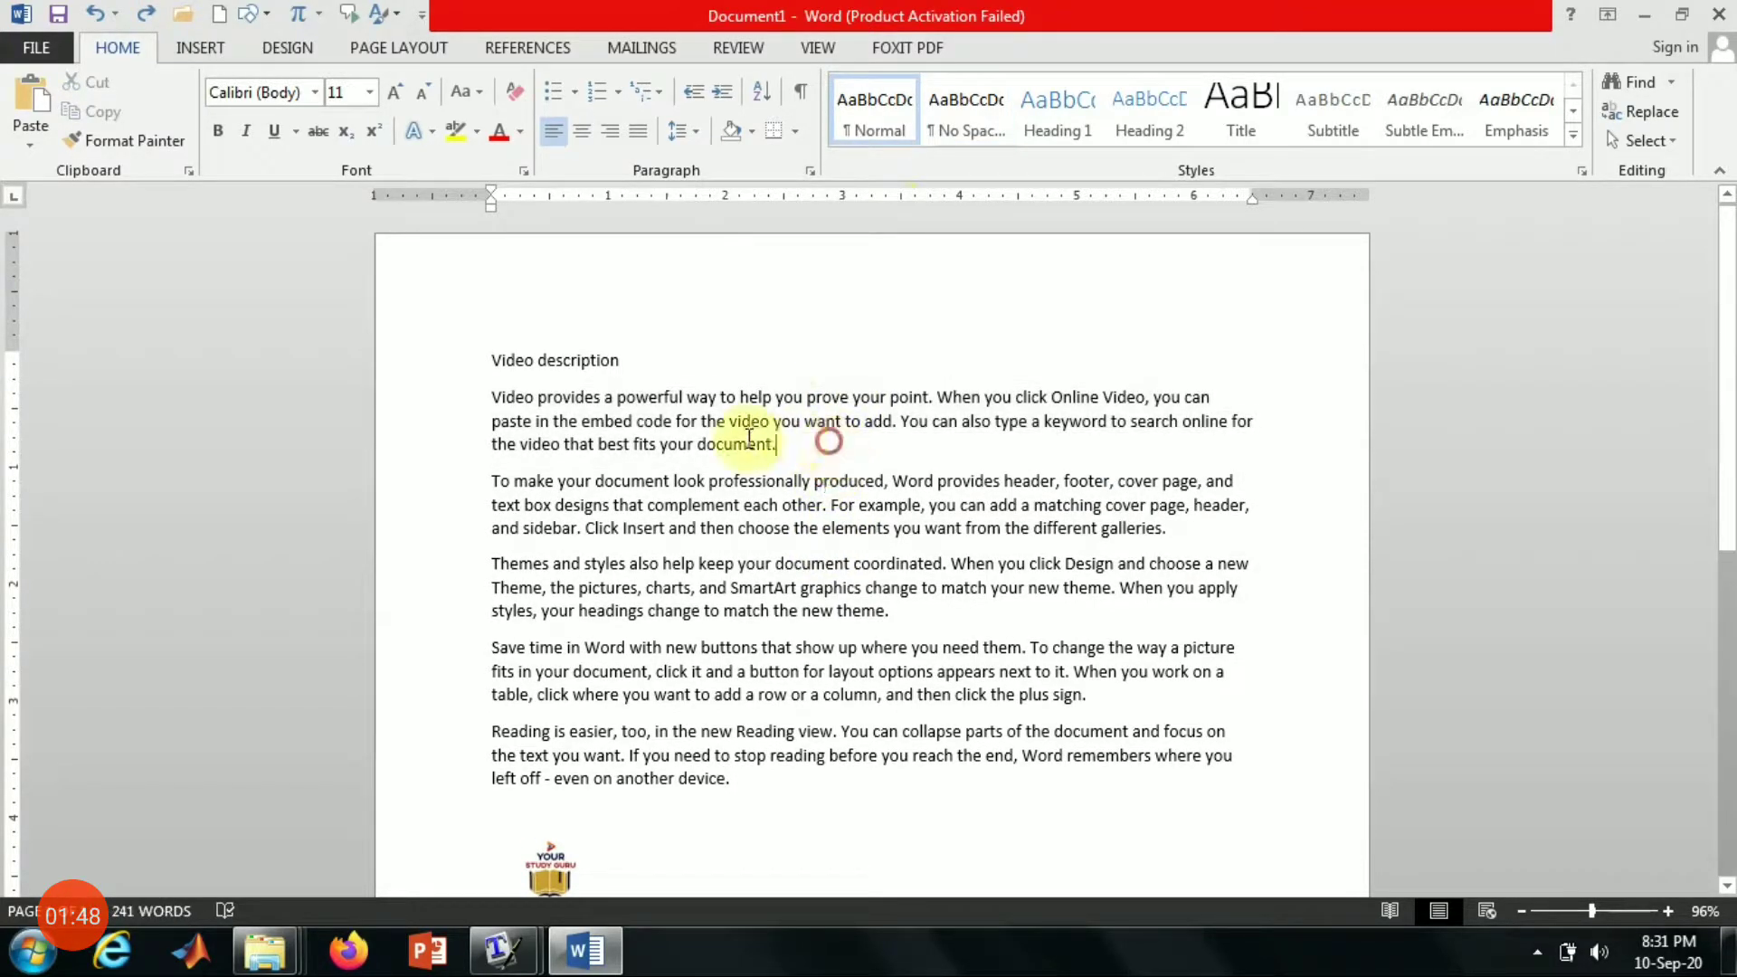
triple_click(823, 436)
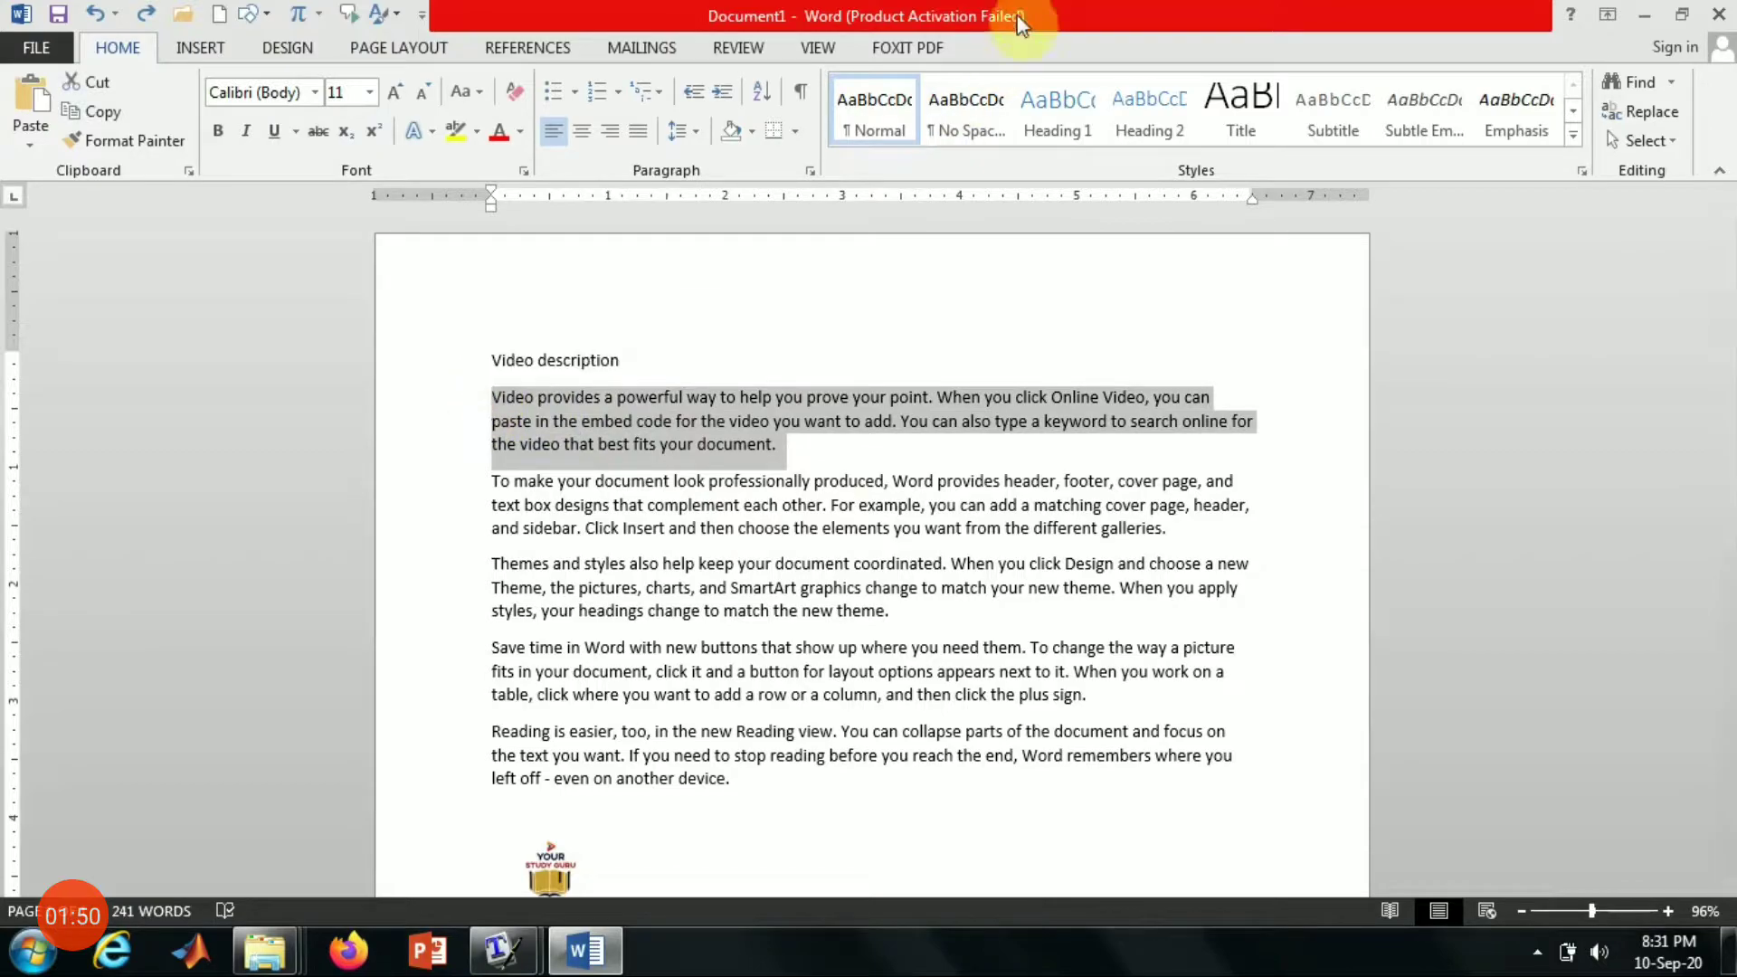
click(1045, 116)
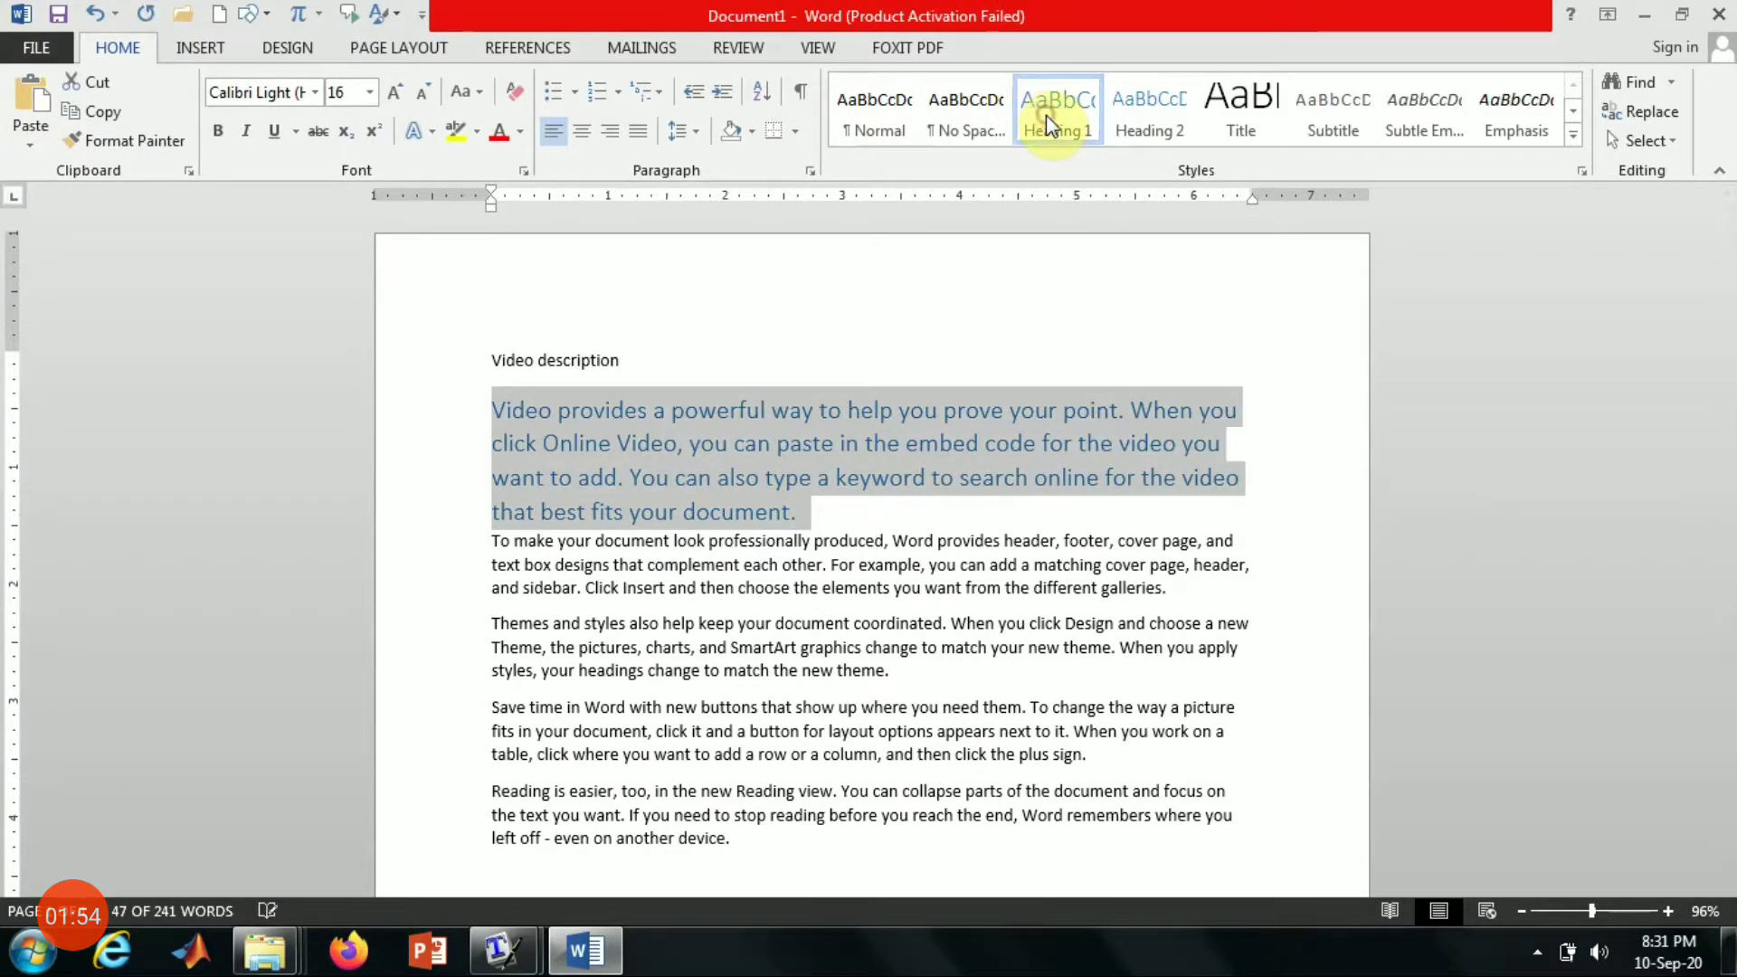
click(1023, 410)
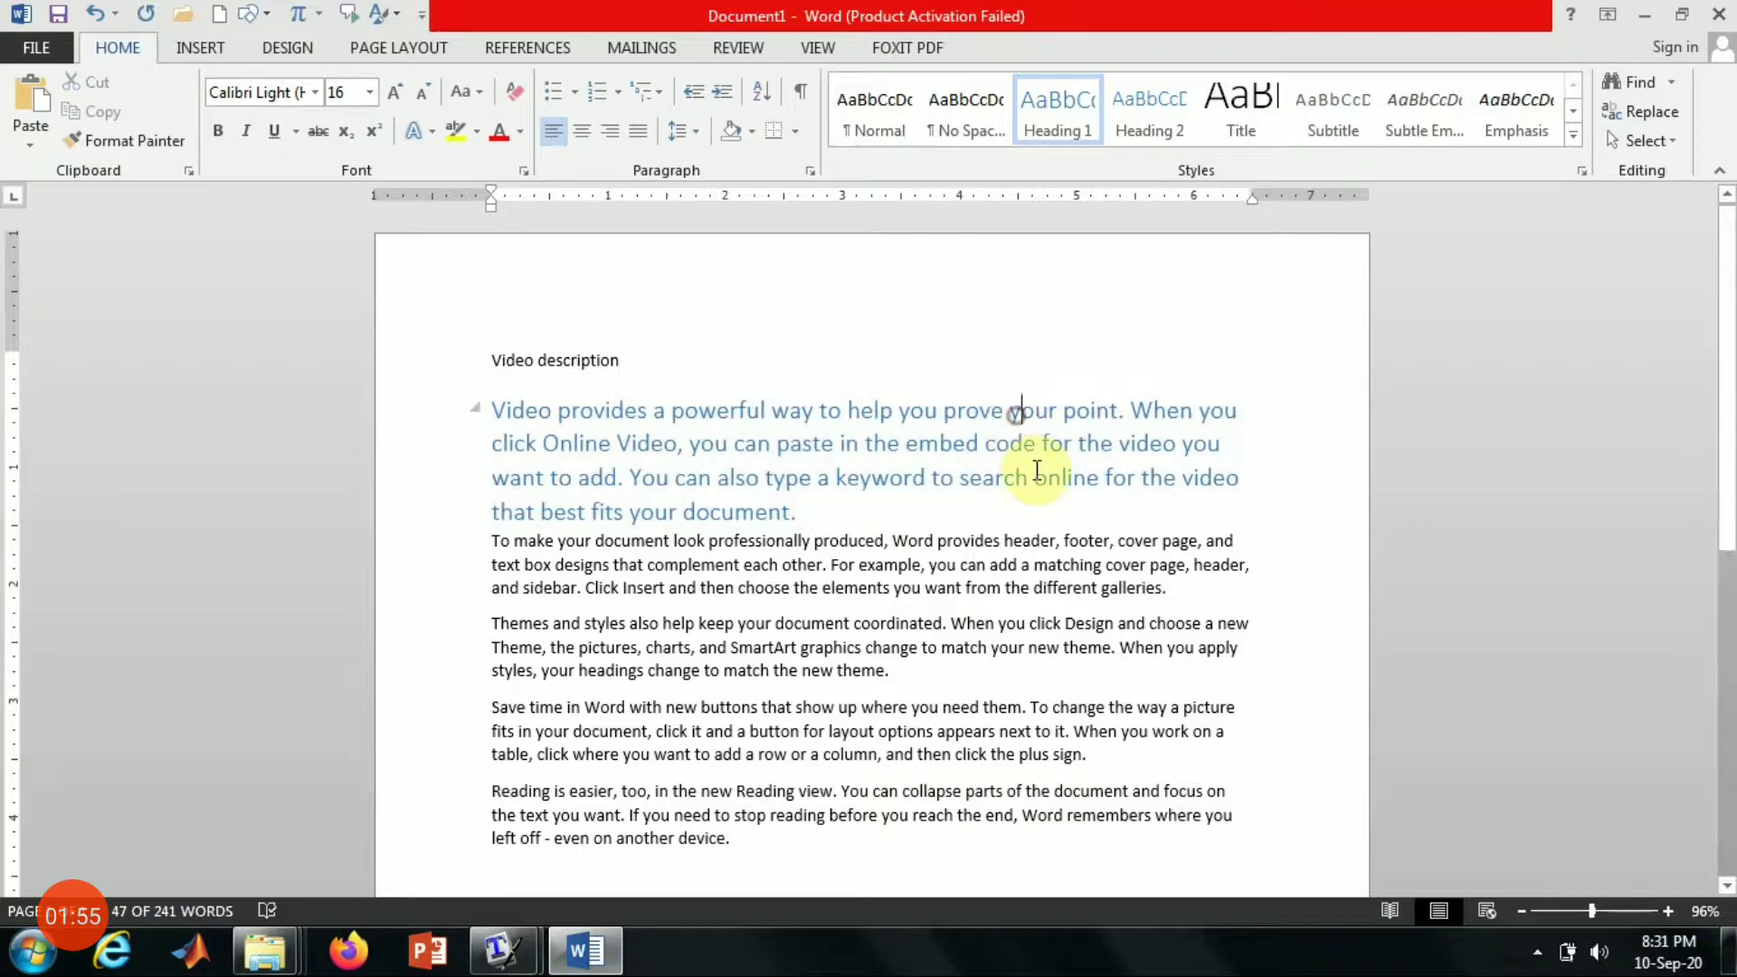
triple_click(980, 459)
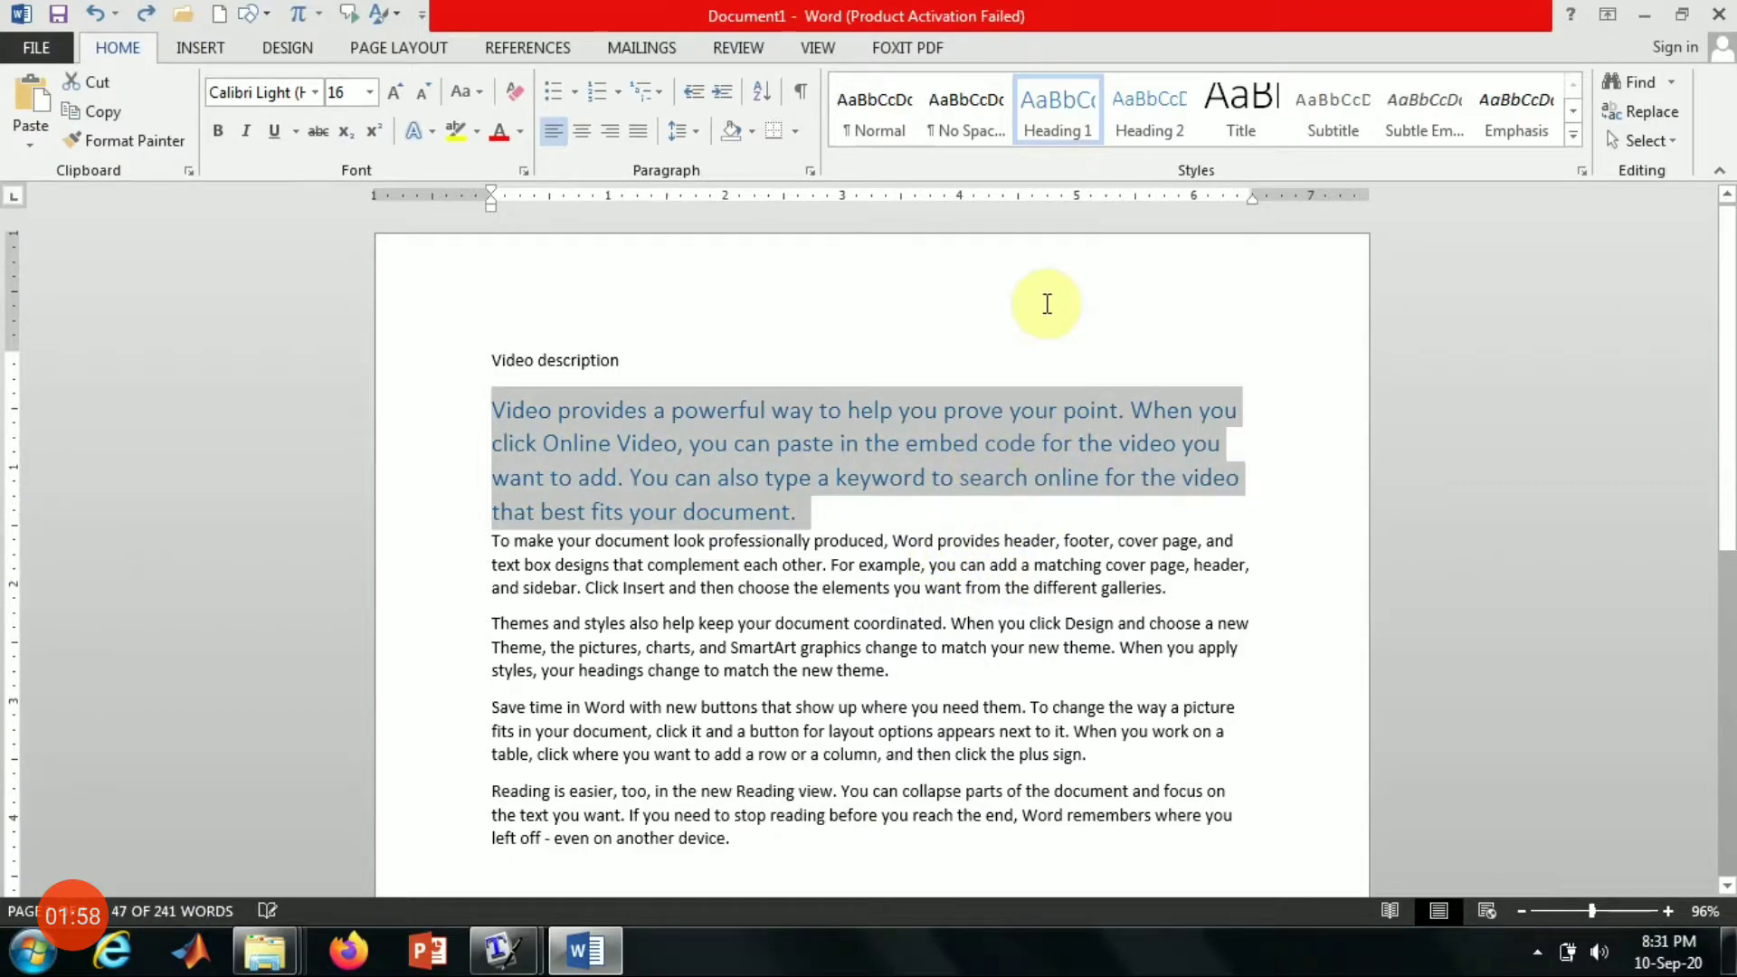
key(ctrl+z)
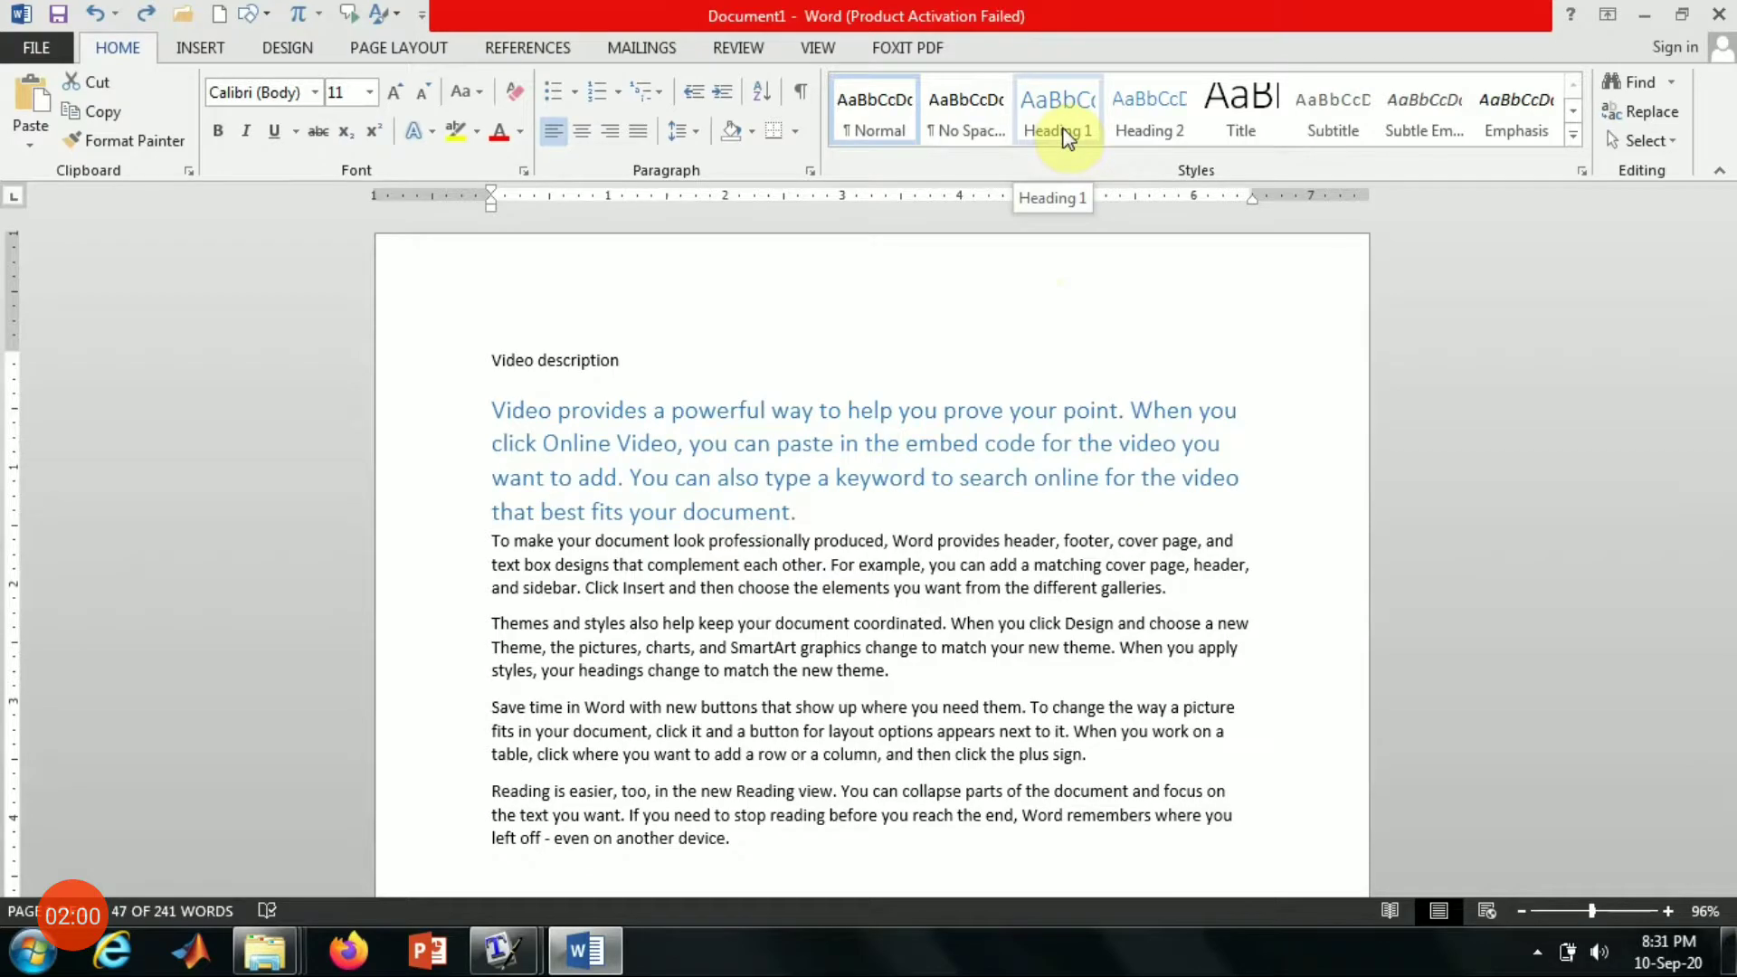
Step: Update the Heading 1 style to match the selected paragraph and modify its name to "My heading style"
right_click(1066, 132)
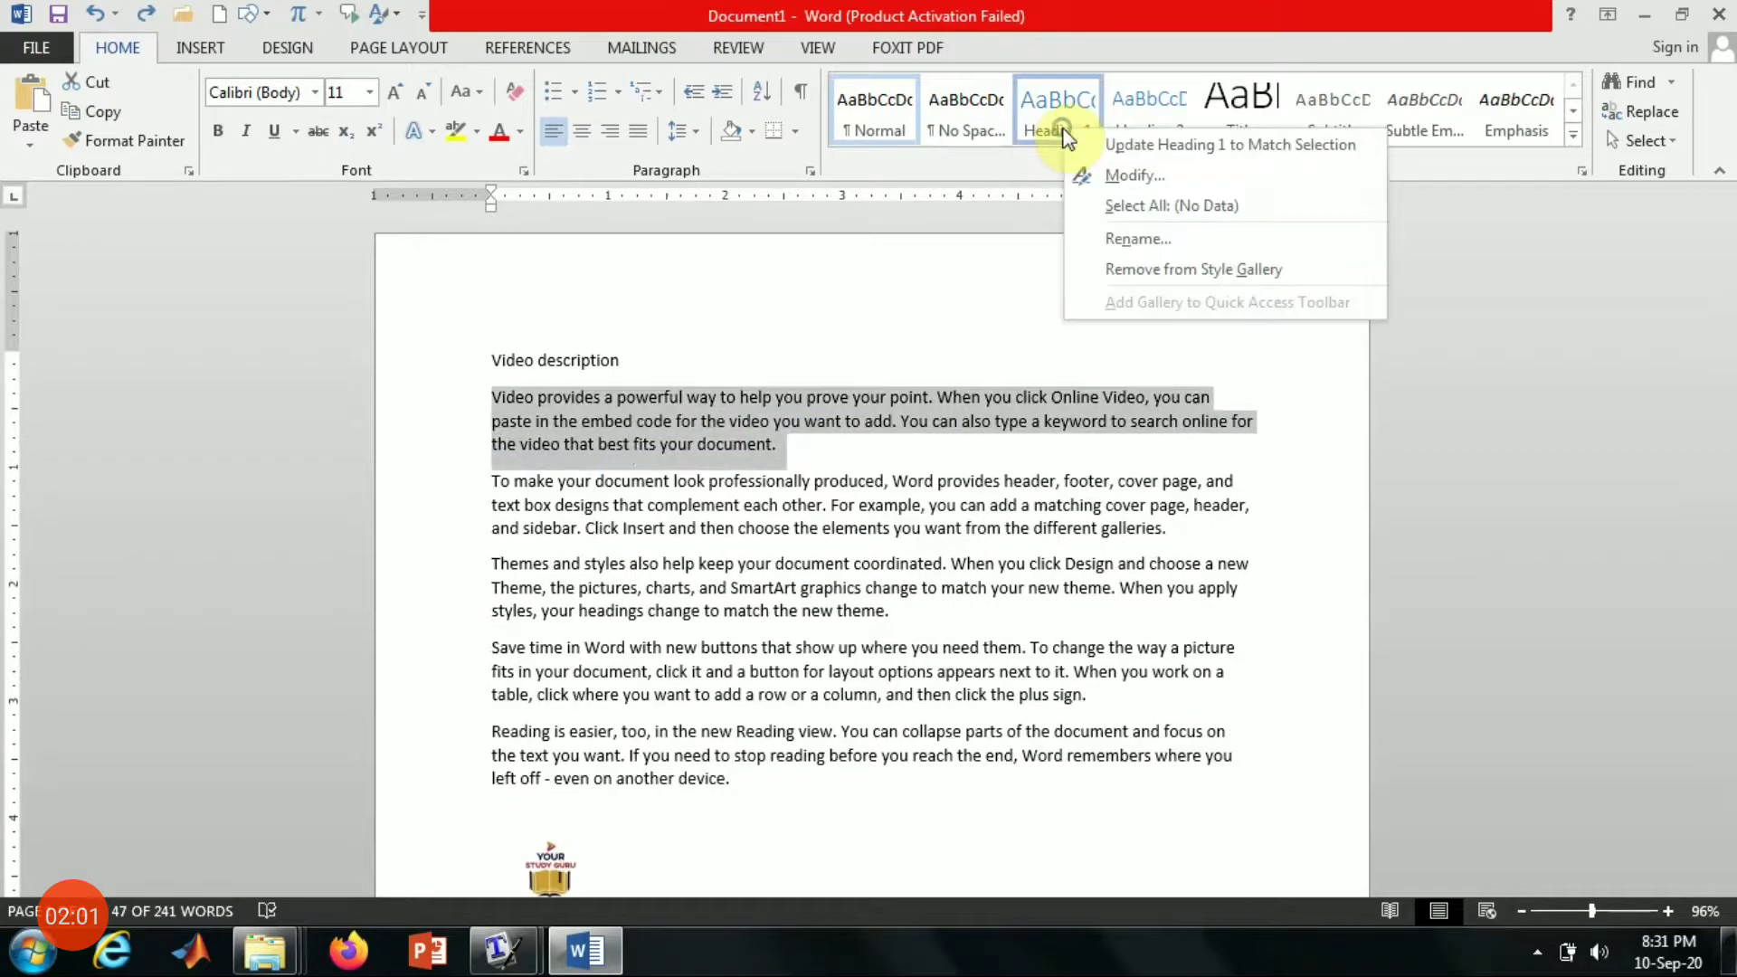
click(1154, 146)
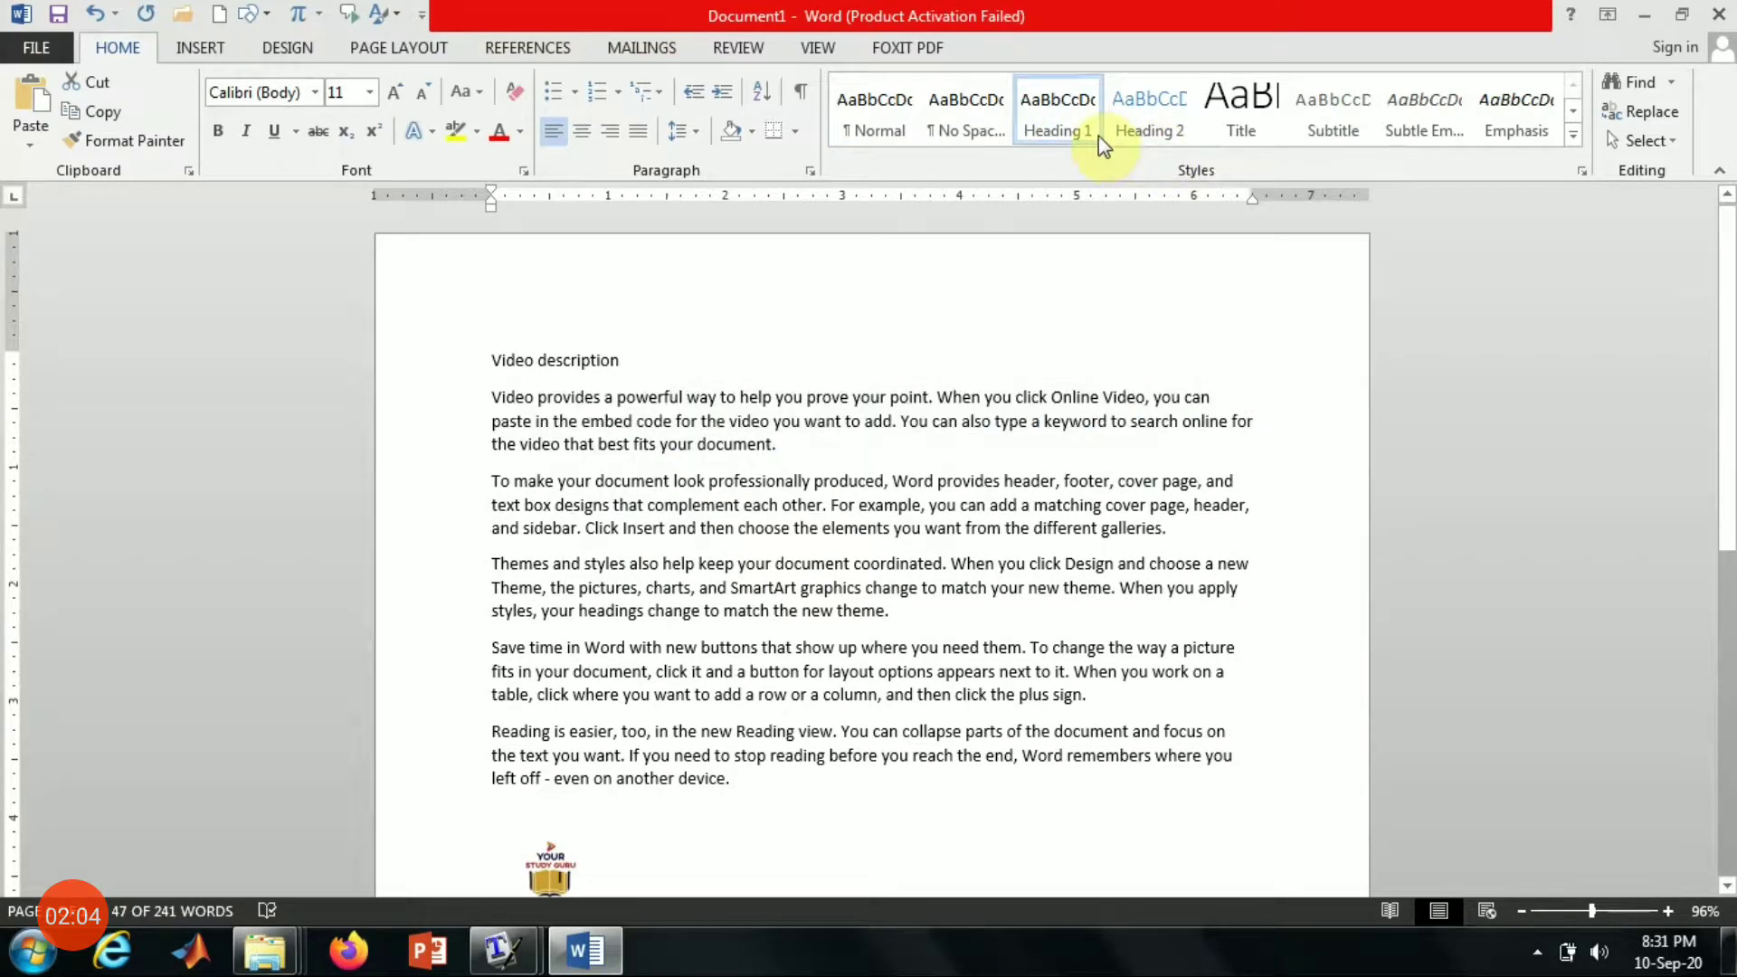
right_click(1045, 107)
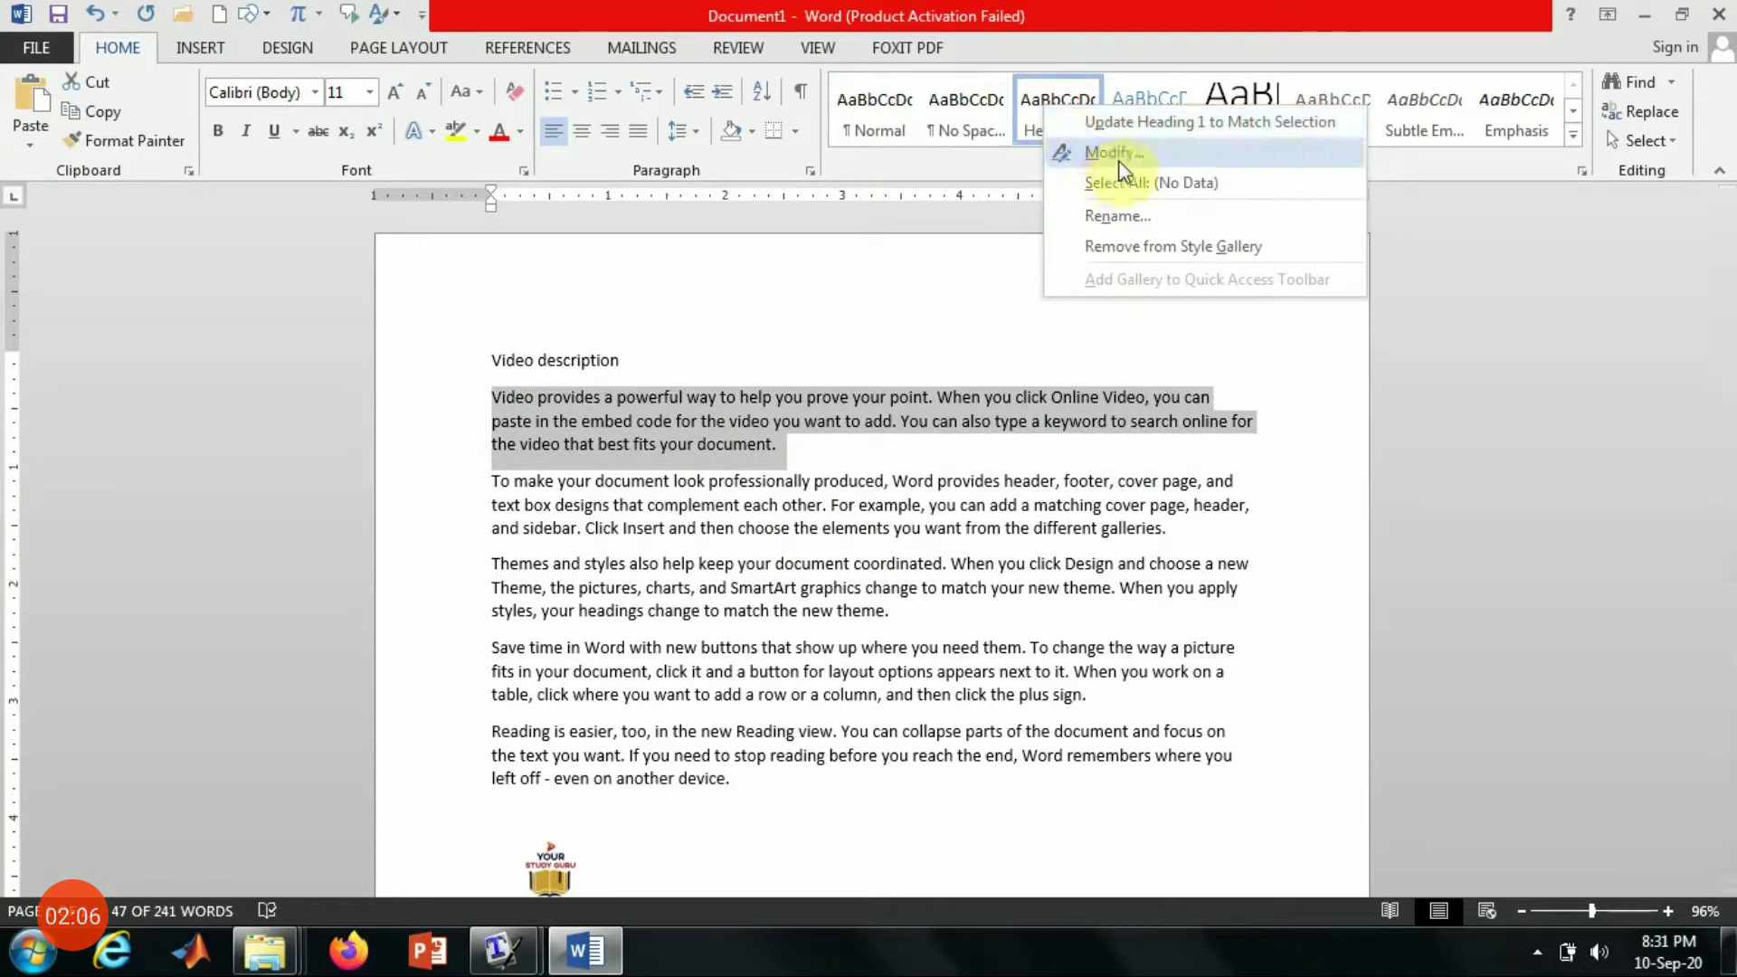
click(1113, 154)
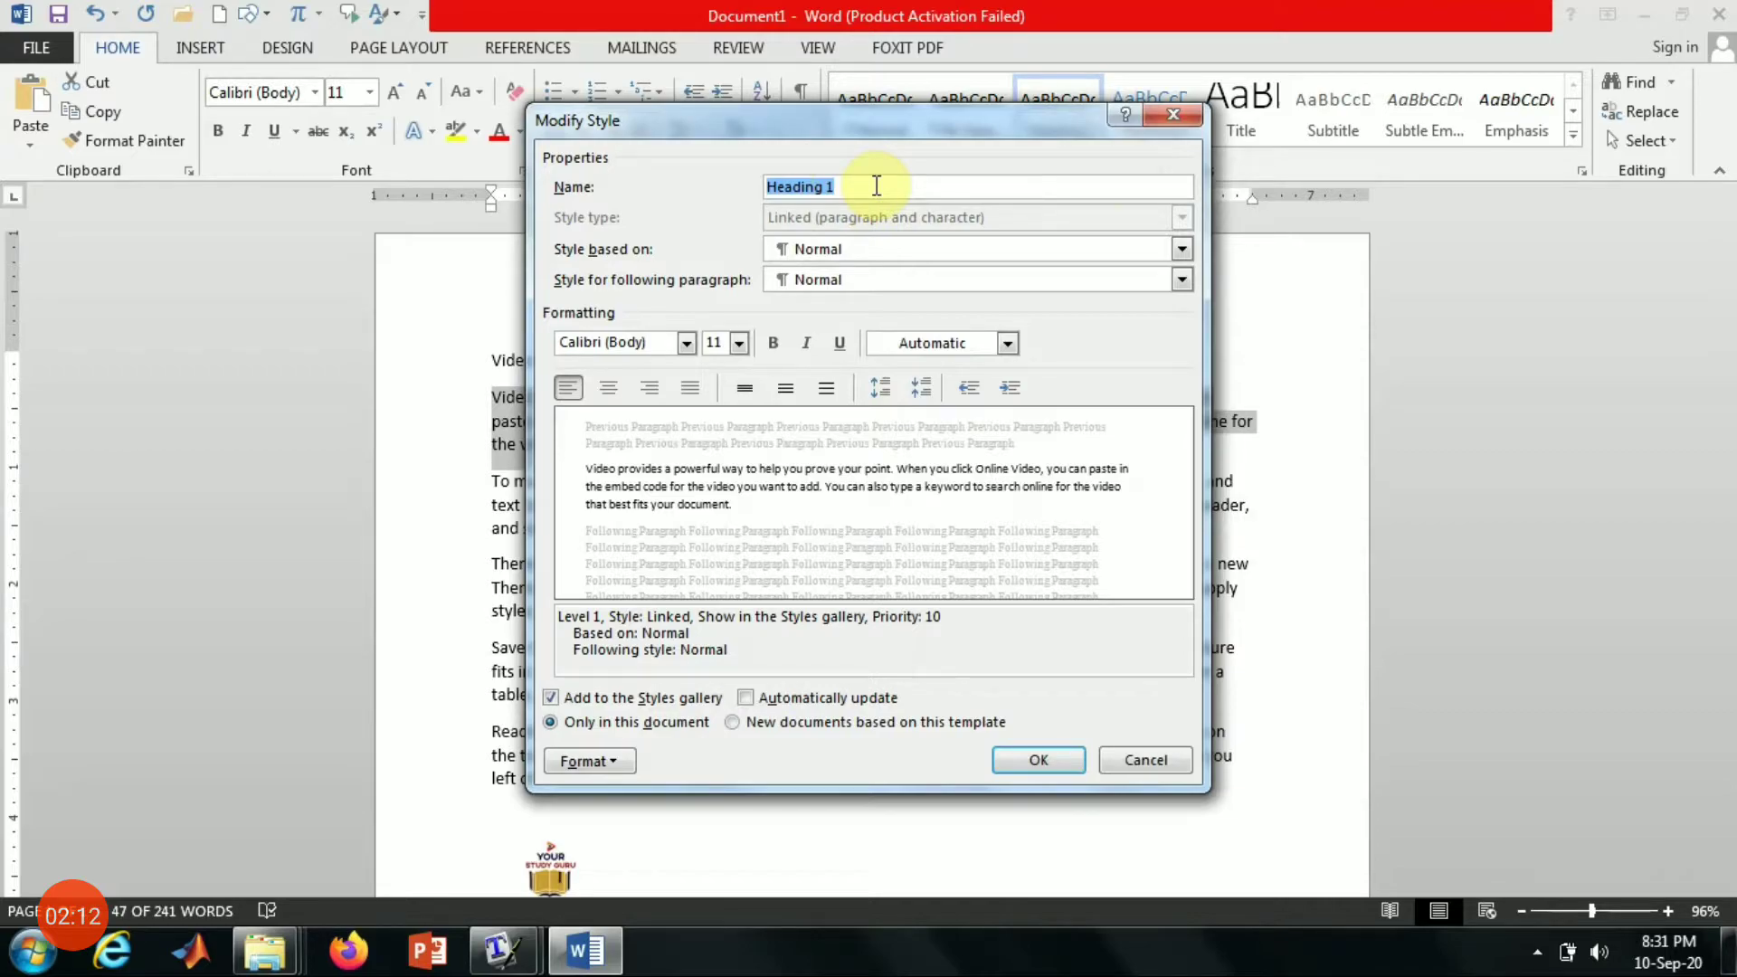
text(My heading)
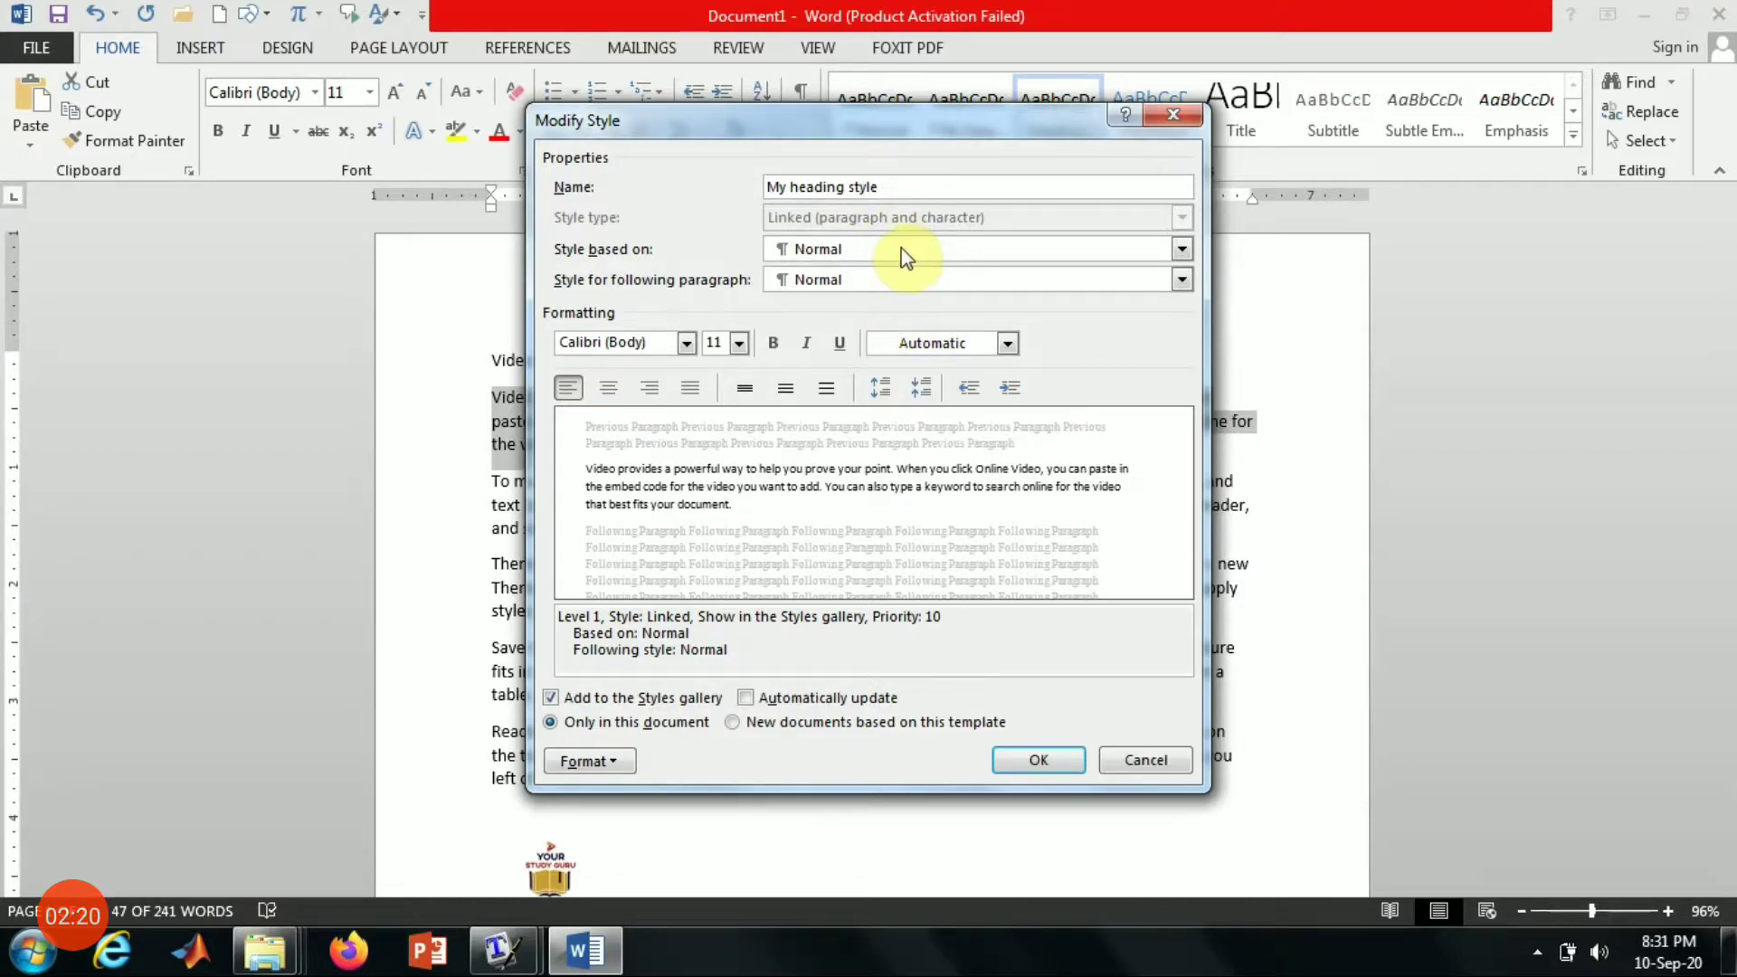
Step: Set the style's font to Britannic Bold at 18 pt
click(687, 343)
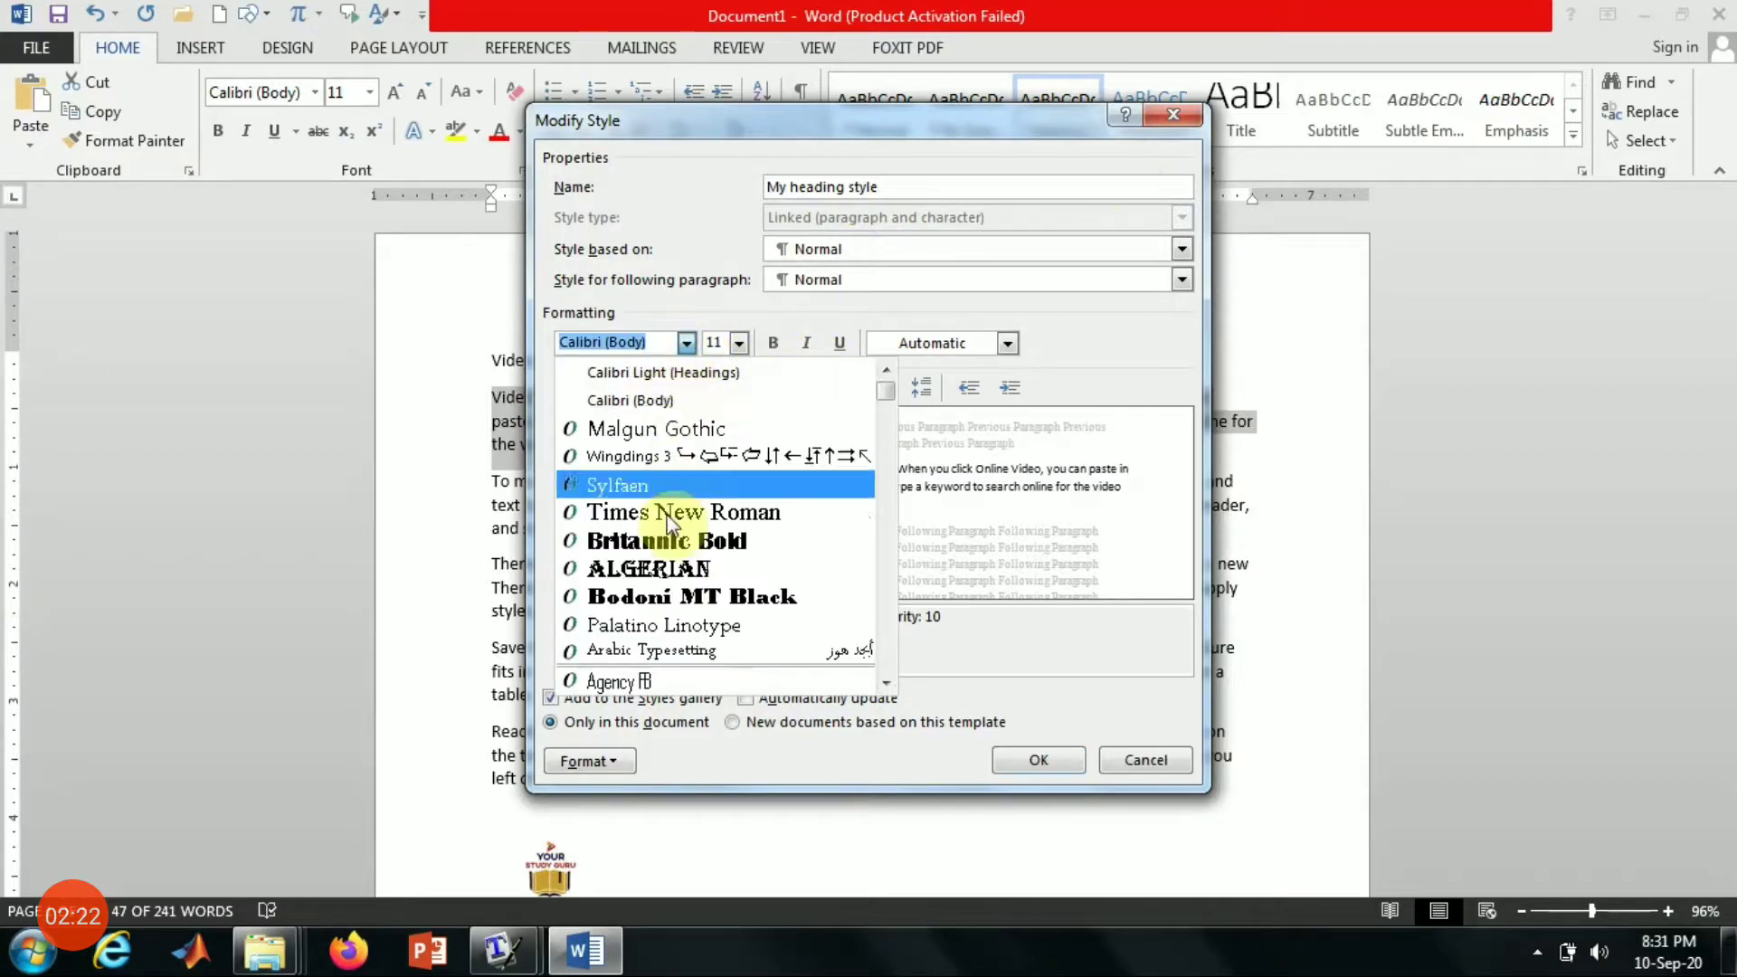
click(665, 540)
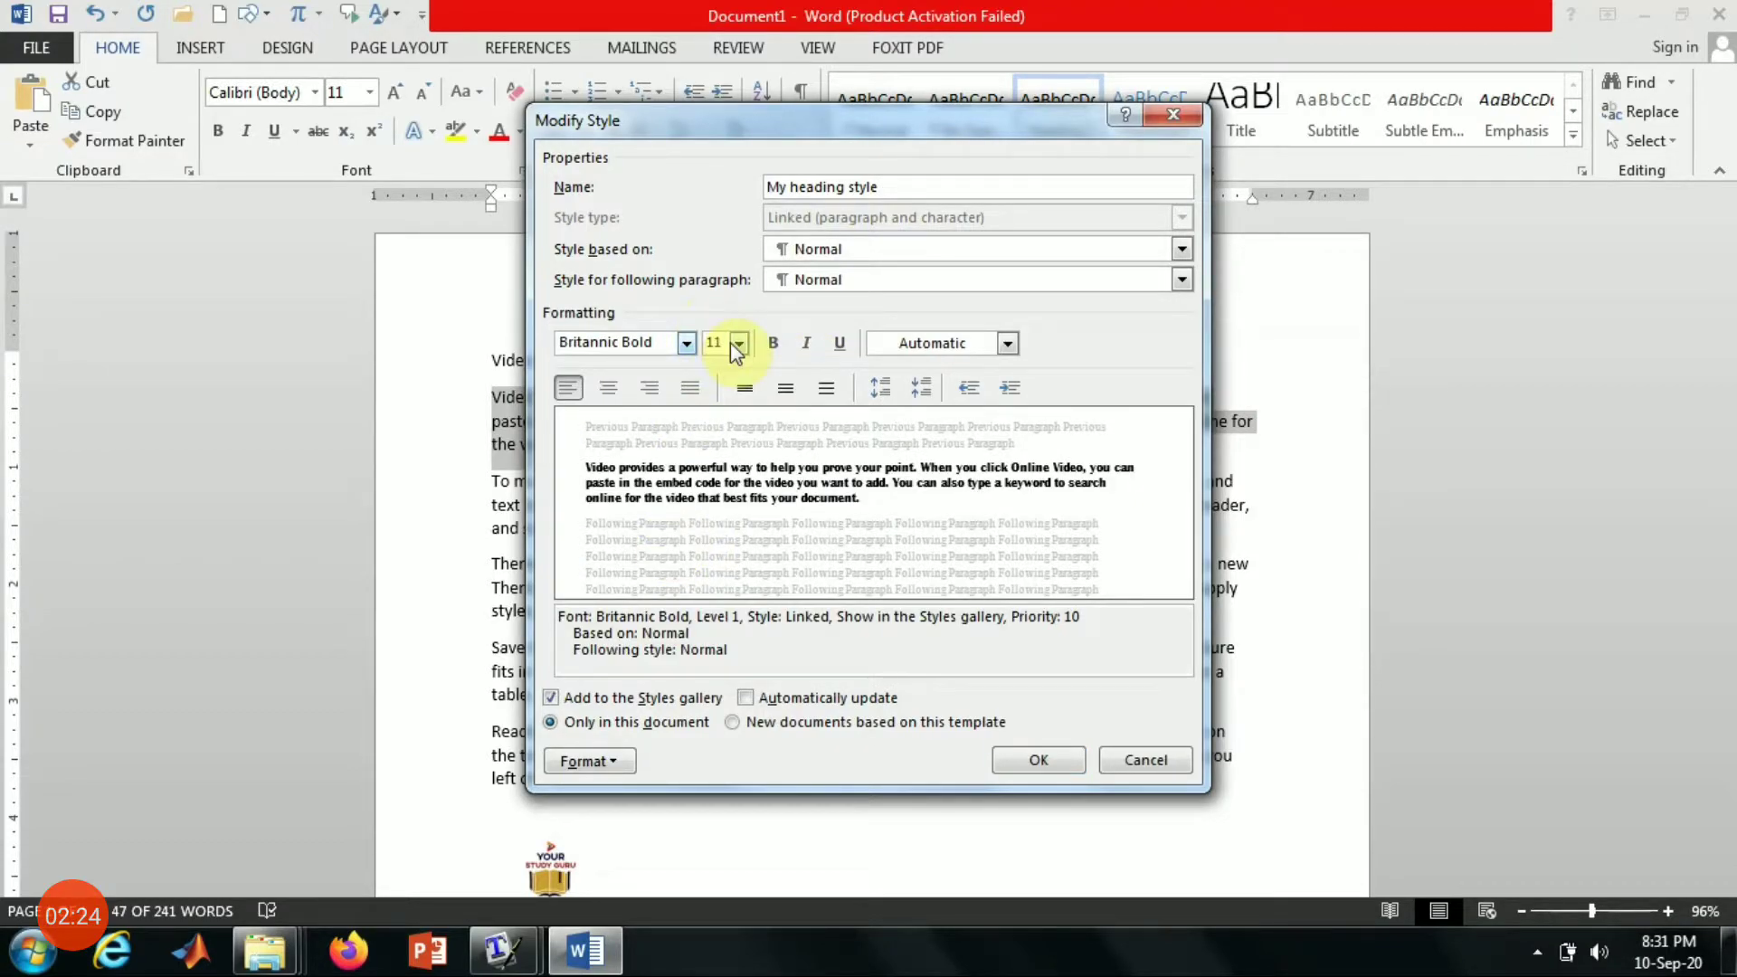
click(736, 344)
click(714, 483)
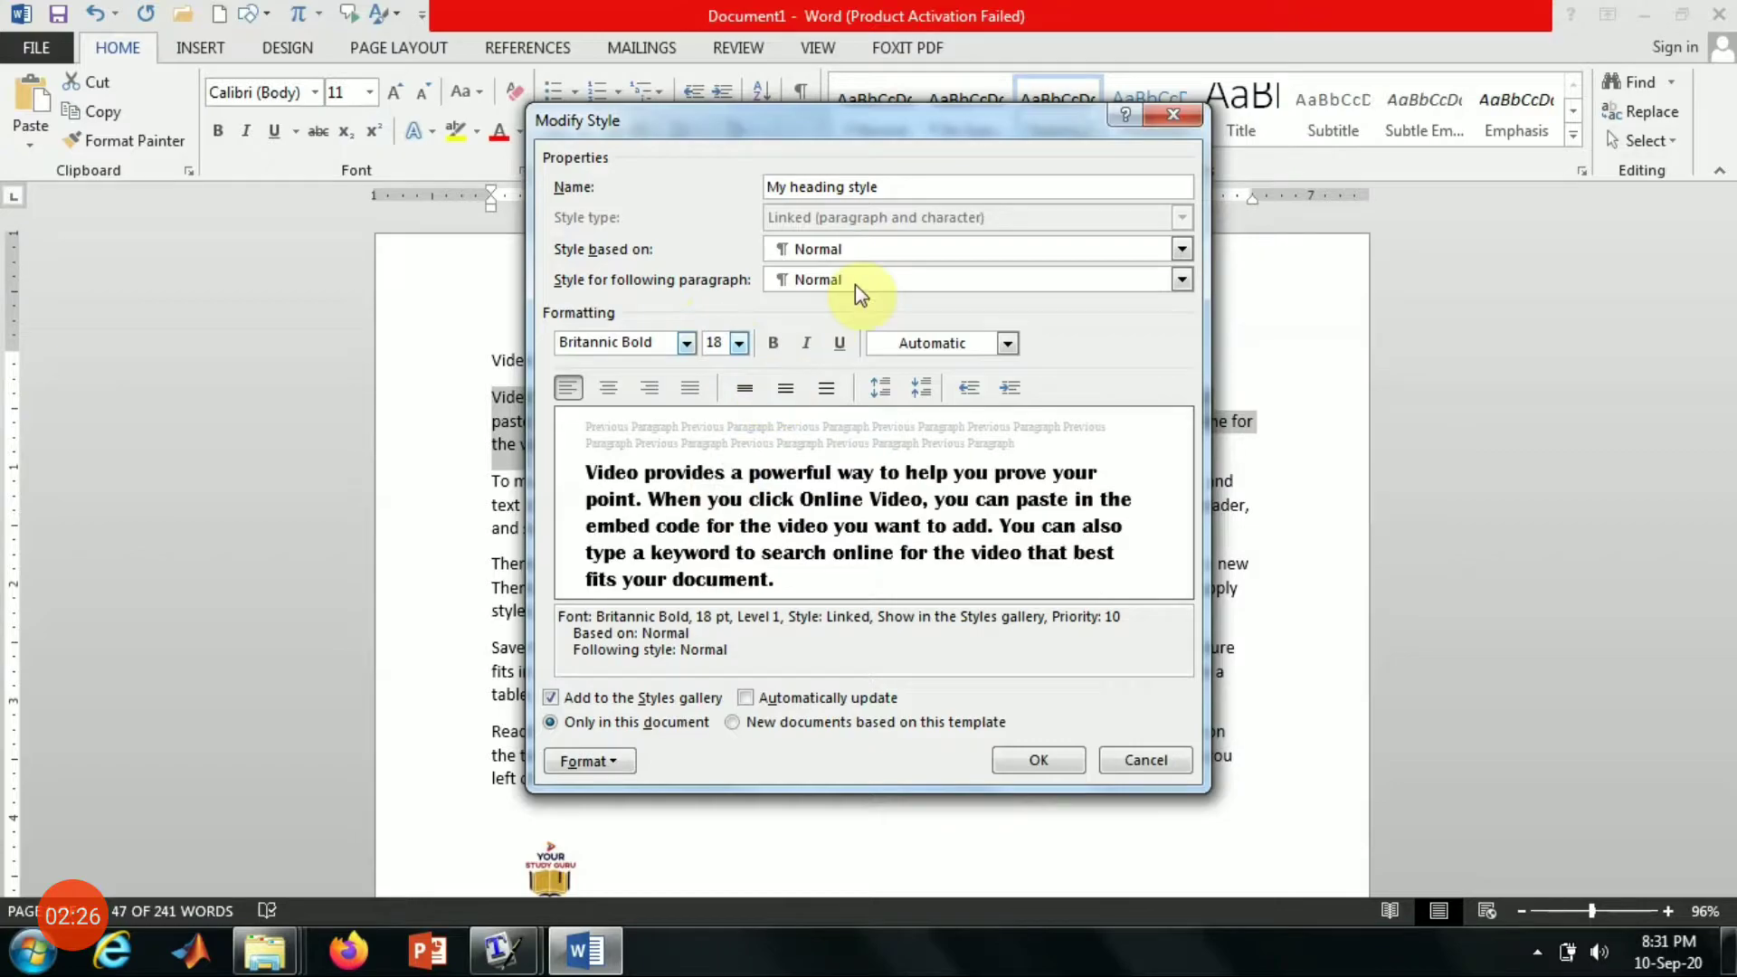
Step: Try bold and italic formatting on the style and clear both
click(784, 347)
click(801, 345)
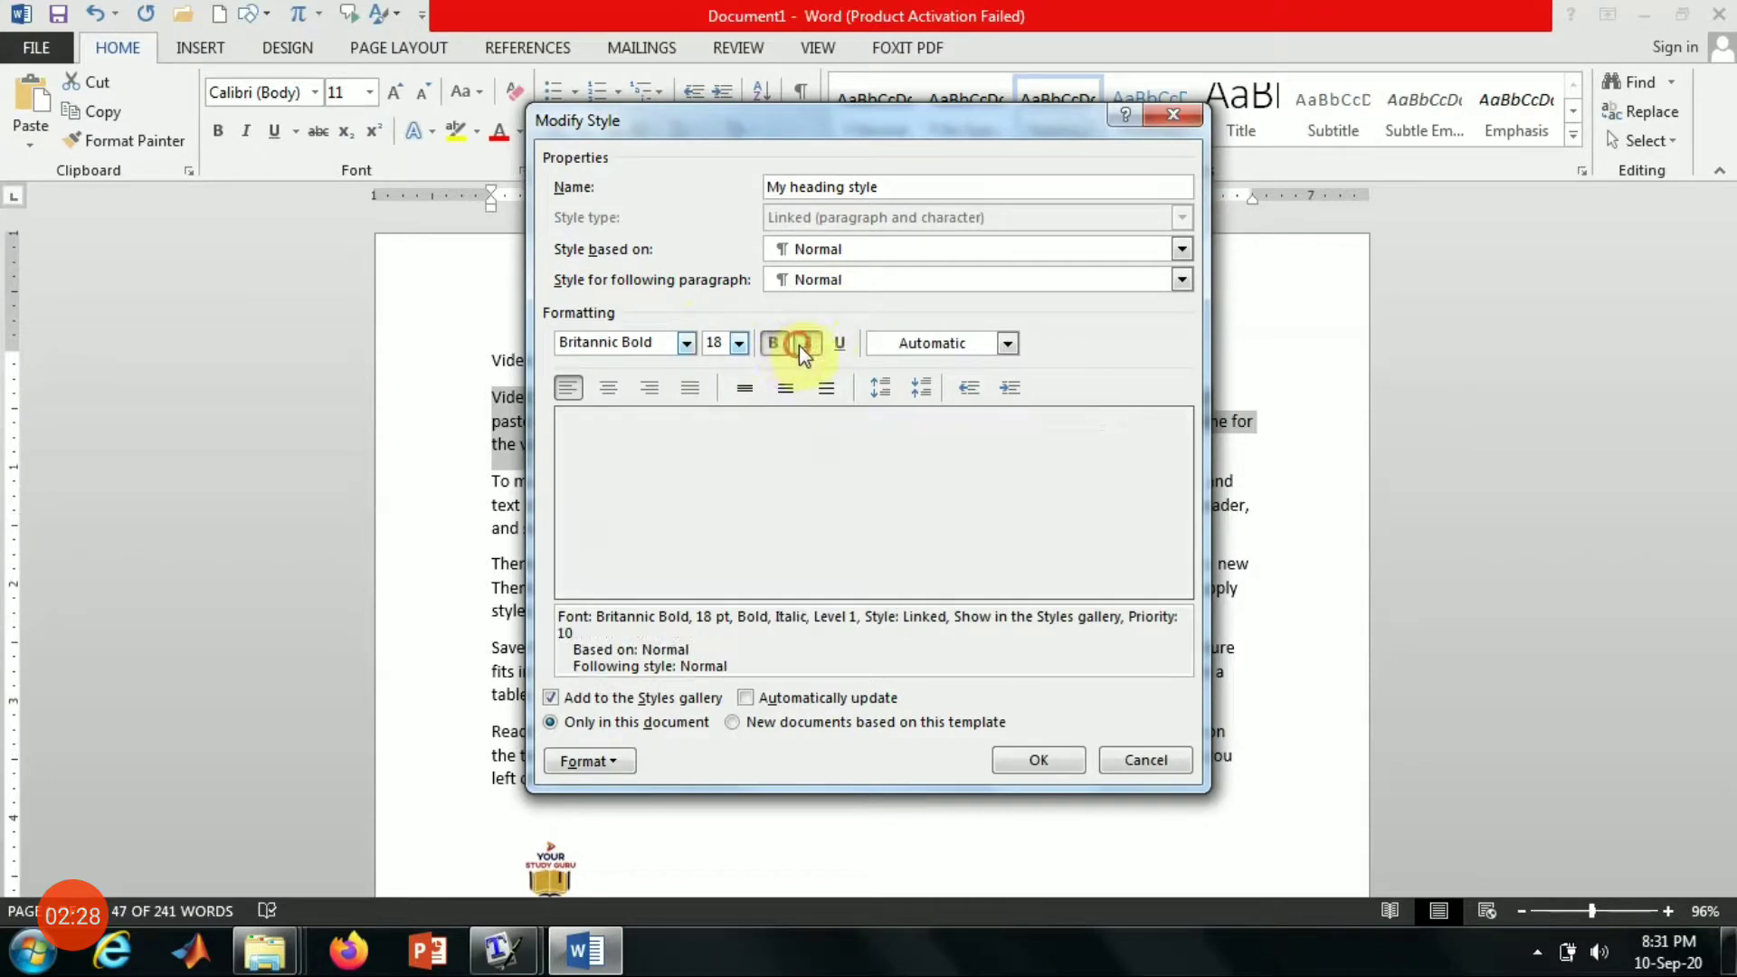
click(775, 344)
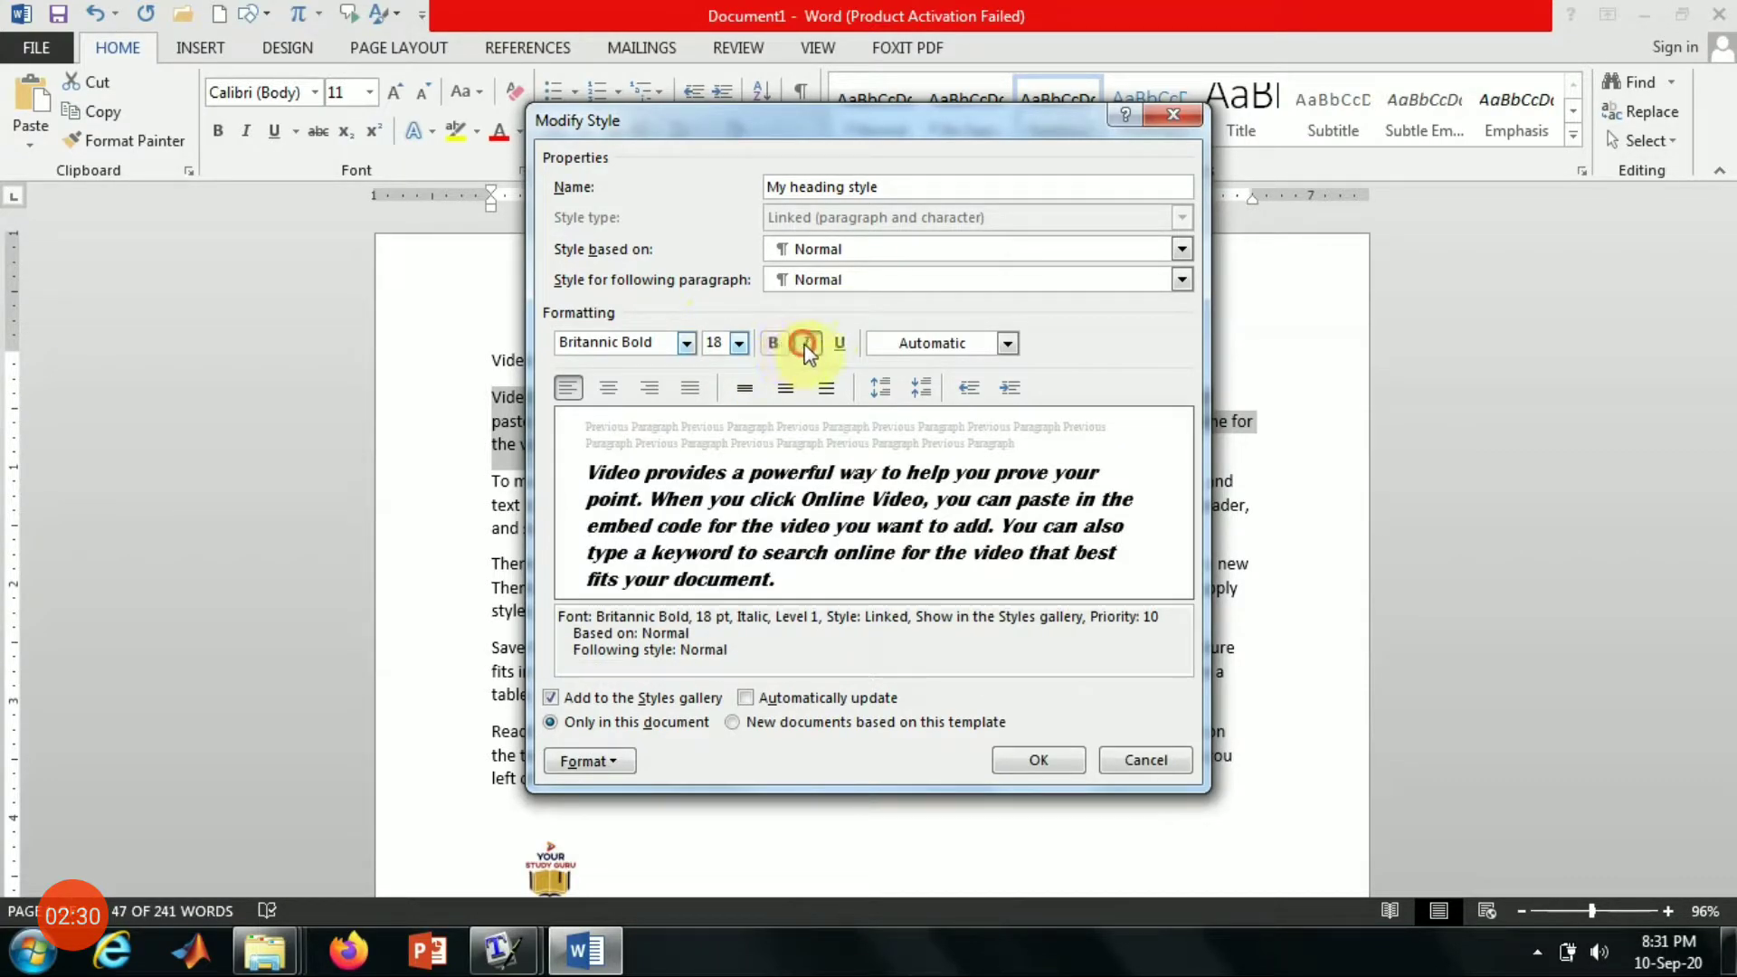
click(807, 348)
Step: Set the style's font color to standard red and its alignment to centered
click(900, 347)
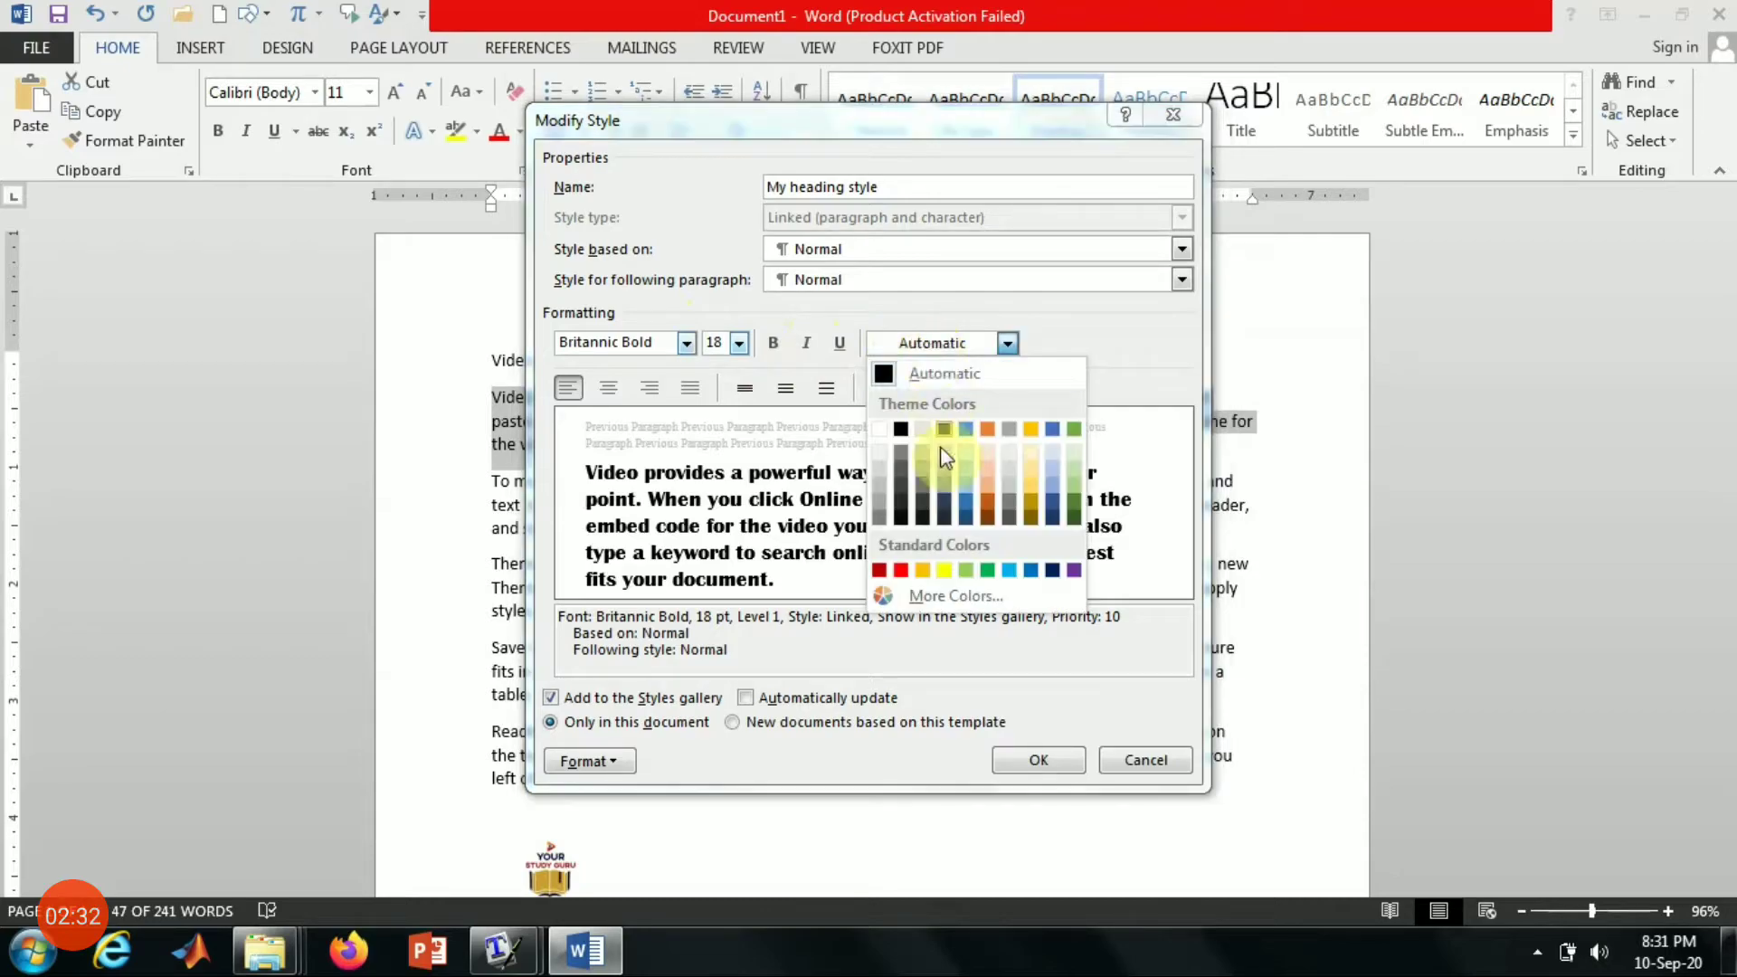
click(900, 571)
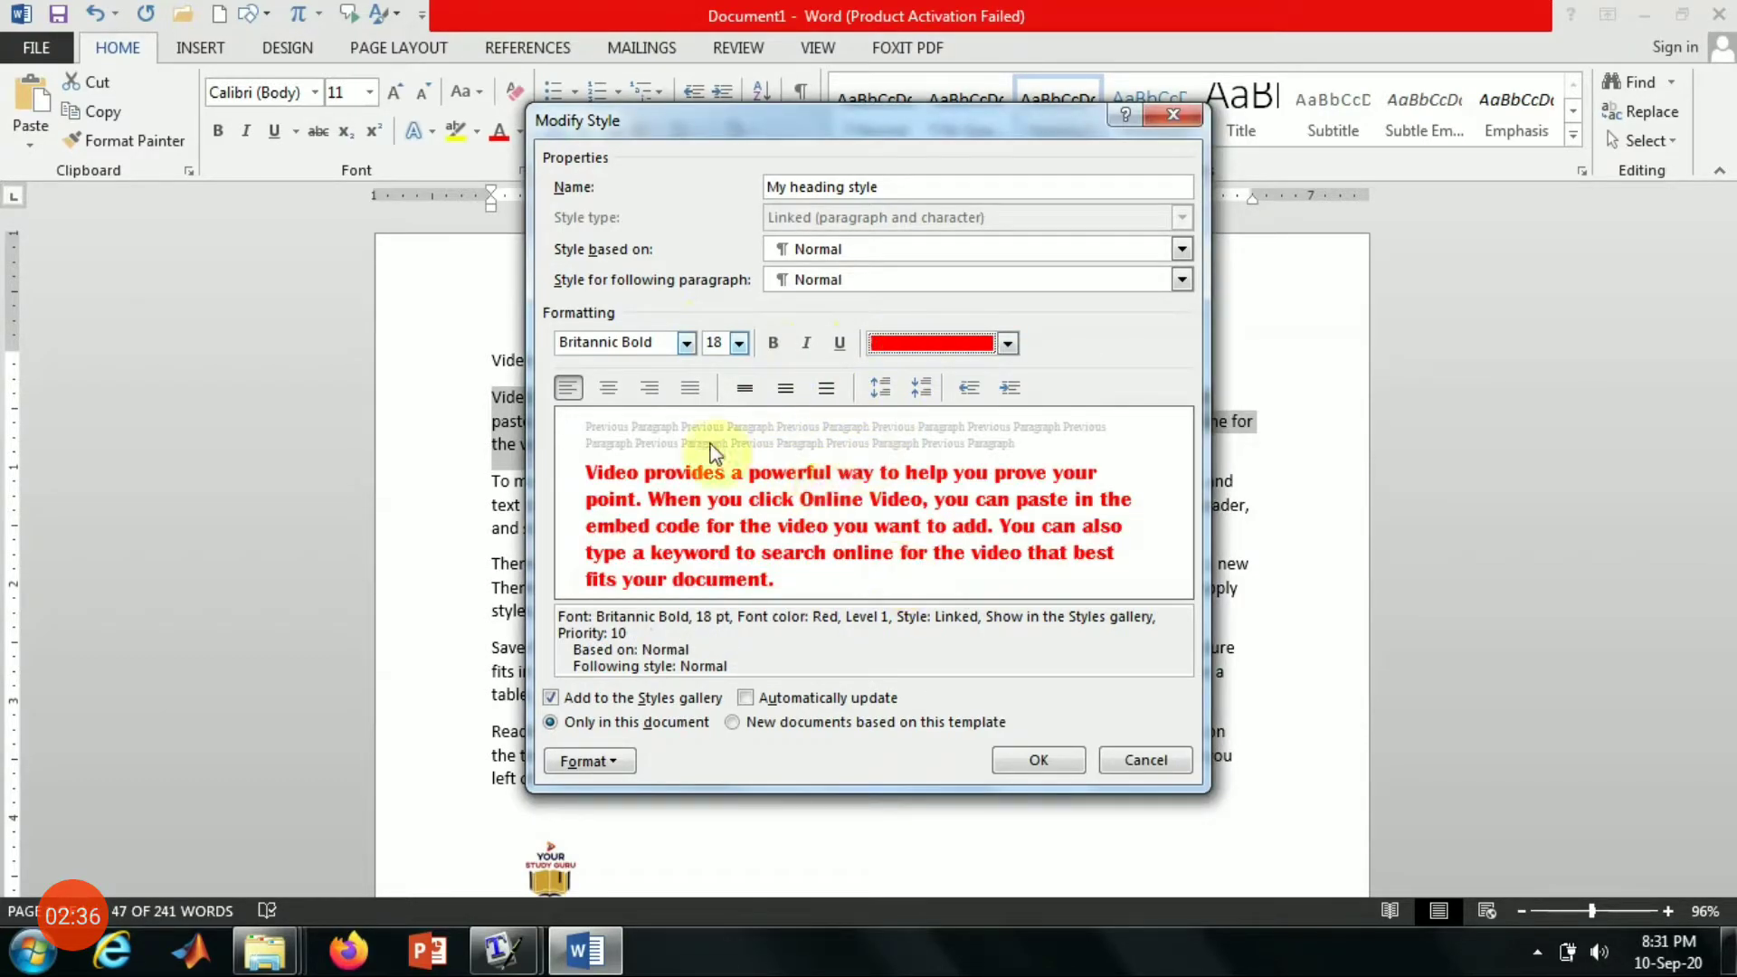
click(608, 387)
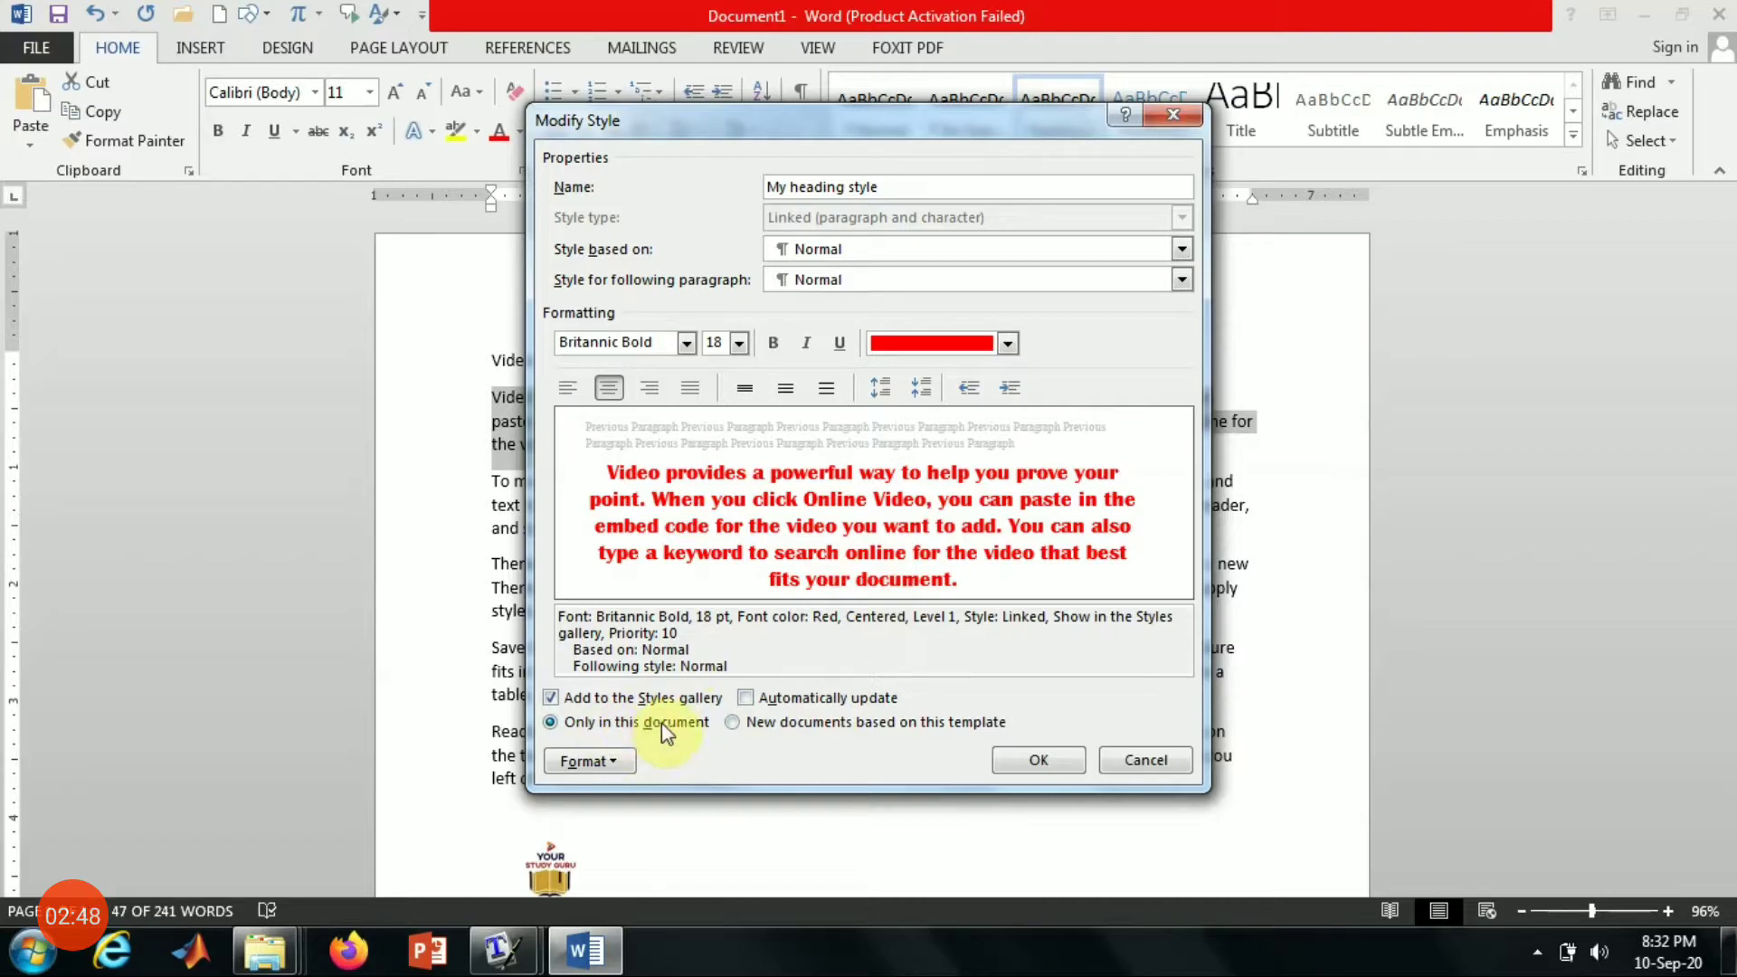
Step: Keep the modified style available only in this document and apply the style changes
click(550, 724)
click(779, 721)
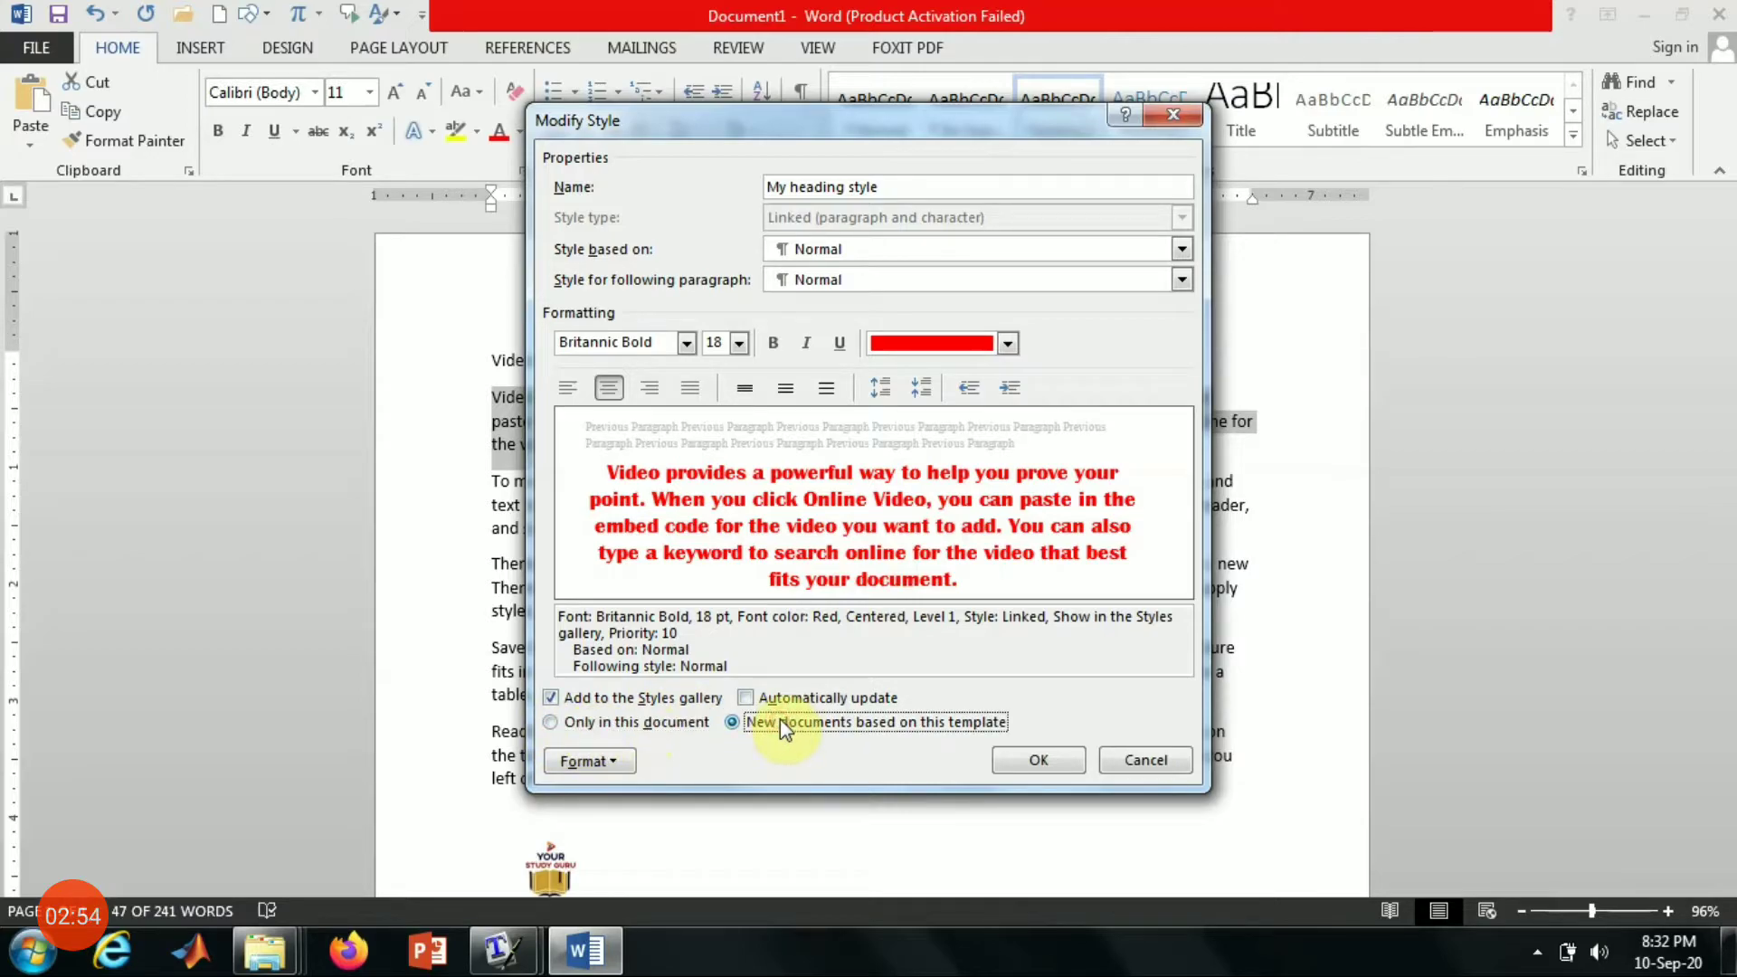
click(696, 724)
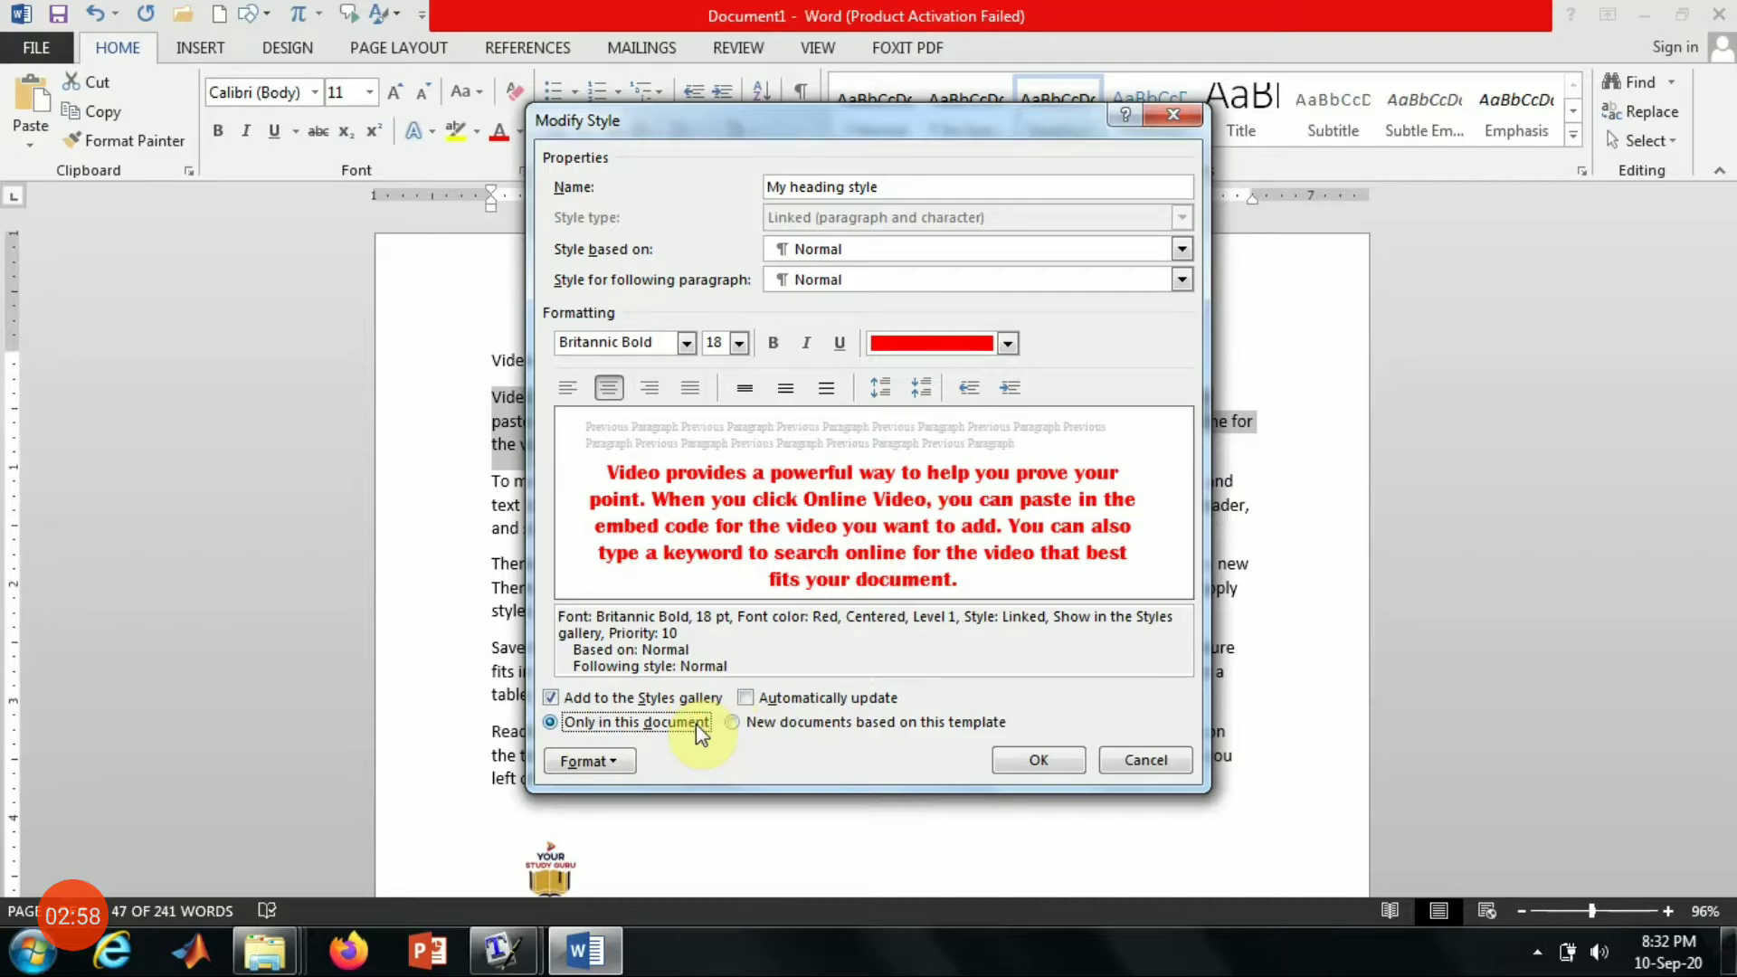
click(1019, 762)
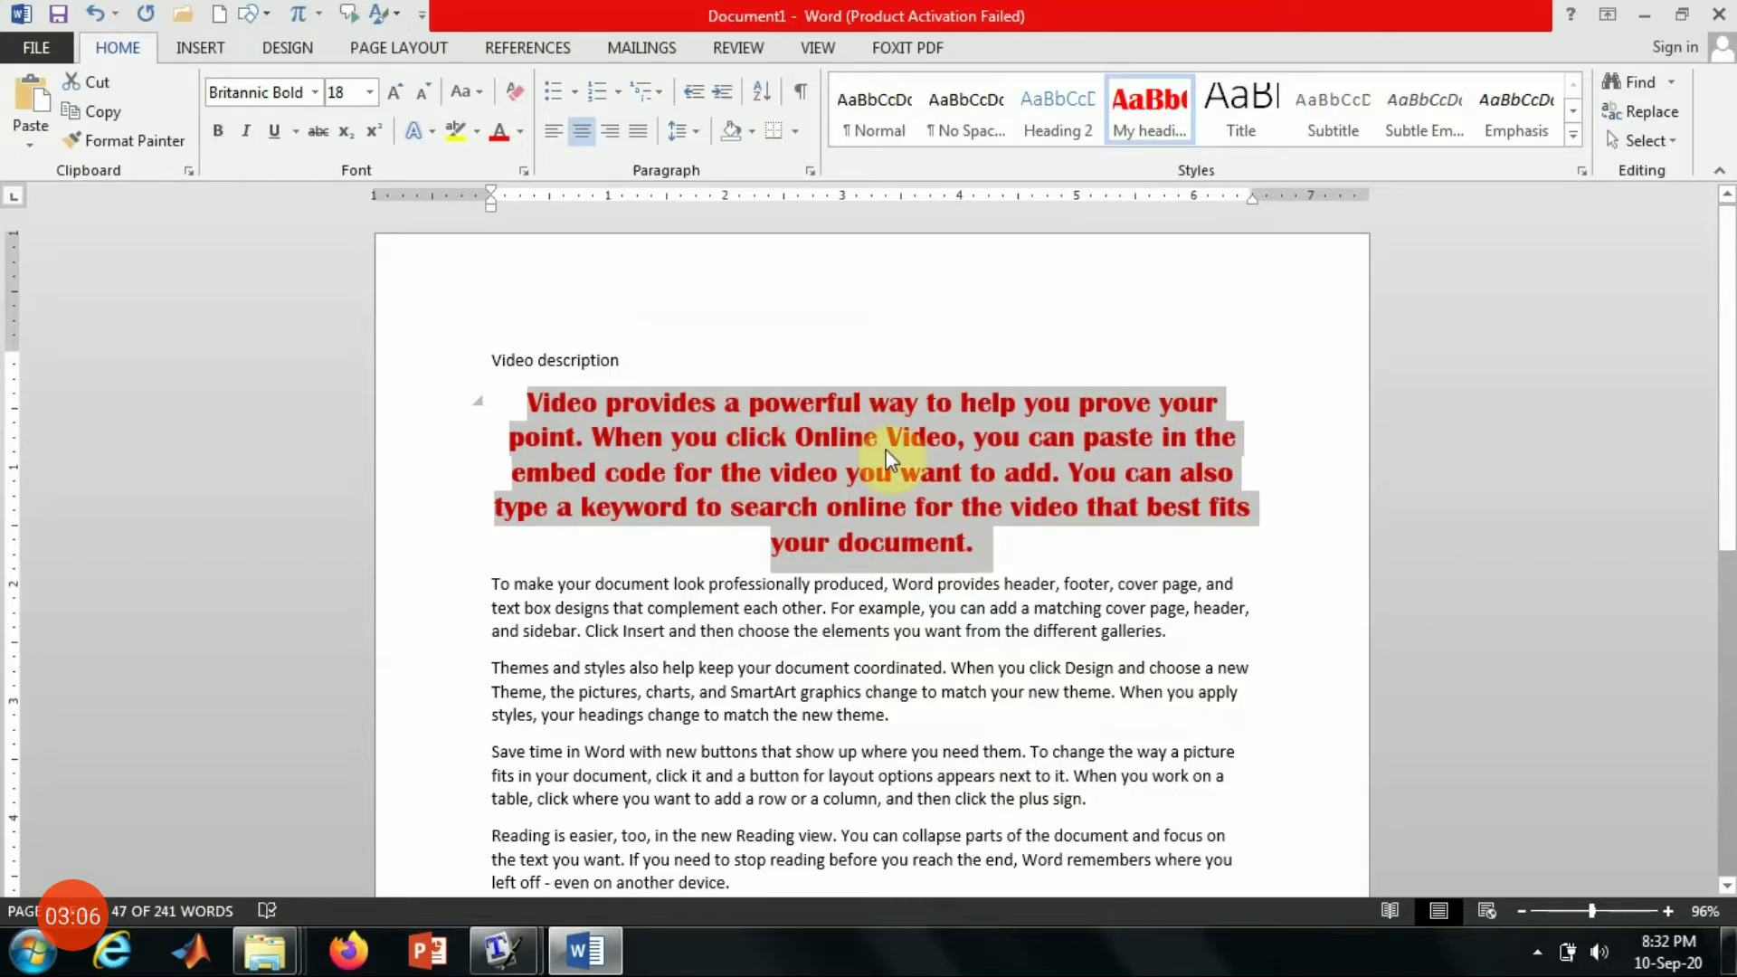
Step: Add a new line reading "Video Description my heading style" below the "Video description" line
click(895, 360)
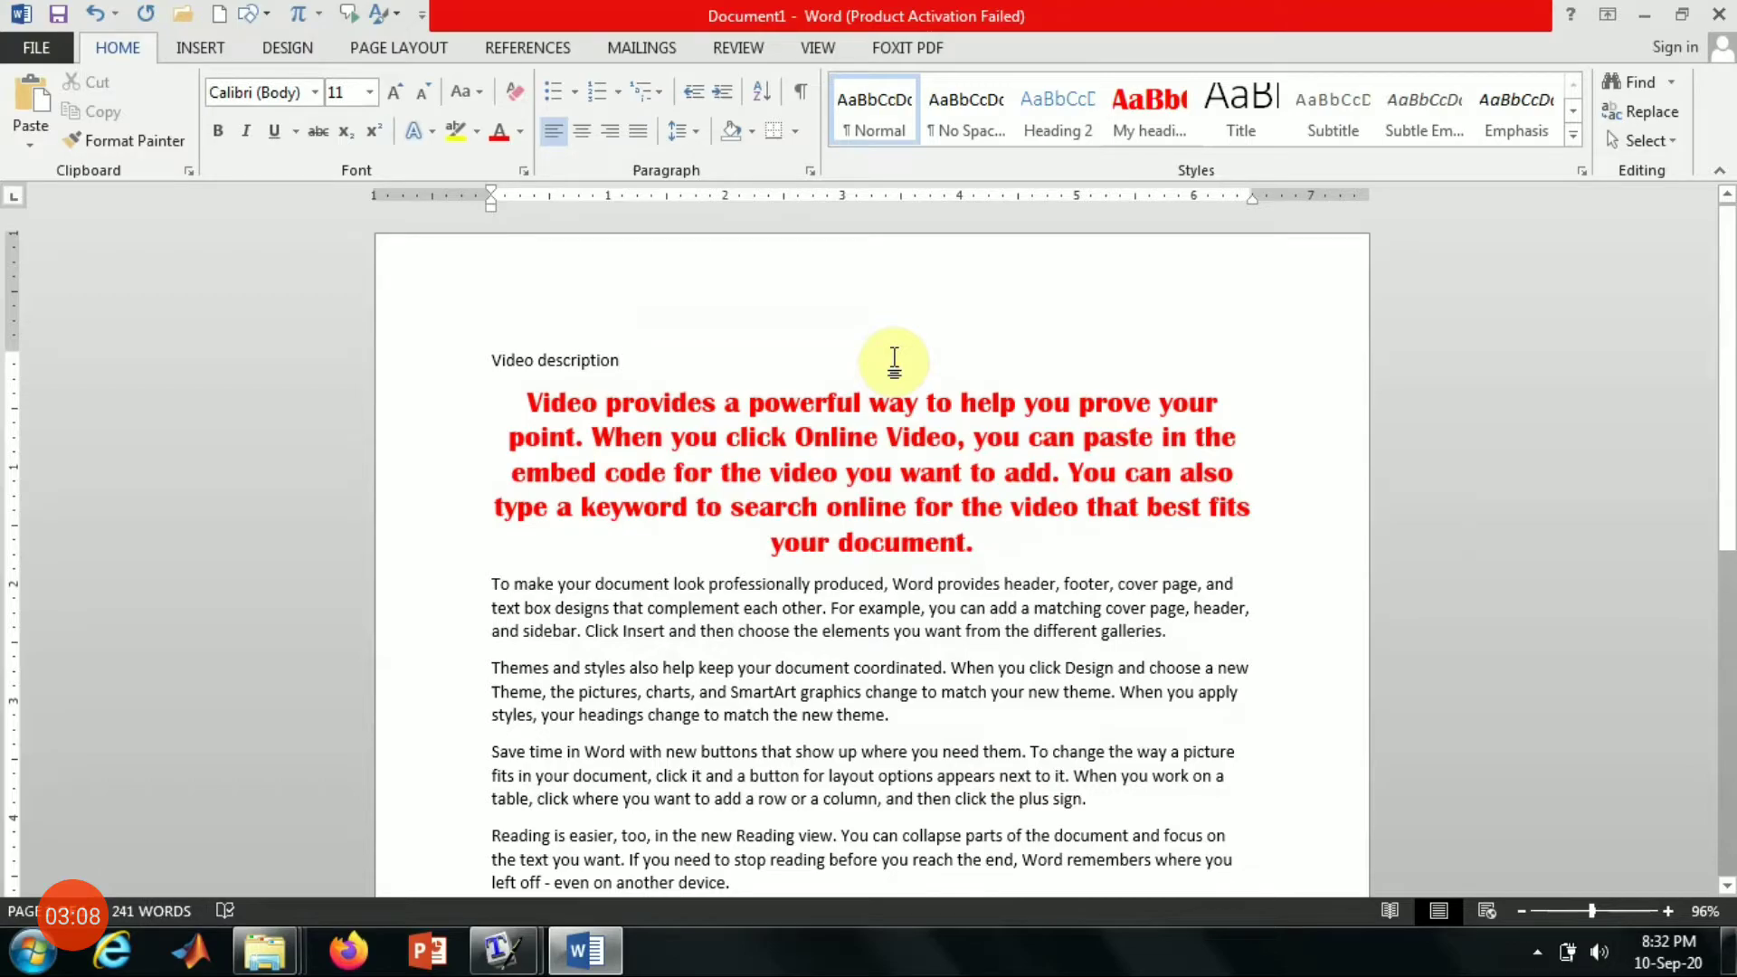
key(Return)
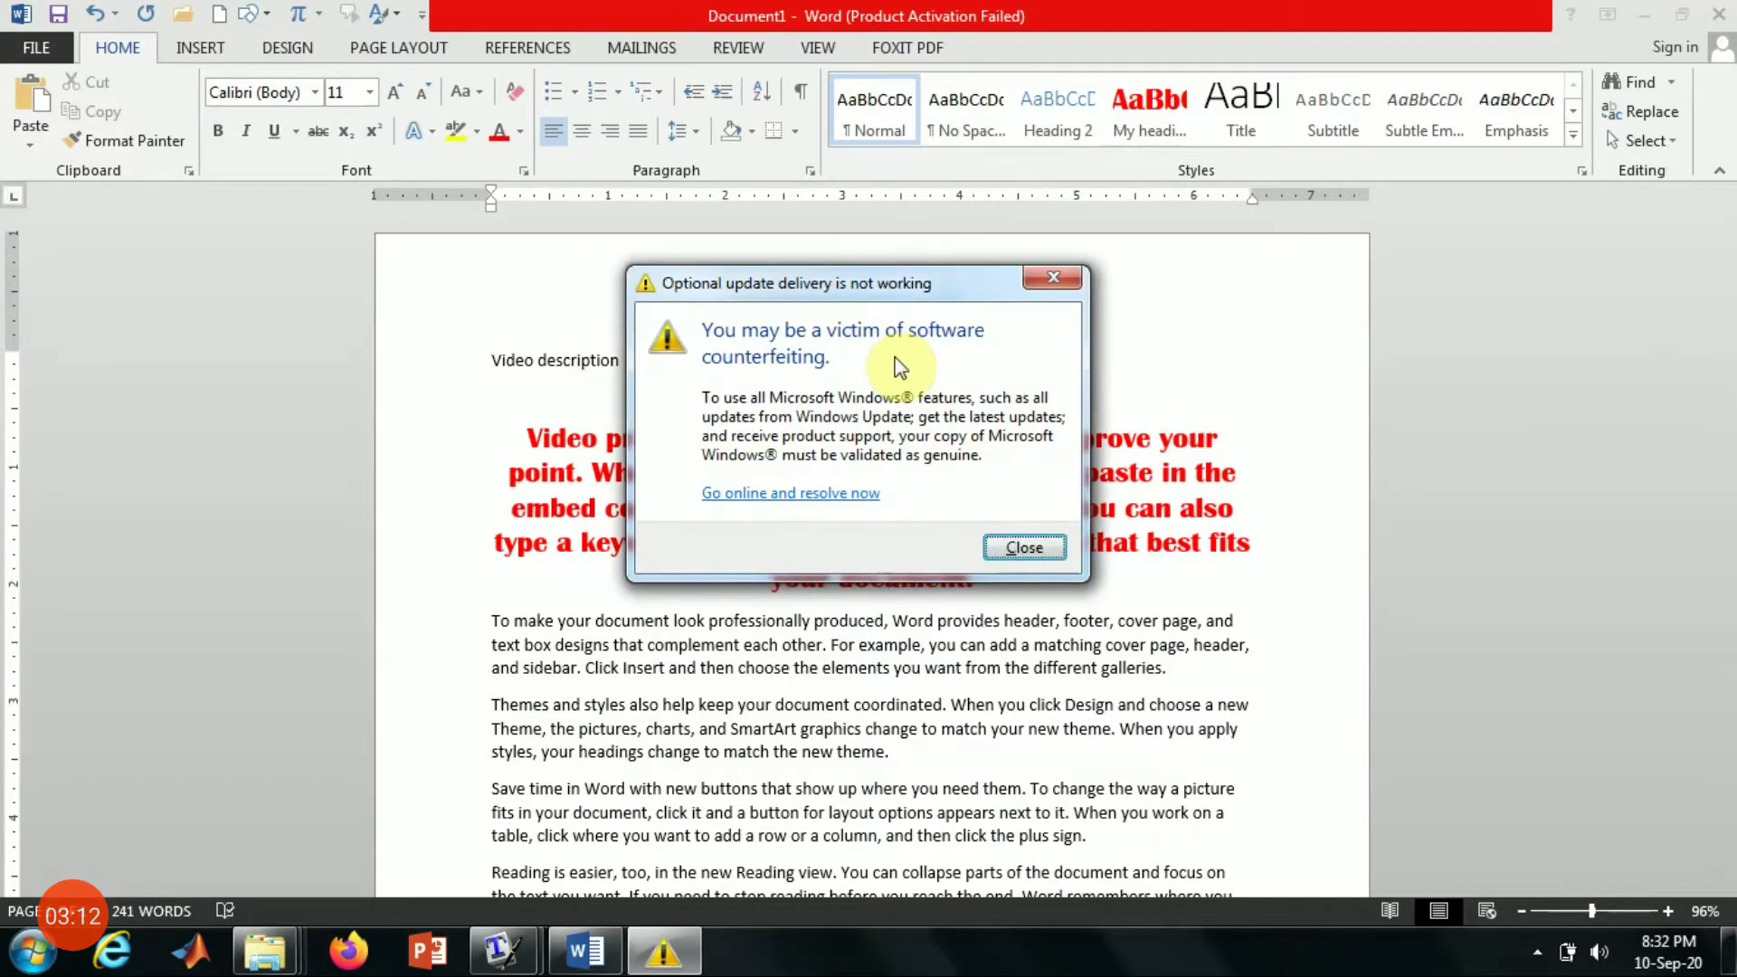
click(1017, 550)
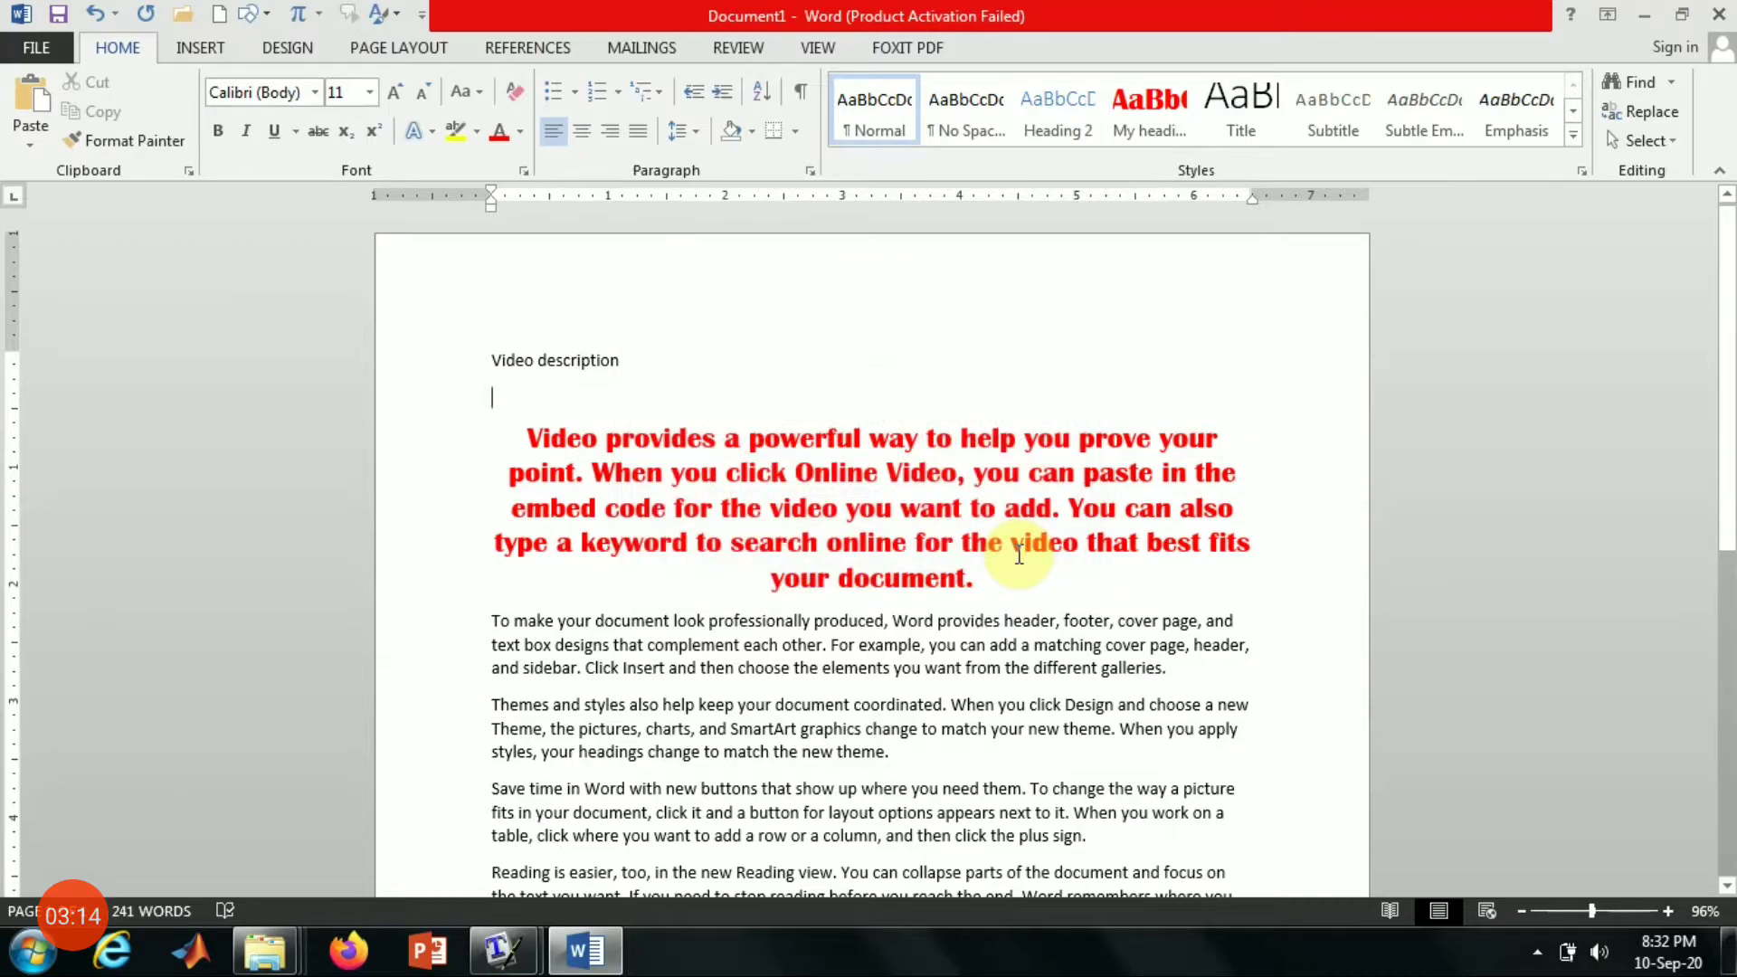
text(Video)
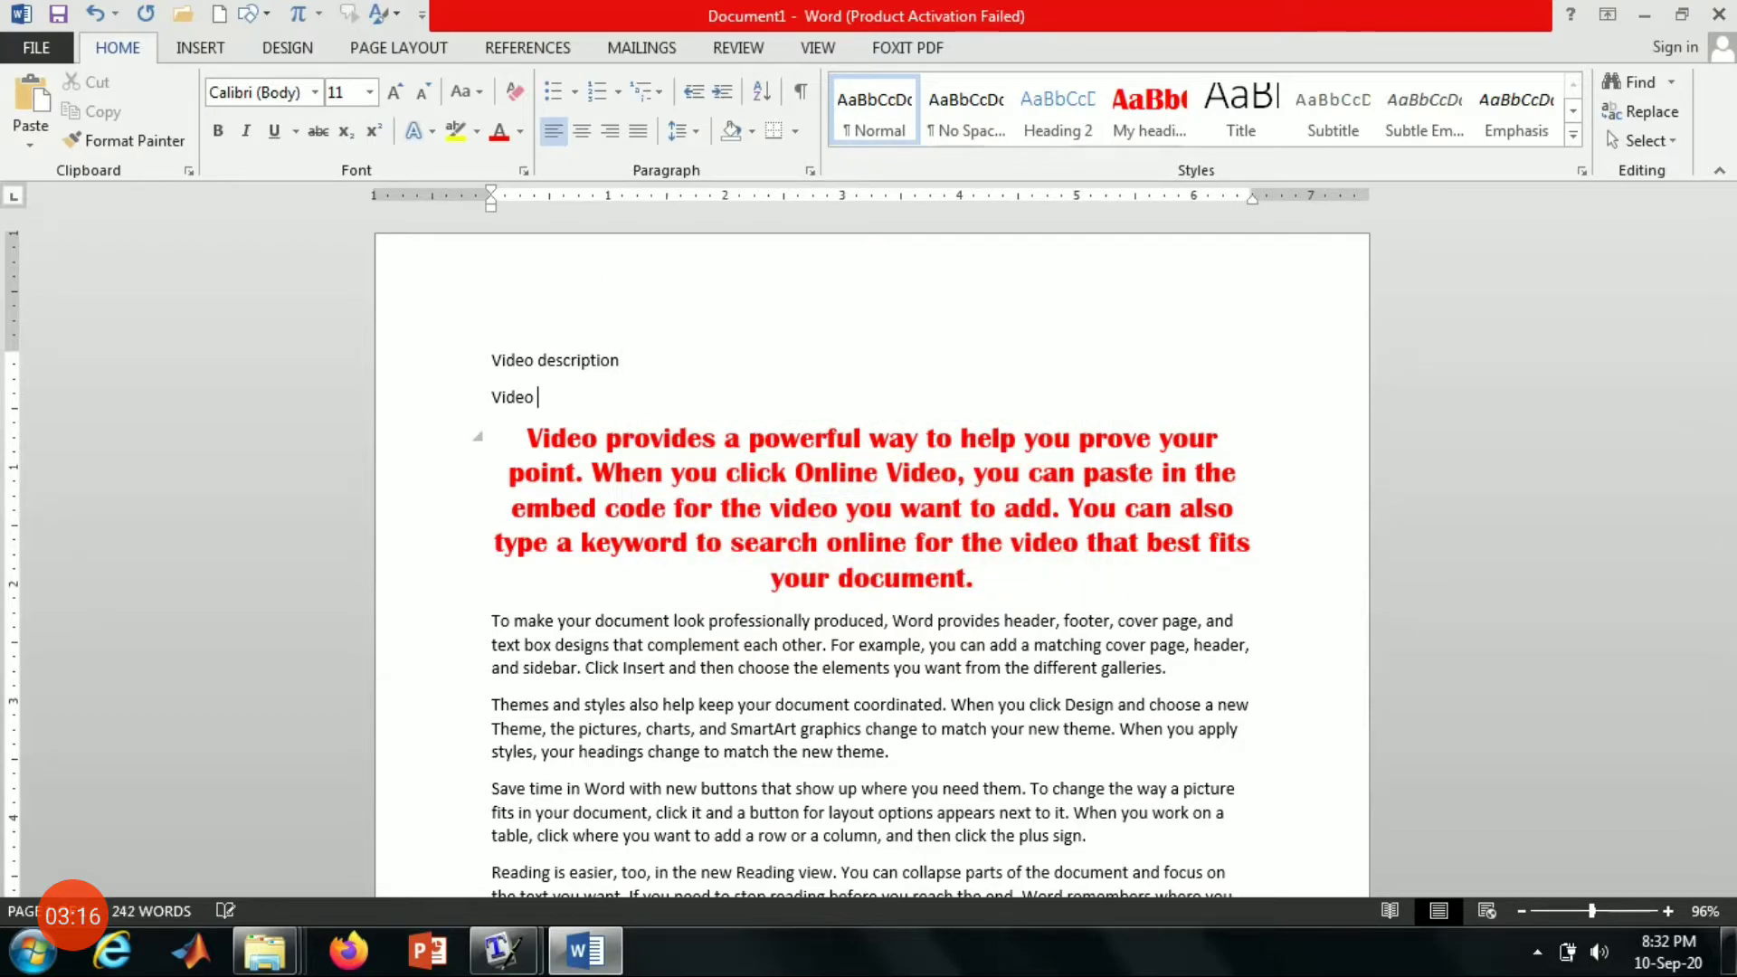
text( Description my he)
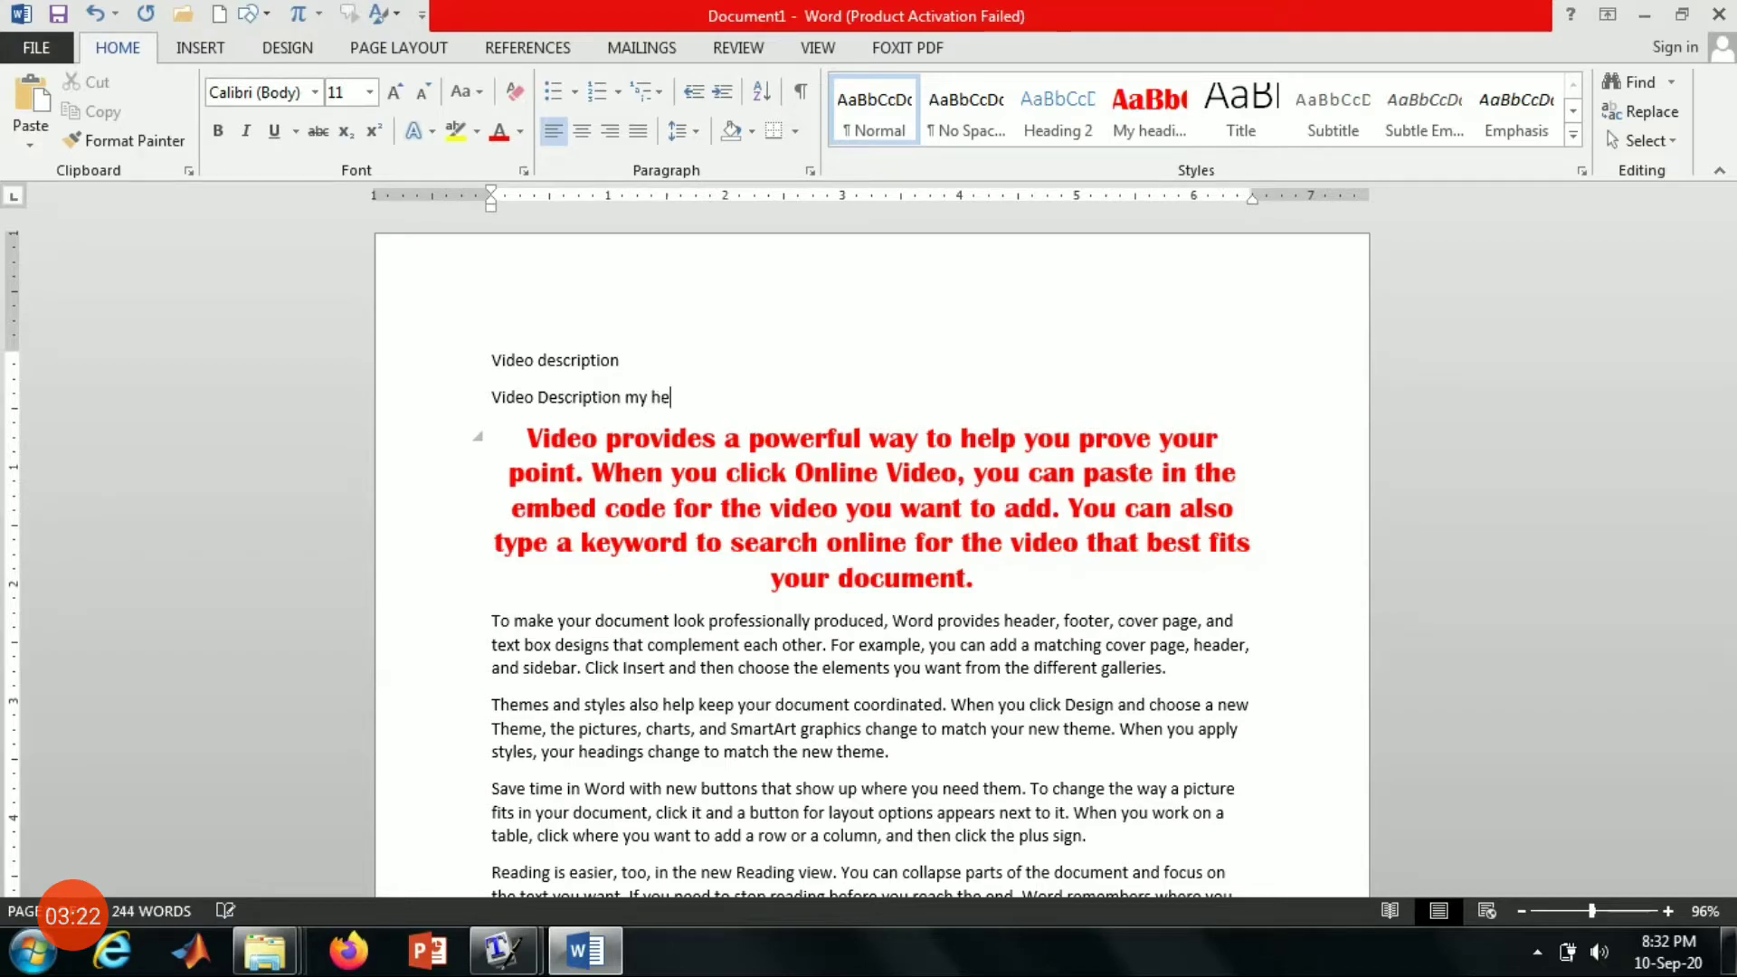
text(ading style)
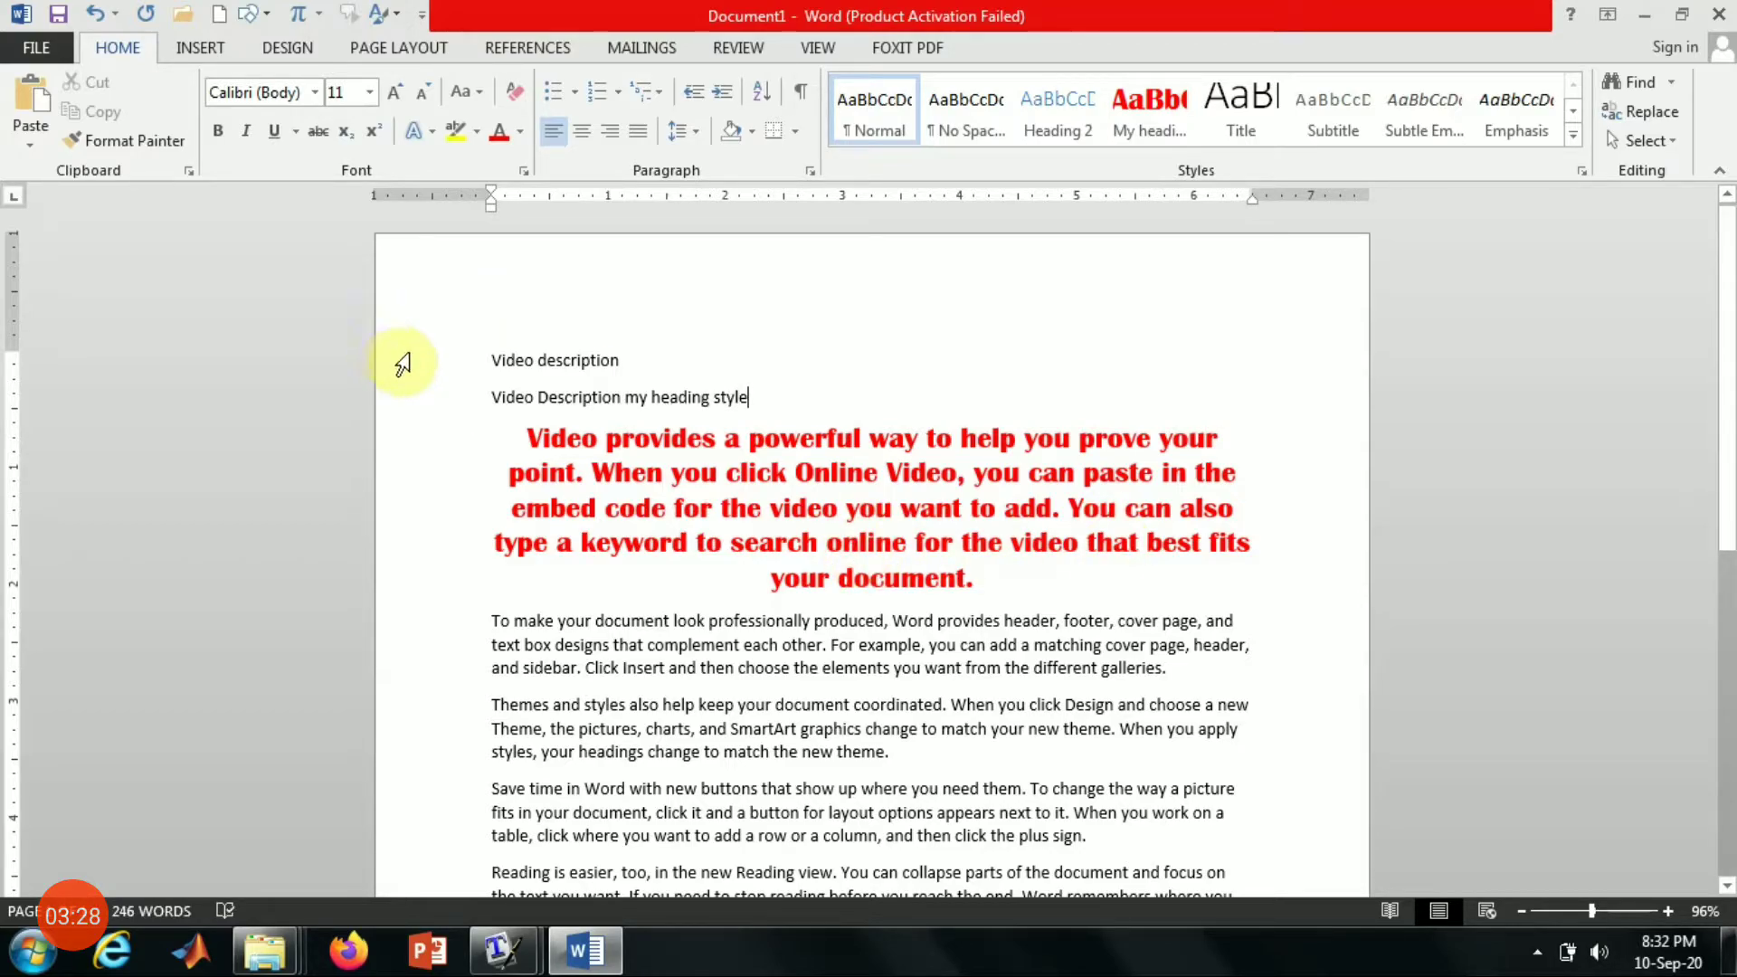
Step: Apply the custom "My heading" style to the "Video Description my heading style" line
drag(497, 413, 843, 403)
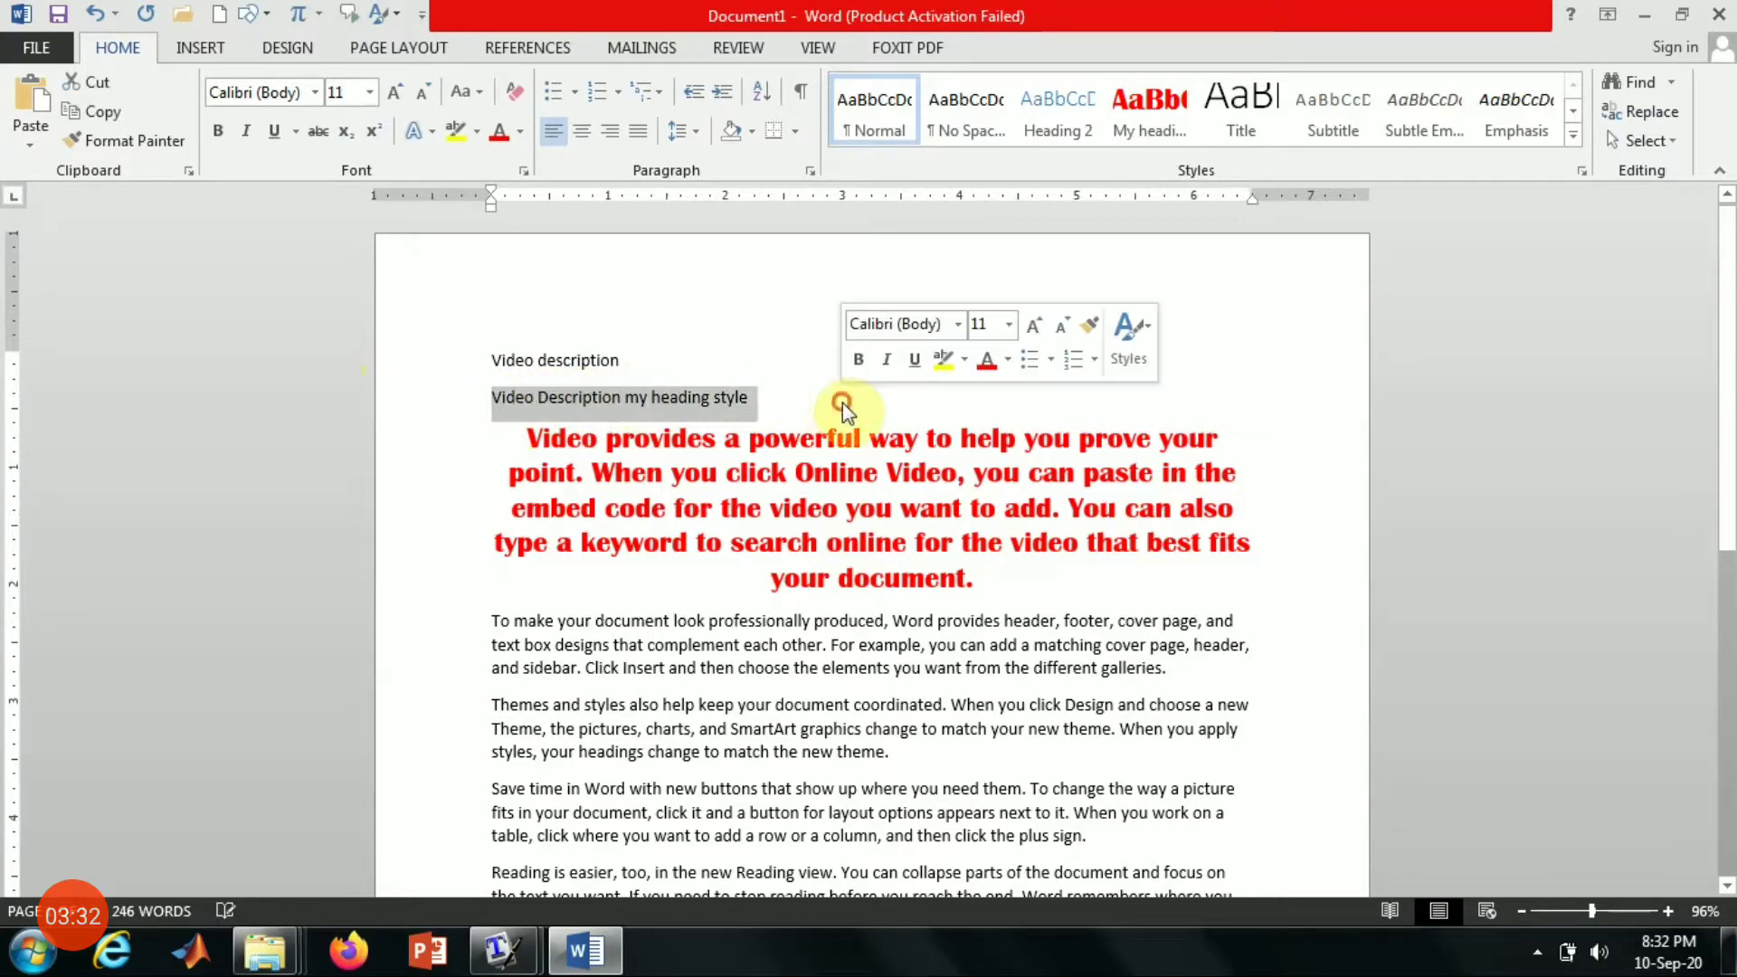
click(1149, 121)
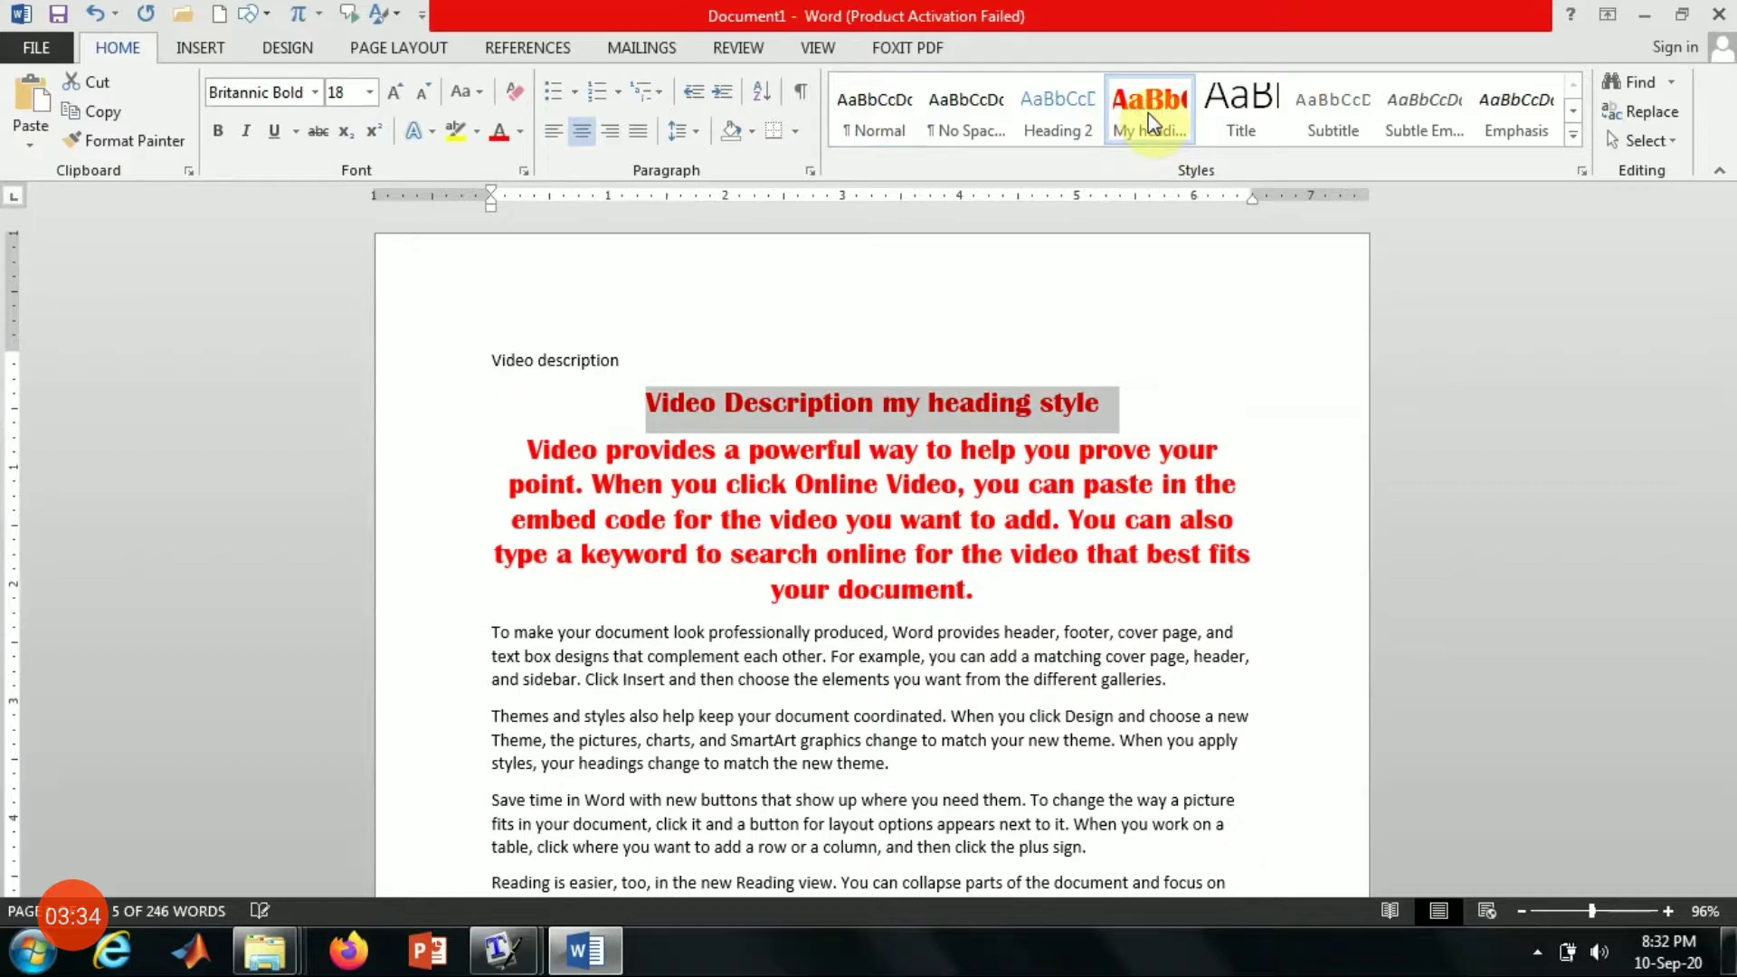
click(962, 409)
Step: Apply the Heading 2 style to the paragraph beginning "Video provides a powerful way"
drag(978, 589, 529, 449)
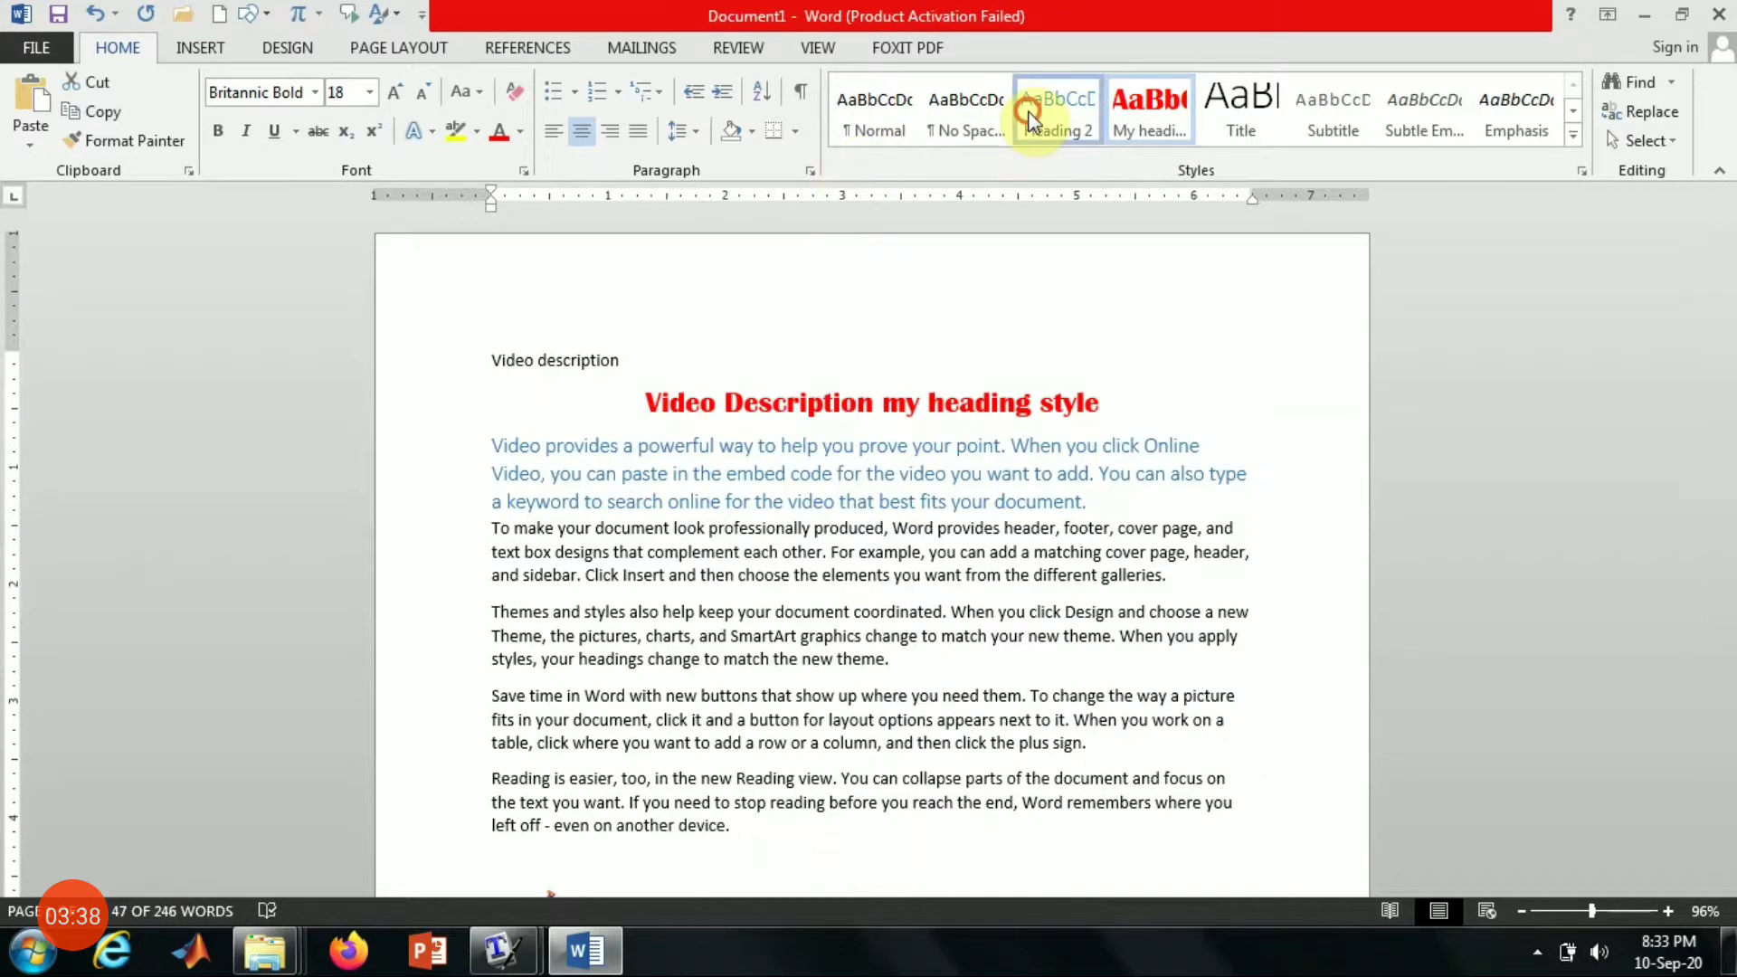
click(1049, 116)
click(1006, 480)
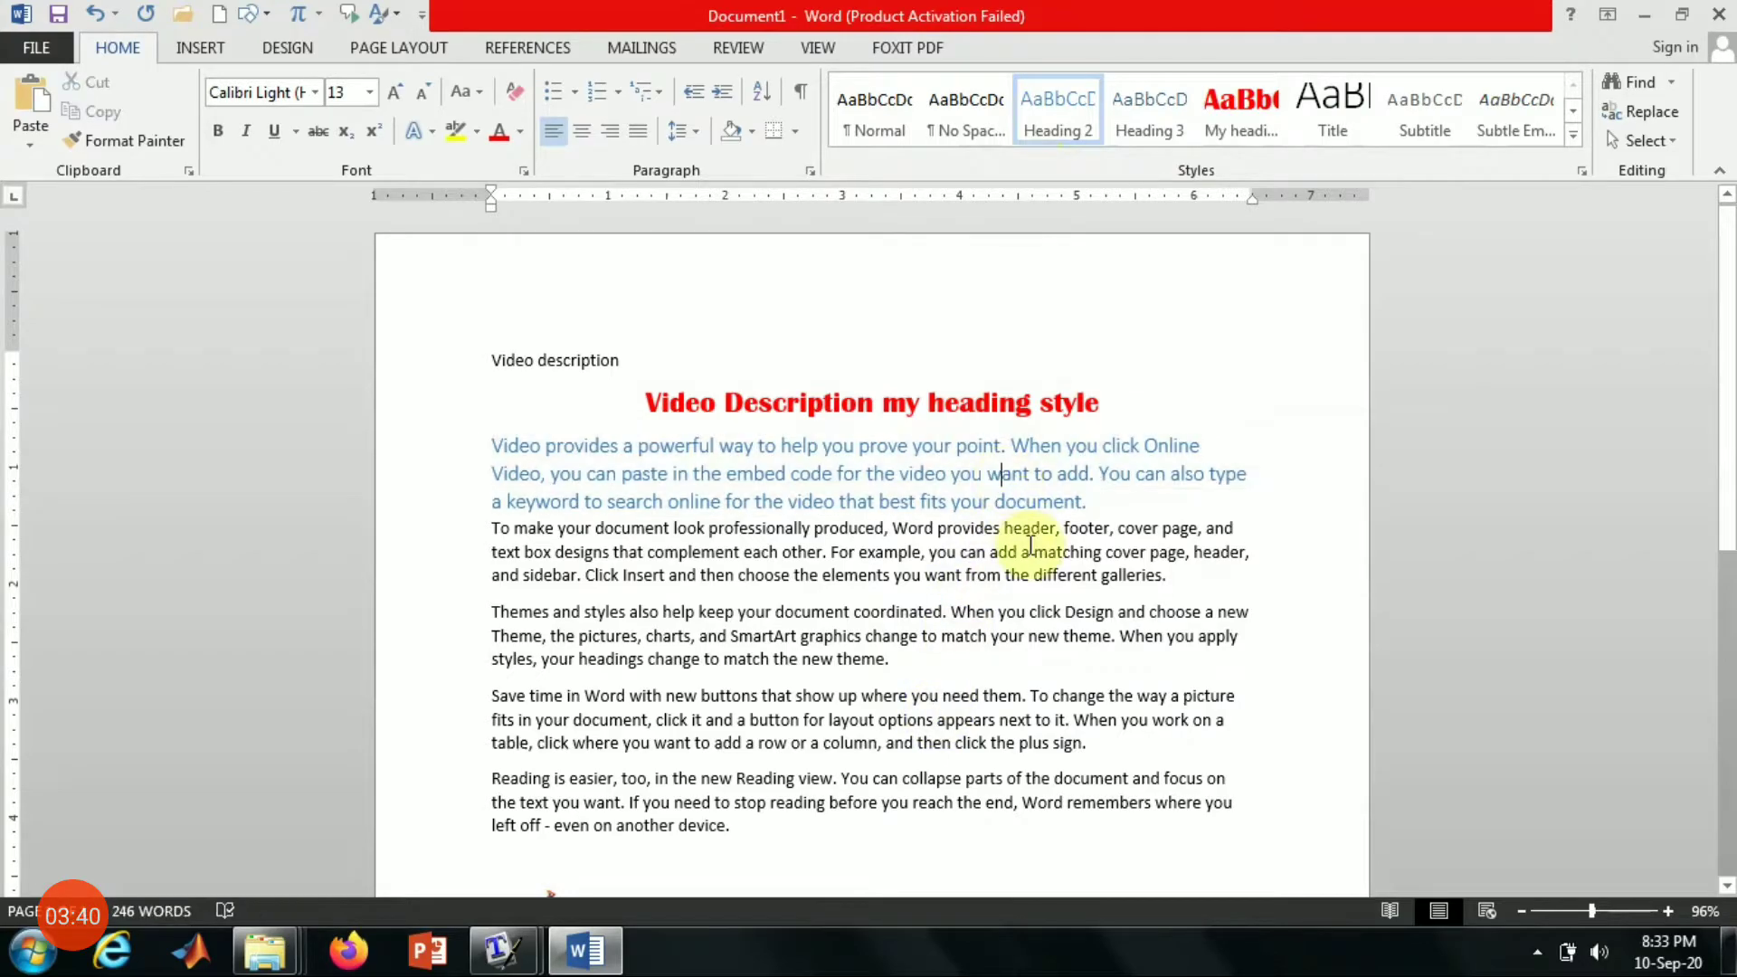
Step: Try removing Heading 2 from the style gallery and undo the removal
drag(1152, 494, 494, 445)
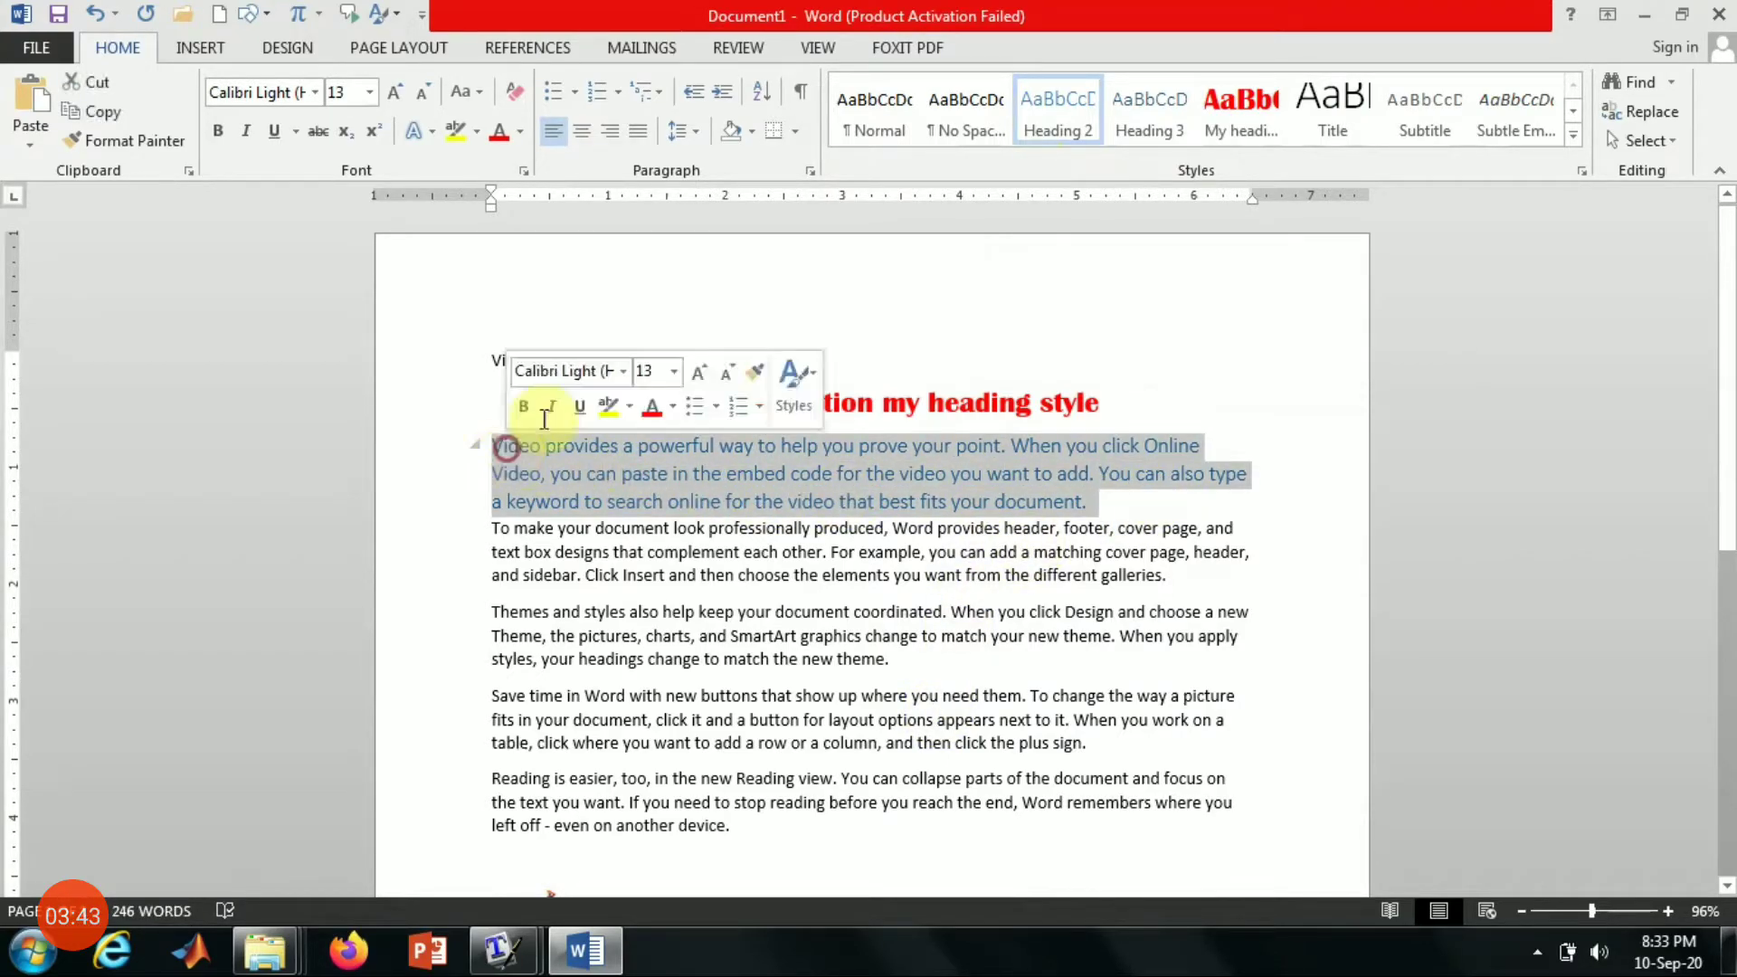
right_click(1079, 111)
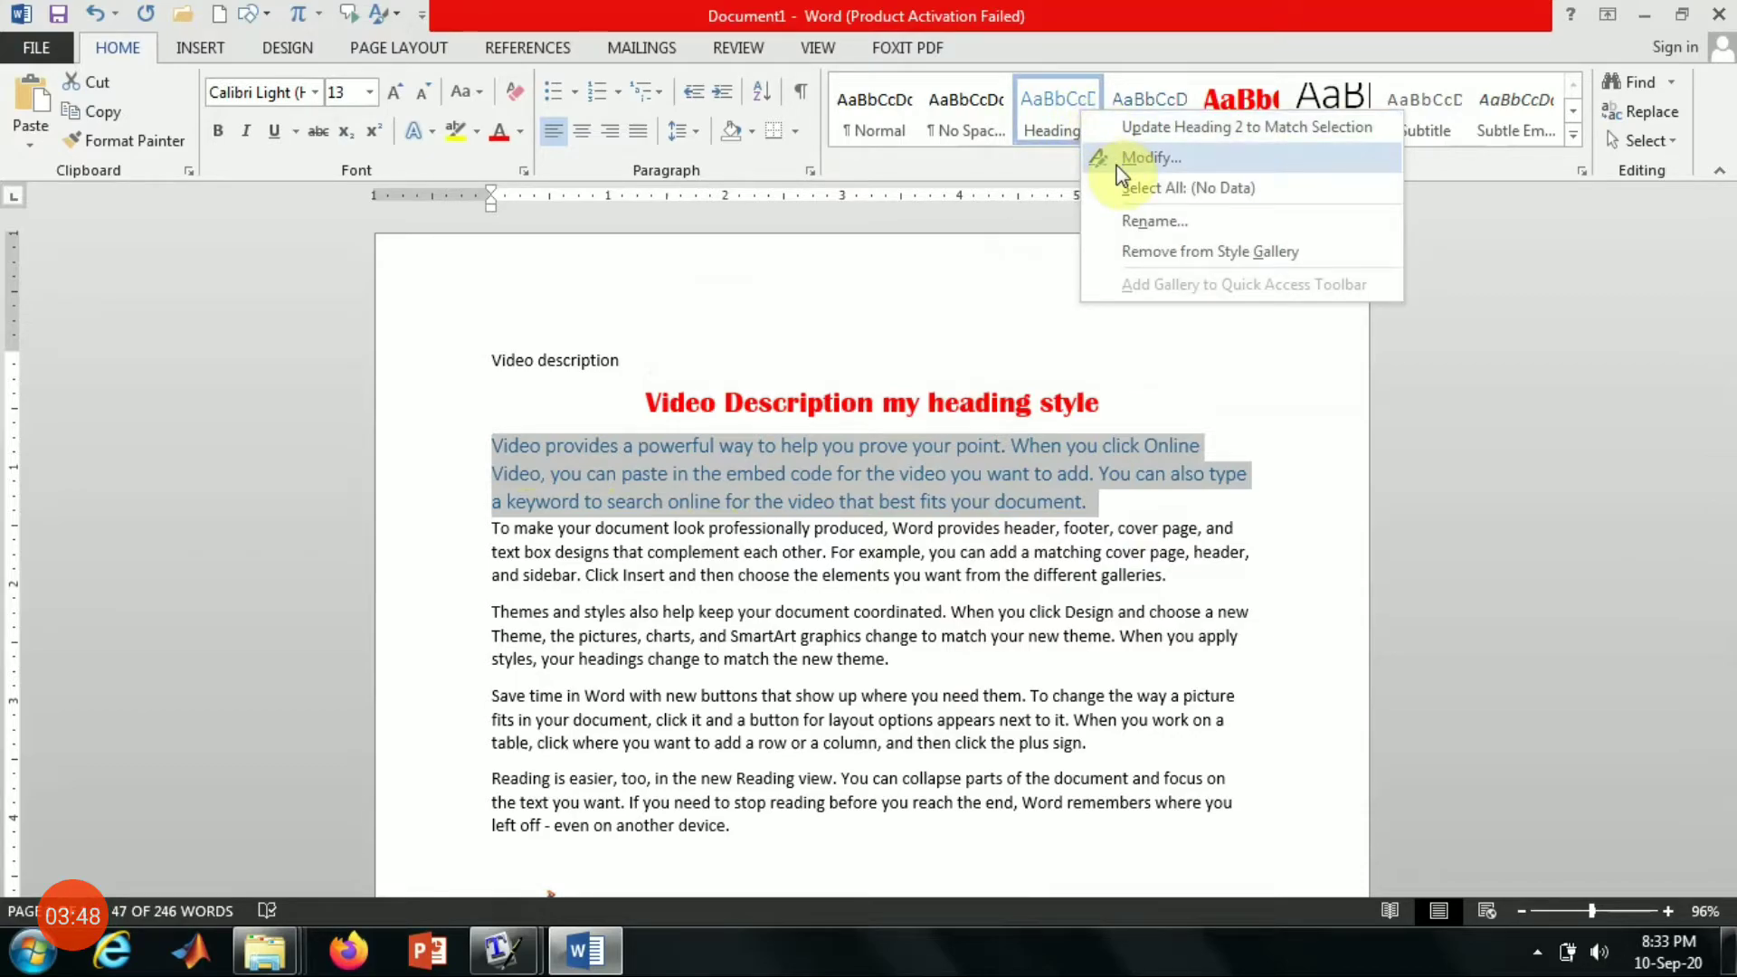
click(1158, 190)
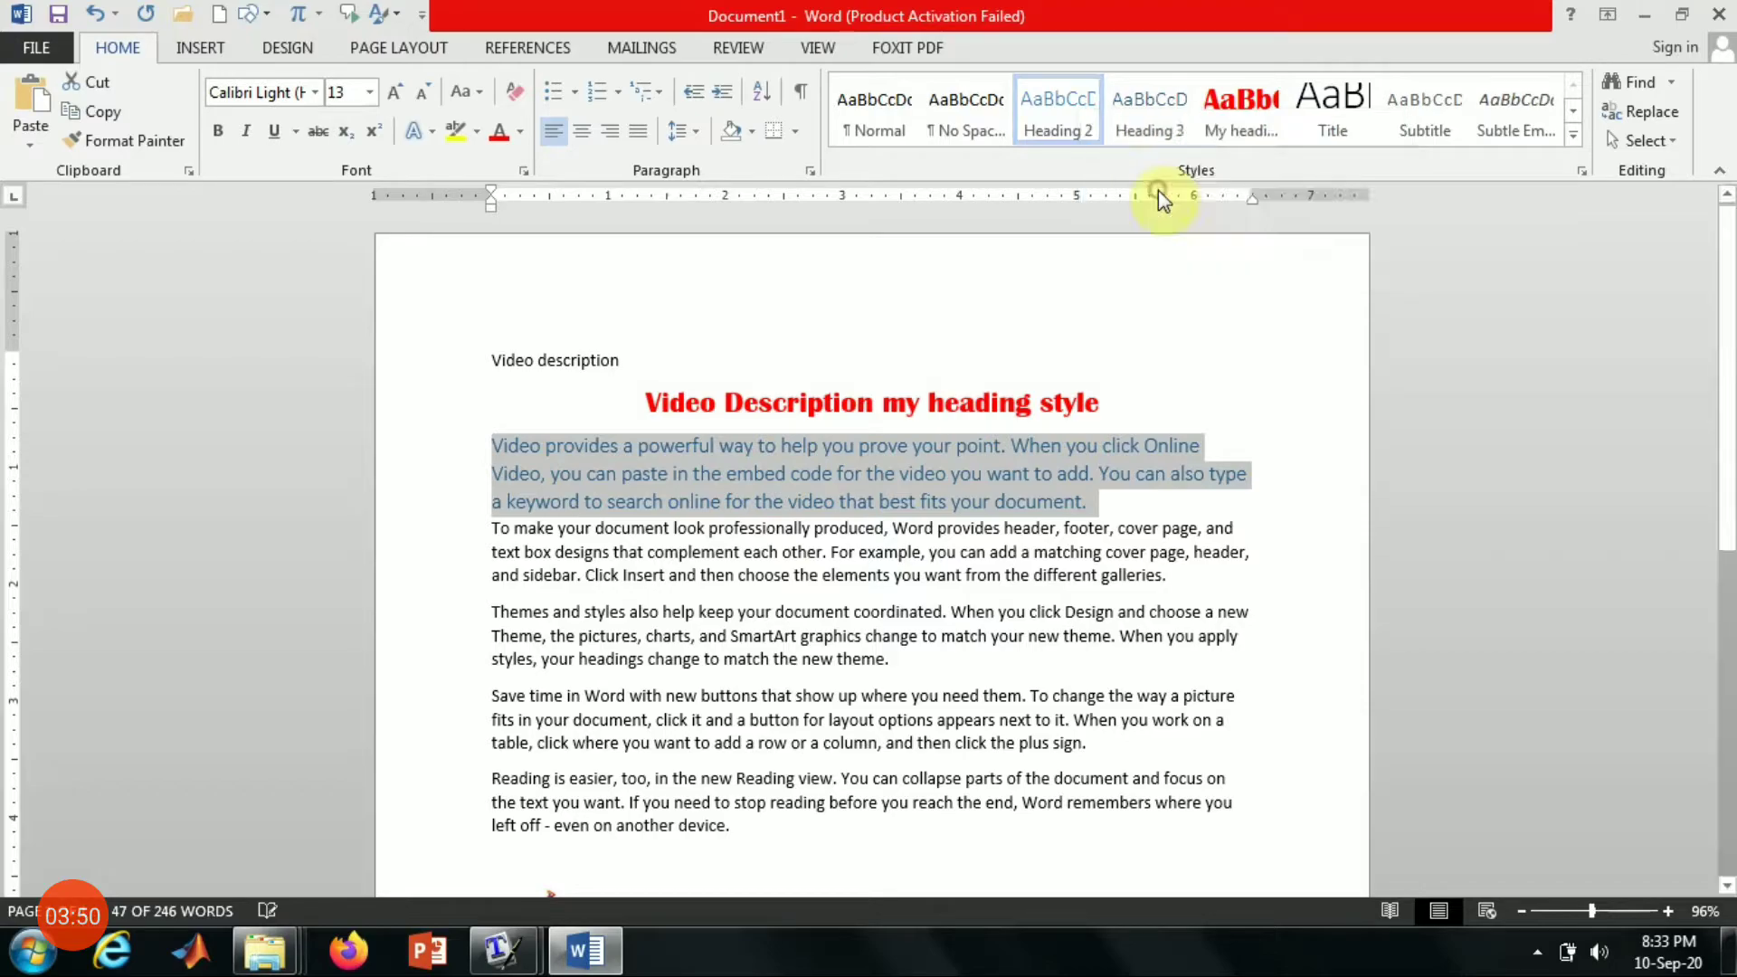
right_click(1062, 129)
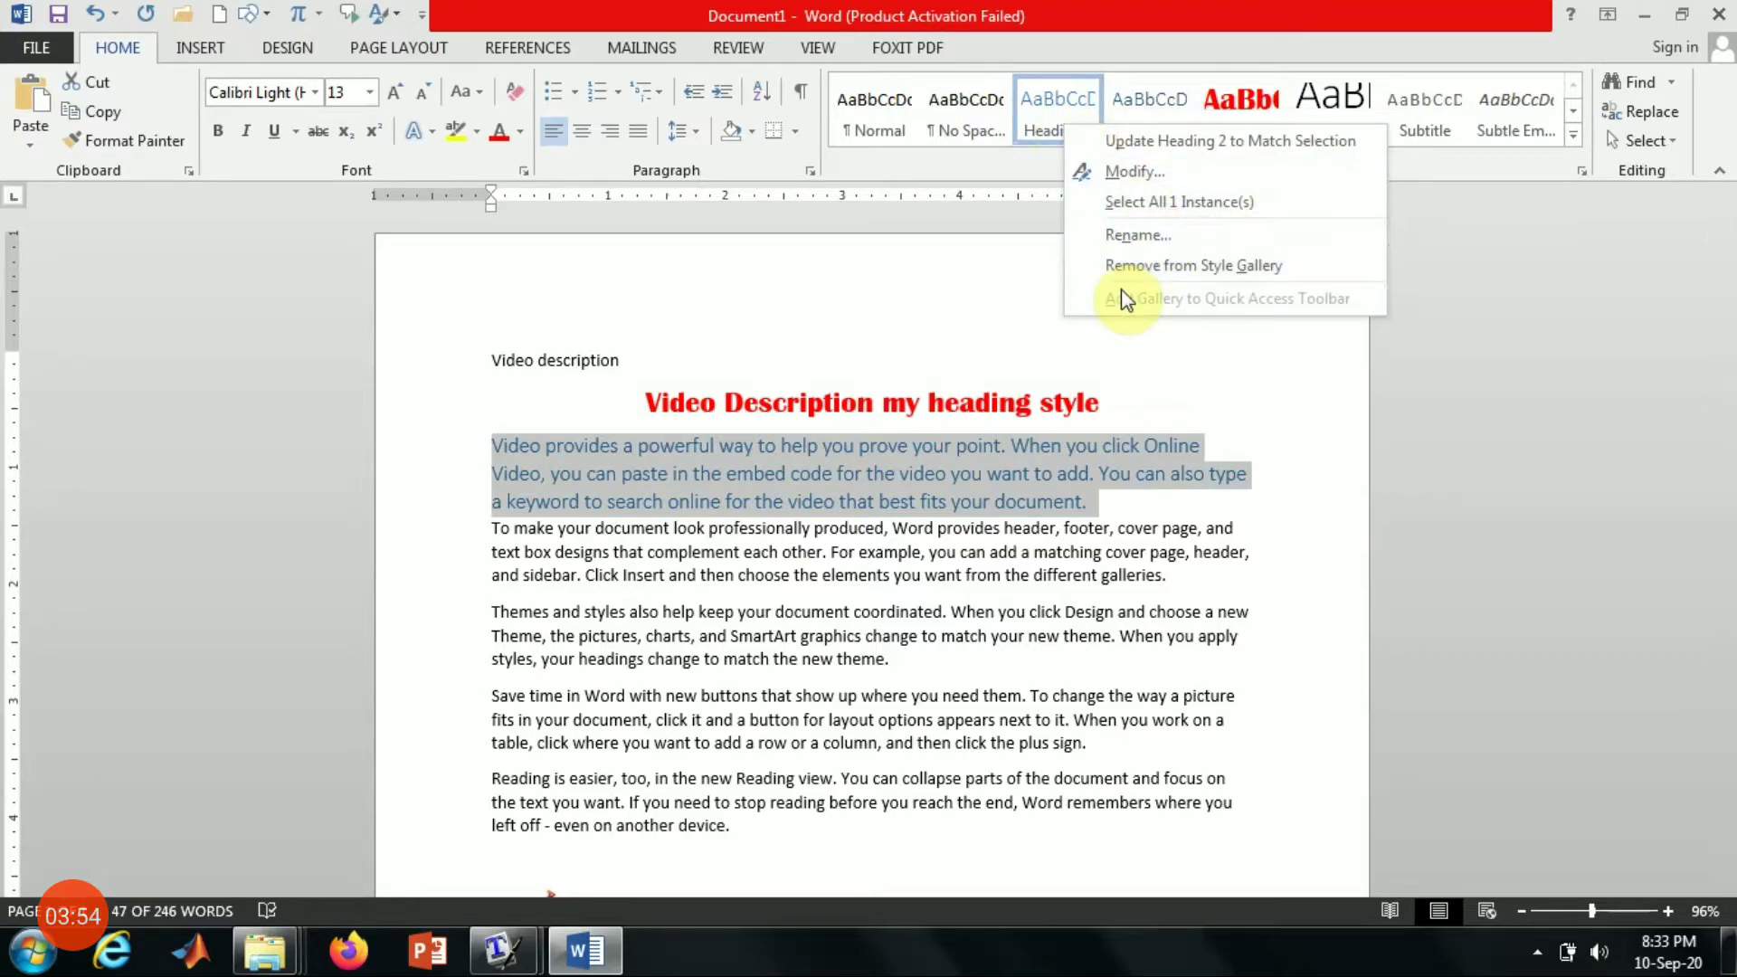
click(1122, 264)
click(1150, 266)
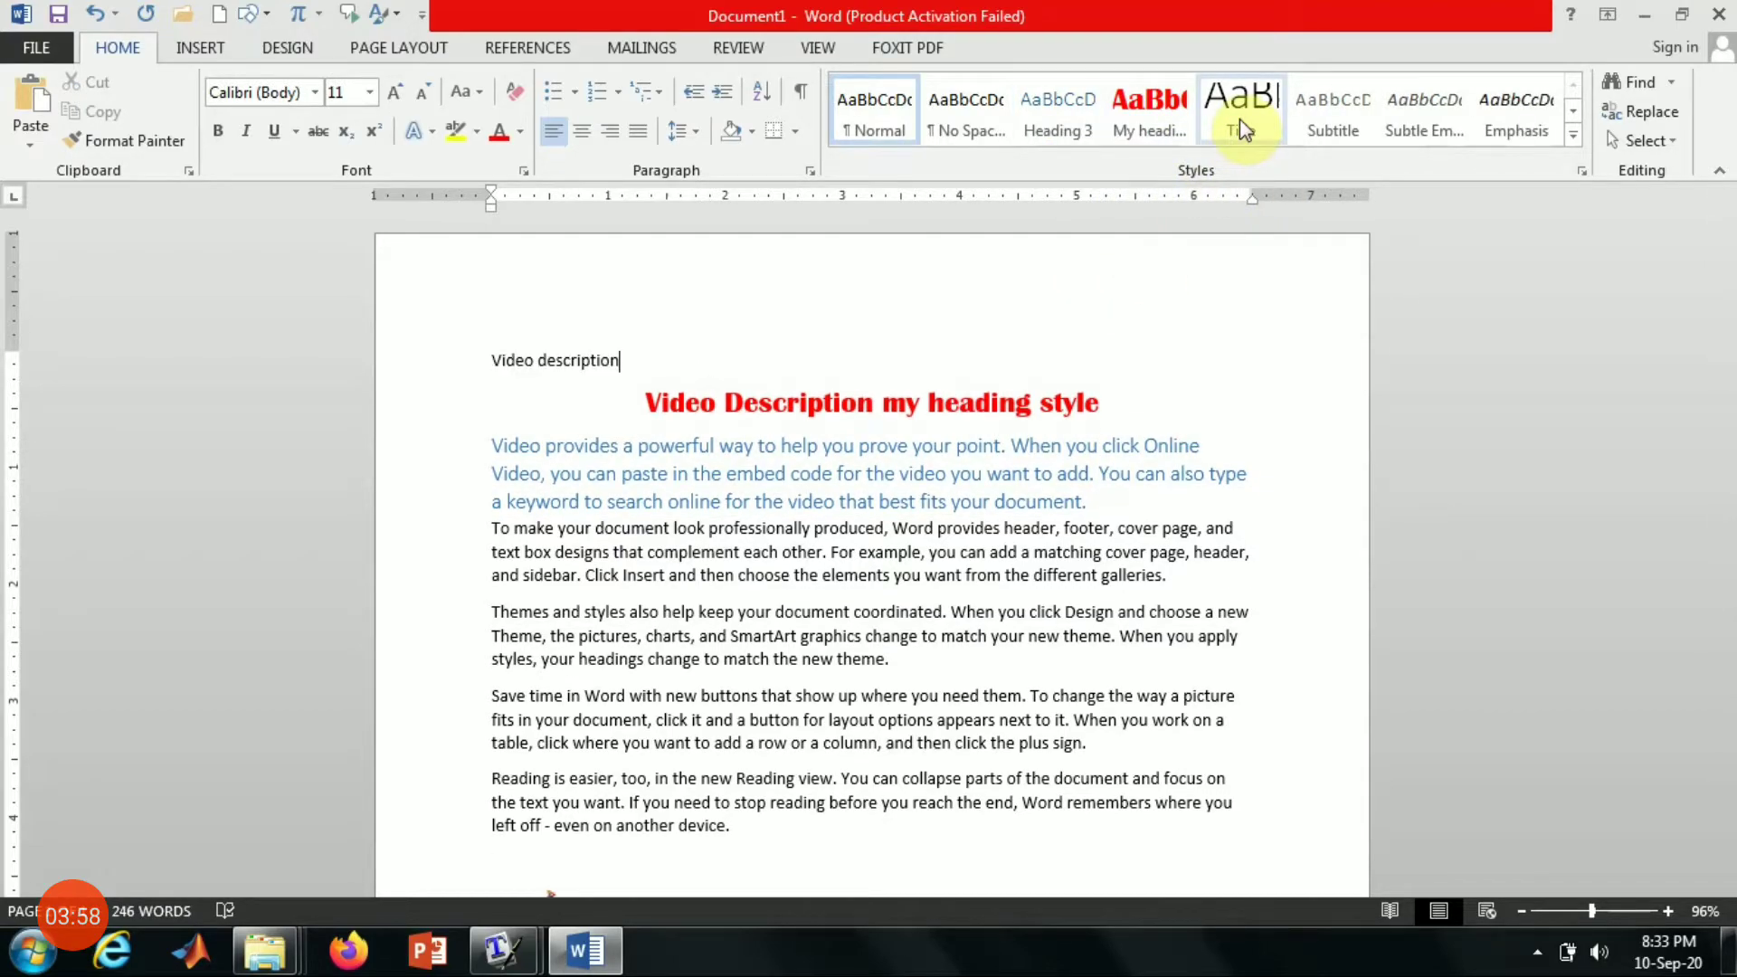
key(ctrl+z)
Step: Modify the Heading 2 style to use standard green font color and the Aharoni font
right_click(1076, 133)
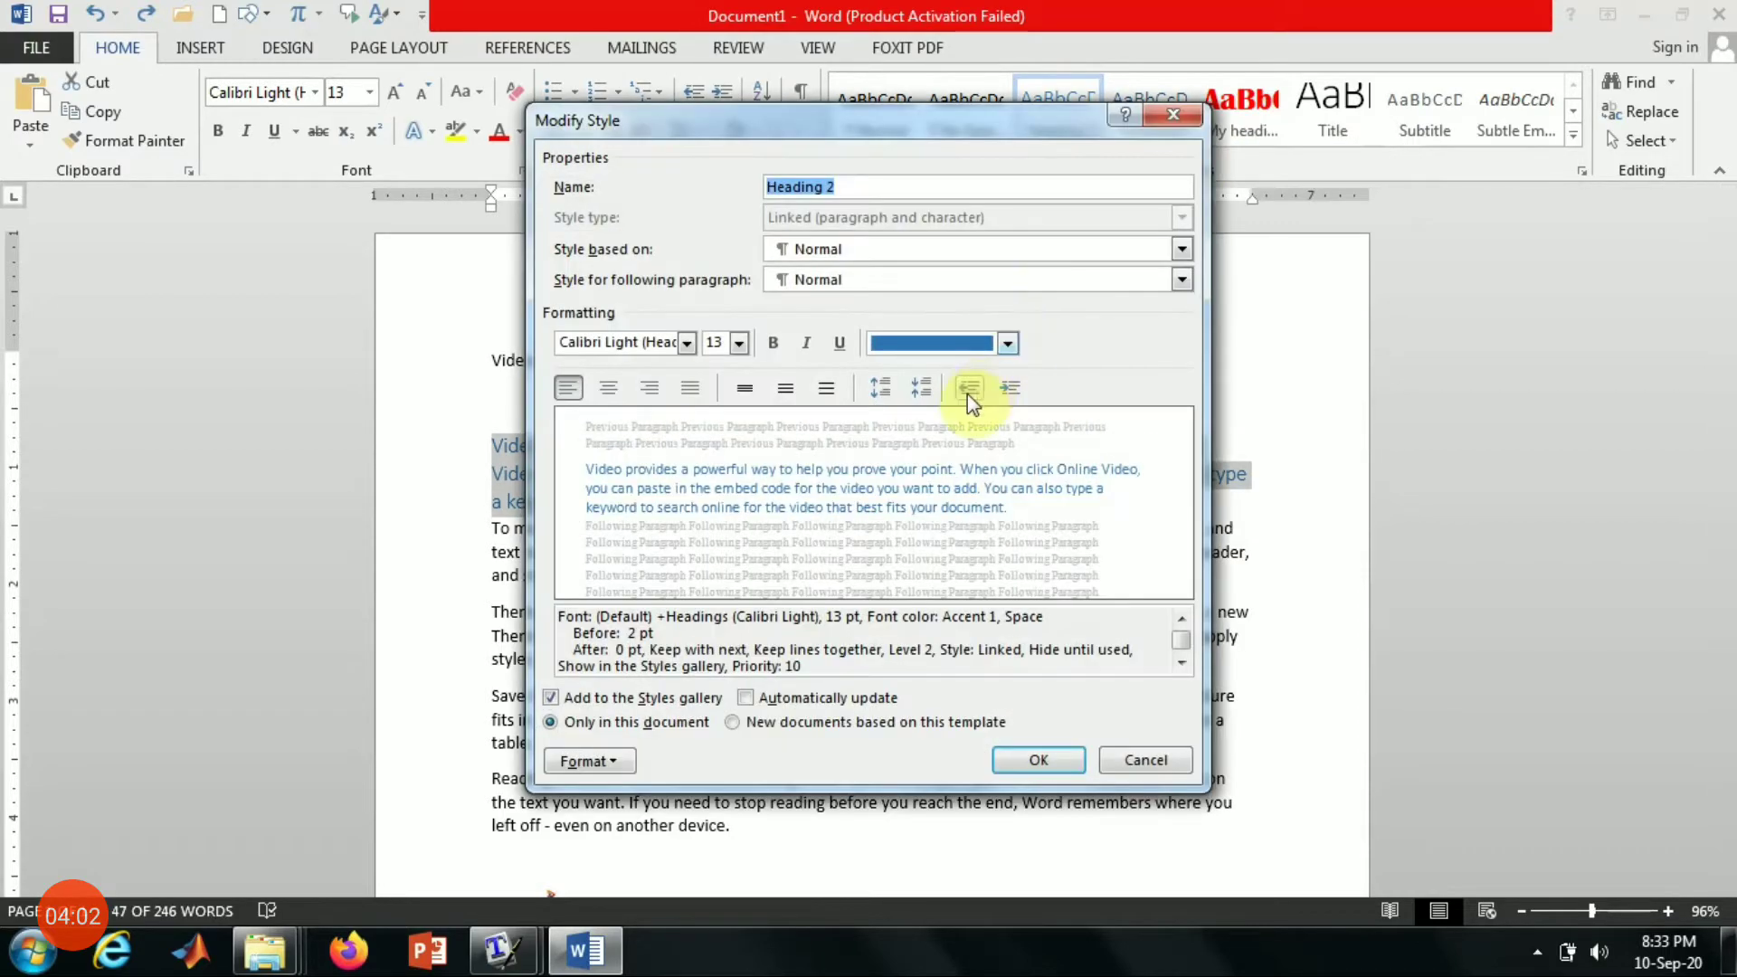
click(986, 344)
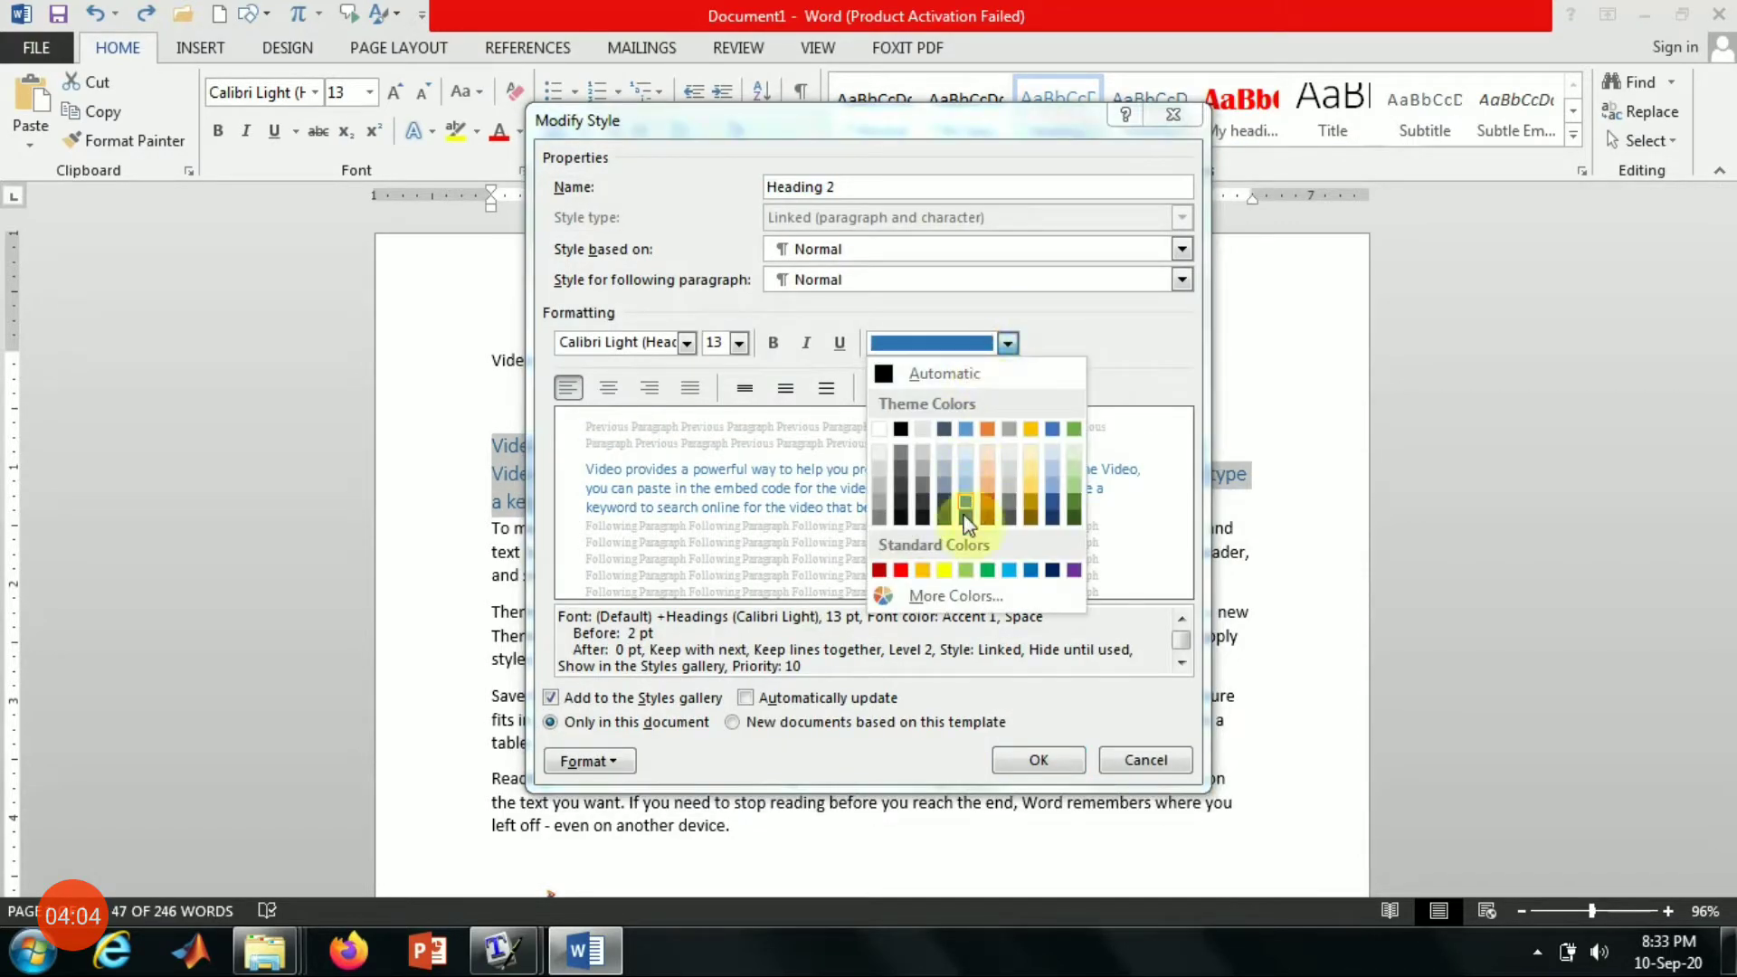
click(987, 570)
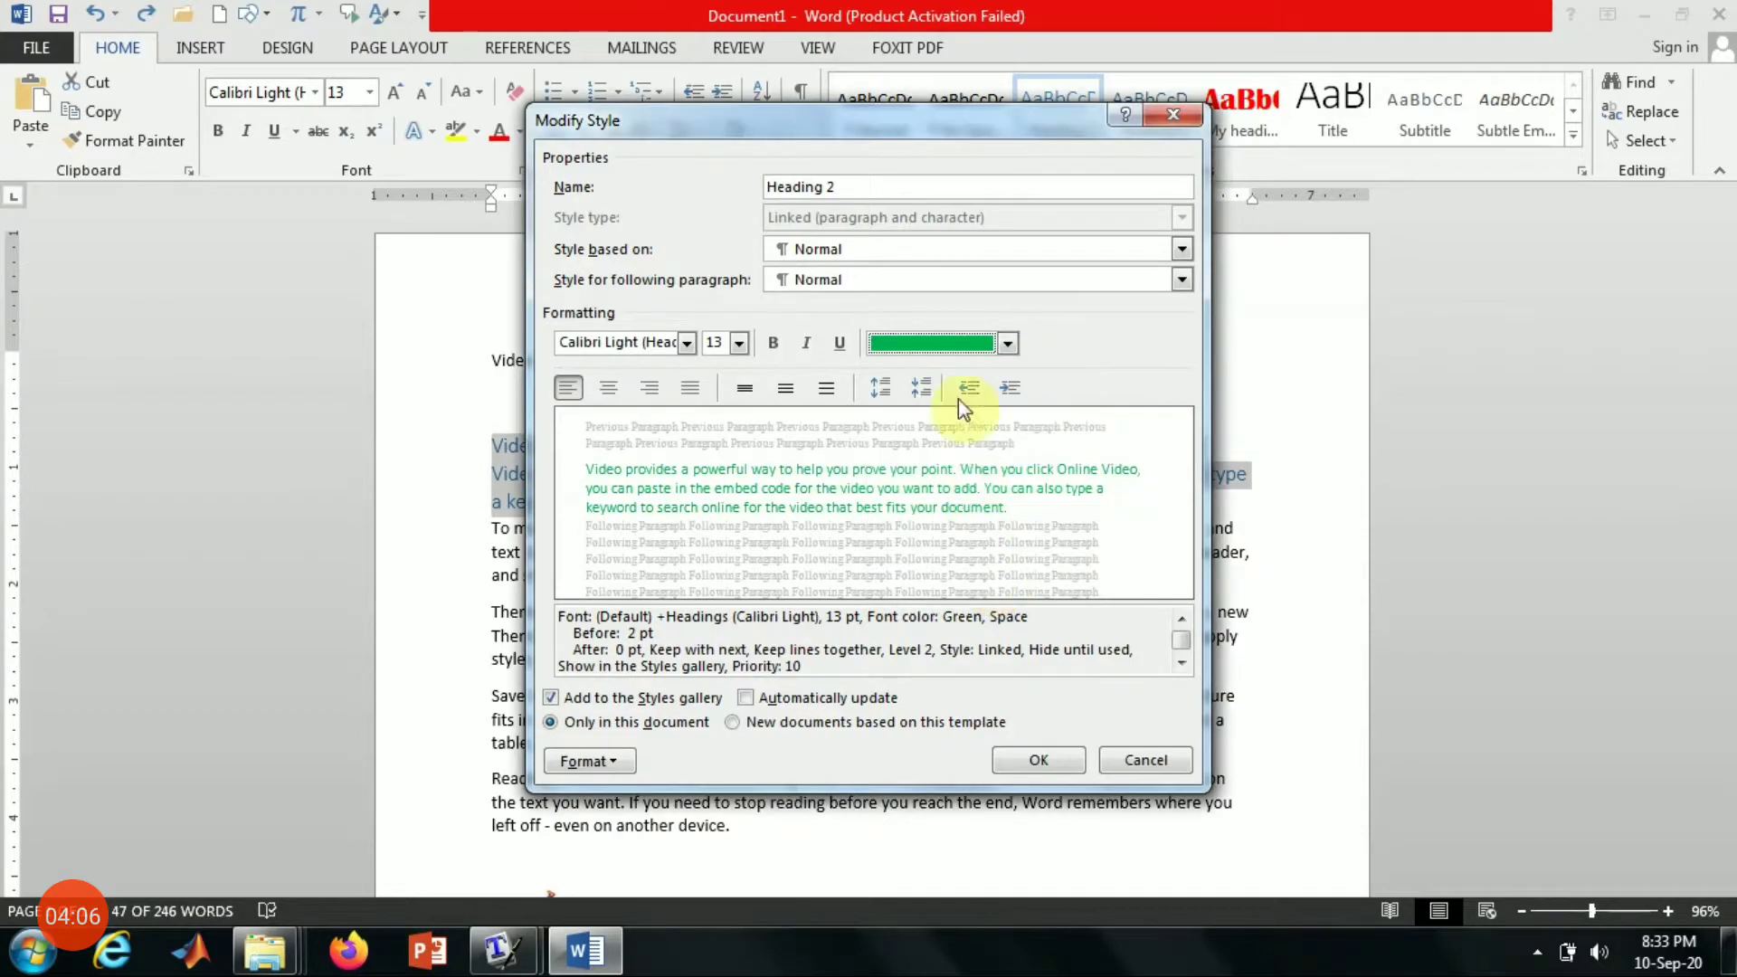
click(685, 342)
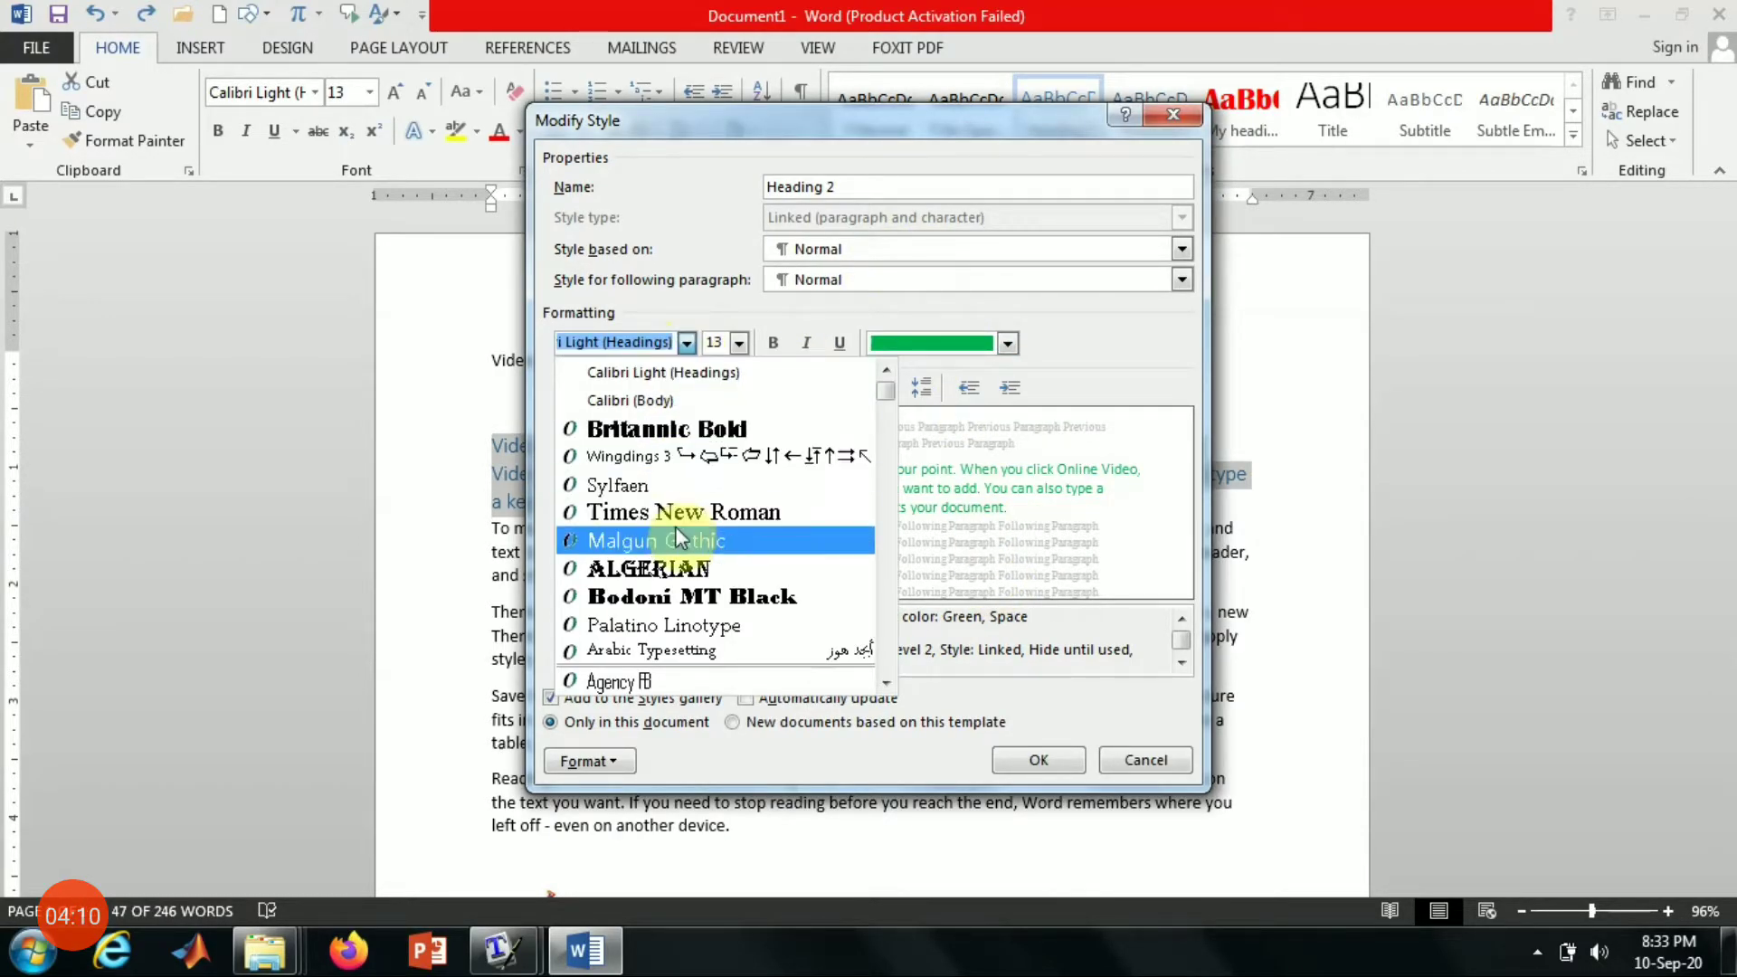
scroll(692, 529, down, 1)
click(679, 594)
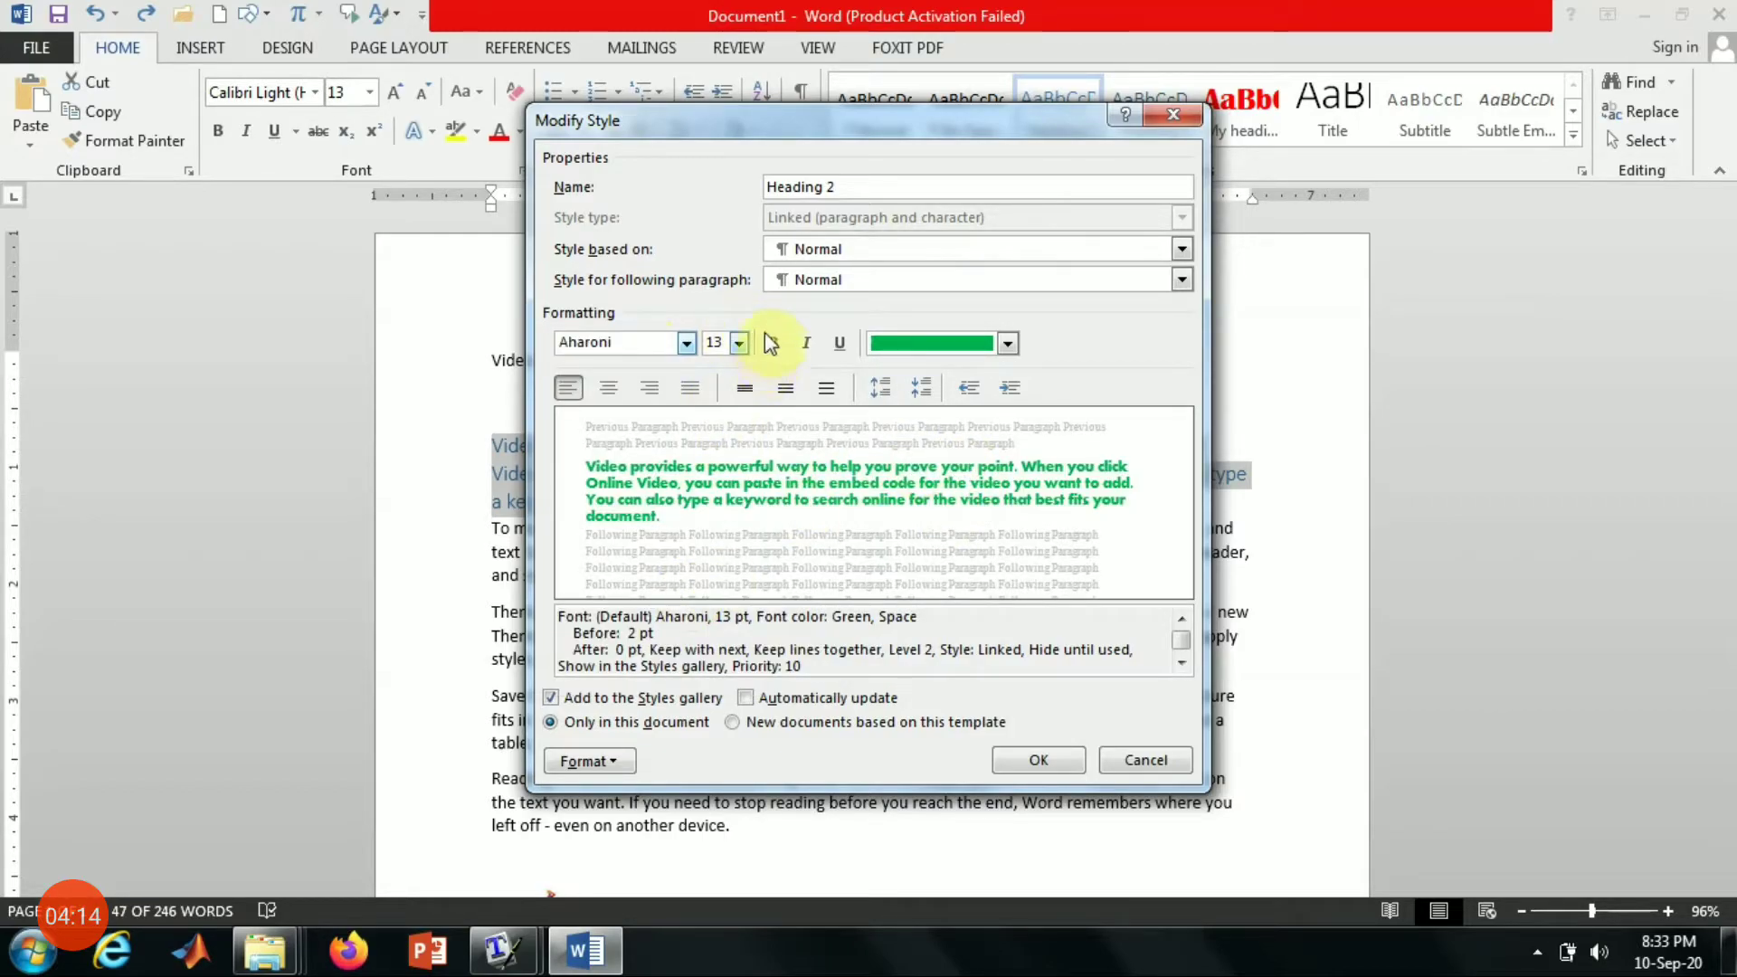
Step: Add italic and underline to Heading 2, choose new documents based on this template, and apply the style changes
click(808, 343)
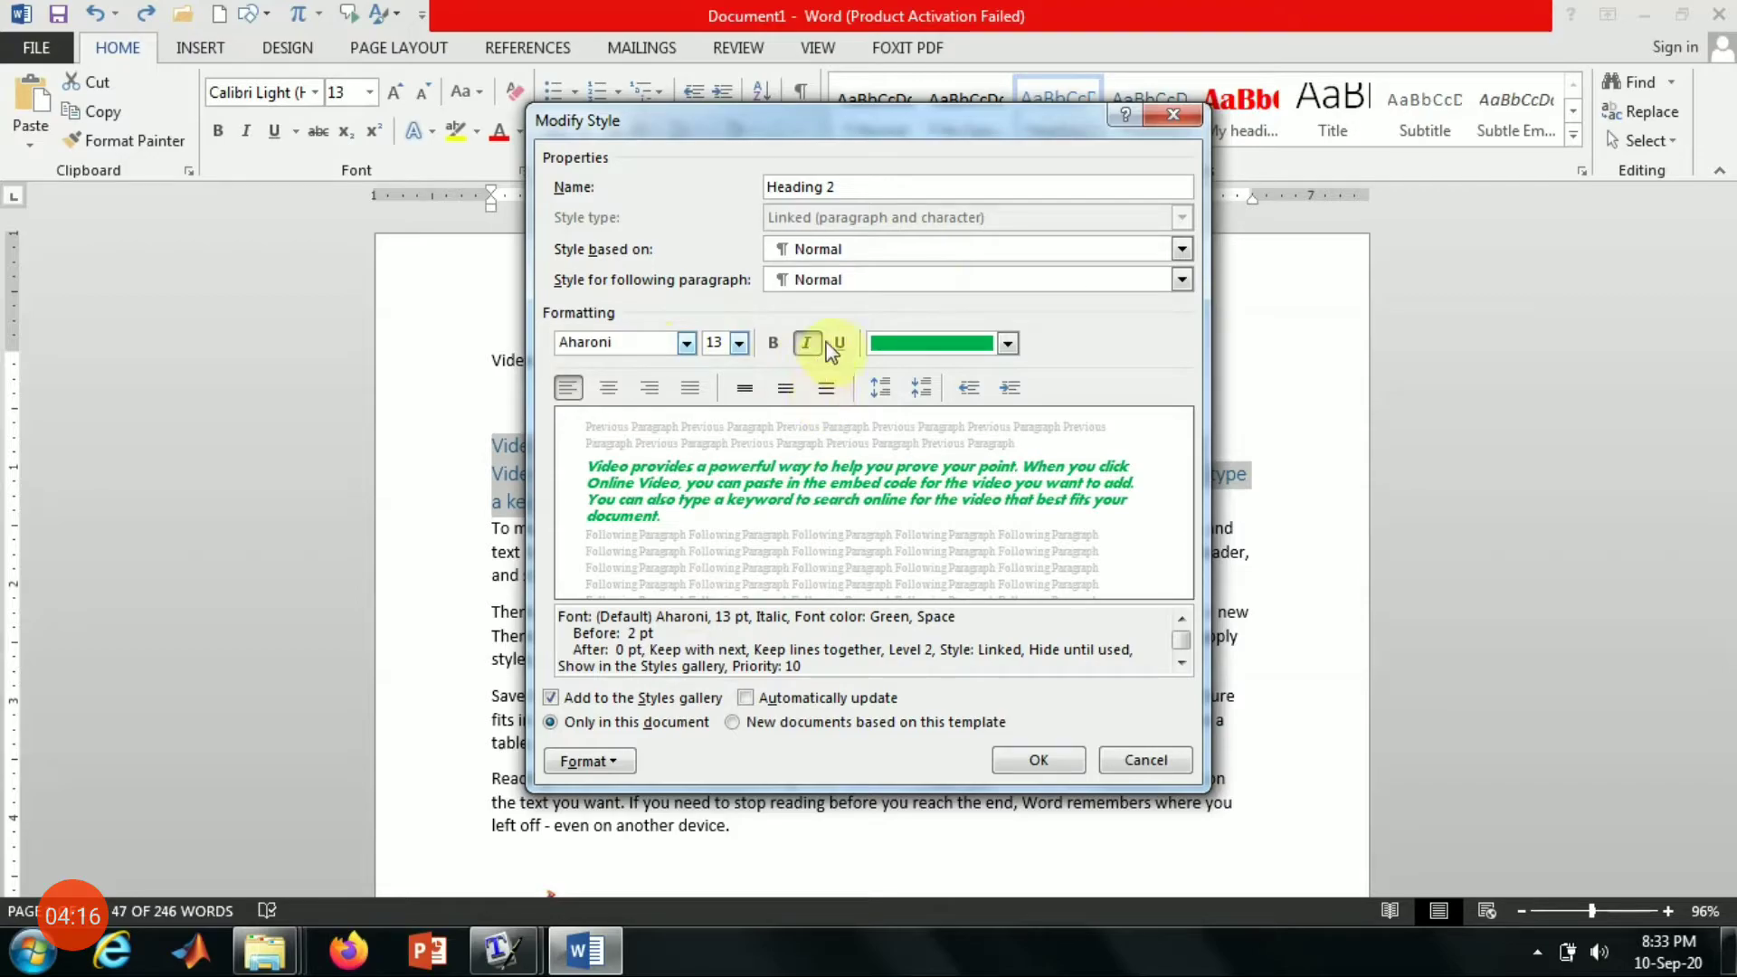
click(836, 344)
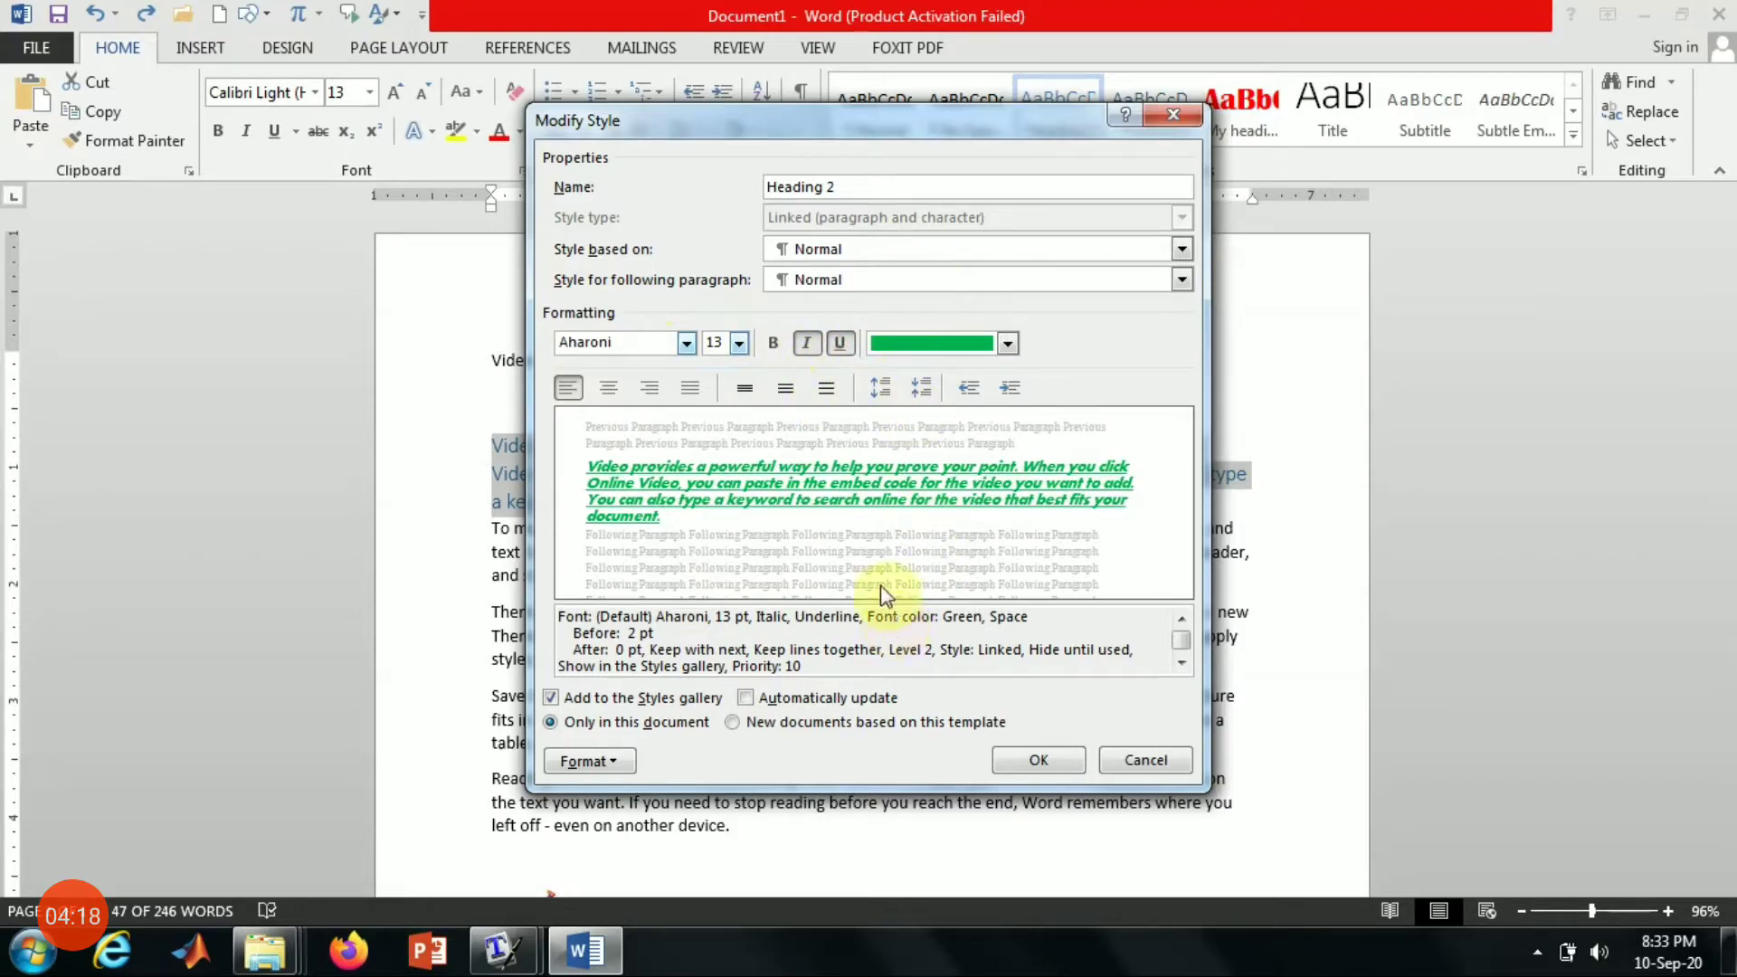
click(866, 723)
click(1035, 751)
Step: Try the modified Heading 2 style on the paragraph beginning "To make your document look" and undo it
click(979, 570)
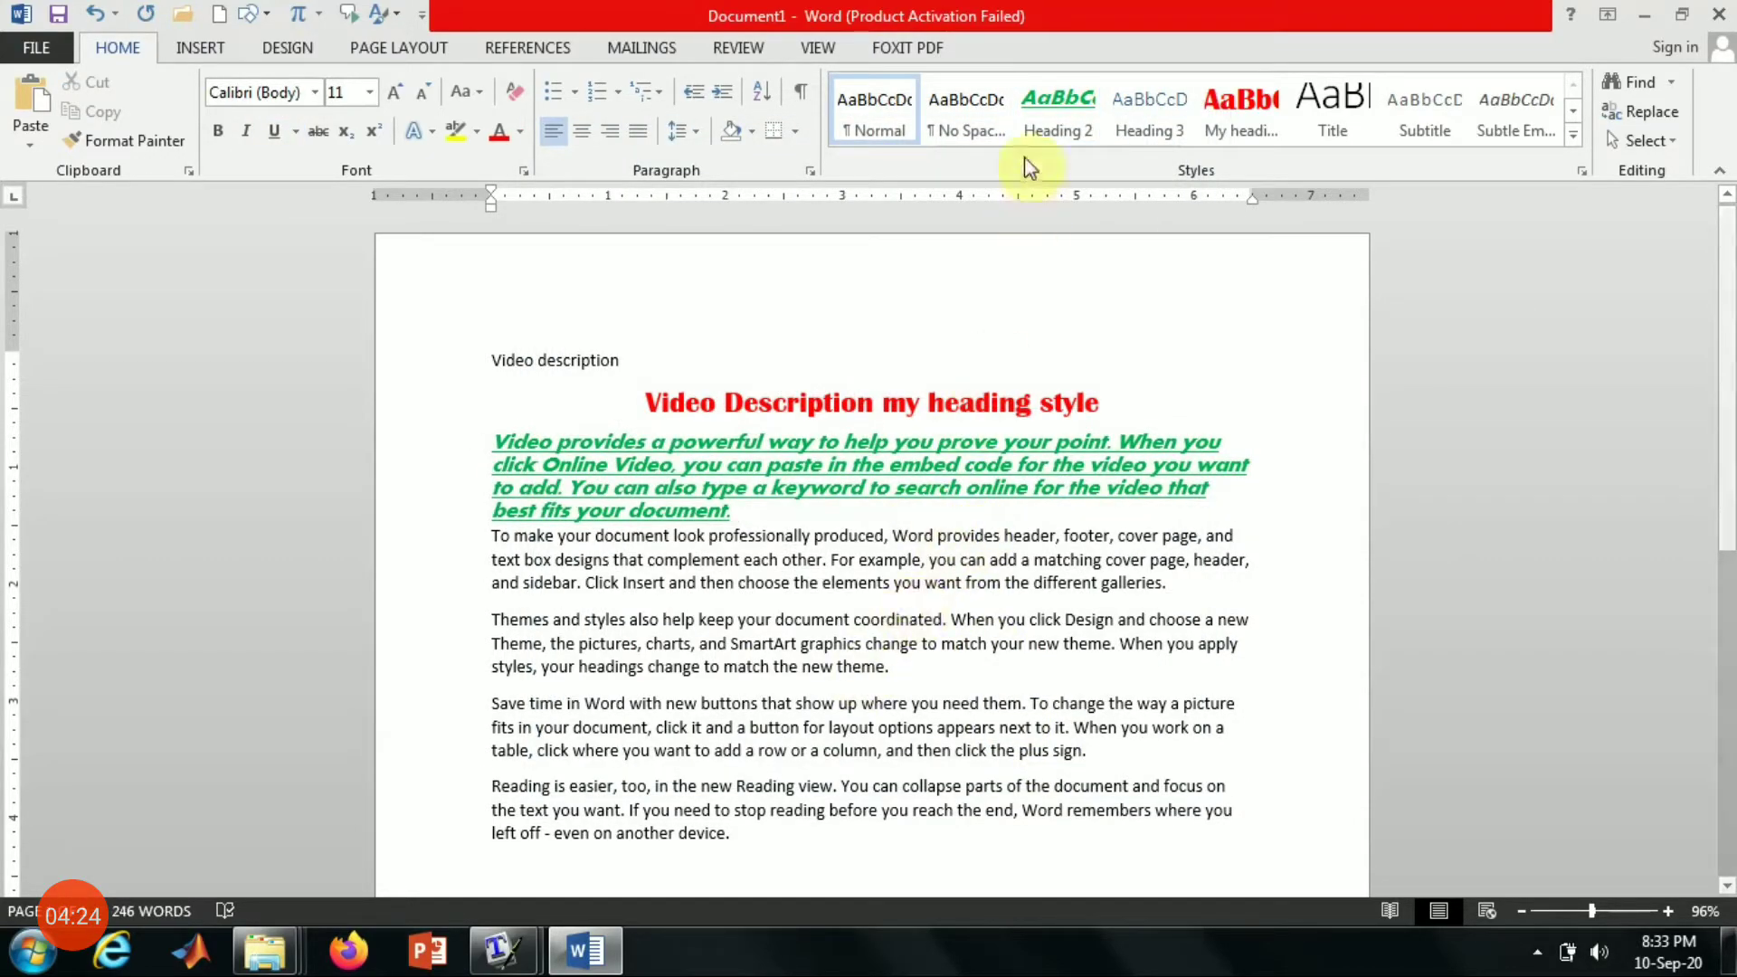
click(1062, 125)
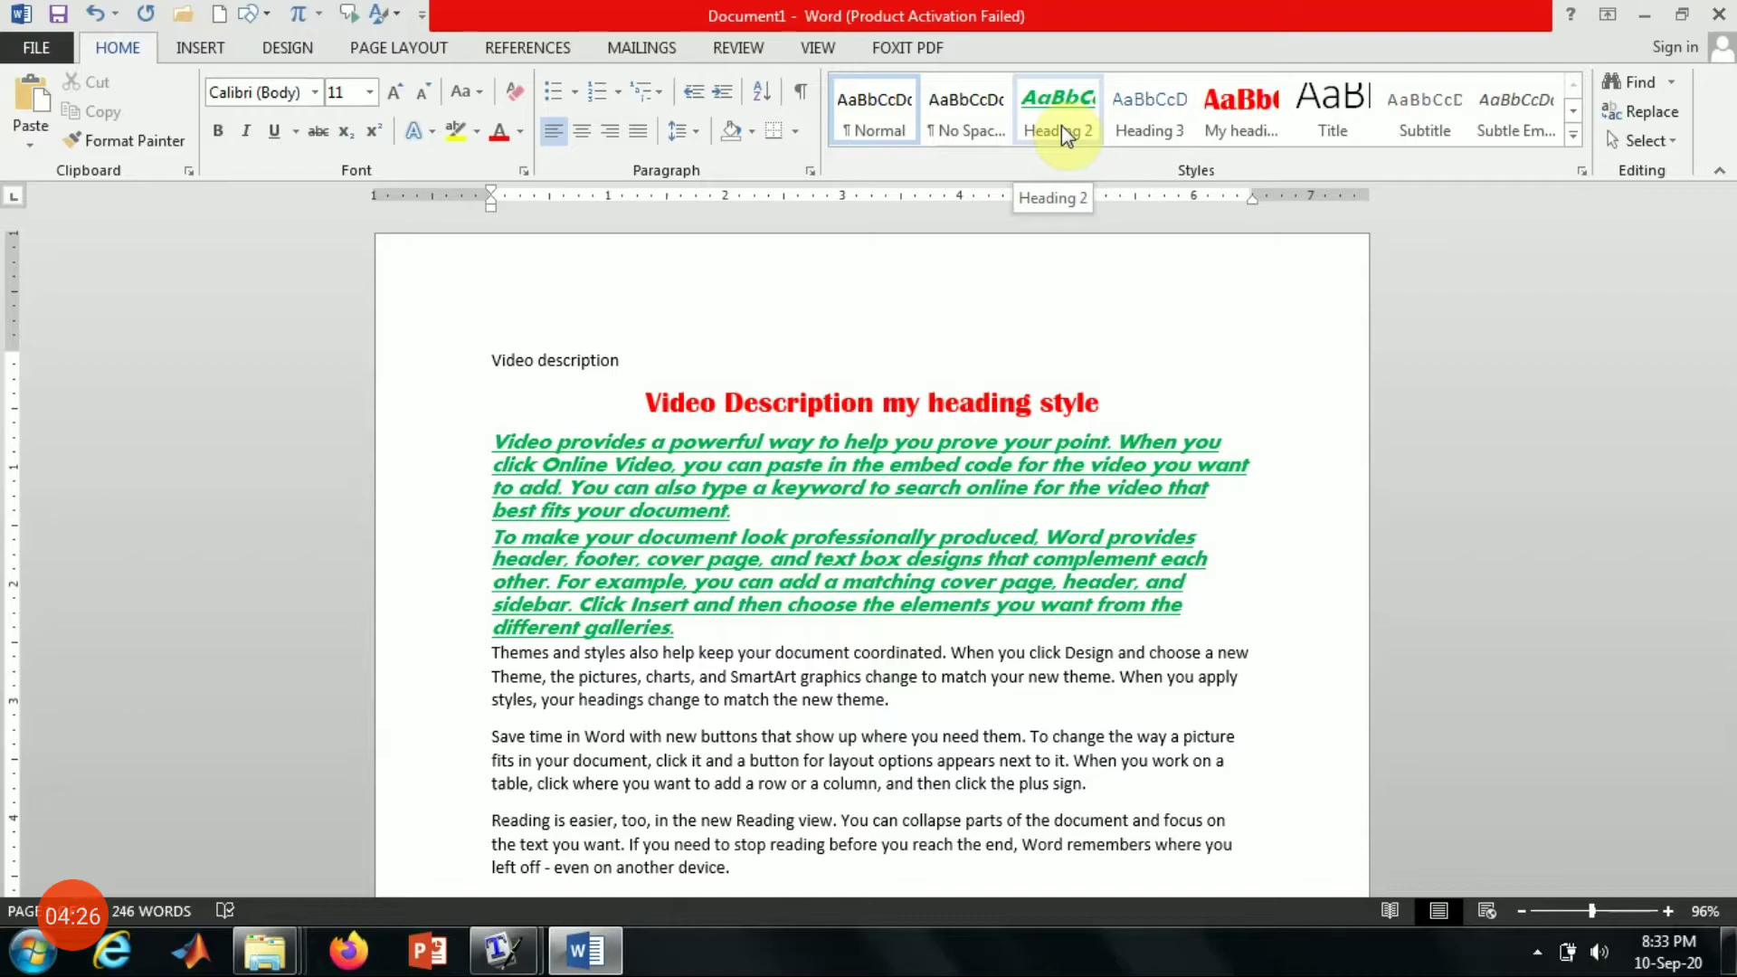
key(ctrl+z)
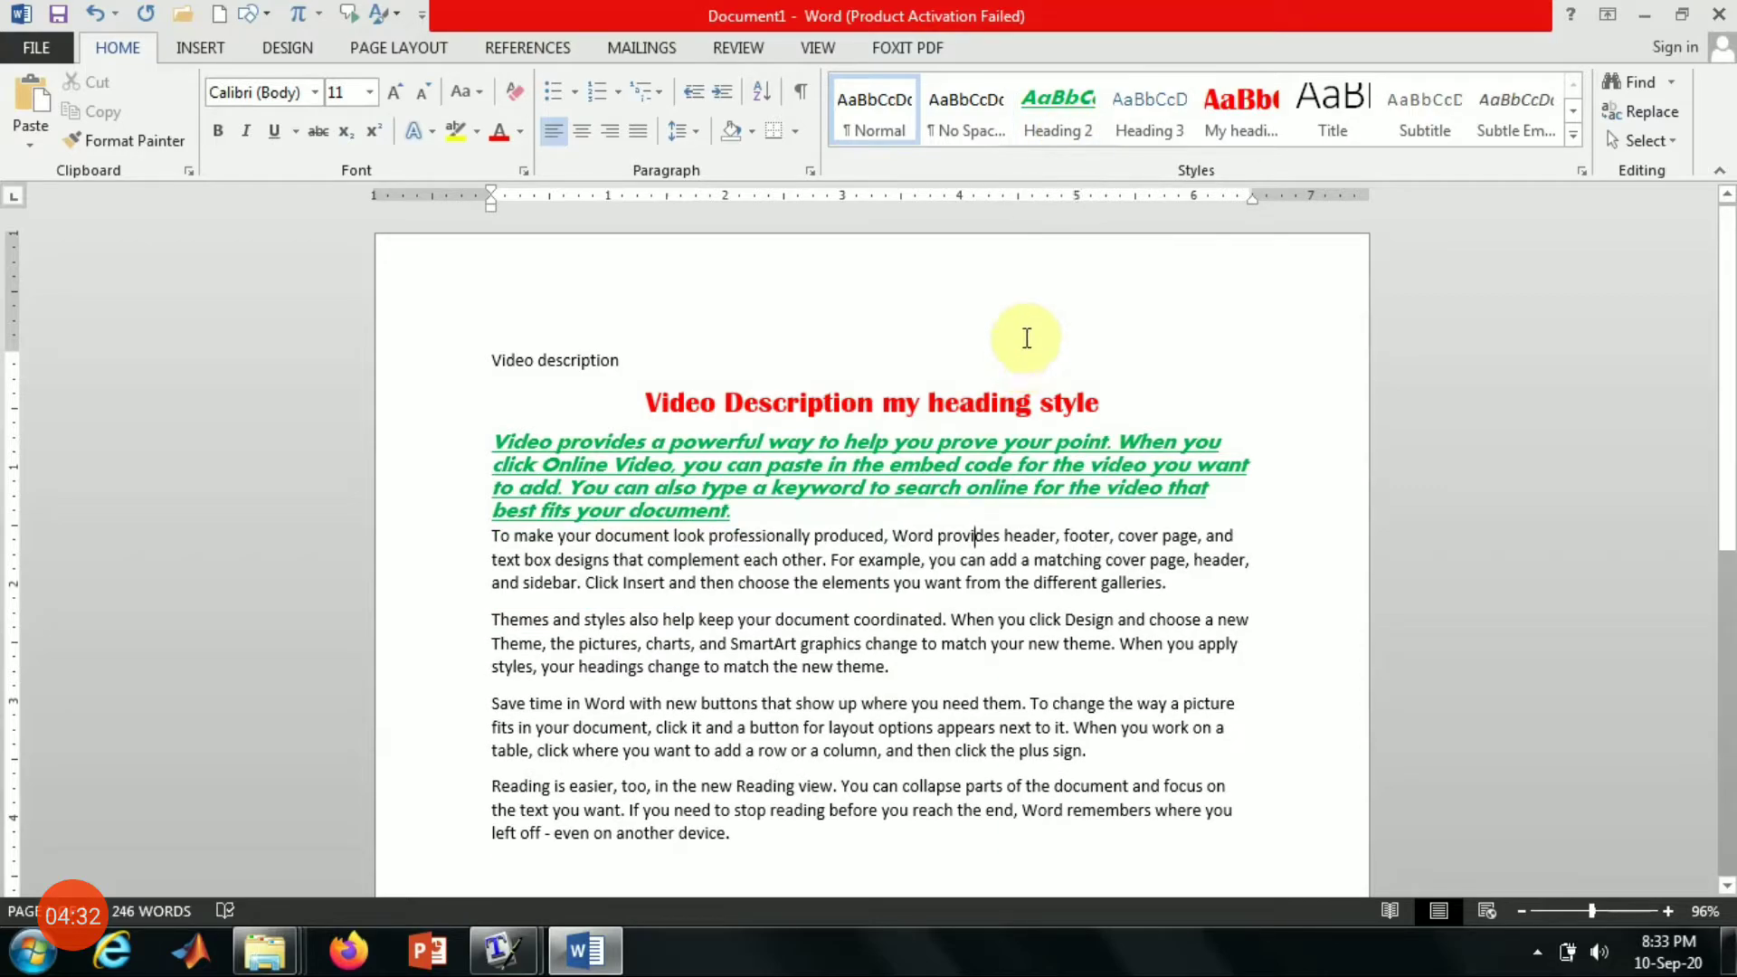
click(1076, 127)
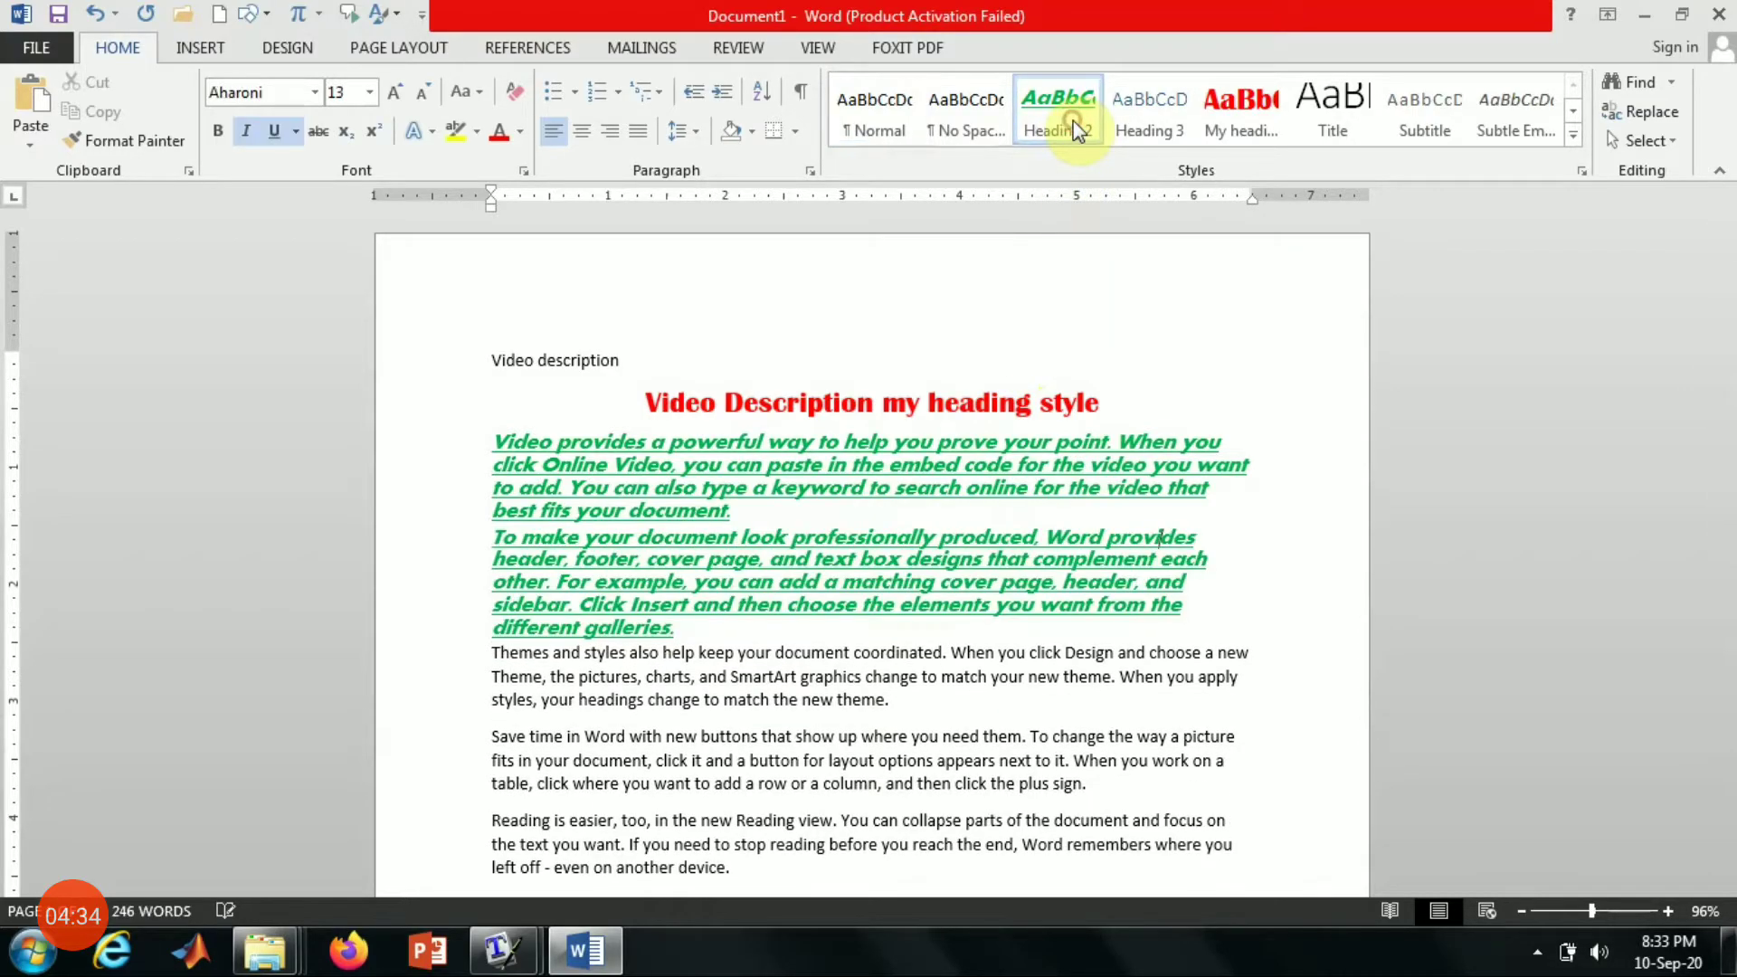
key(ctrl+z)
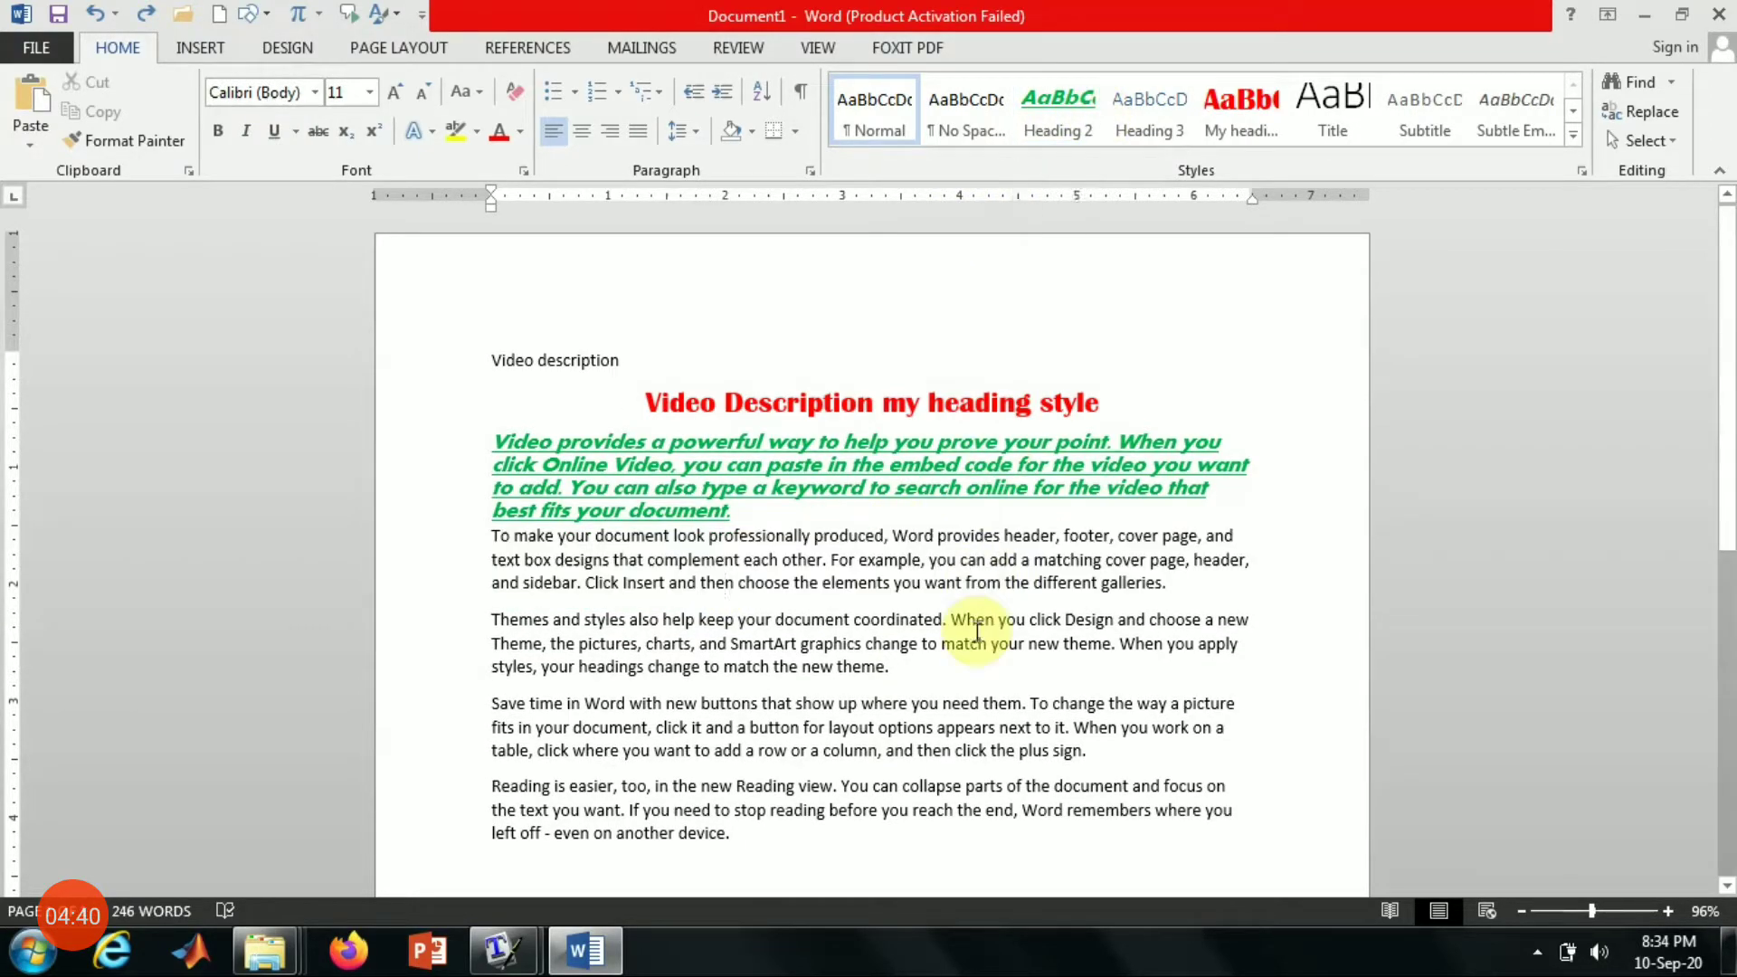
Step: Apply the Heading 3 style to the last four paragraphs, from "To make your document look" through "Reading is easier"
click(1221, 461)
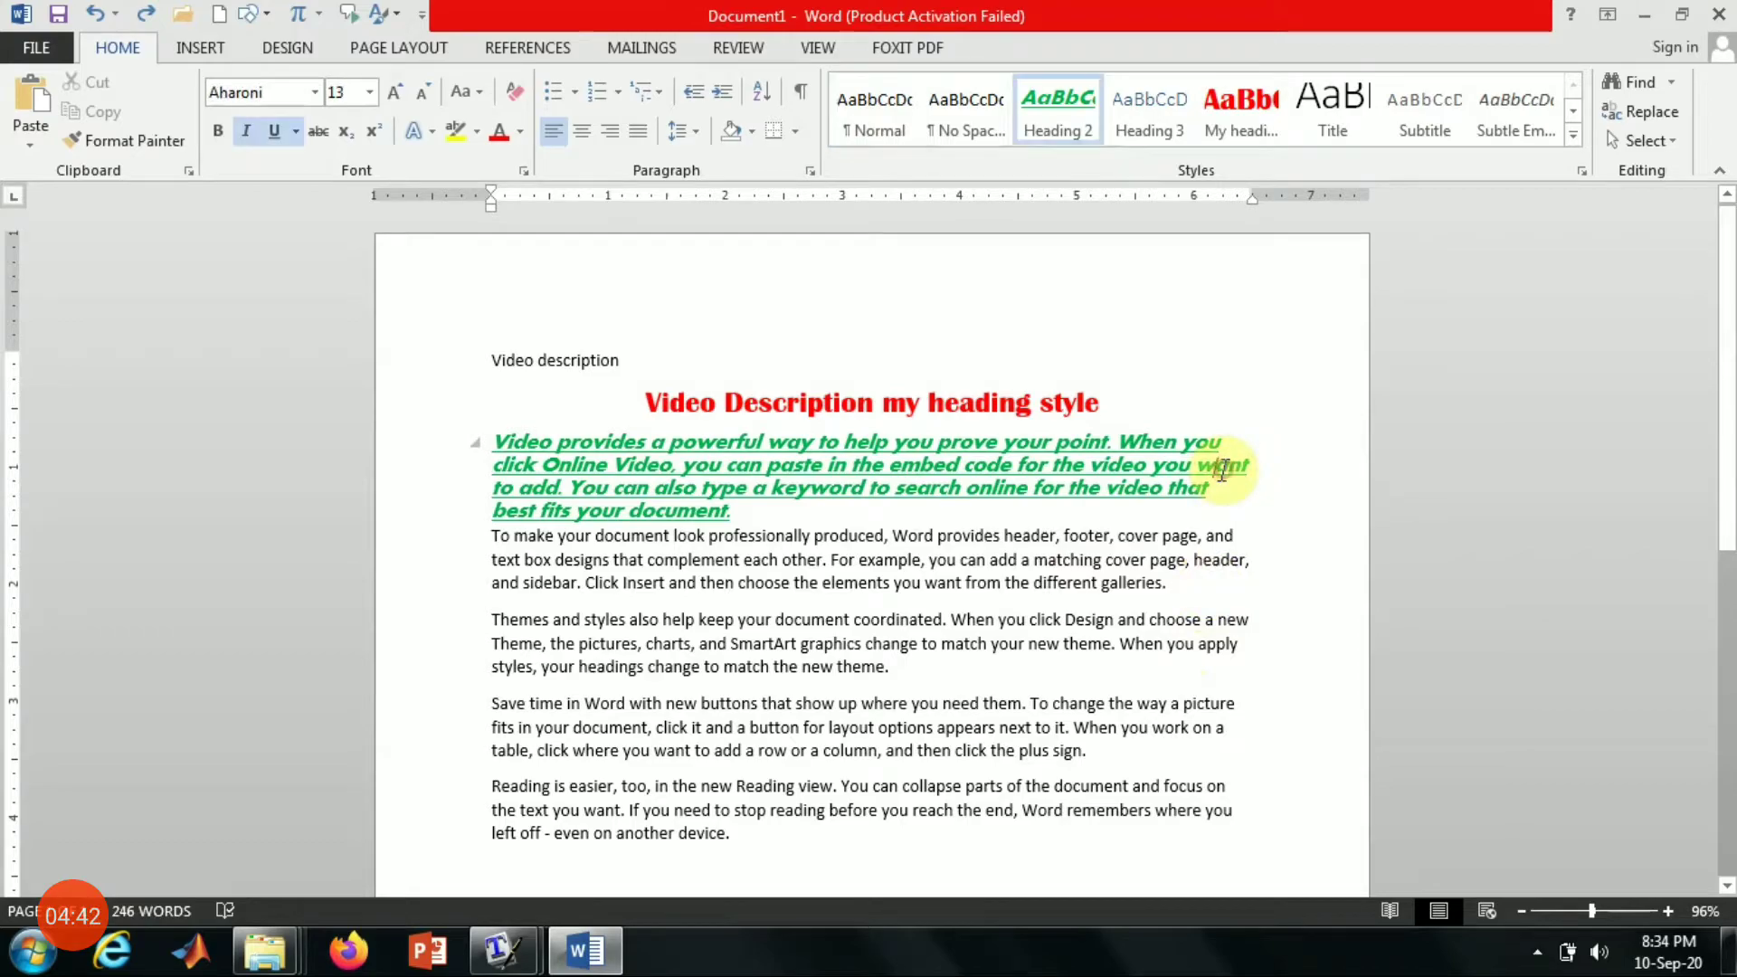
click(978, 687)
drag(1150, 887, 797, 855)
click(1174, 125)
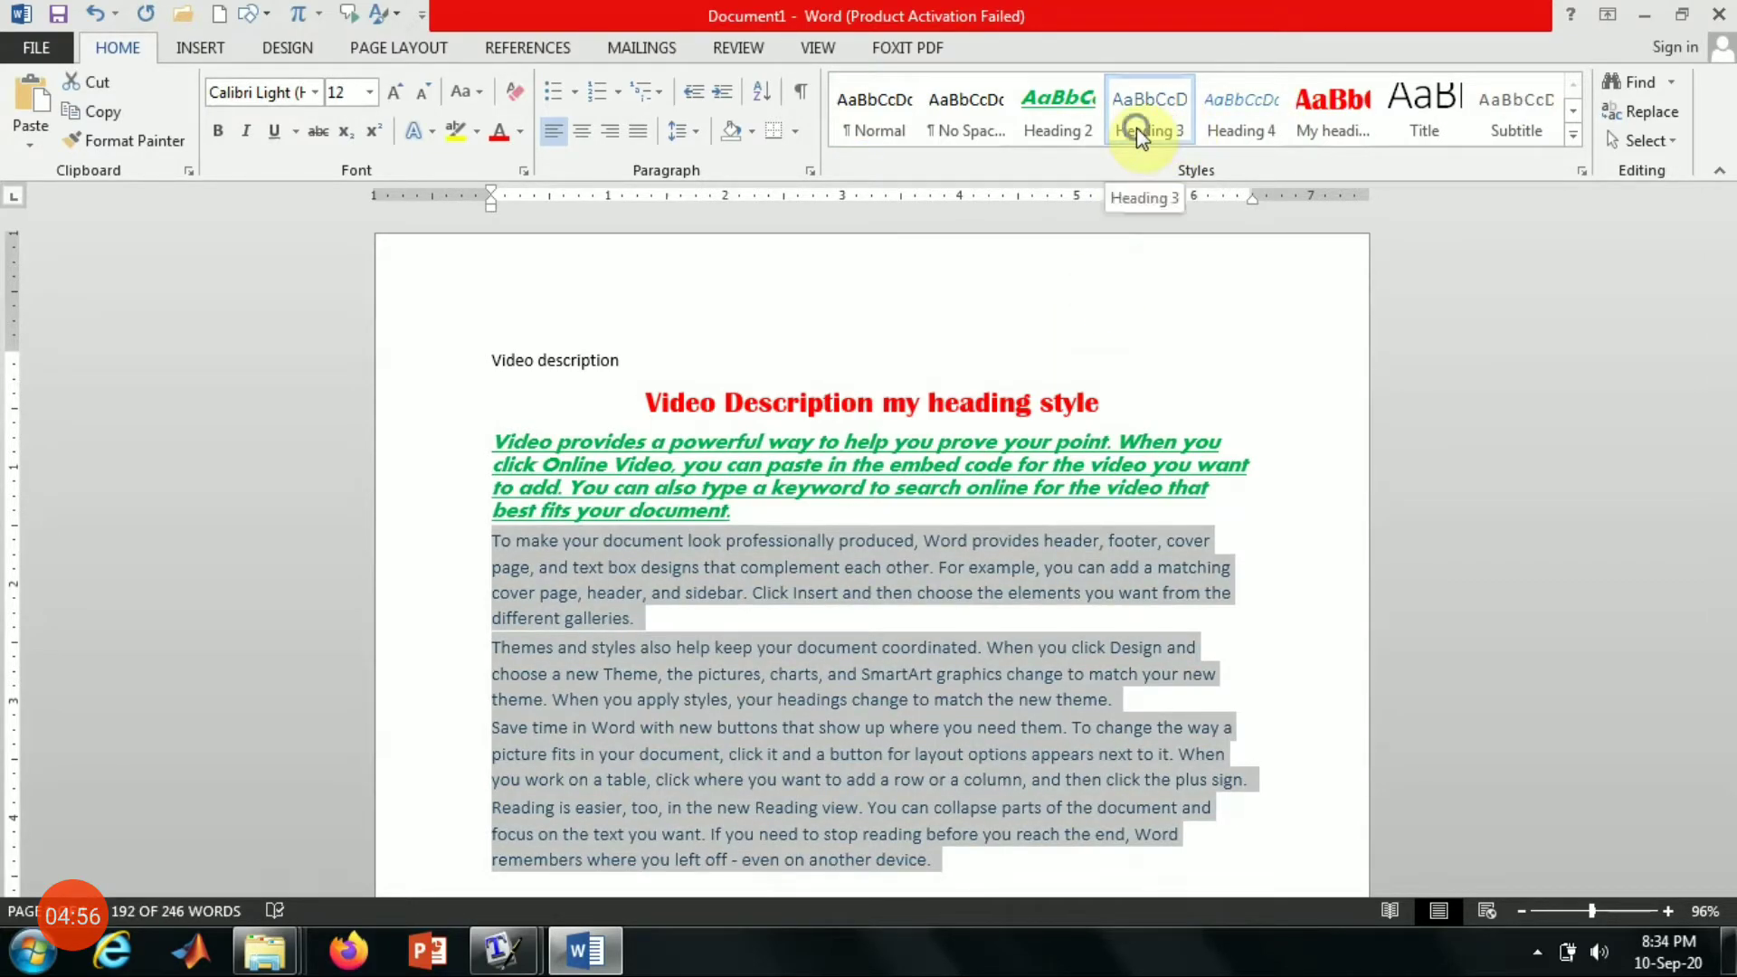
Step: Review the Heading 3 style's modification settings and close them without changes
right_click(1136, 127)
click(1185, 175)
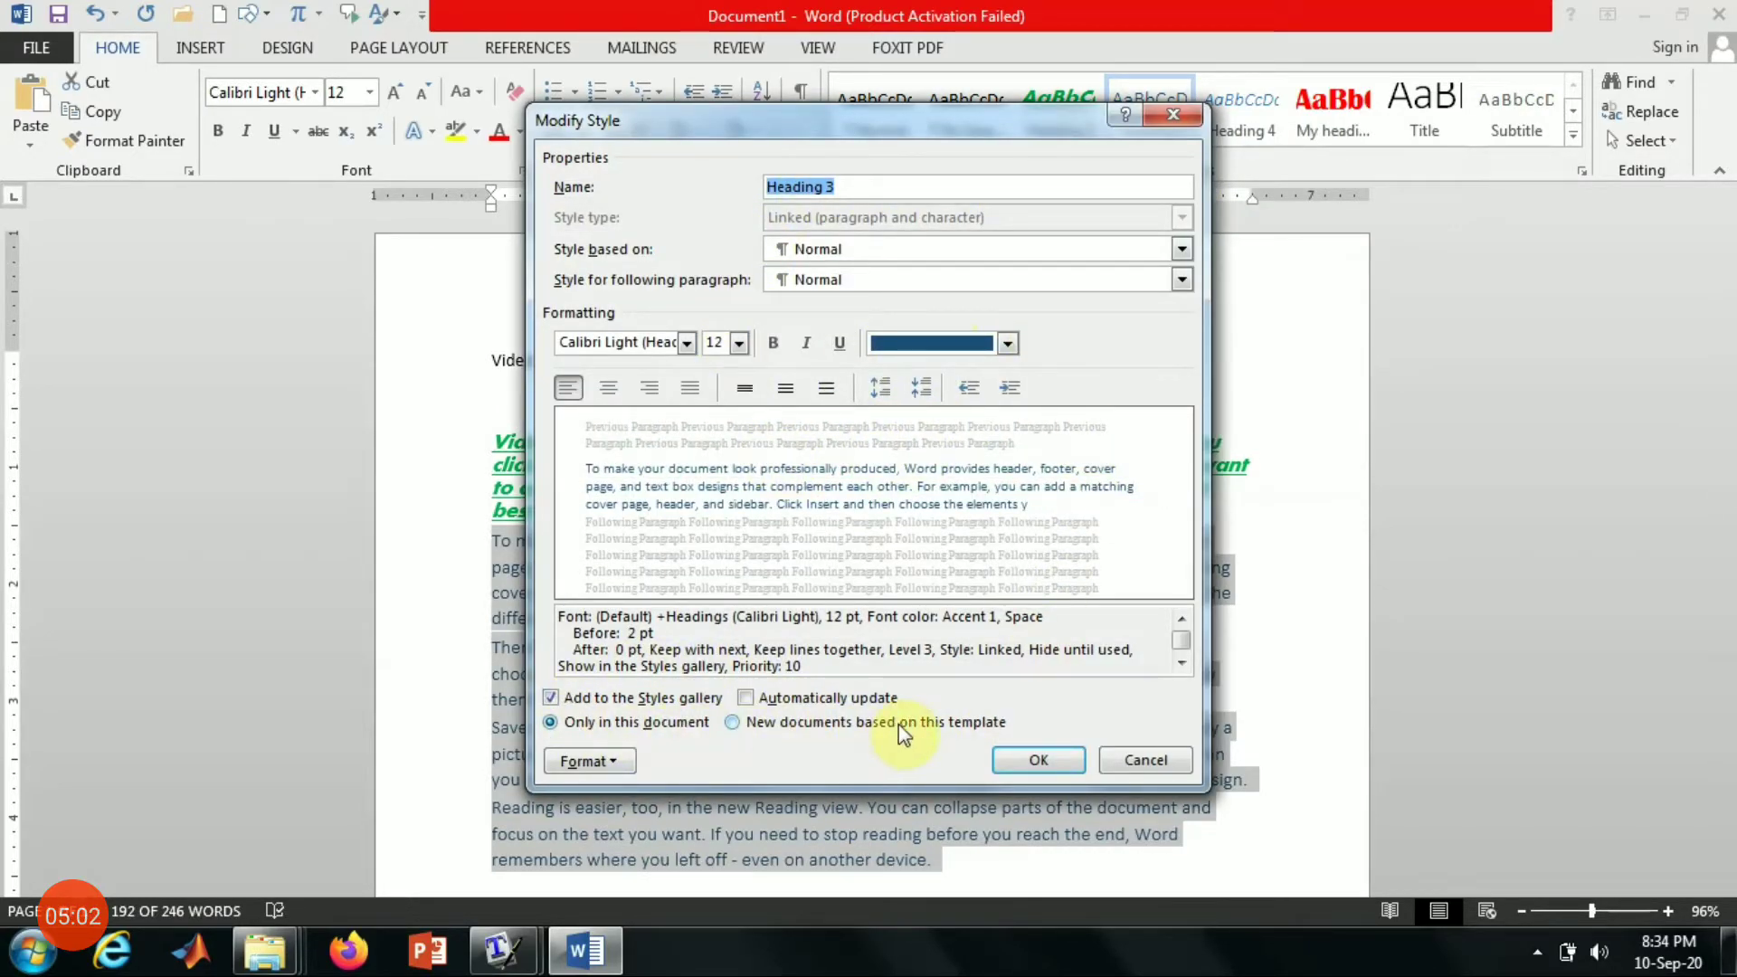
click(1021, 763)
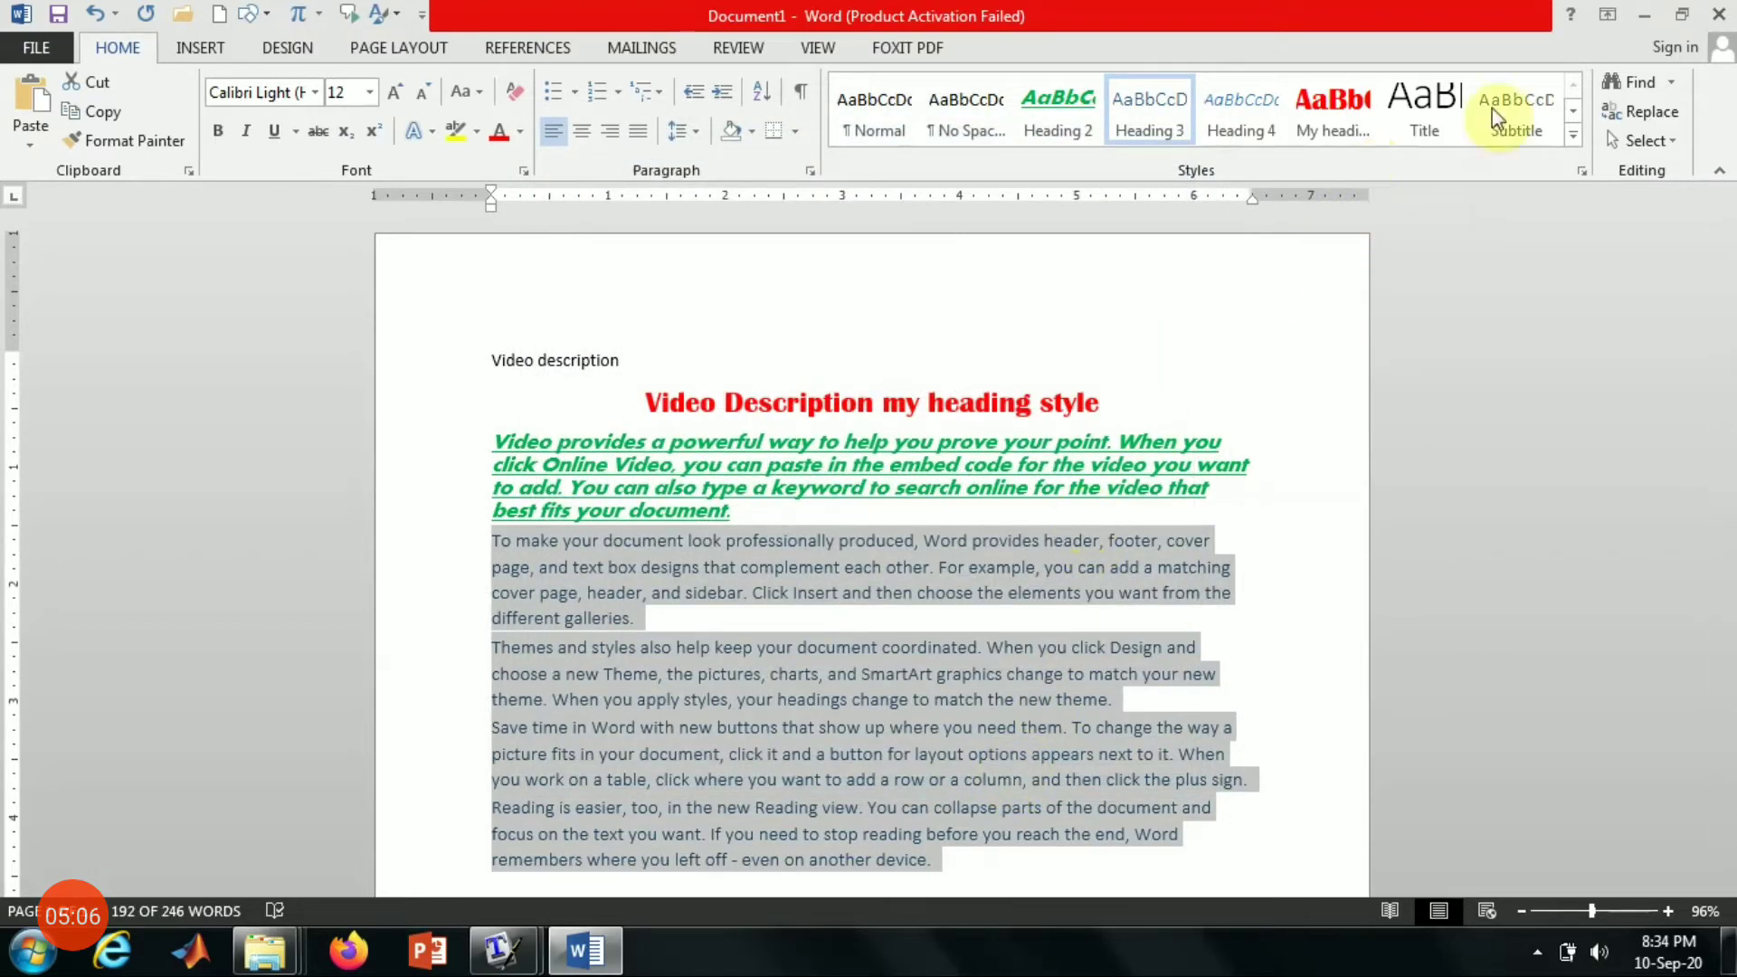
Step: Apply the Subtitle style to the selected paragraphs and browse the full style gallery
click(1564, 132)
click(1573, 111)
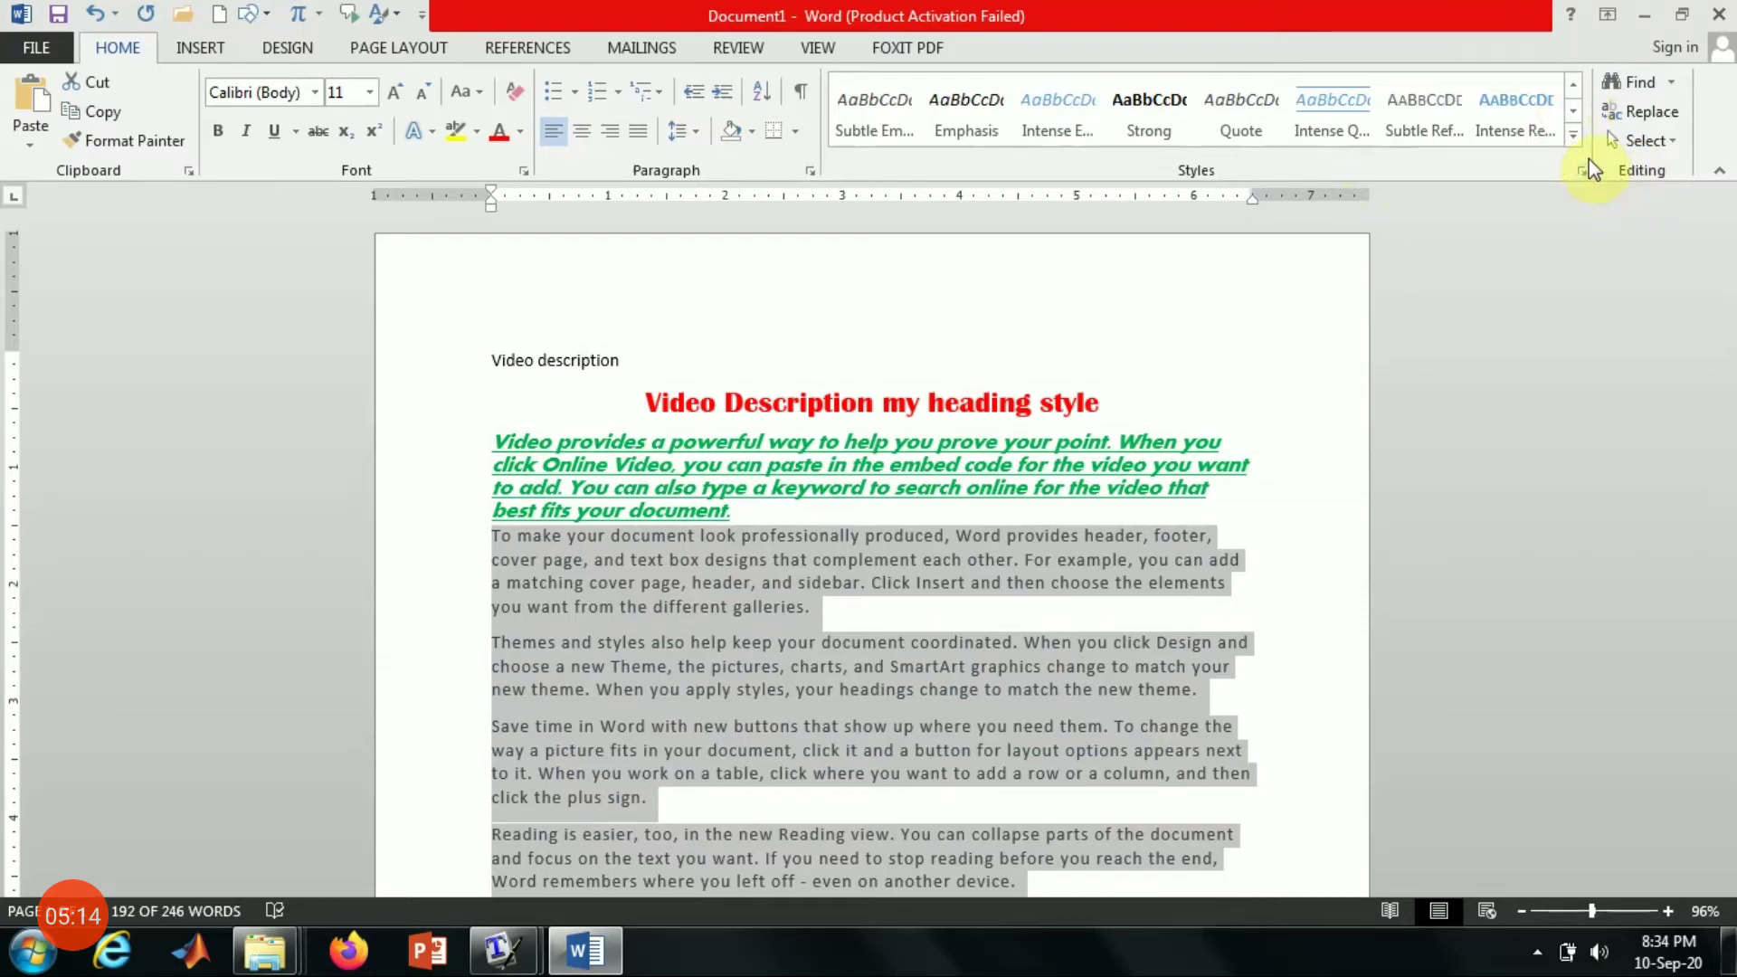
click(1573, 136)
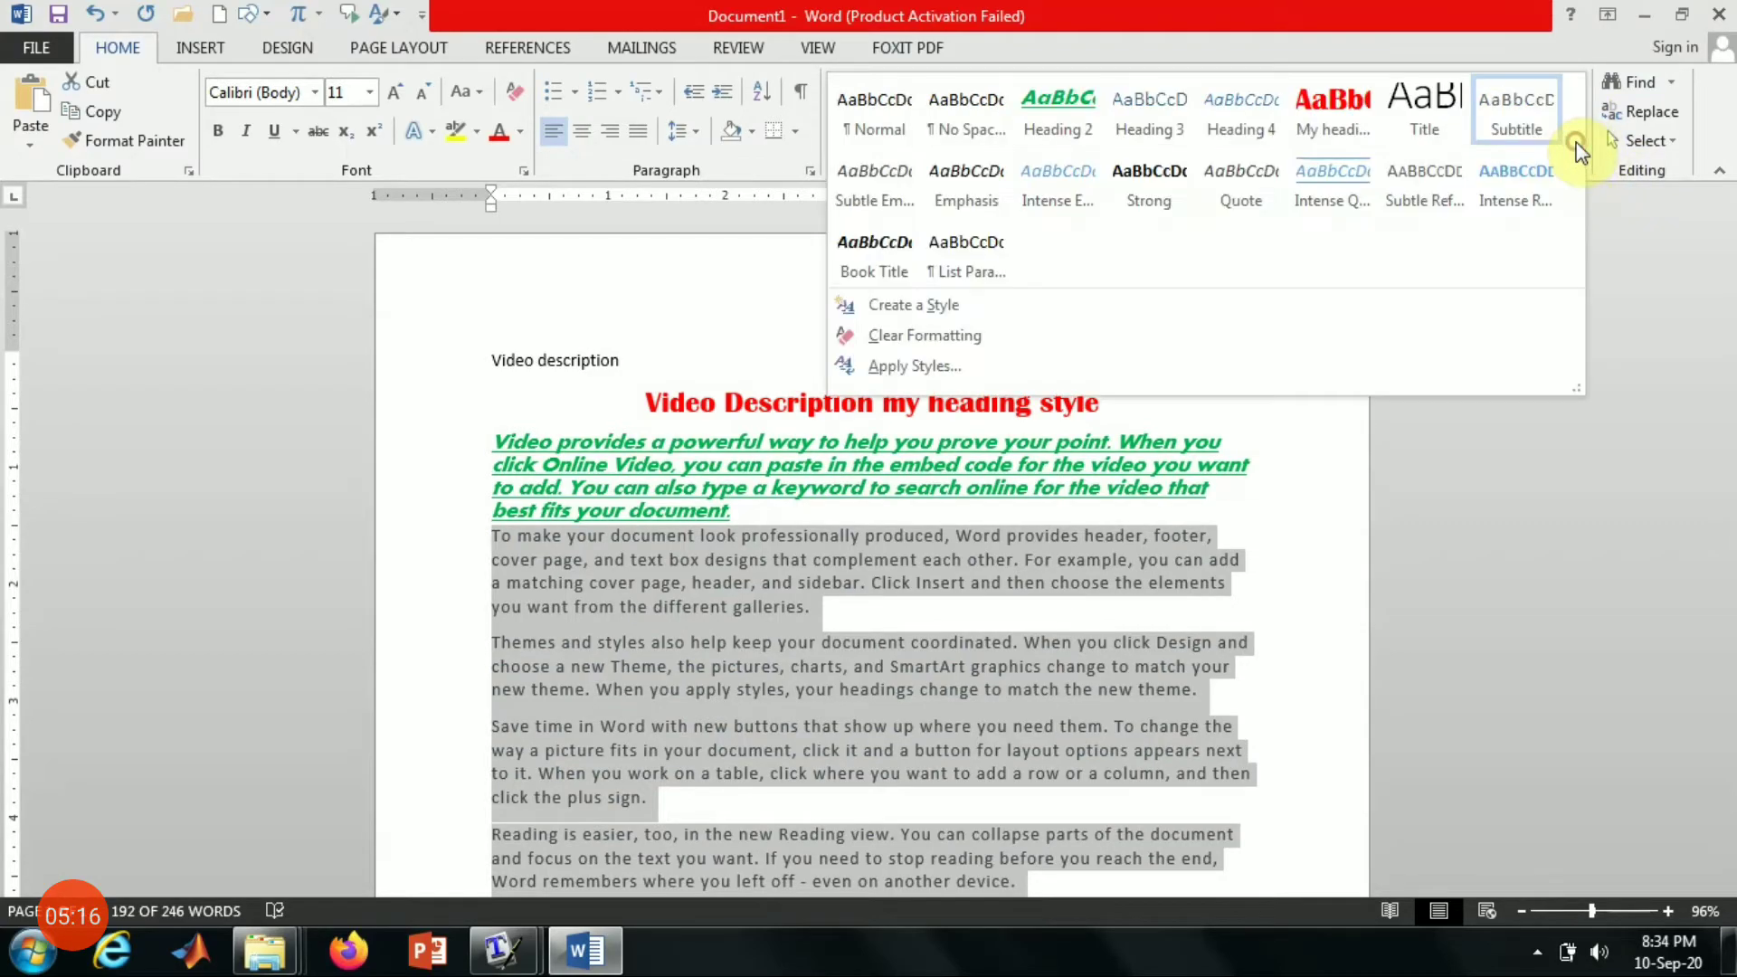
click(1135, 186)
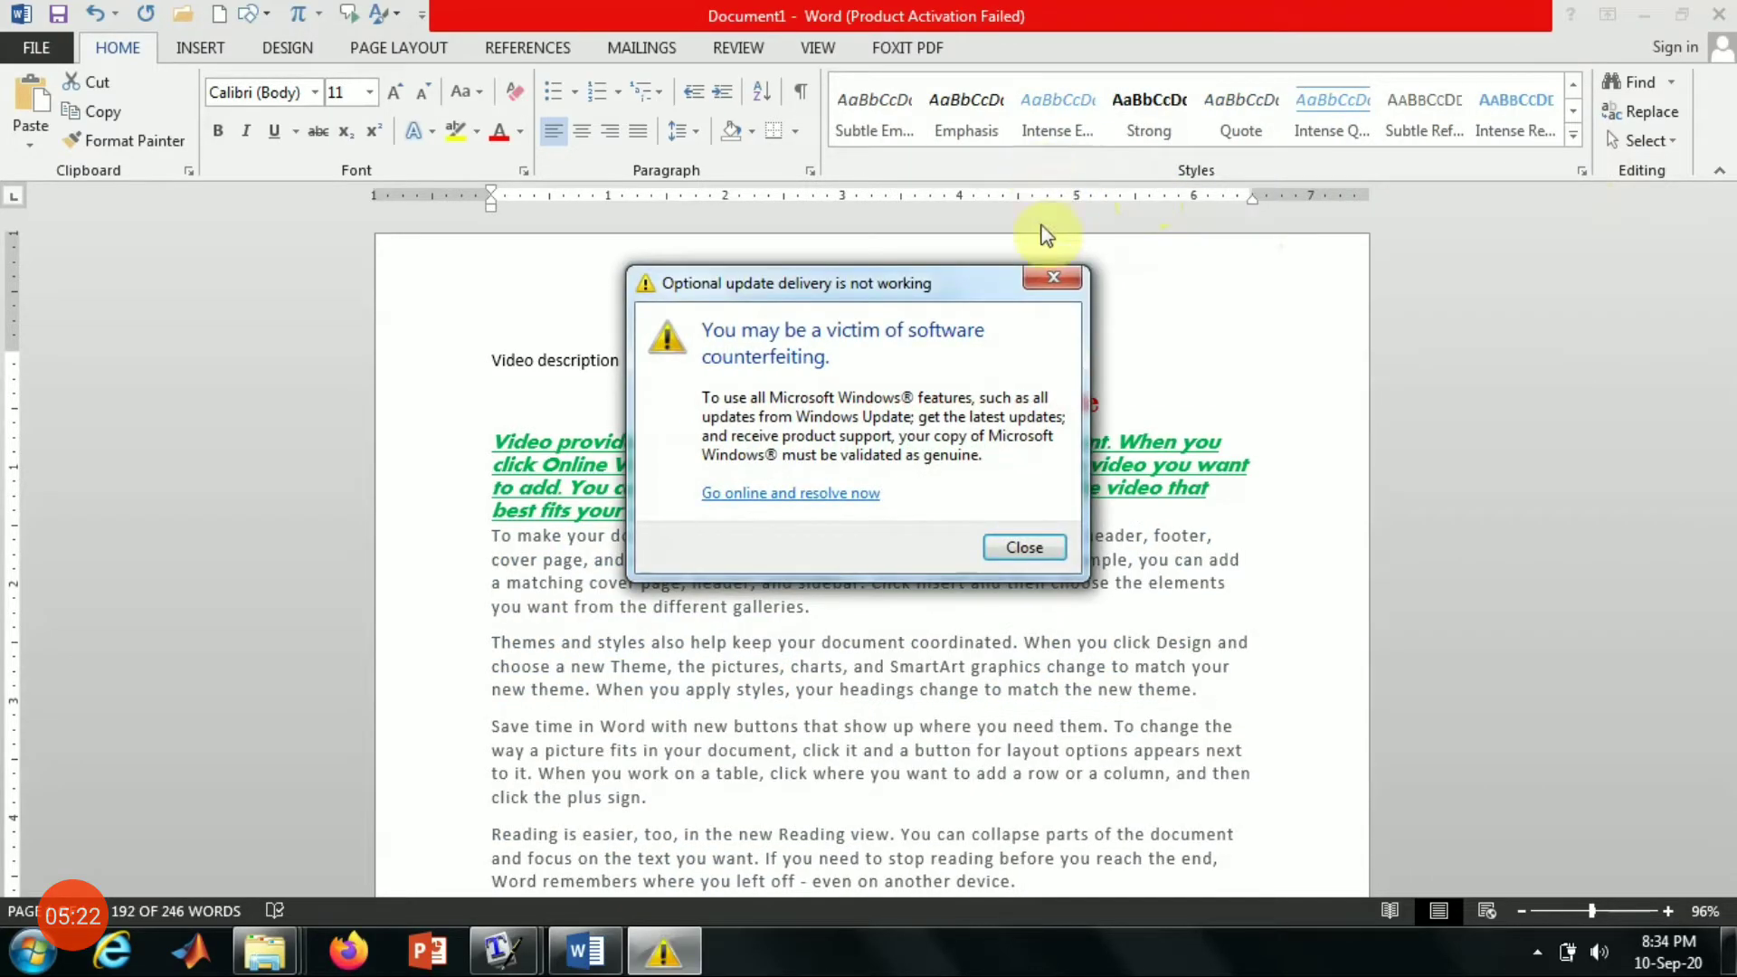
click(1042, 268)
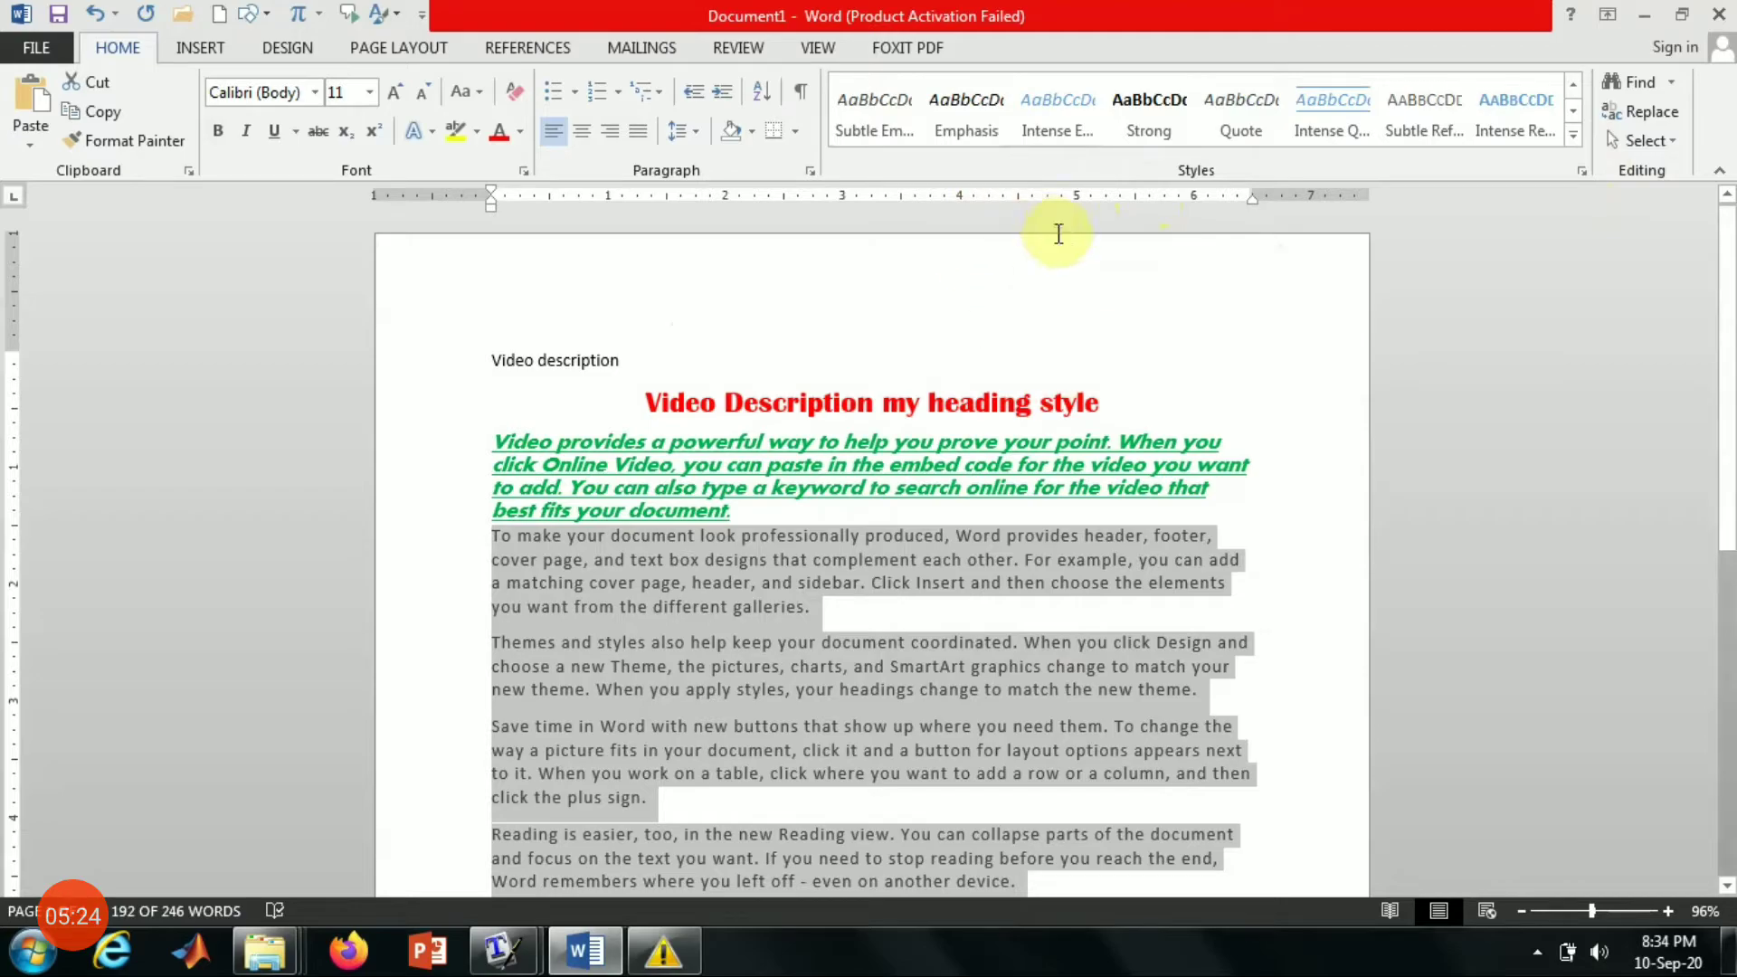
Step: Close the Windows Activation Client window
right_click(665, 949)
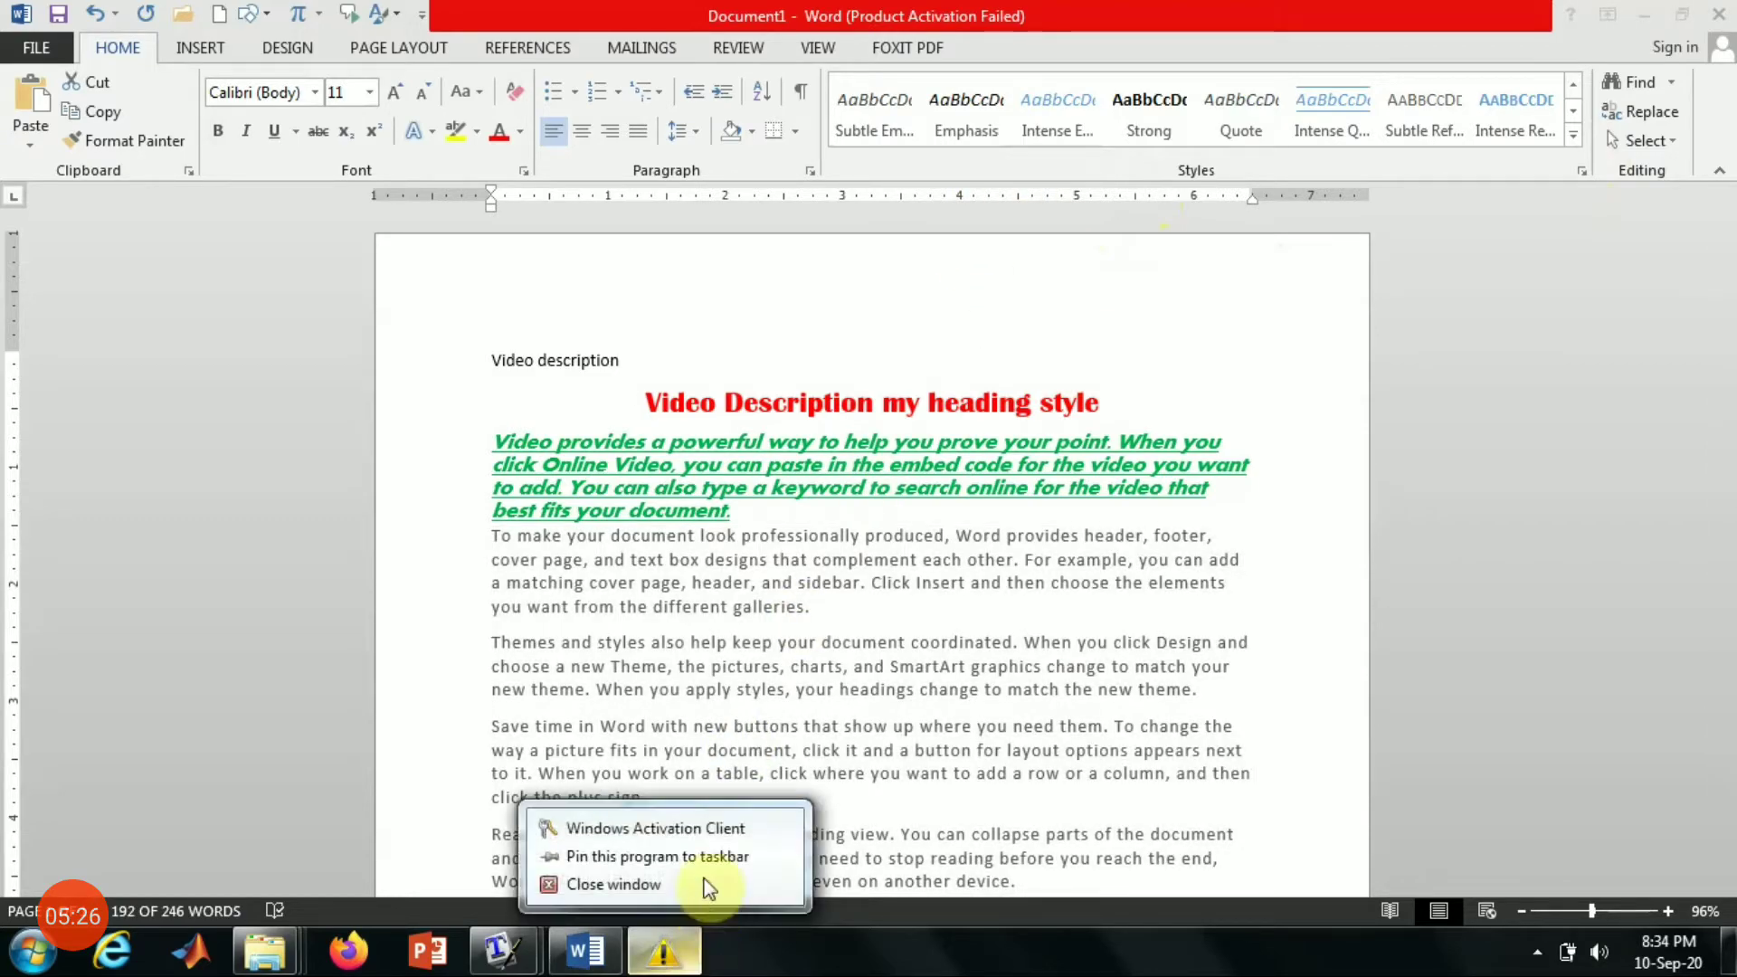
click(696, 887)
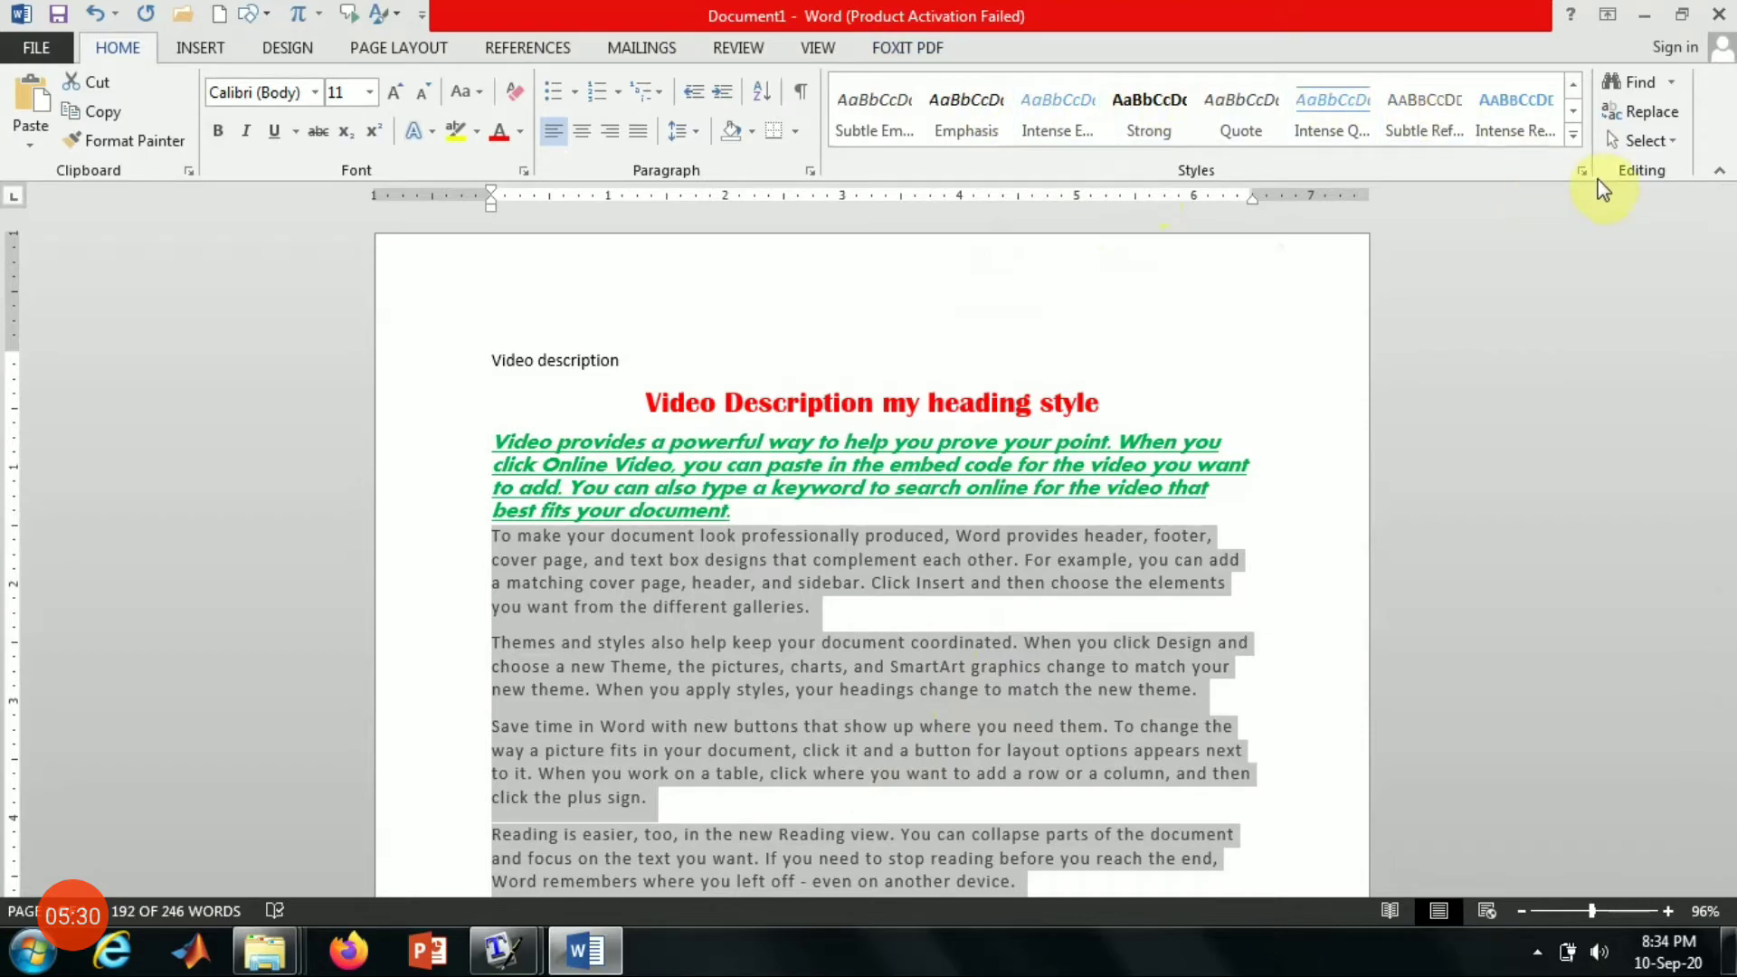
click(1531, 954)
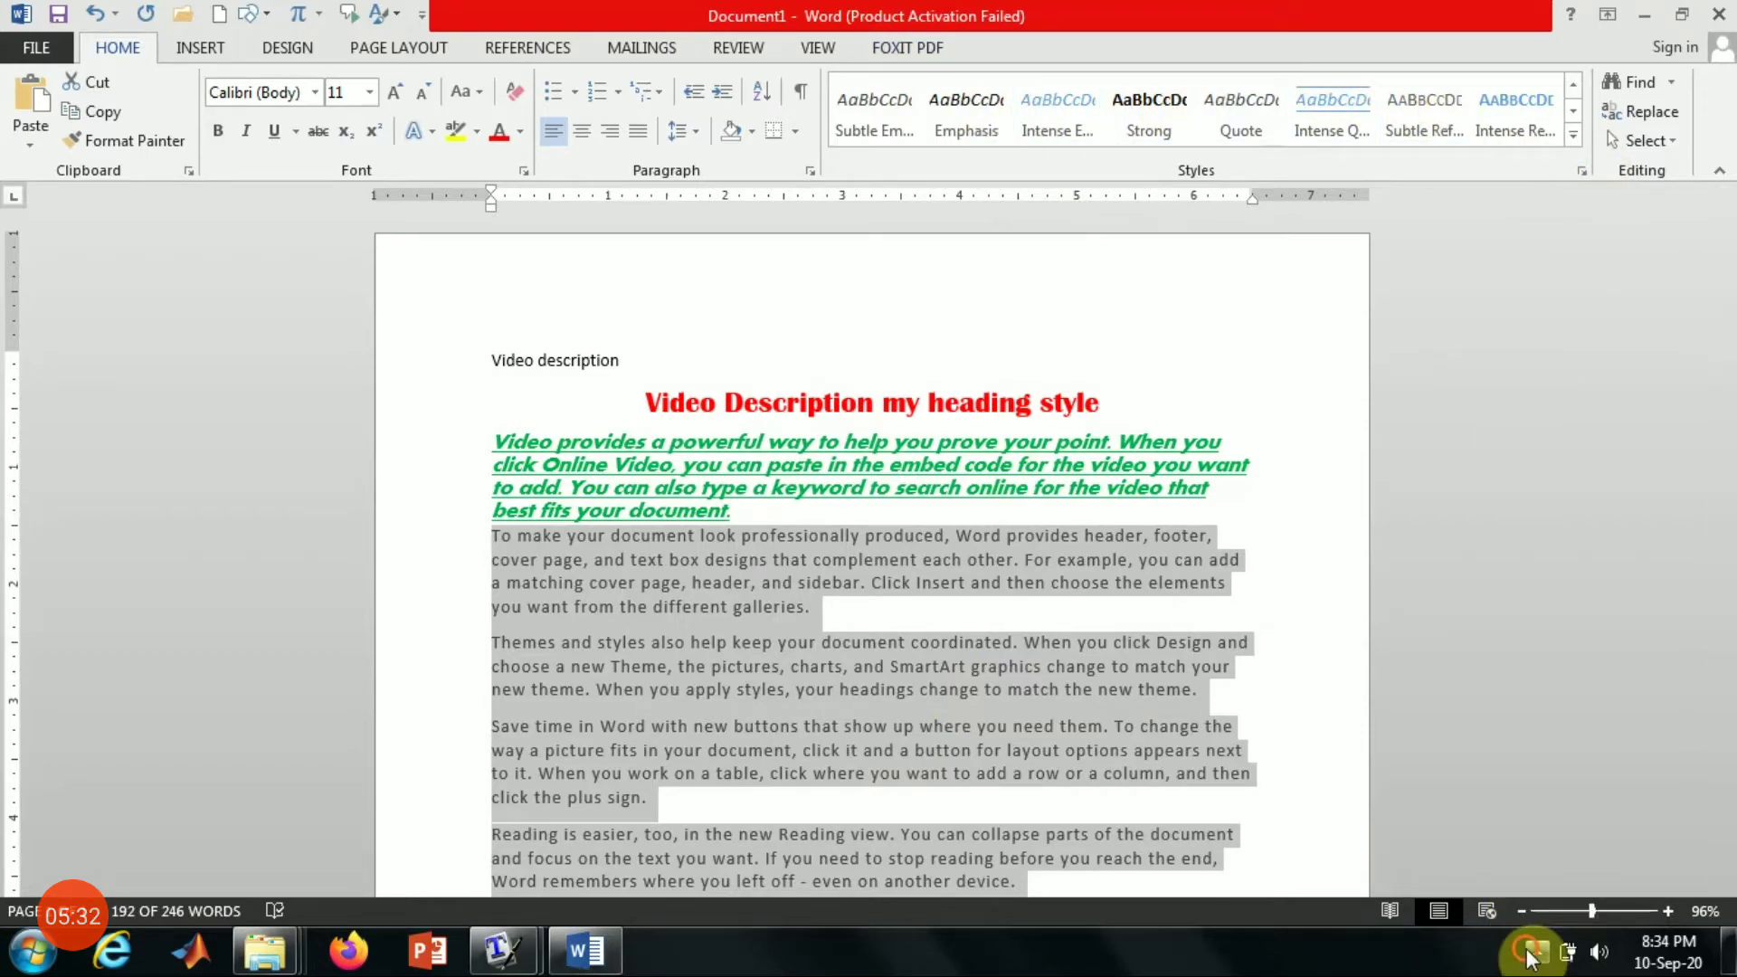
click(1531, 955)
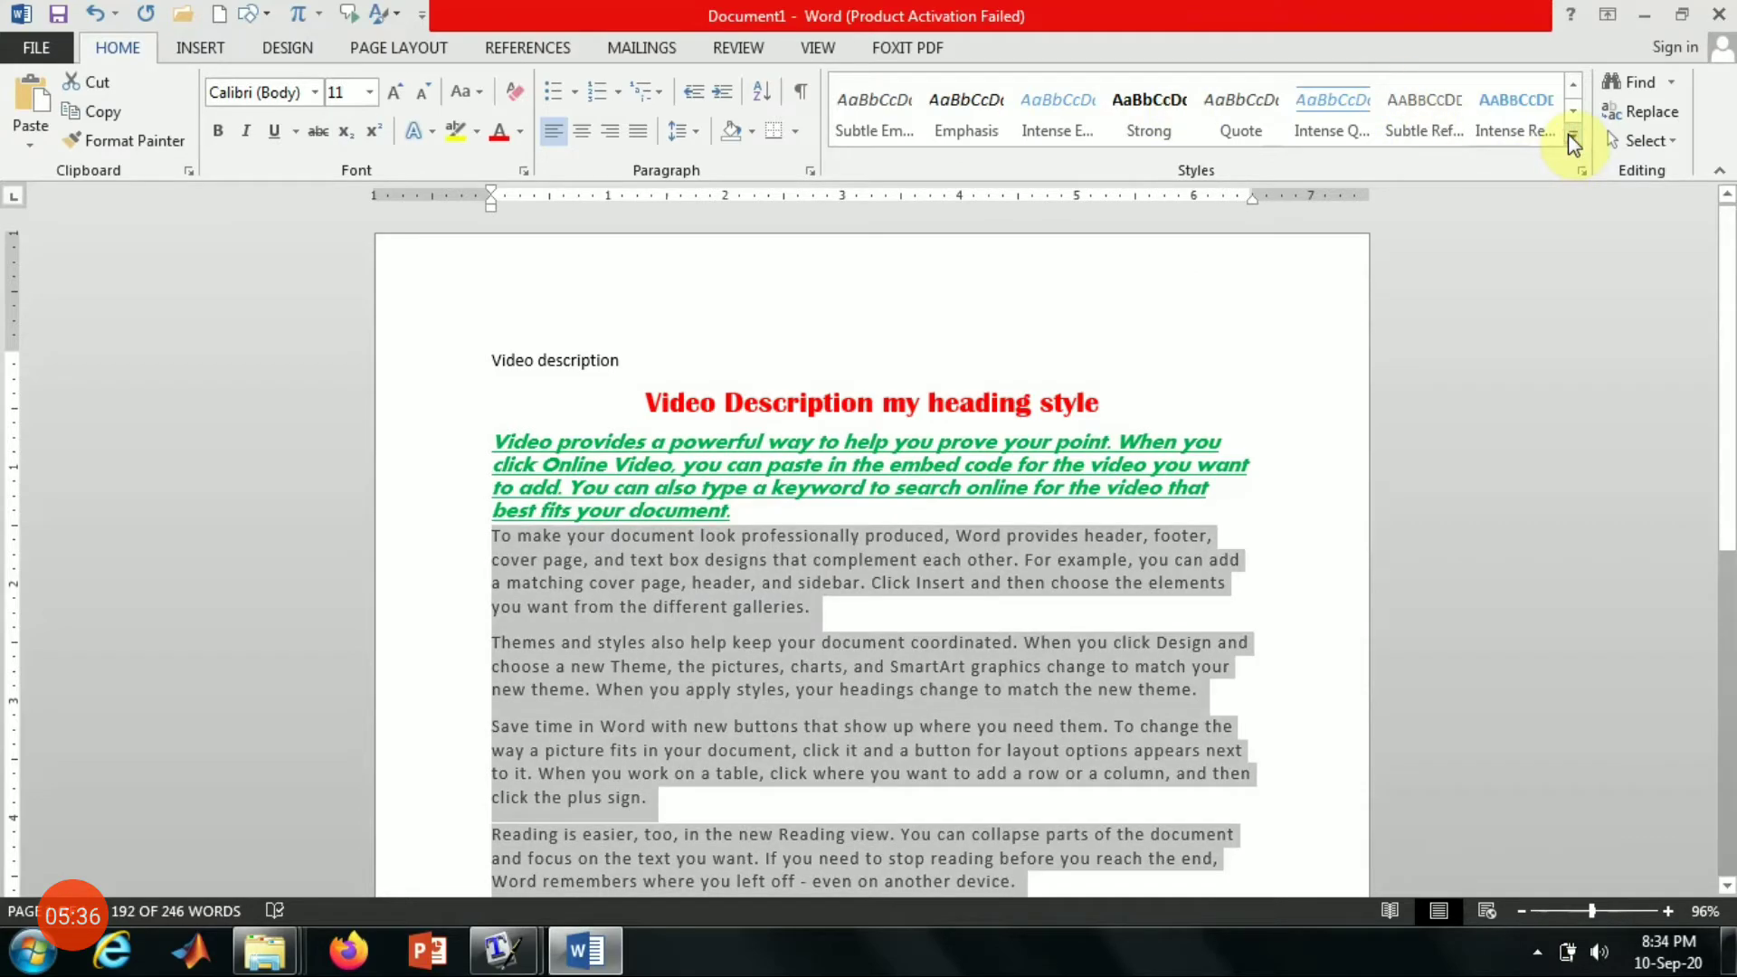
Step: Create a new style named "own style 1" from the formatting of the selected paragraphs
click(1574, 138)
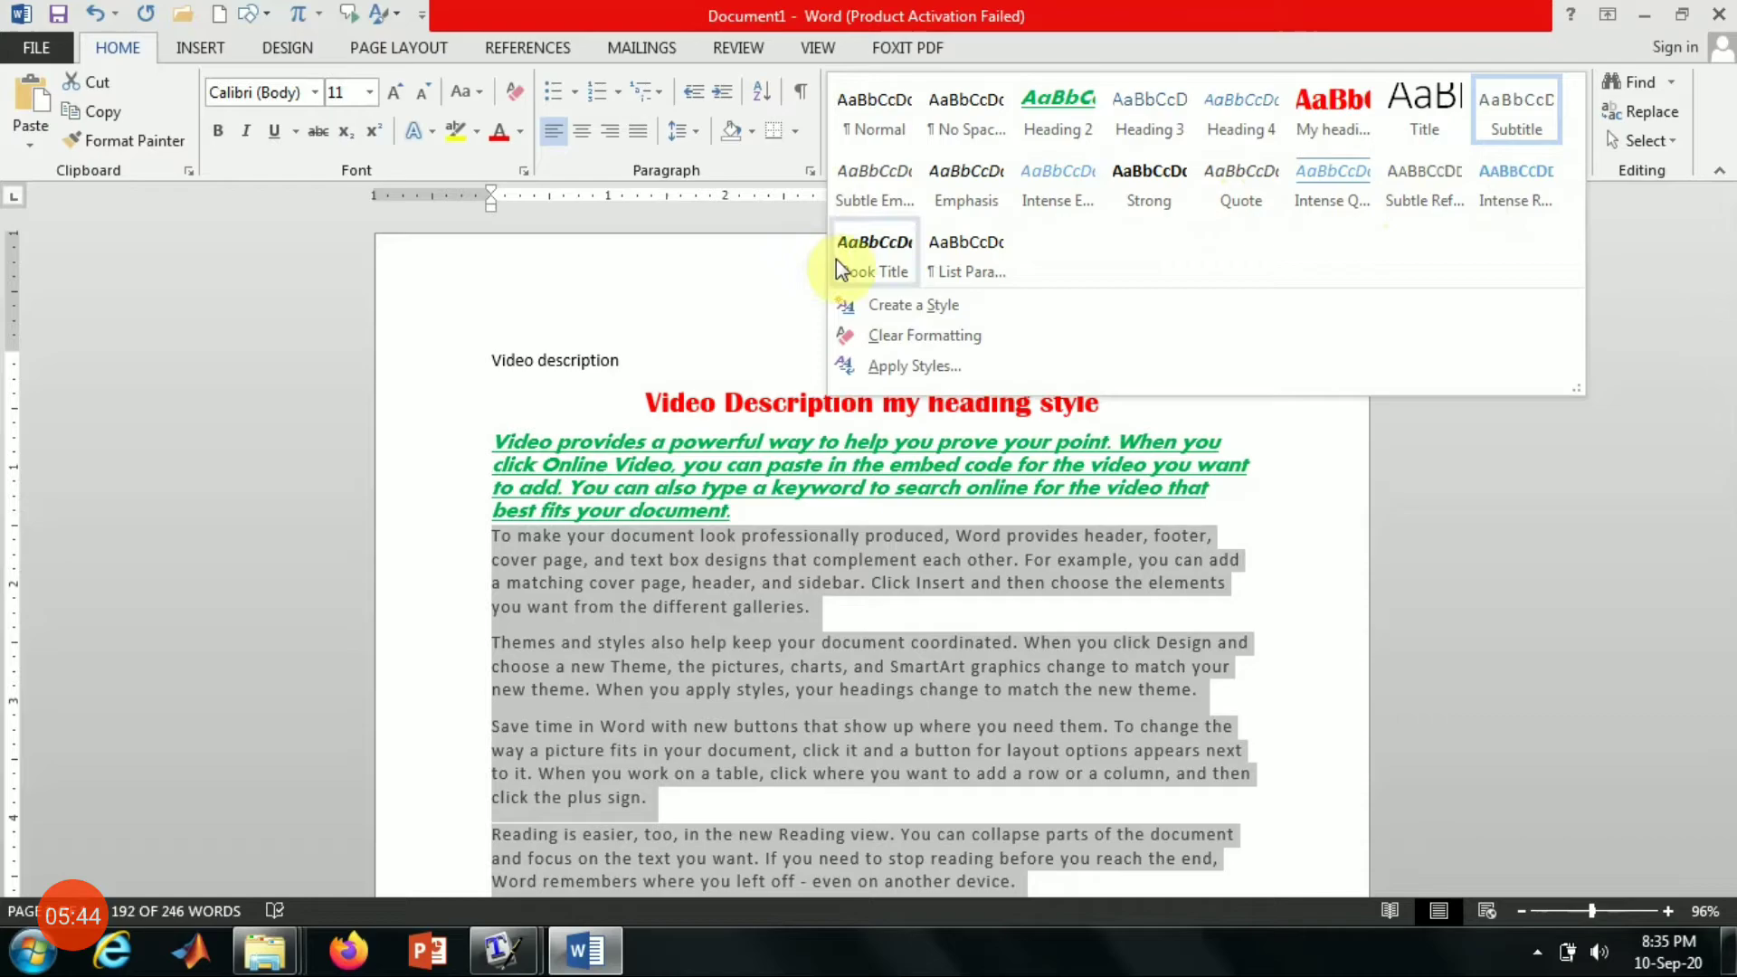
click(958, 302)
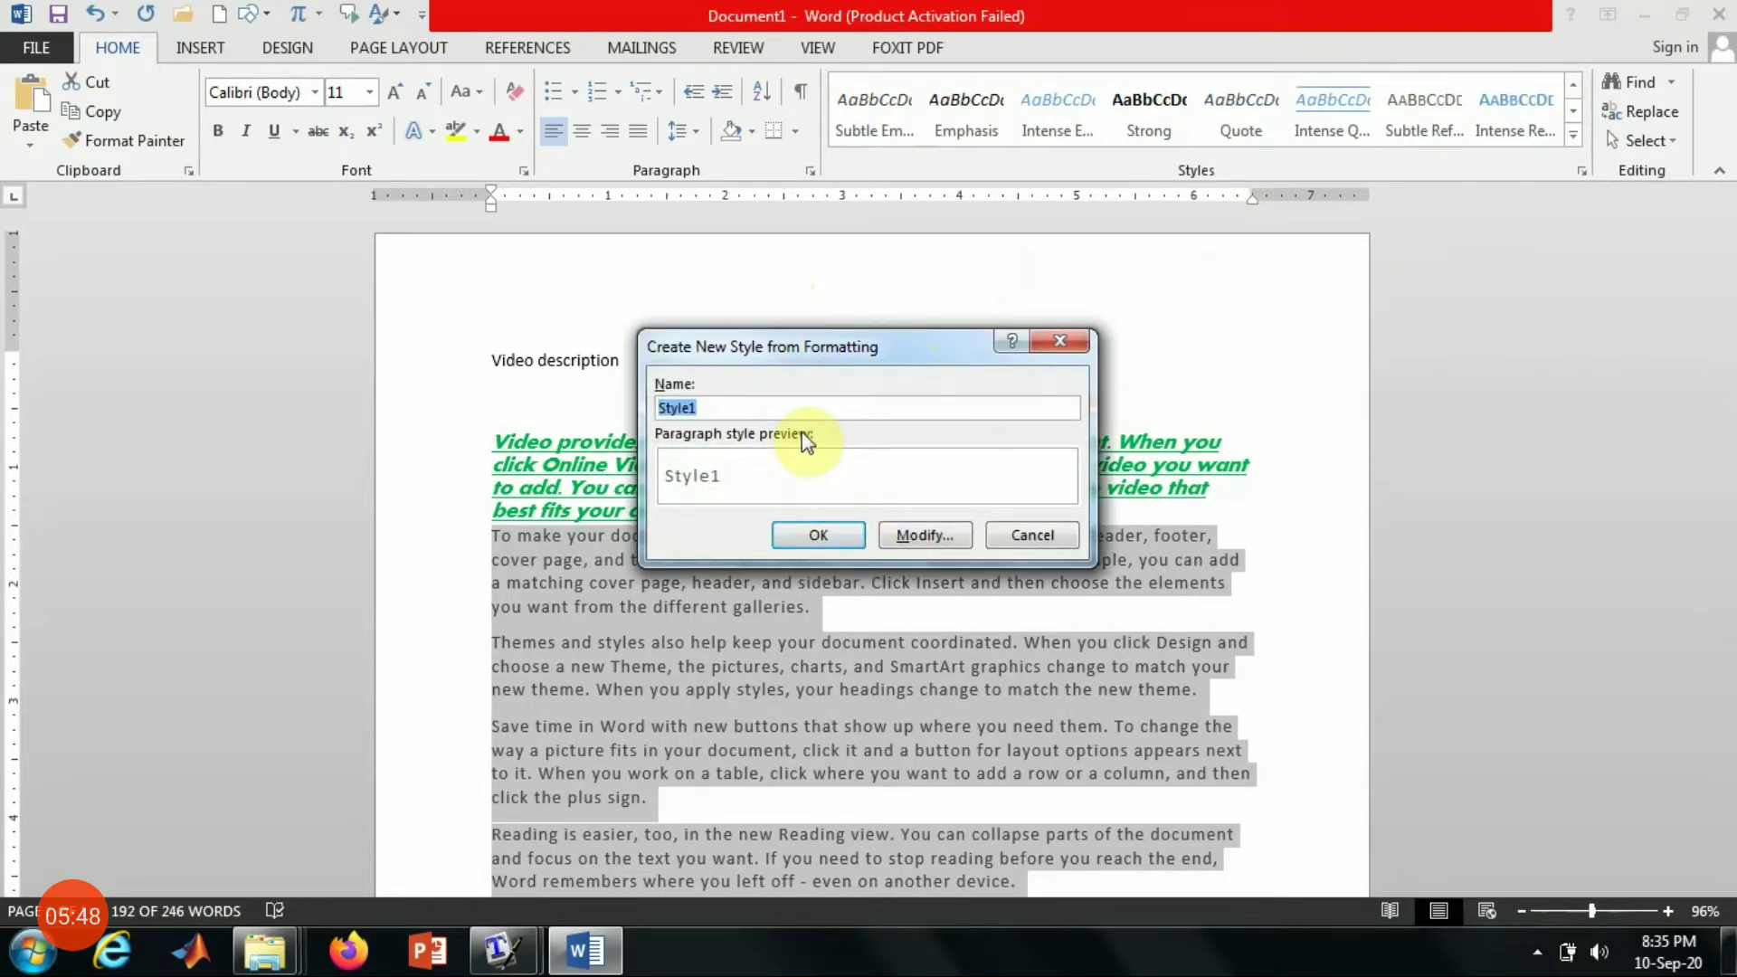
text(own s)
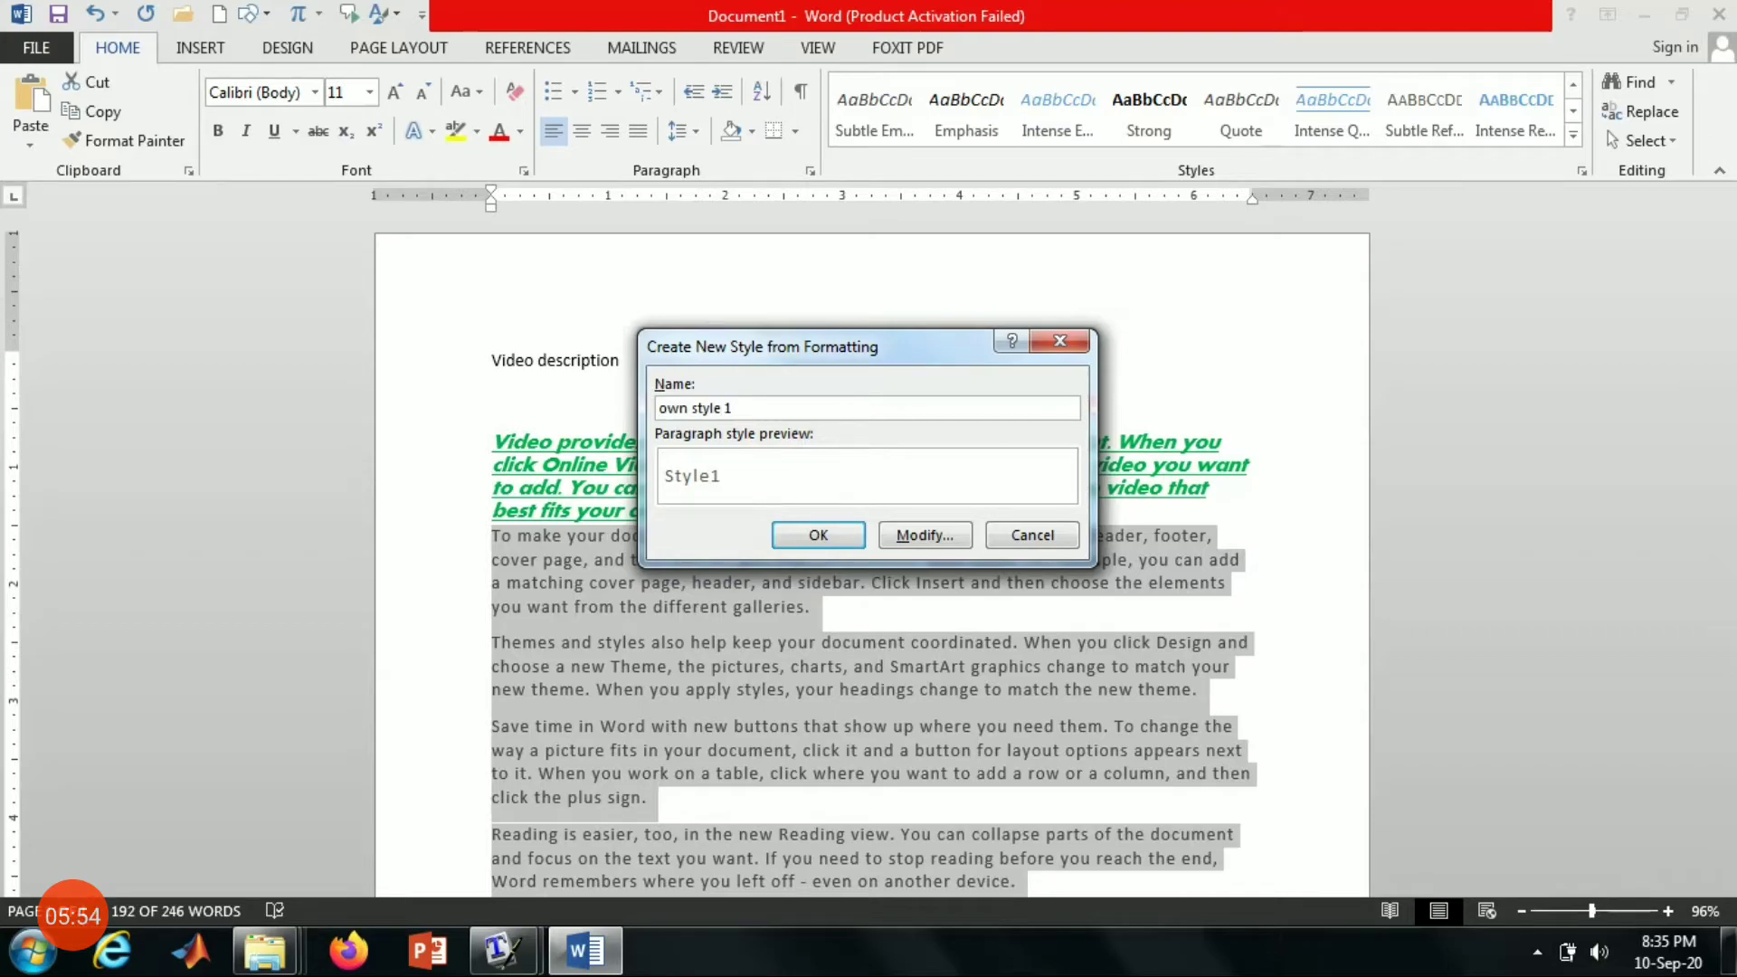
text(tyle 1)
key(Return)
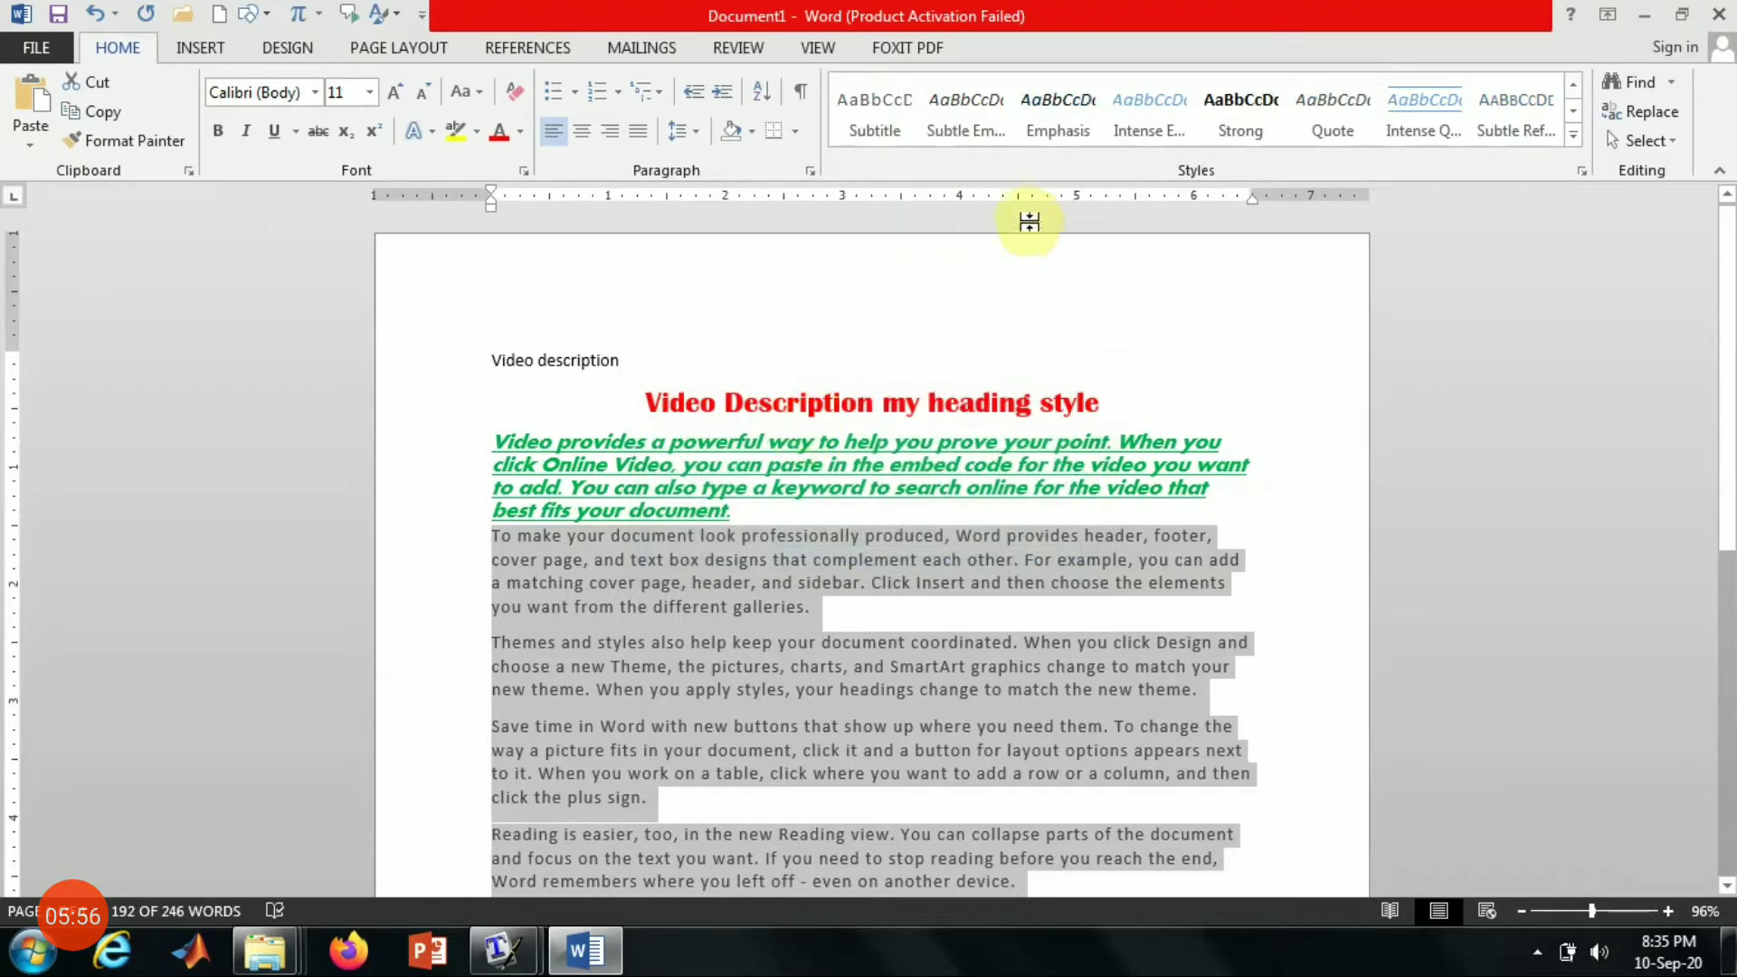
Step: Modify the "own style 1" style to use the Times New Roman font in yellow
click(1240, 109)
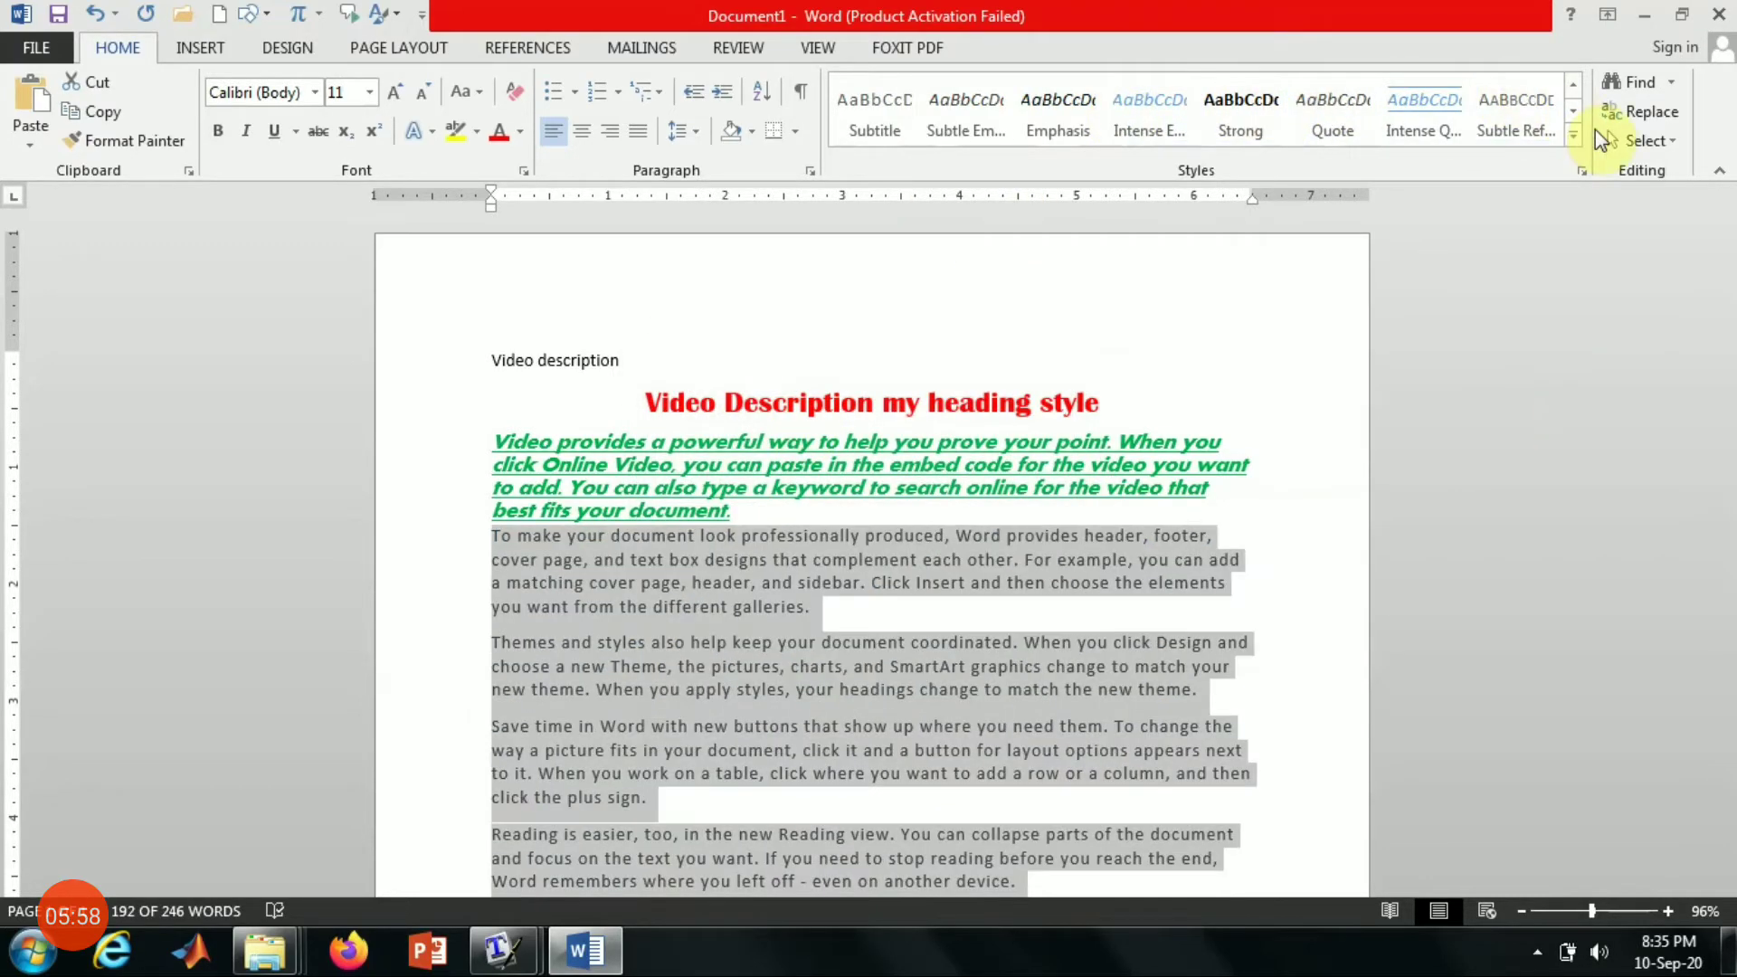
click(1574, 134)
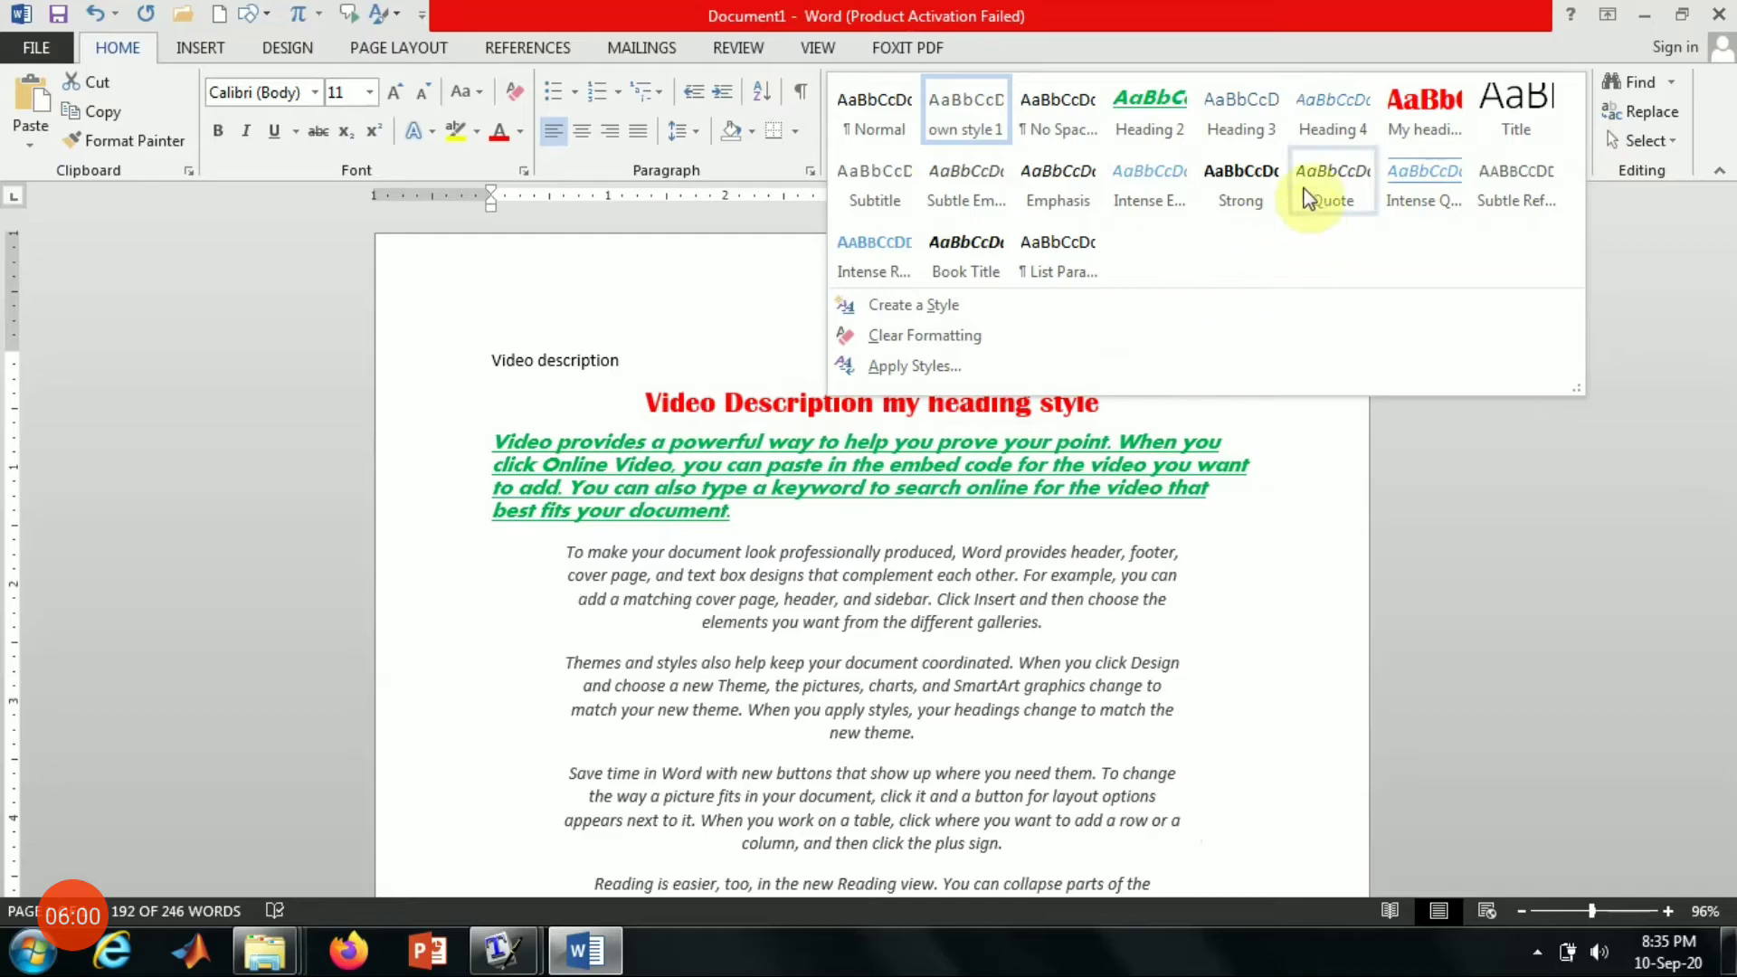
right_click(947, 122)
click(988, 157)
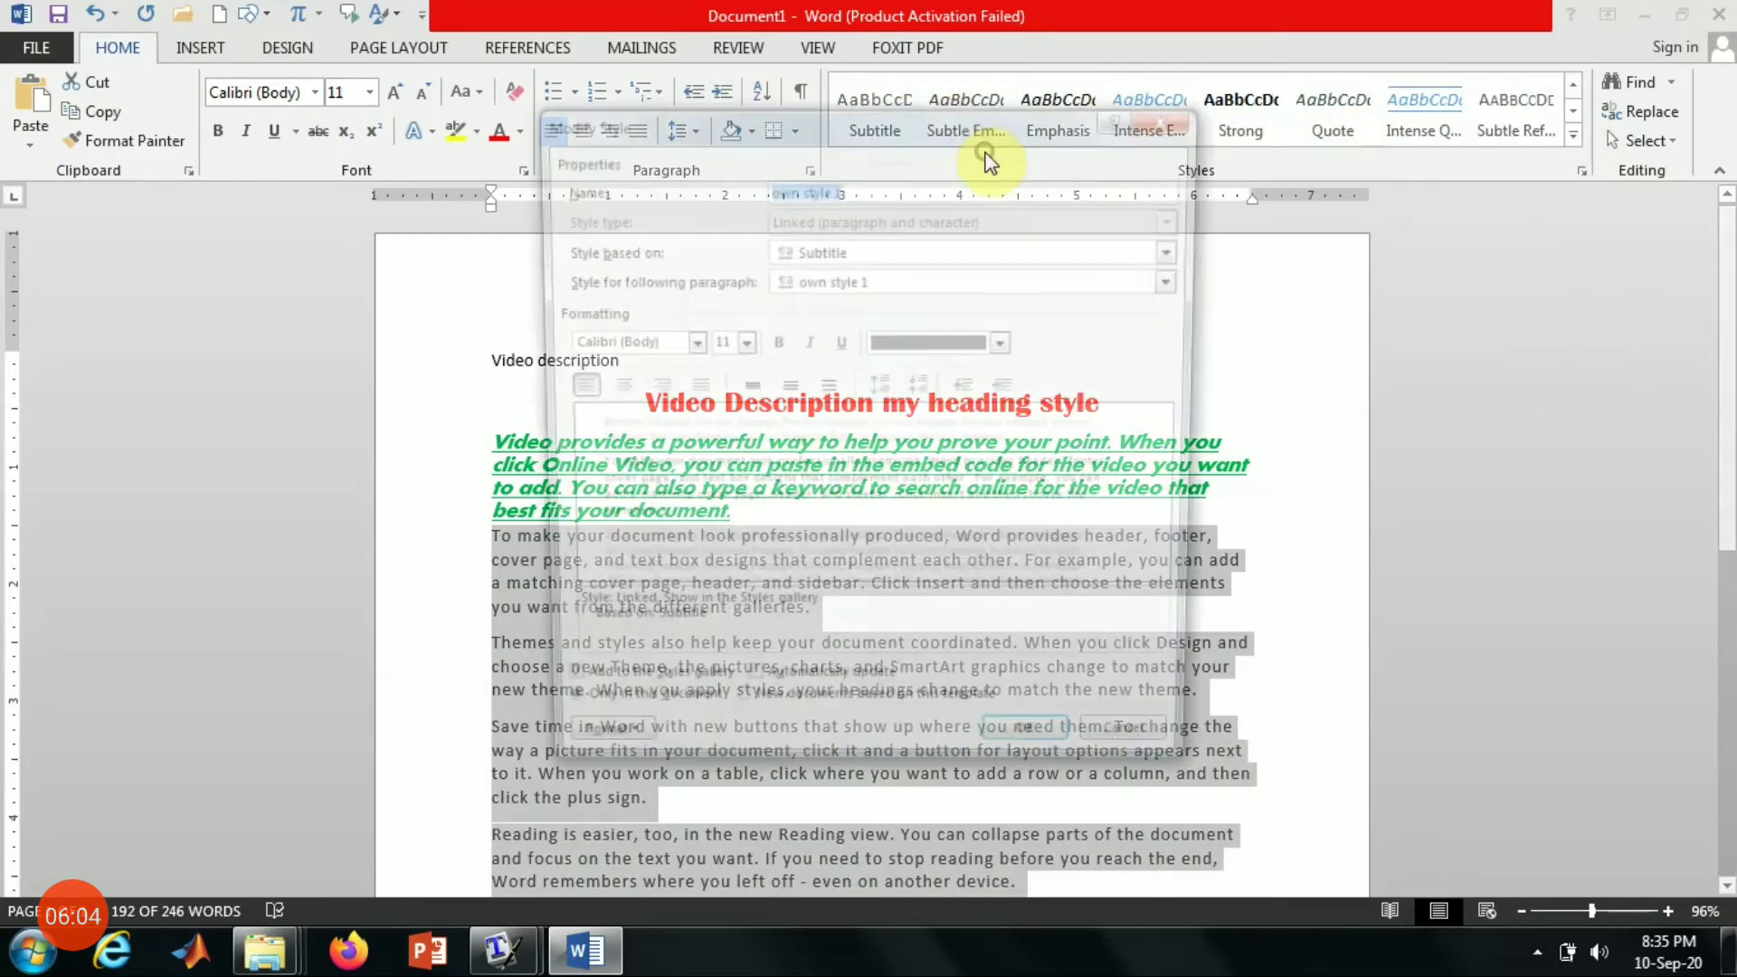
click(918, 353)
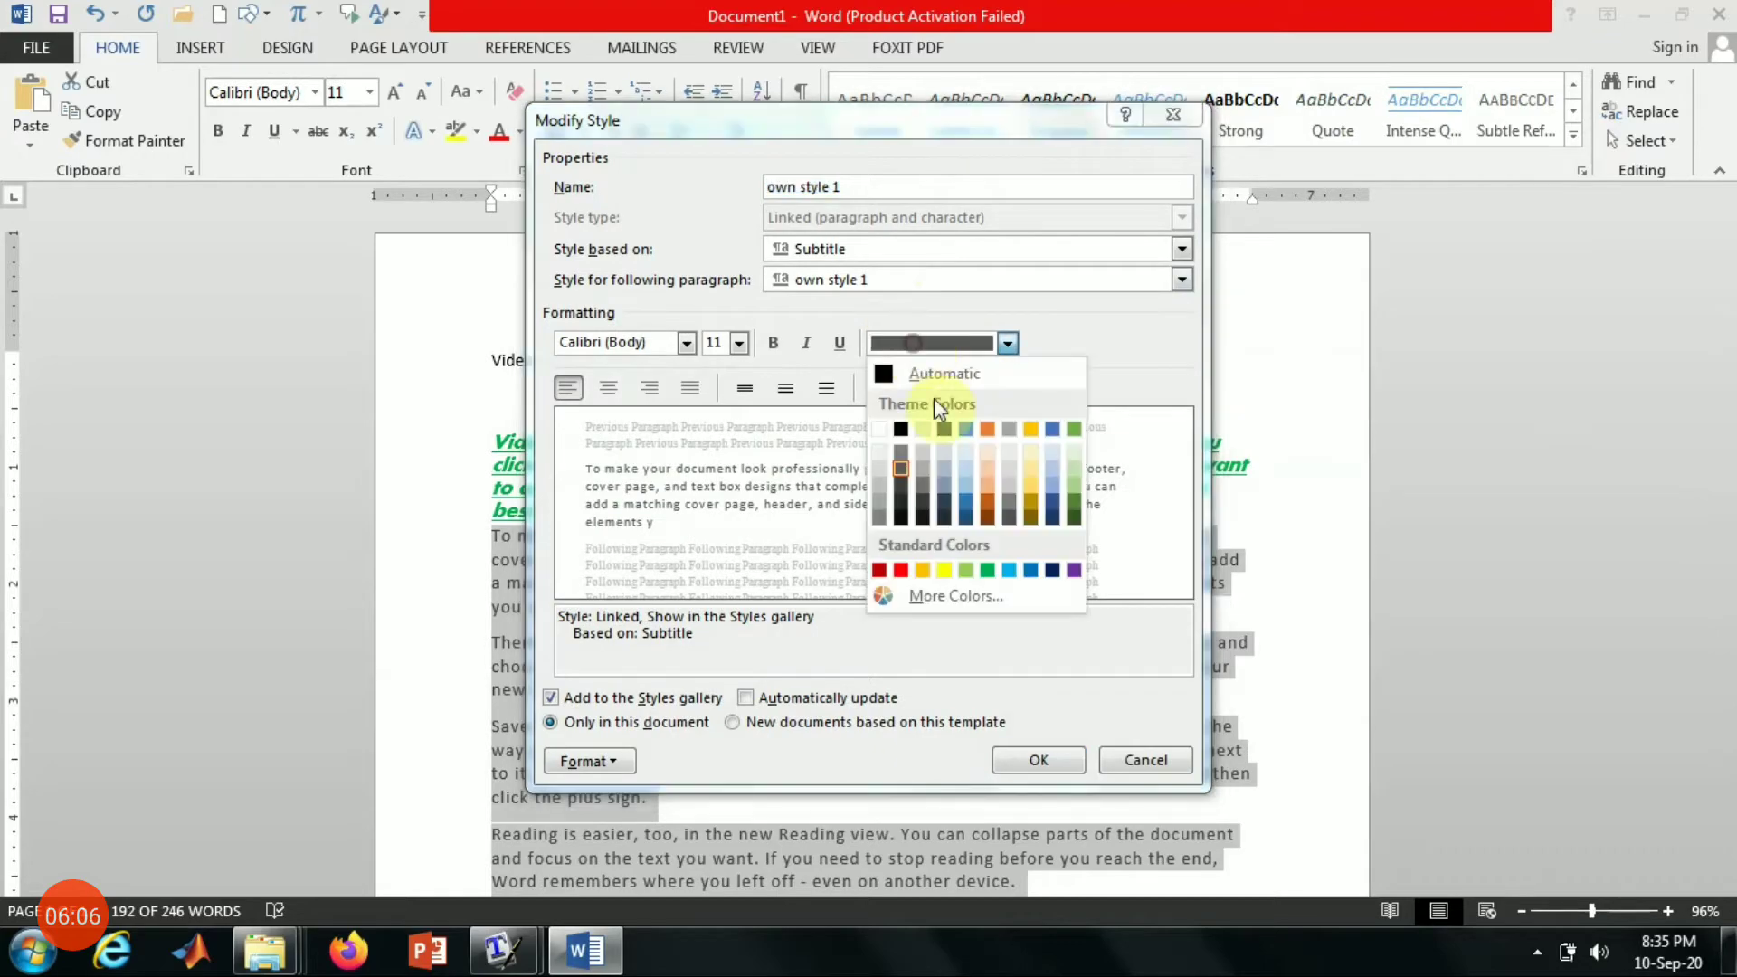
click(948, 564)
click(641, 335)
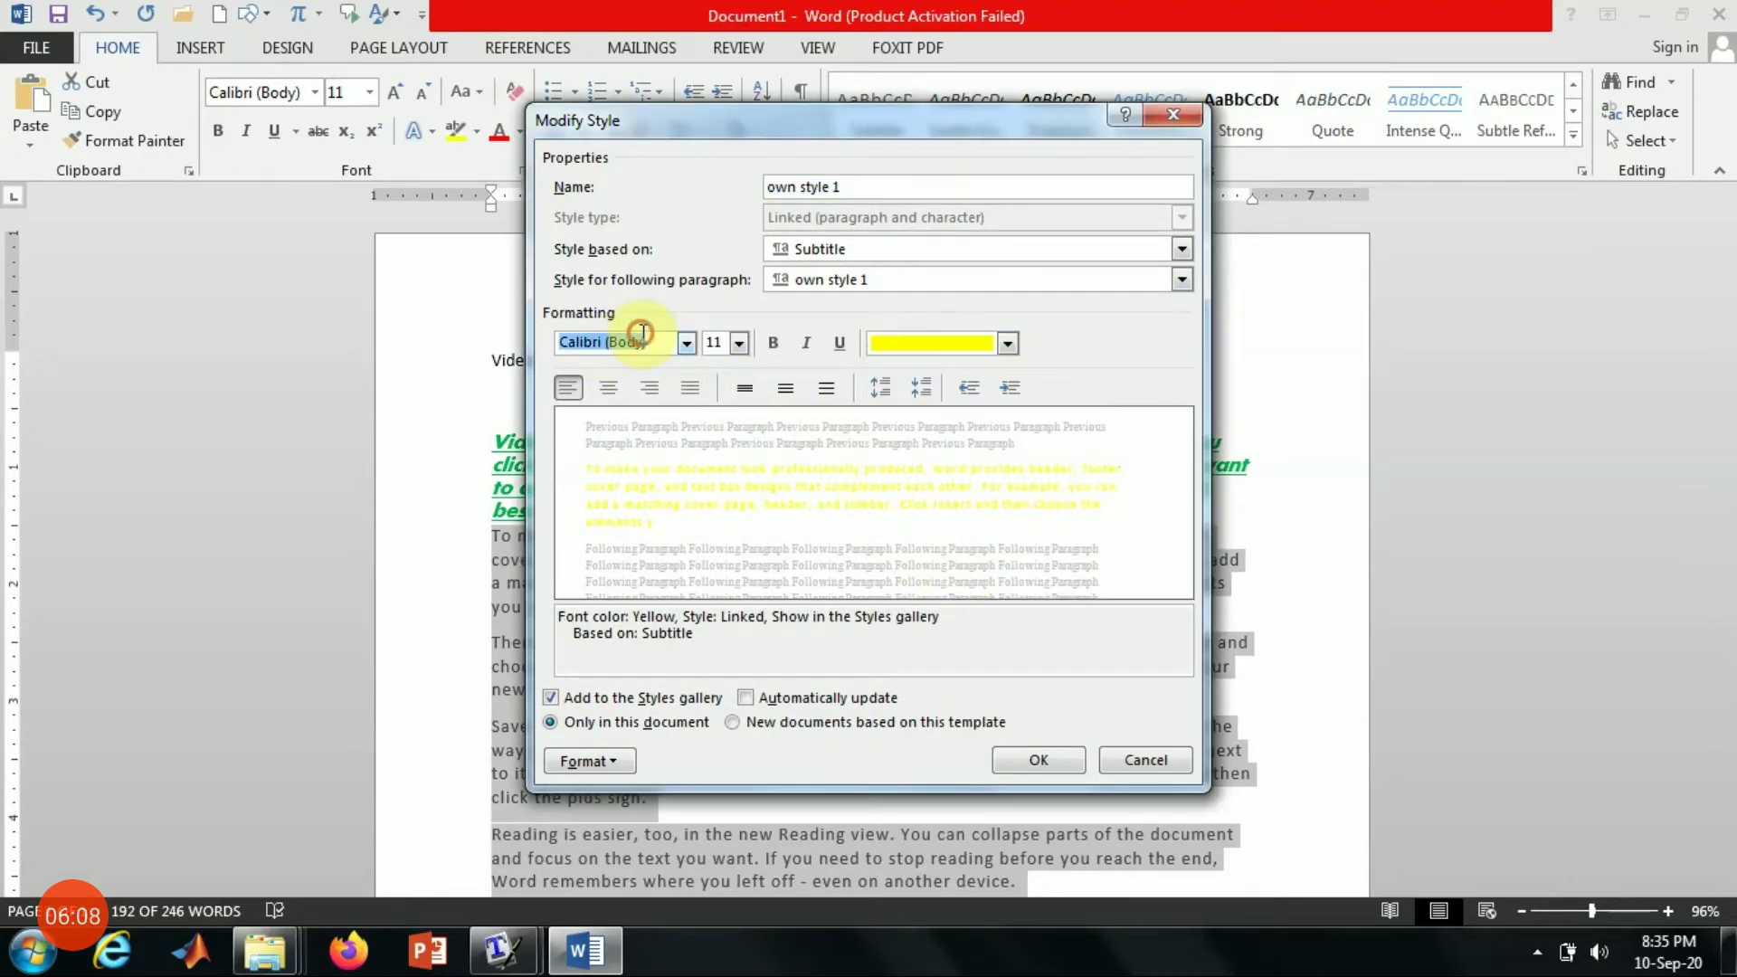
click(690, 346)
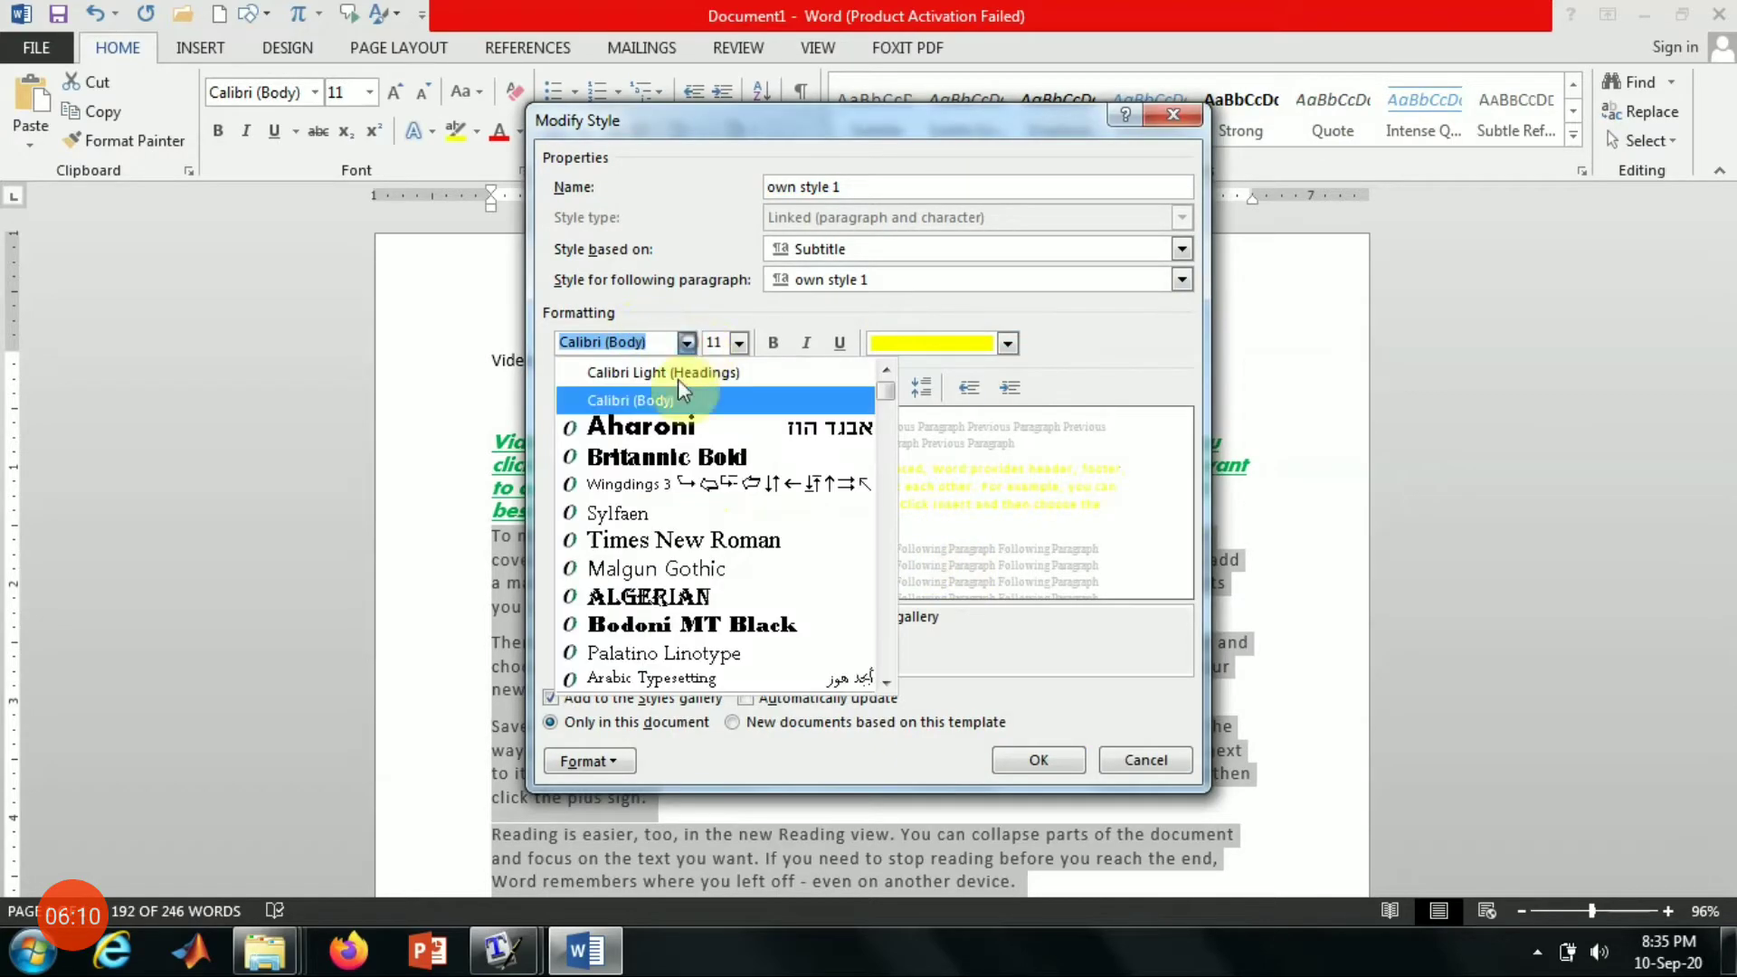
click(683, 544)
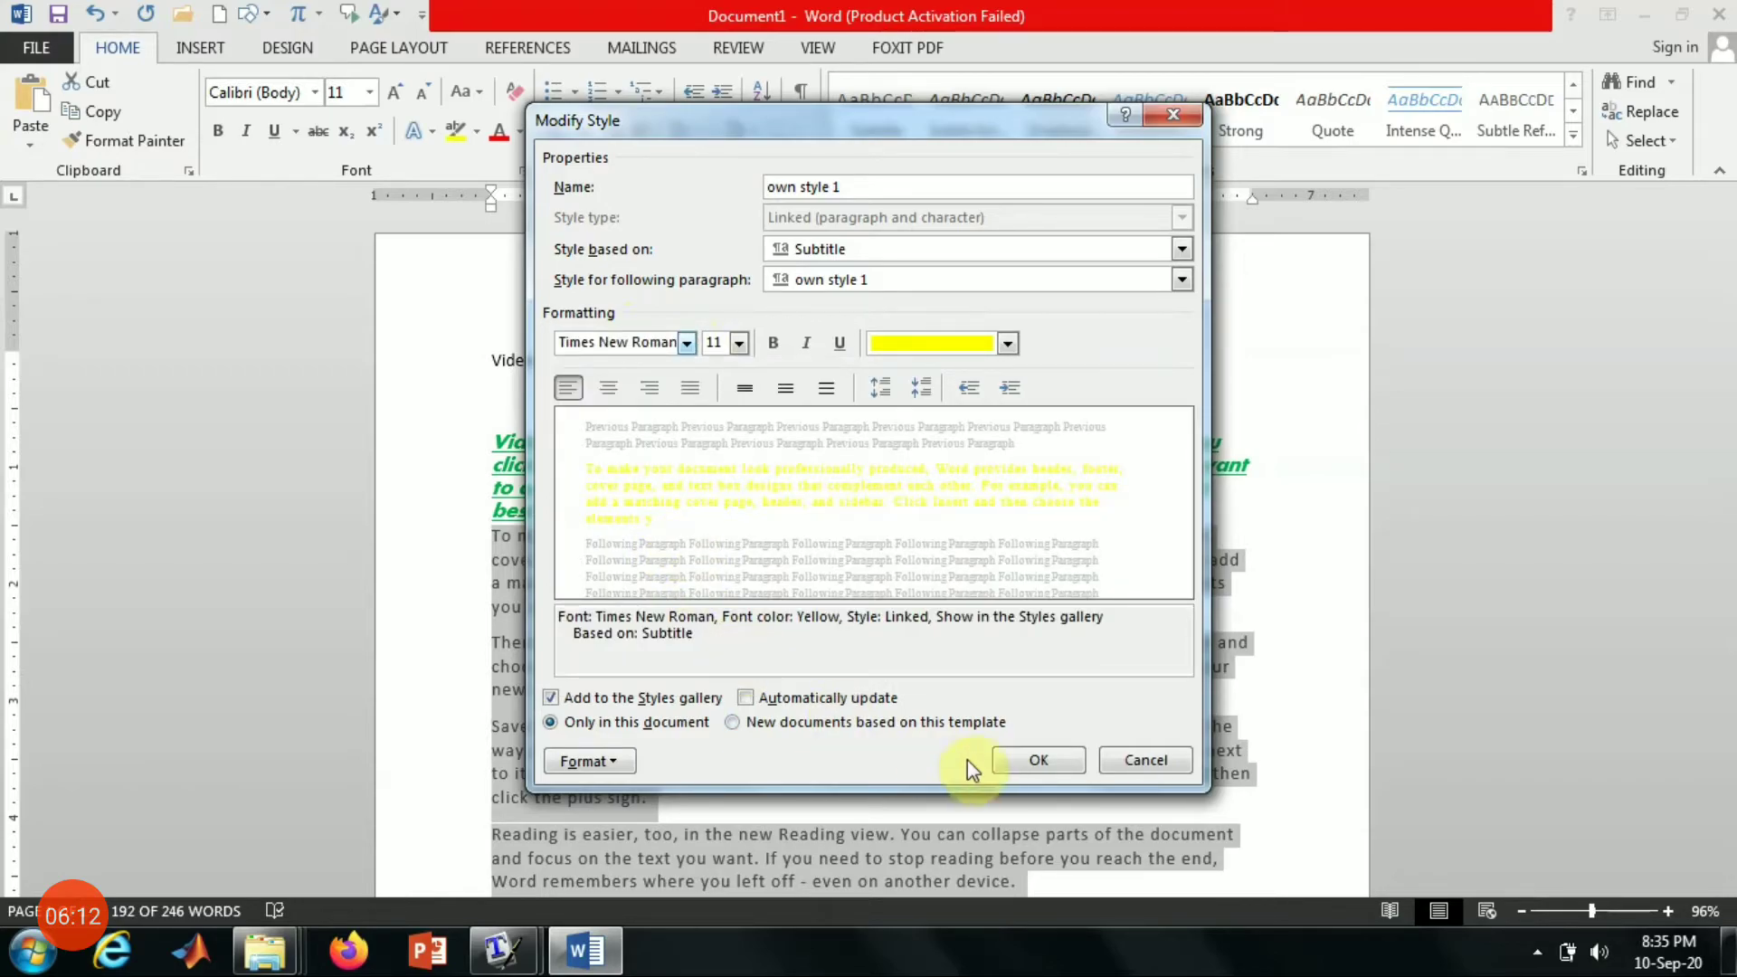
click(1038, 761)
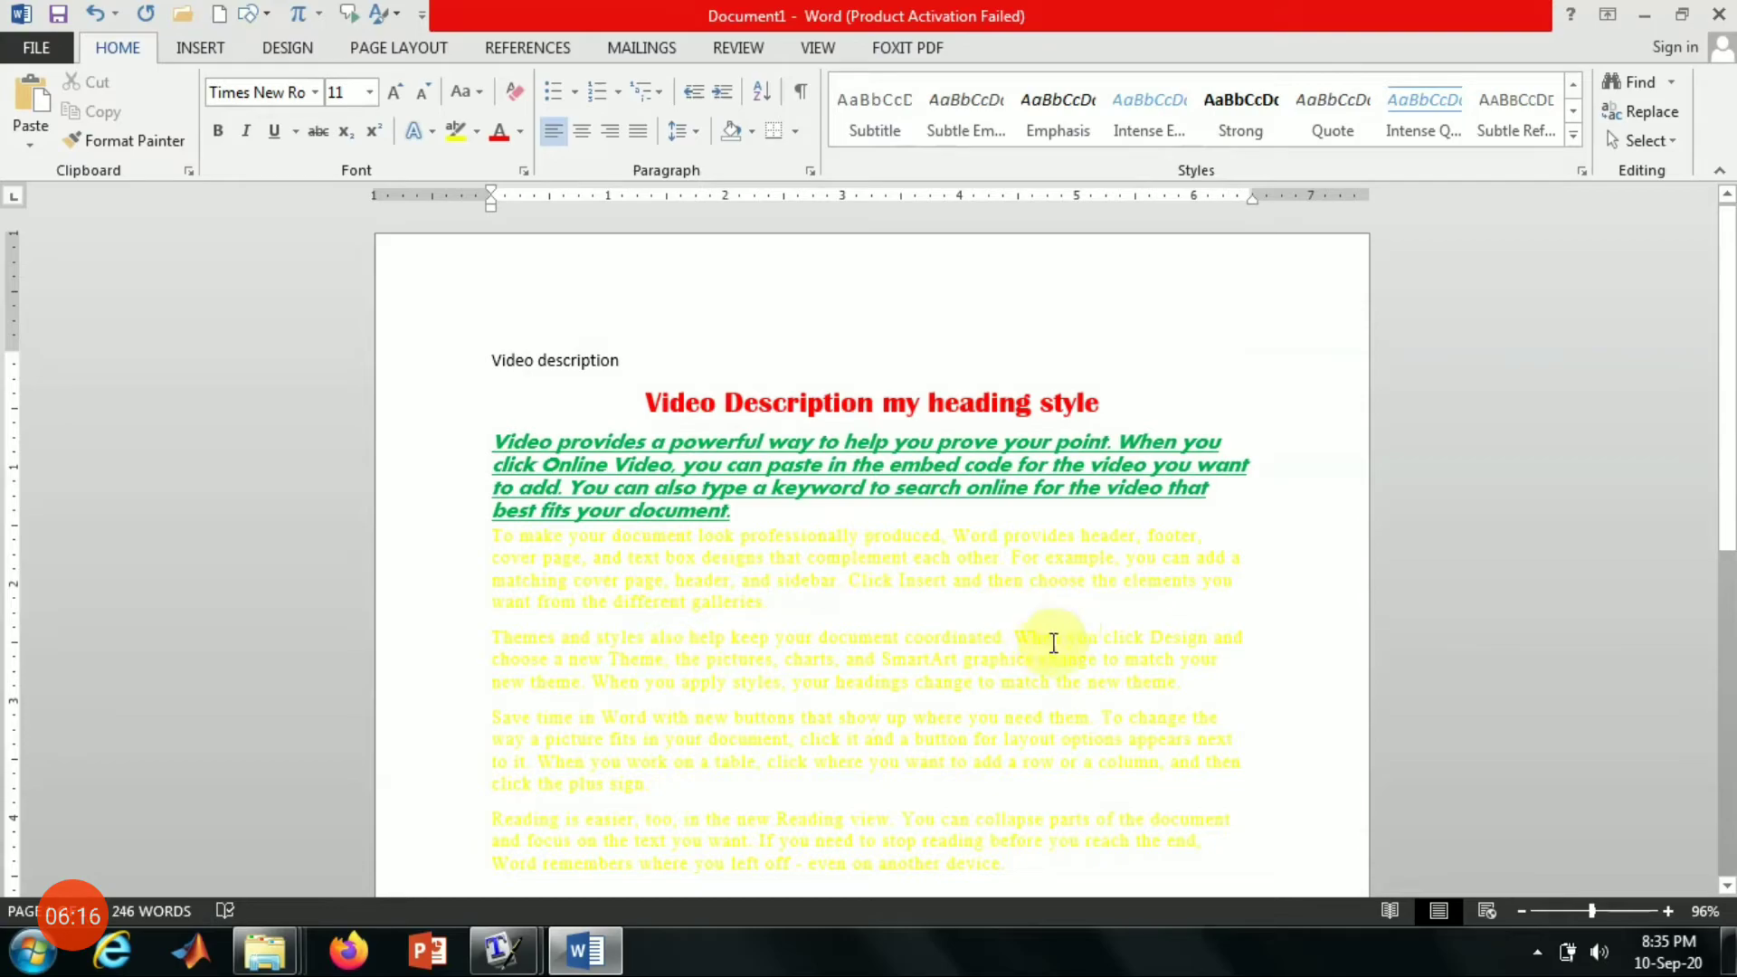
Step: Clear the formatting of the five body paragraphs, from "Video provides a powerful way" through "Reading is easier"
click(1013, 765)
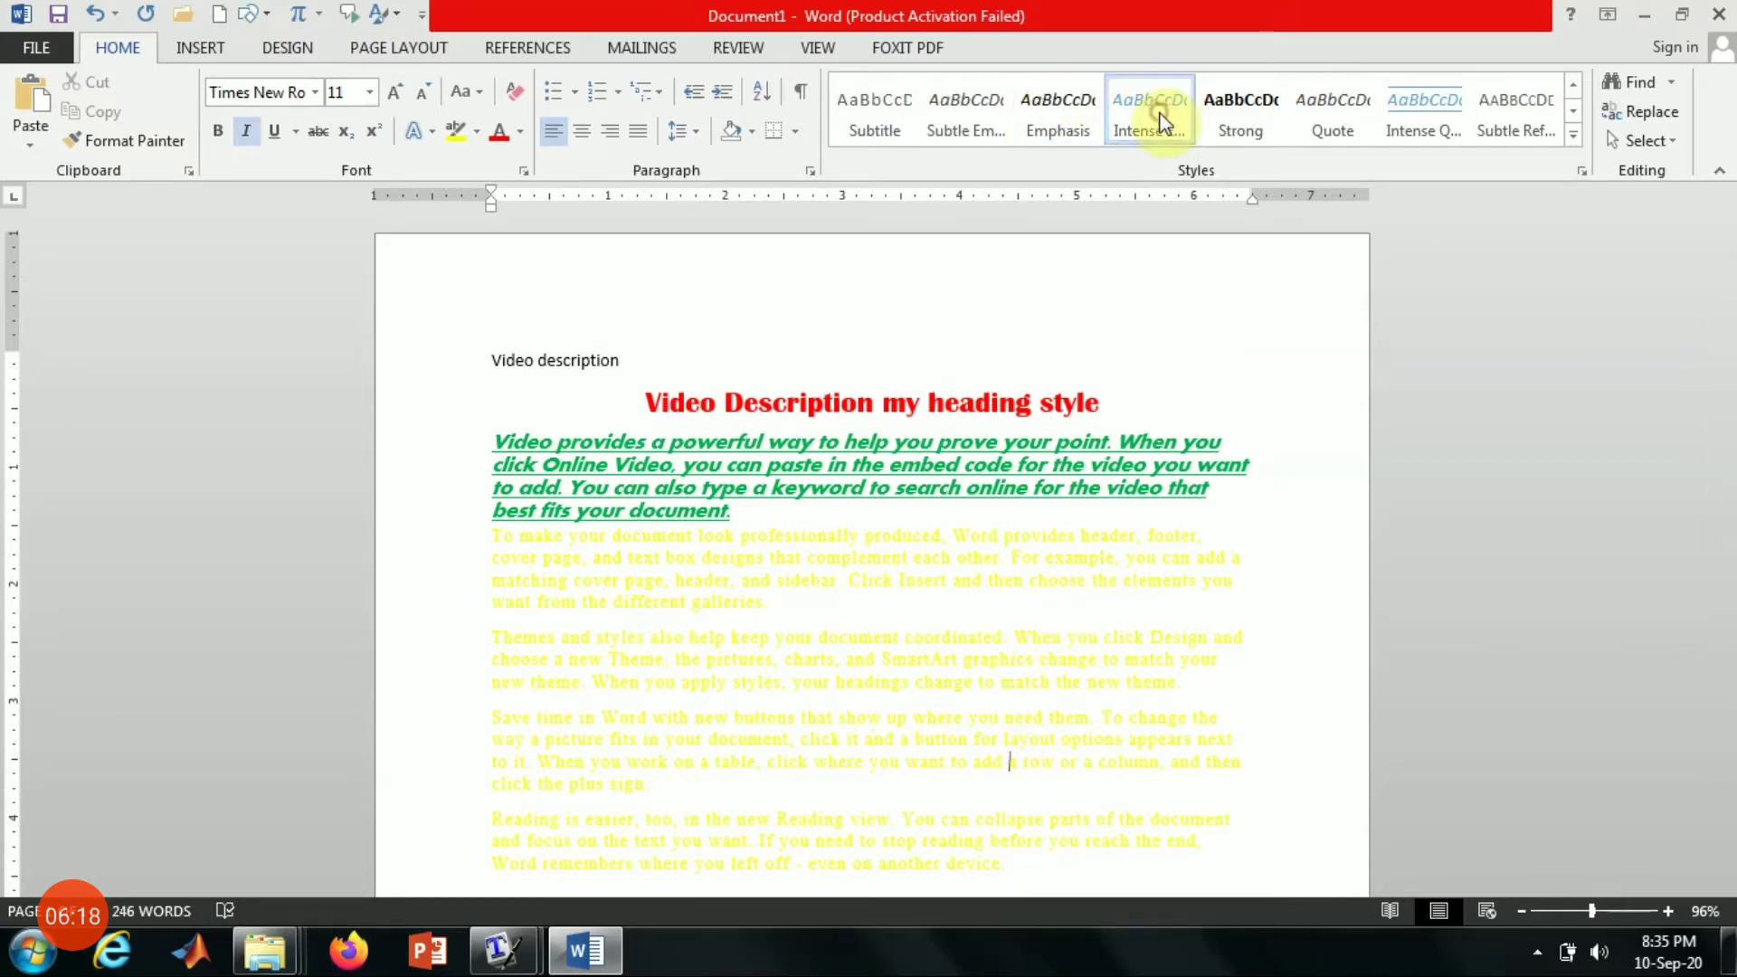
drag(1012, 845, 845, 524)
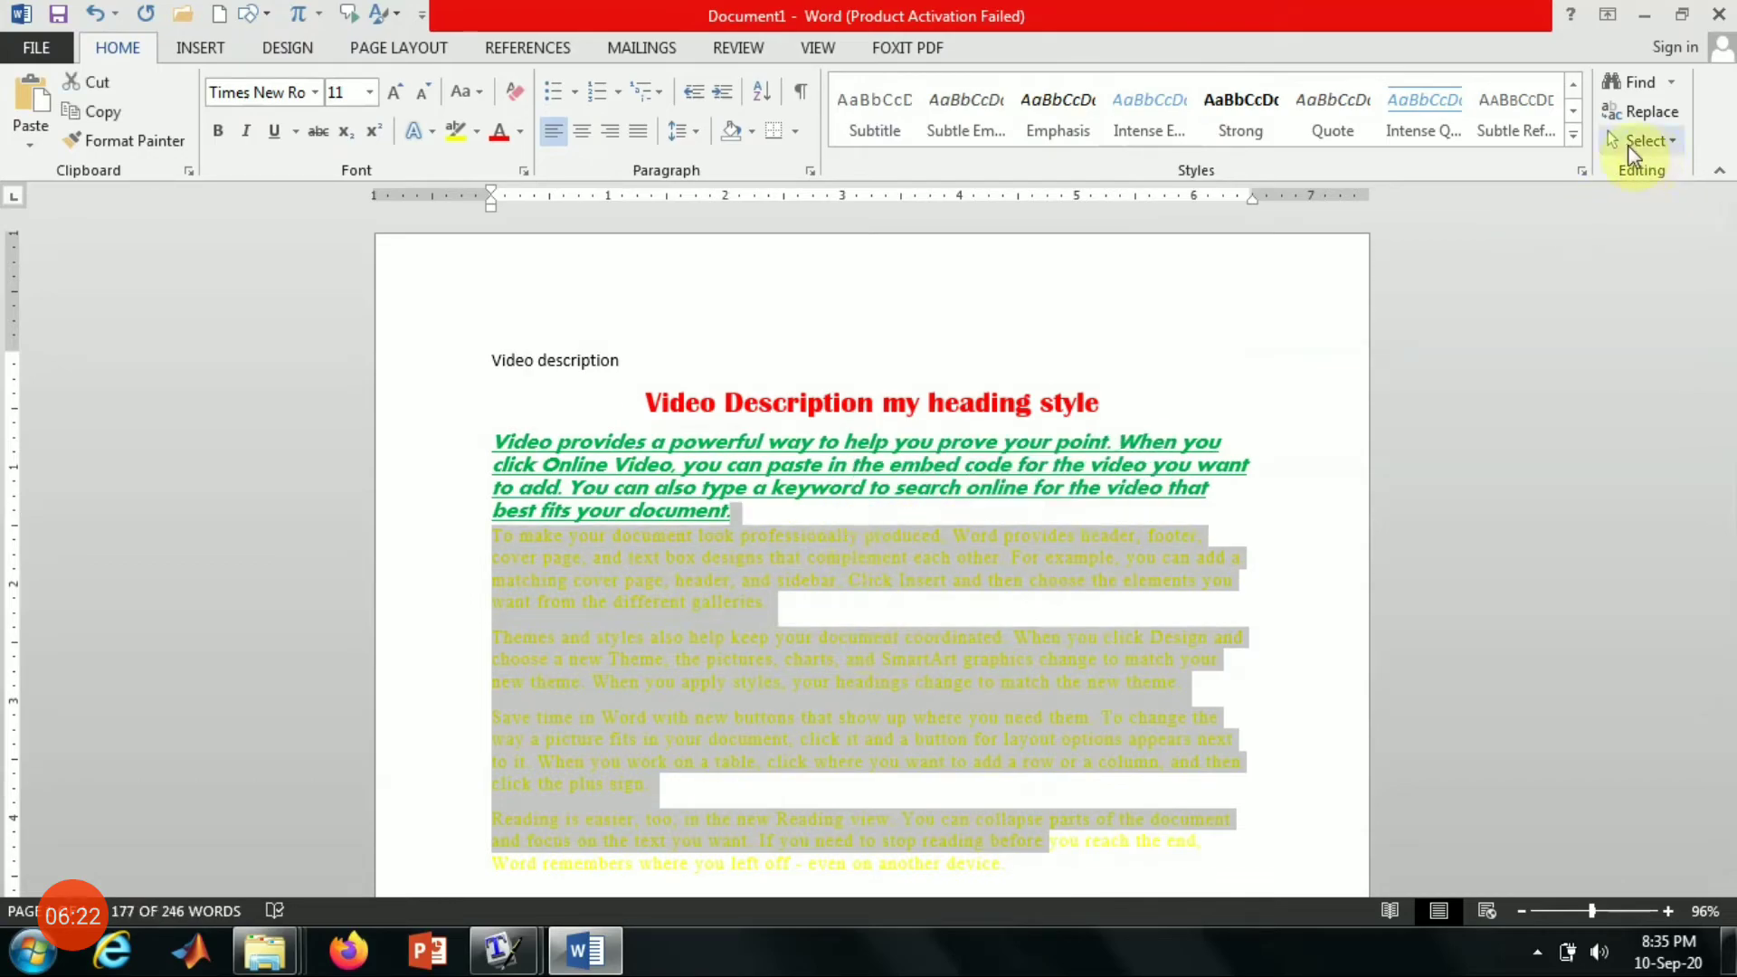
click(1575, 134)
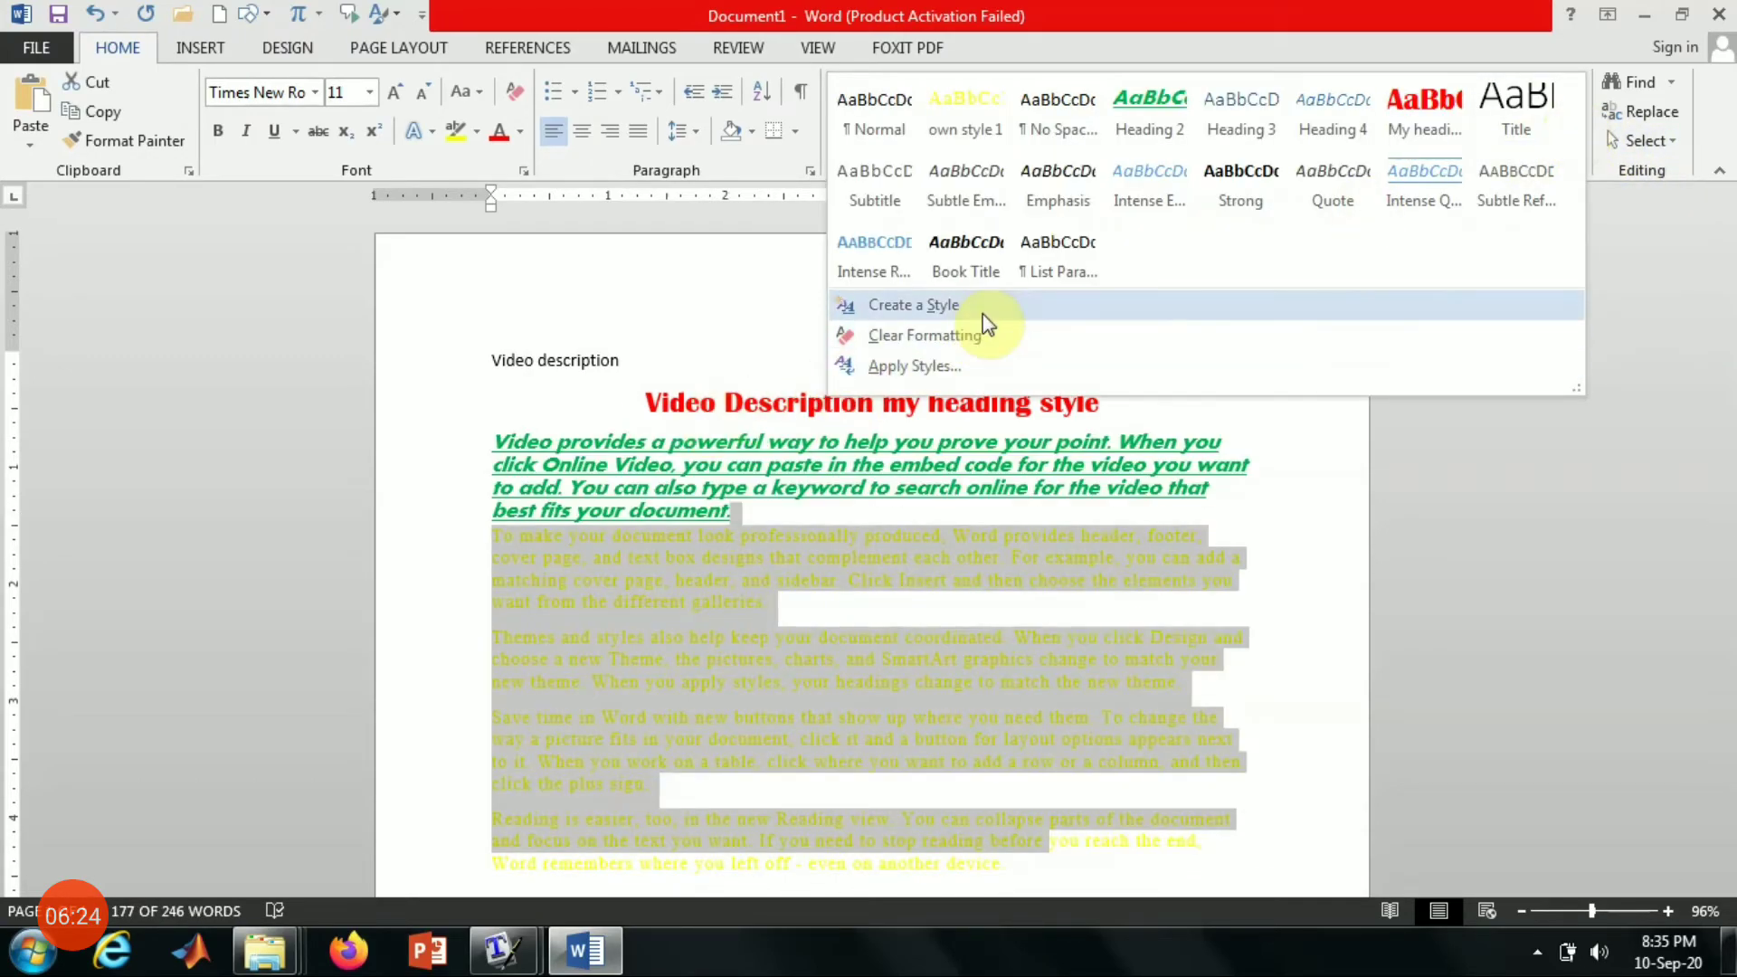
click(974, 348)
click(959, 733)
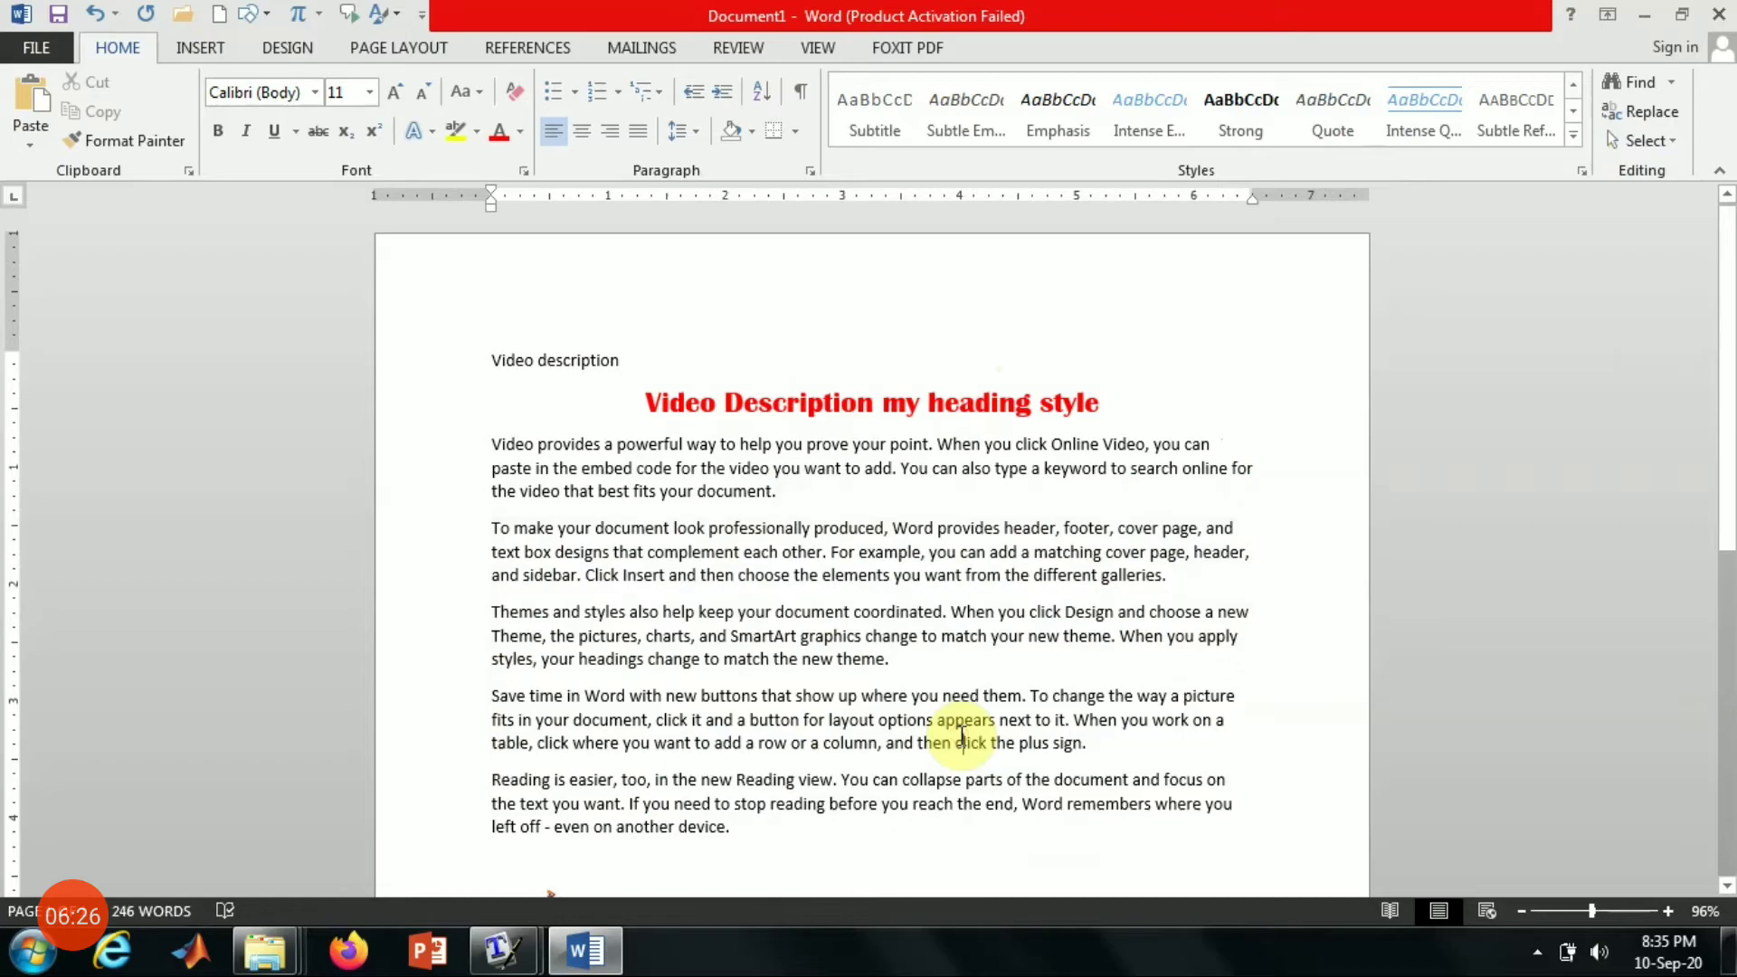
Step: Use Apply Styles to set "own style 1" on the "Save time in Word" paragraph and review the style's modification settings without changes
scroll(1021, 676, down, 1)
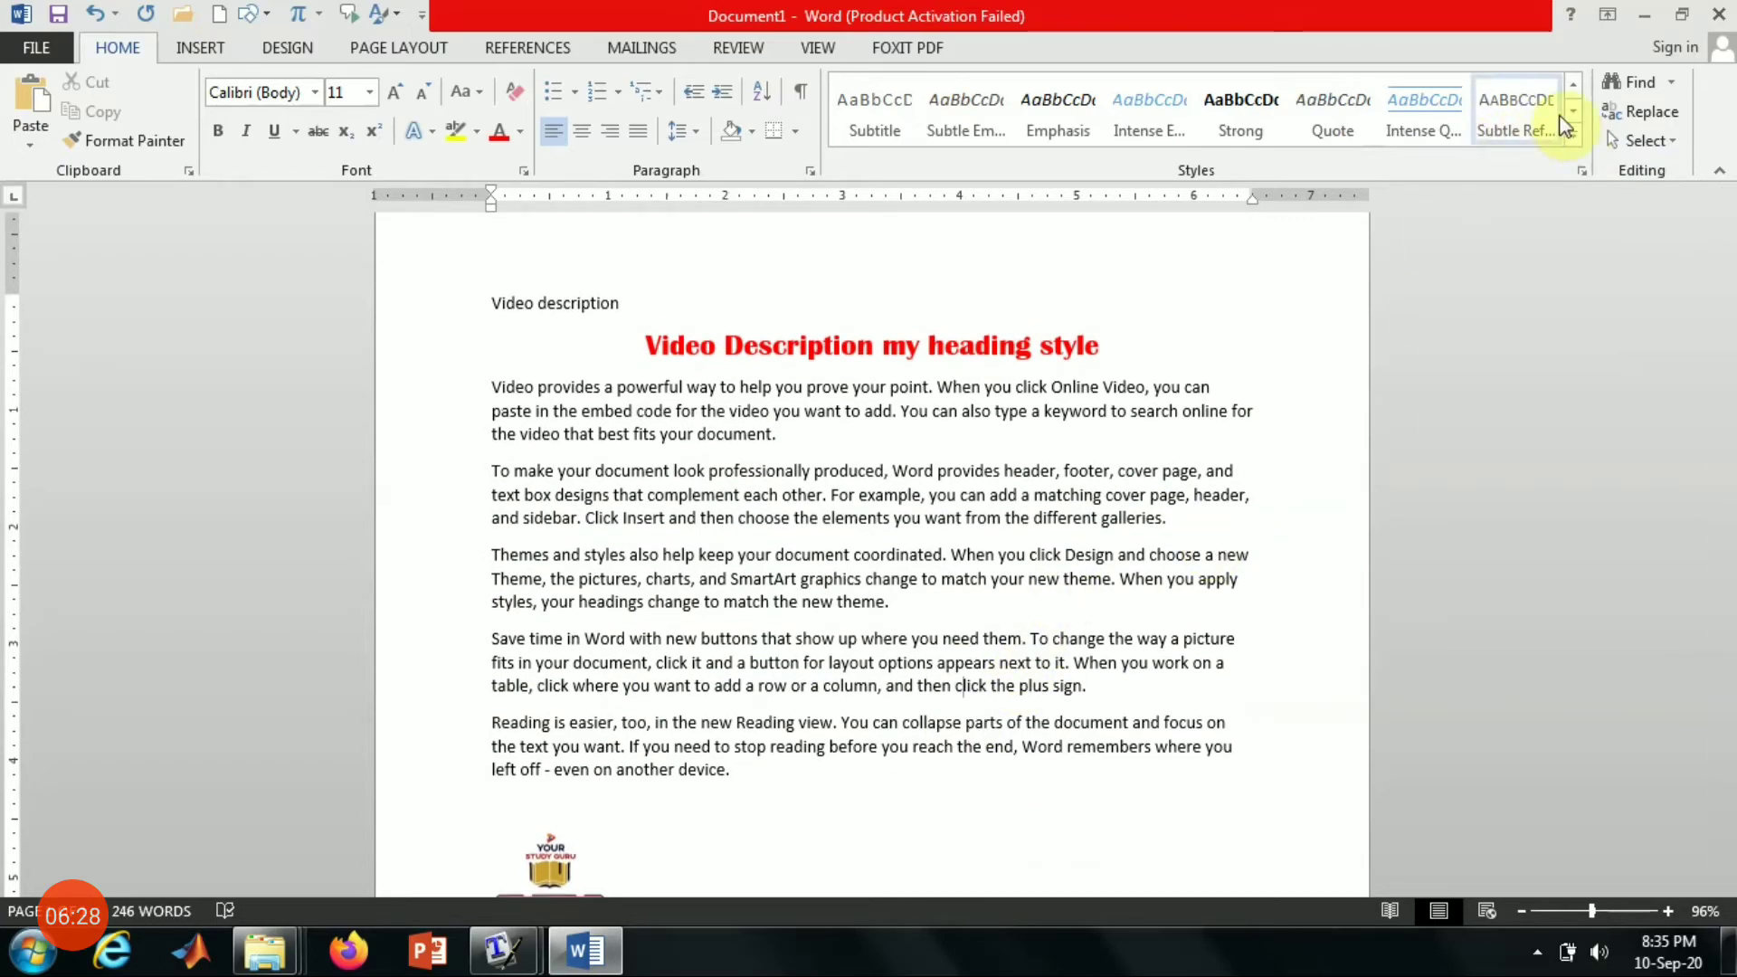
click(1579, 142)
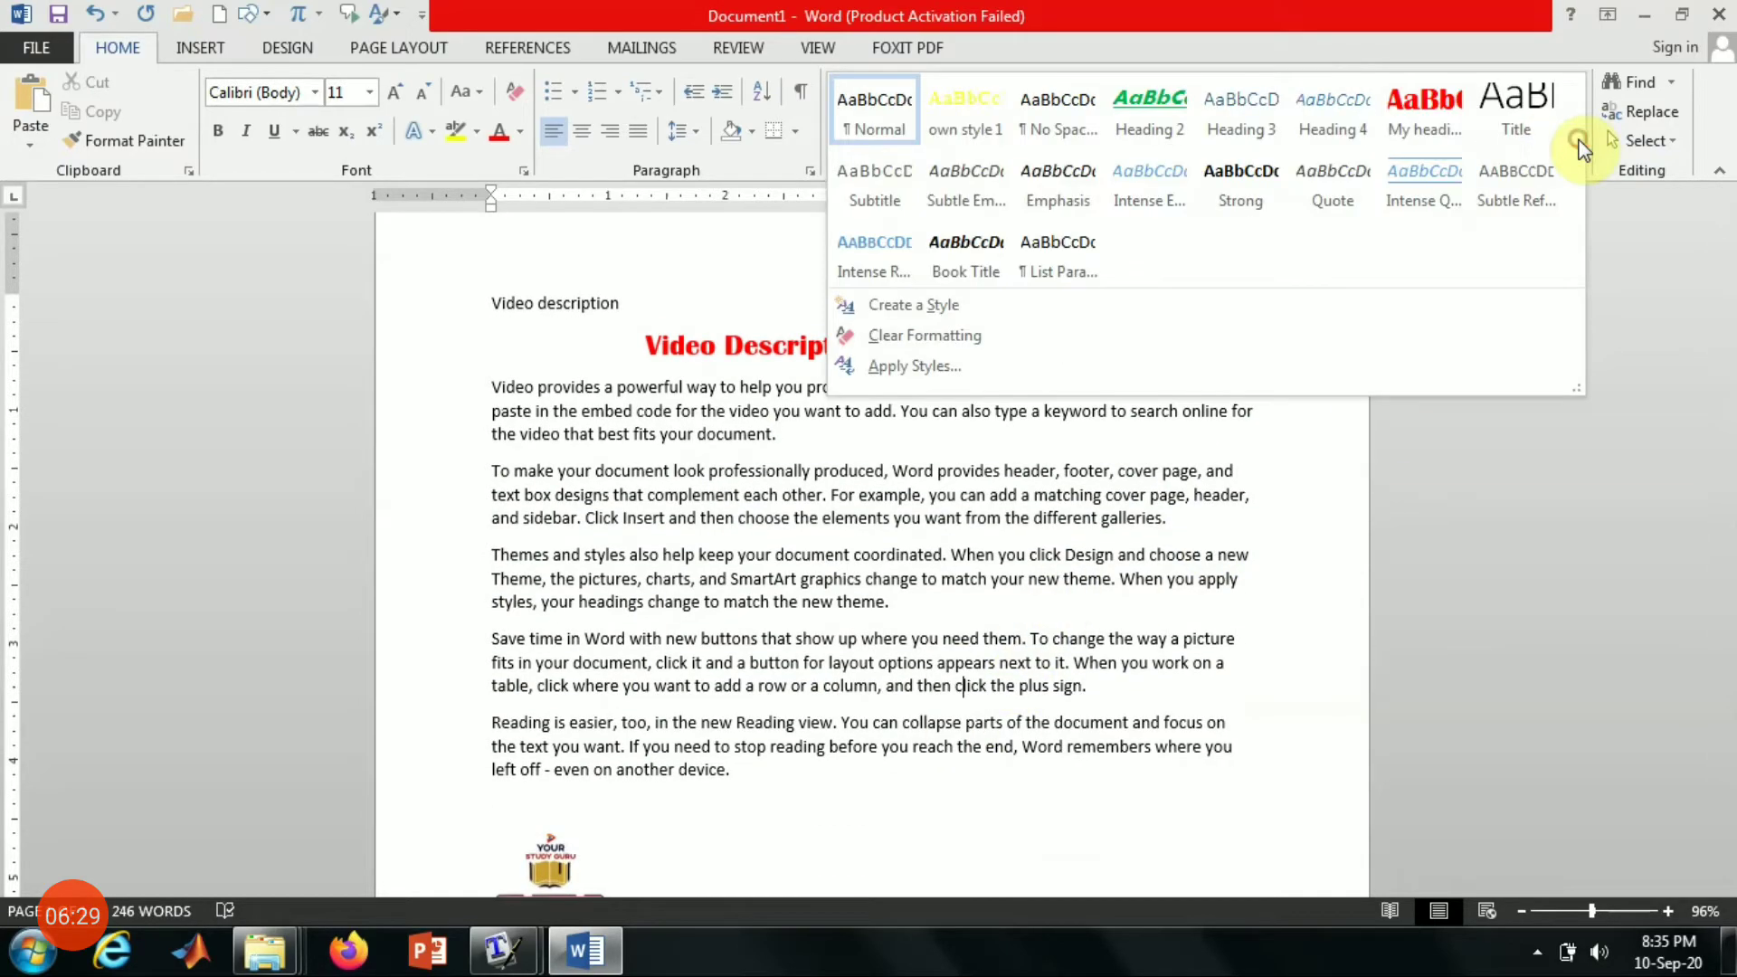
click(970, 371)
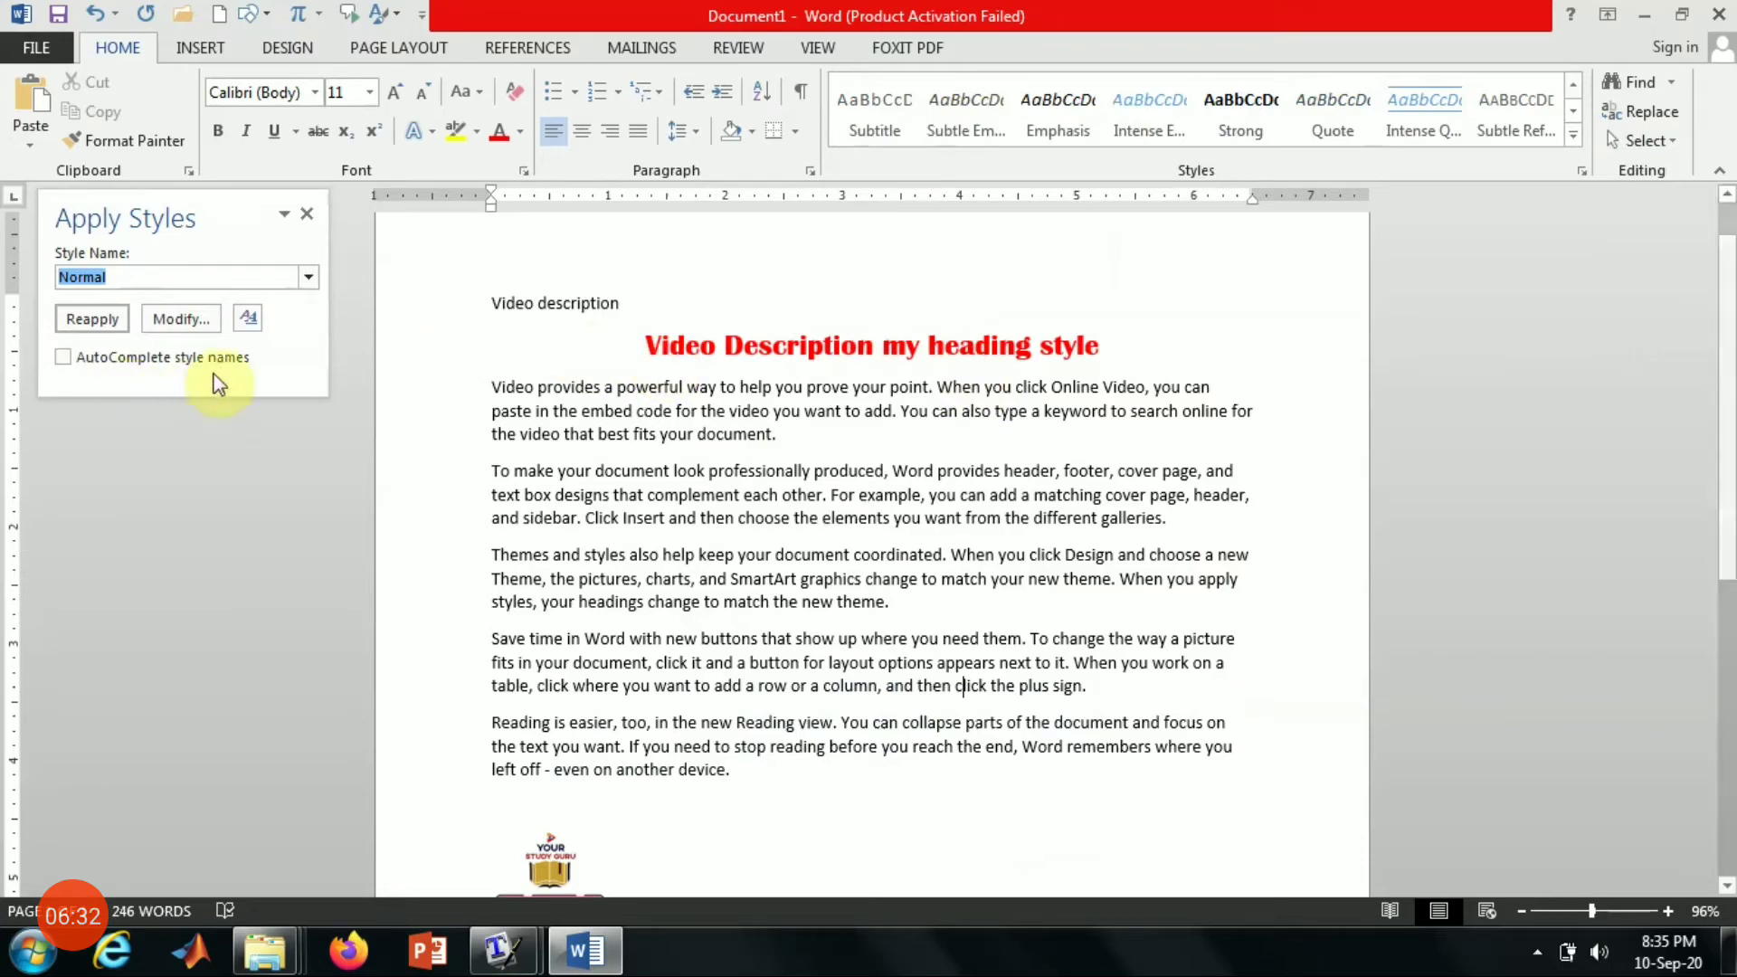
click(308, 277)
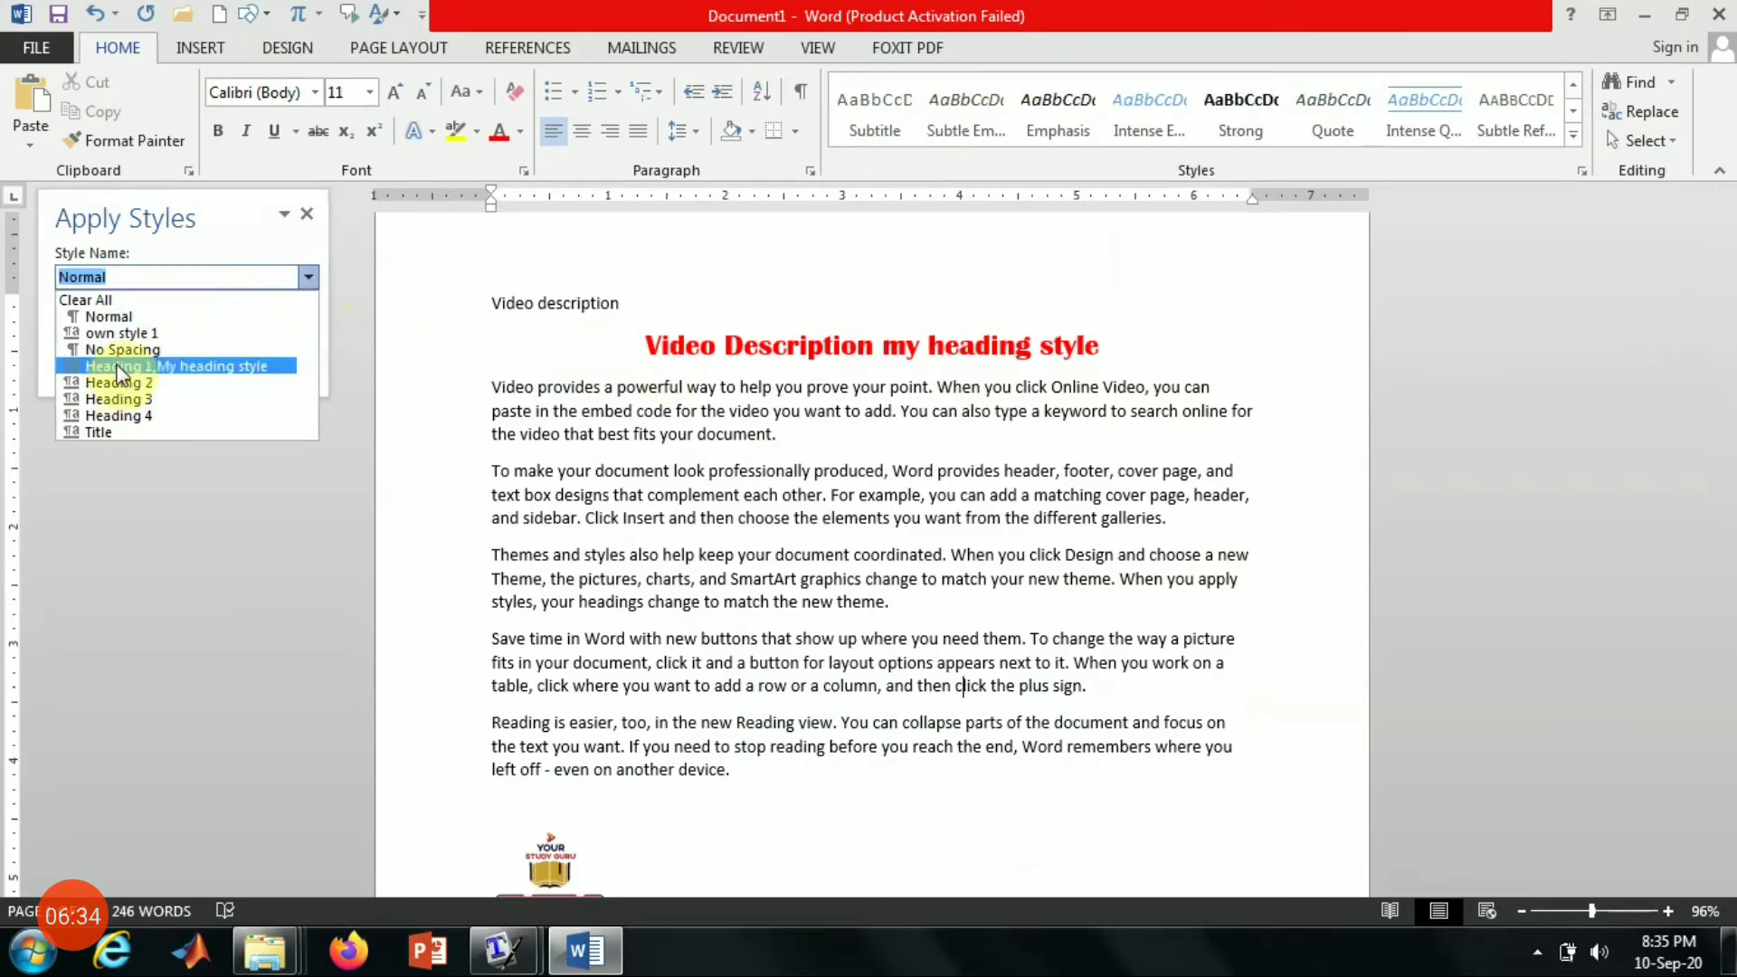
click(129, 335)
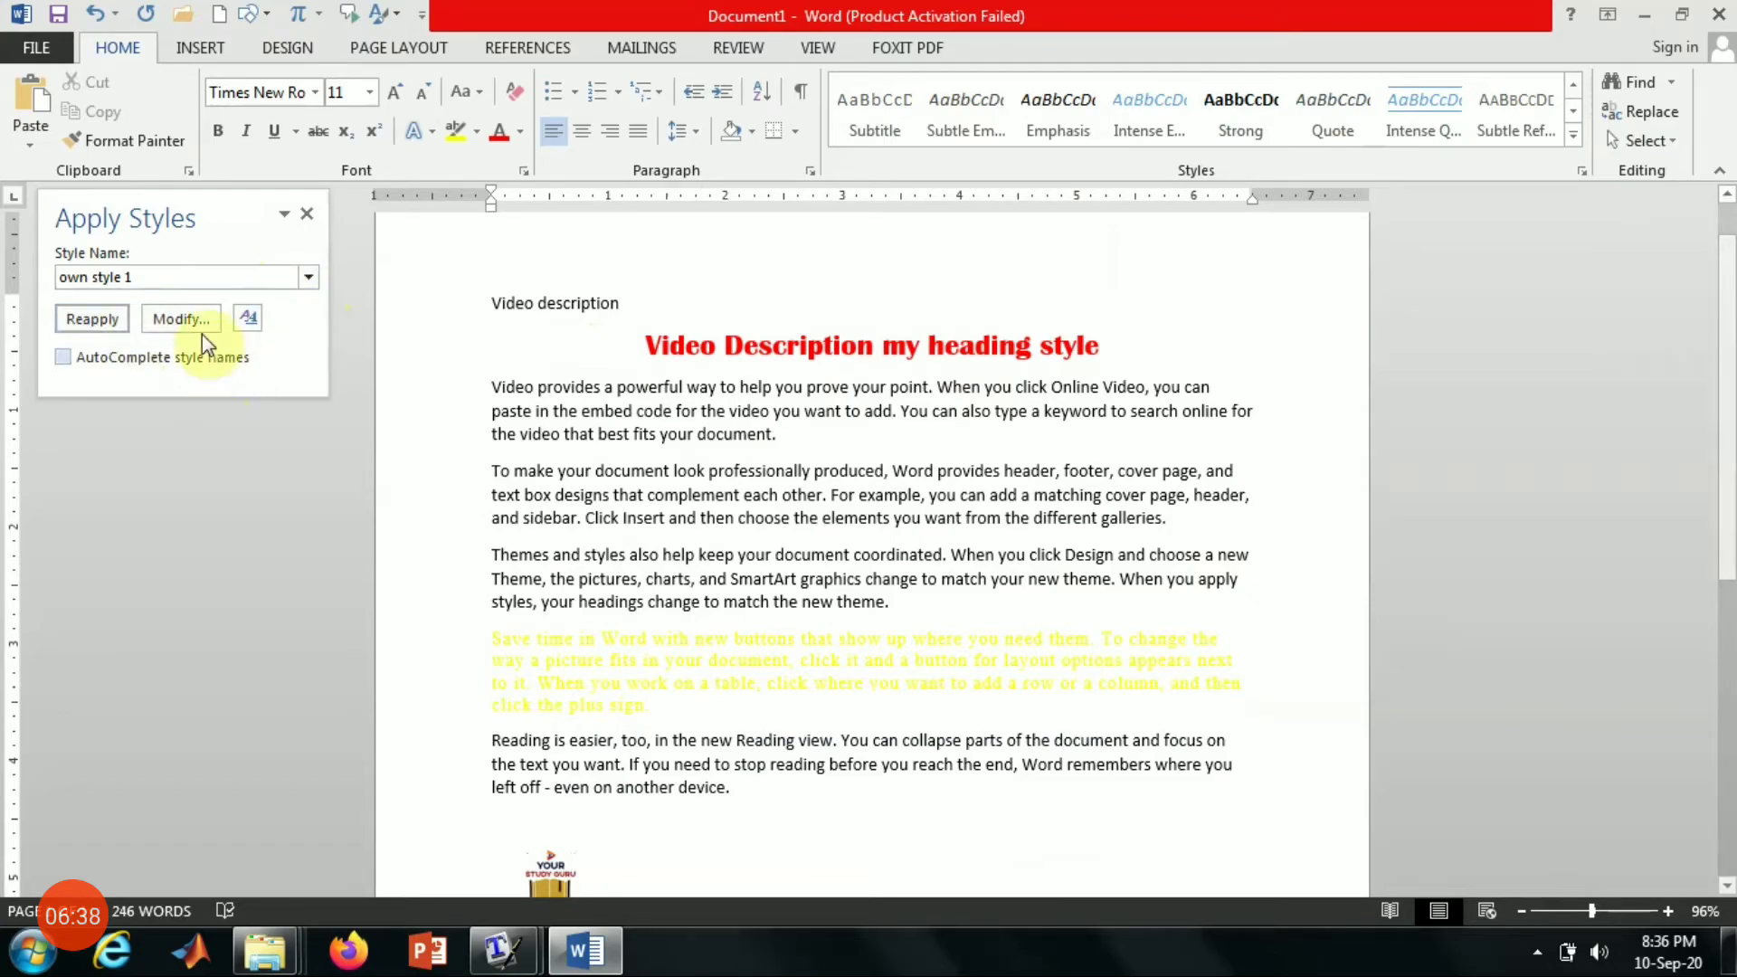
click(179, 319)
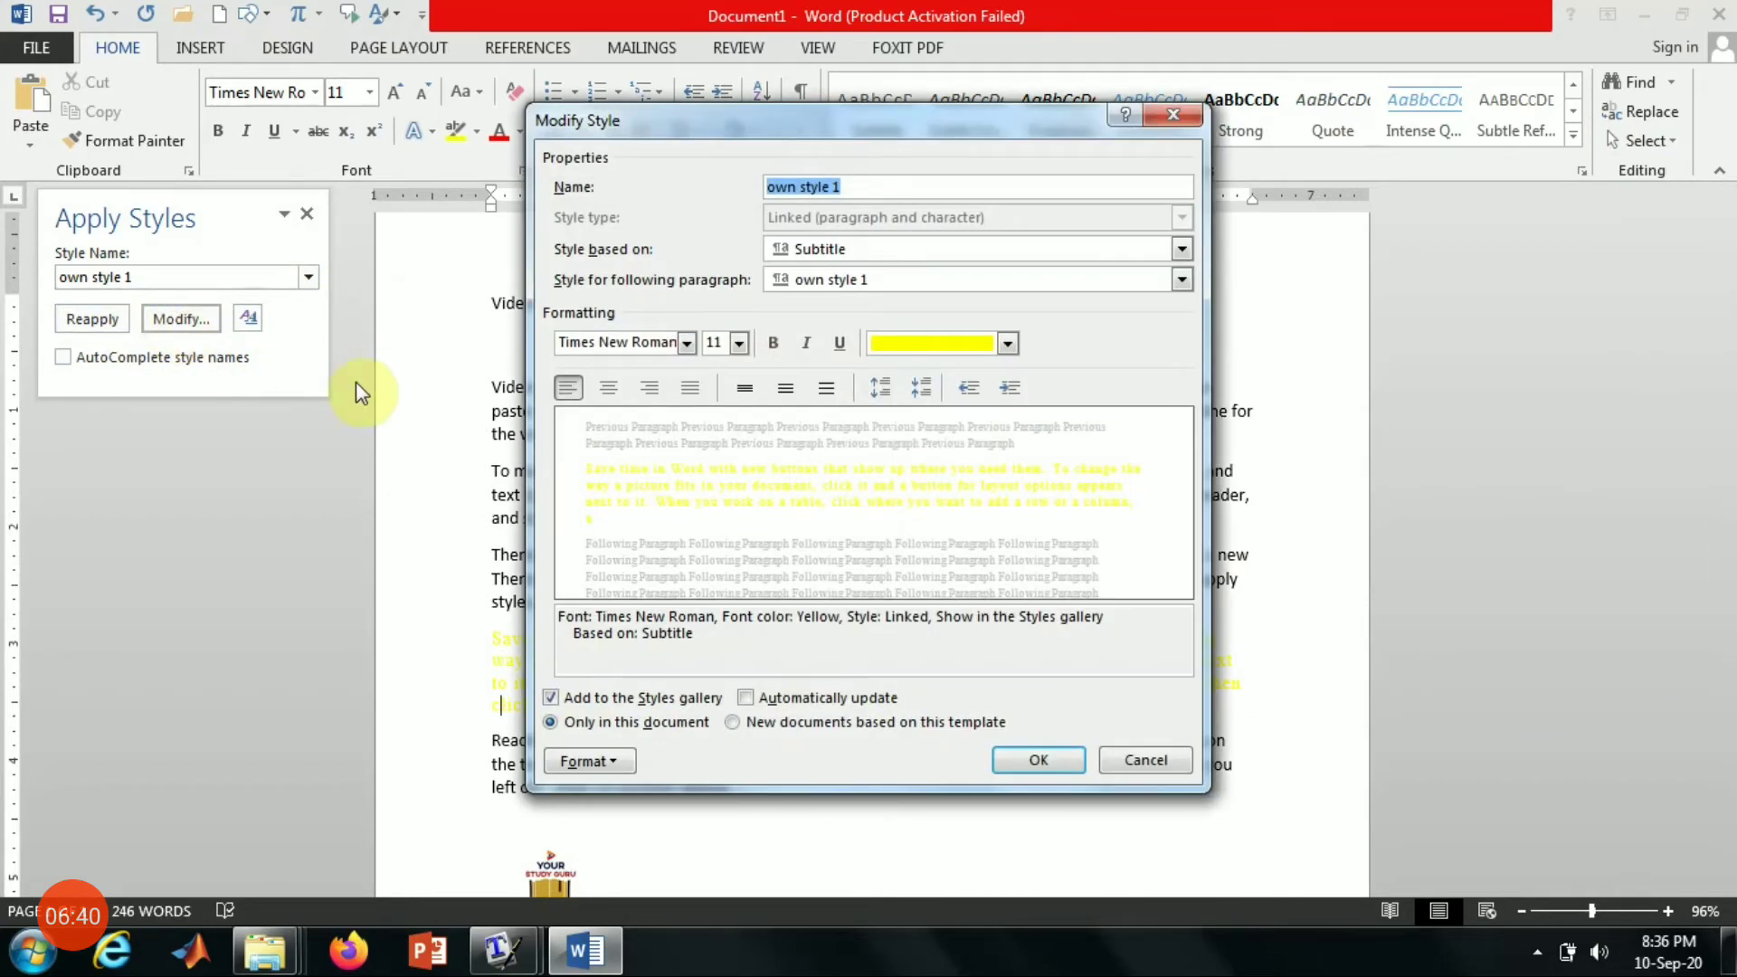
click(1181, 114)
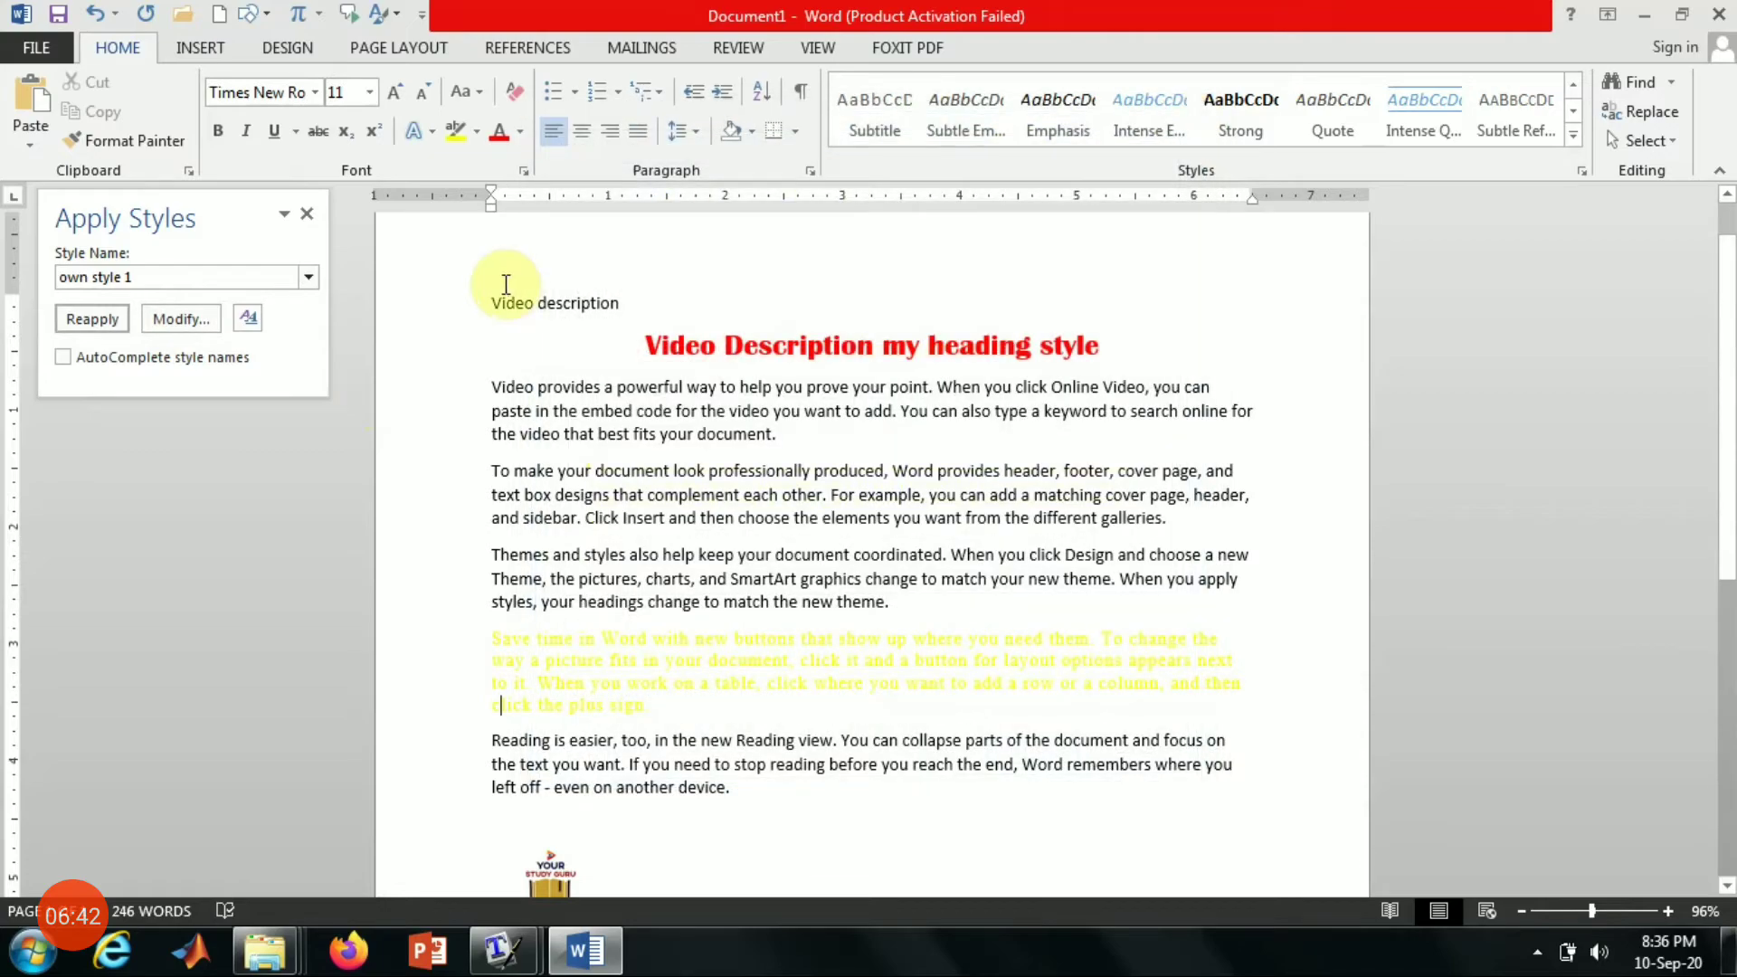
Step: Open the full styles list and try the Intense Quote and Quote styles on the "Save time in Word" paragraph
click(249, 318)
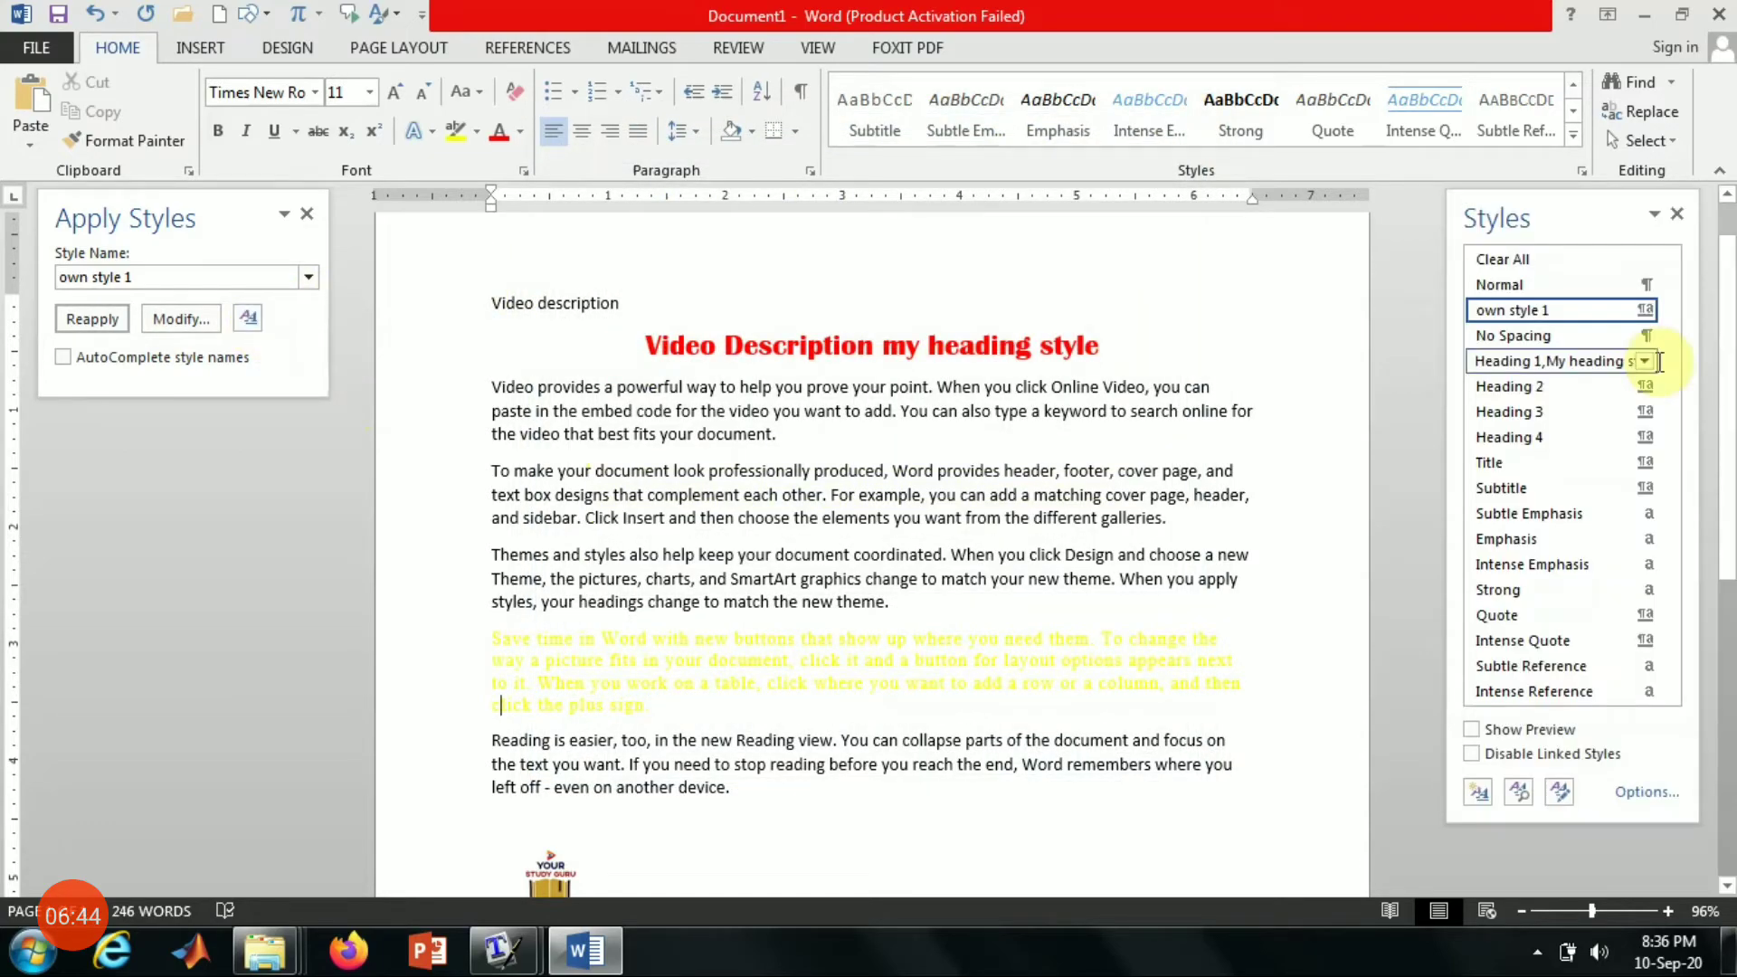
scroll(1560, 498, down, 3)
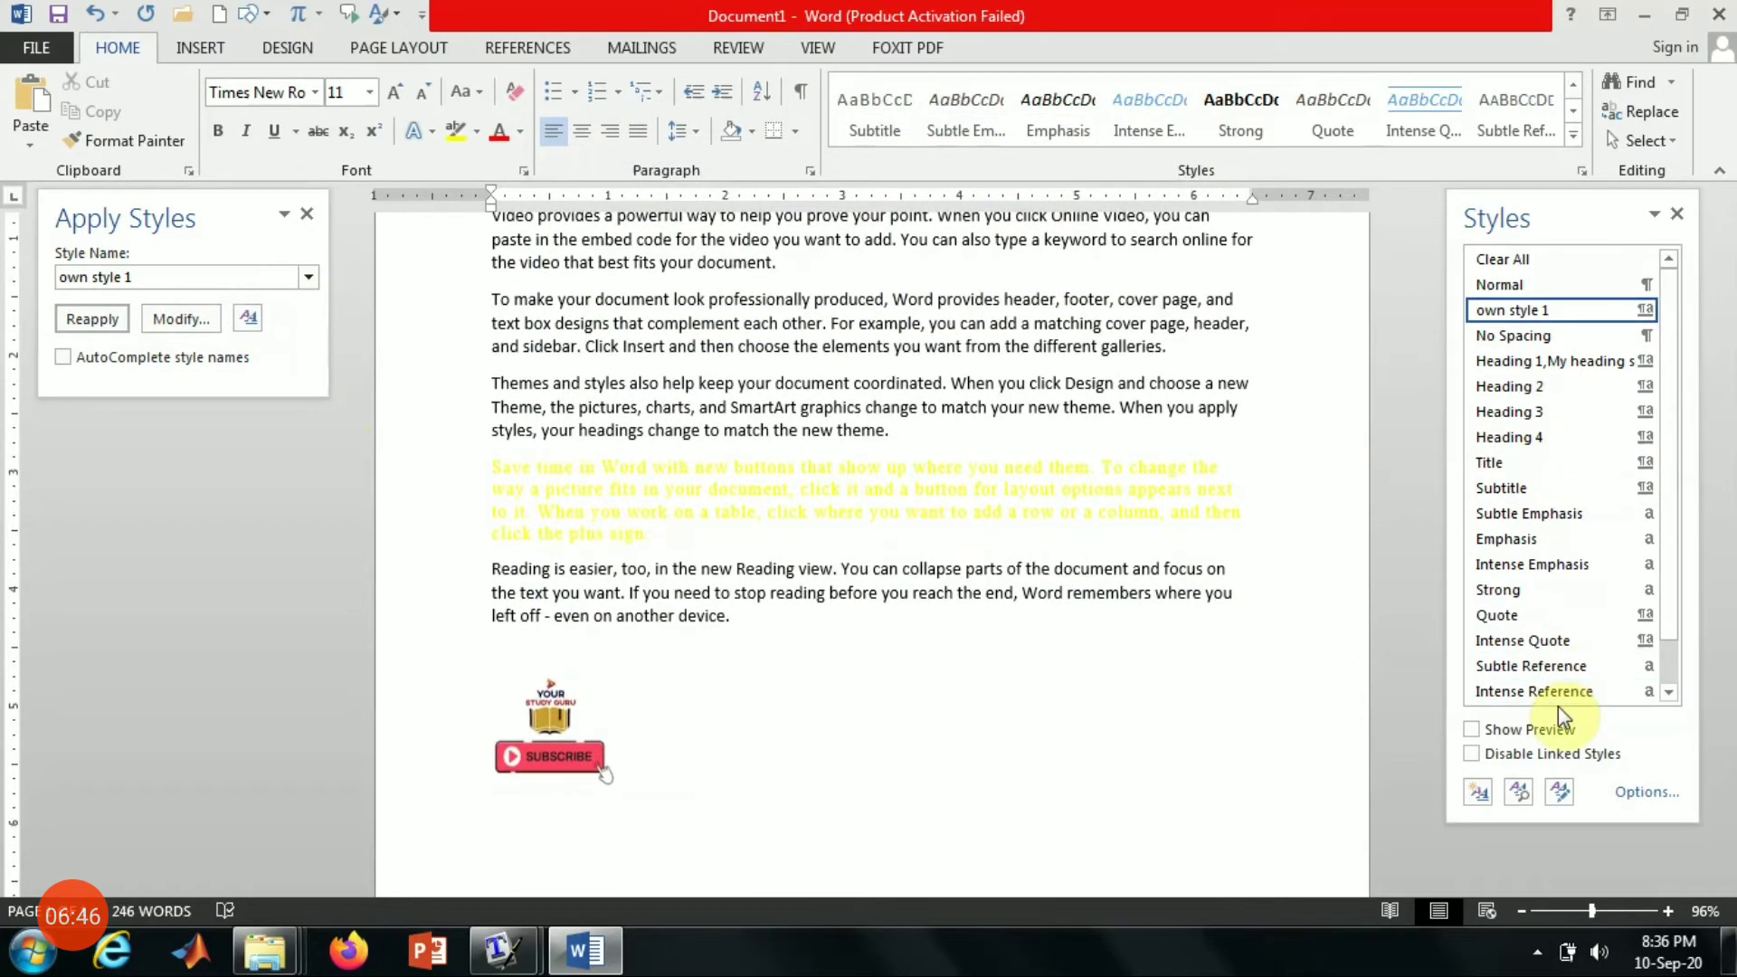
click(1555, 641)
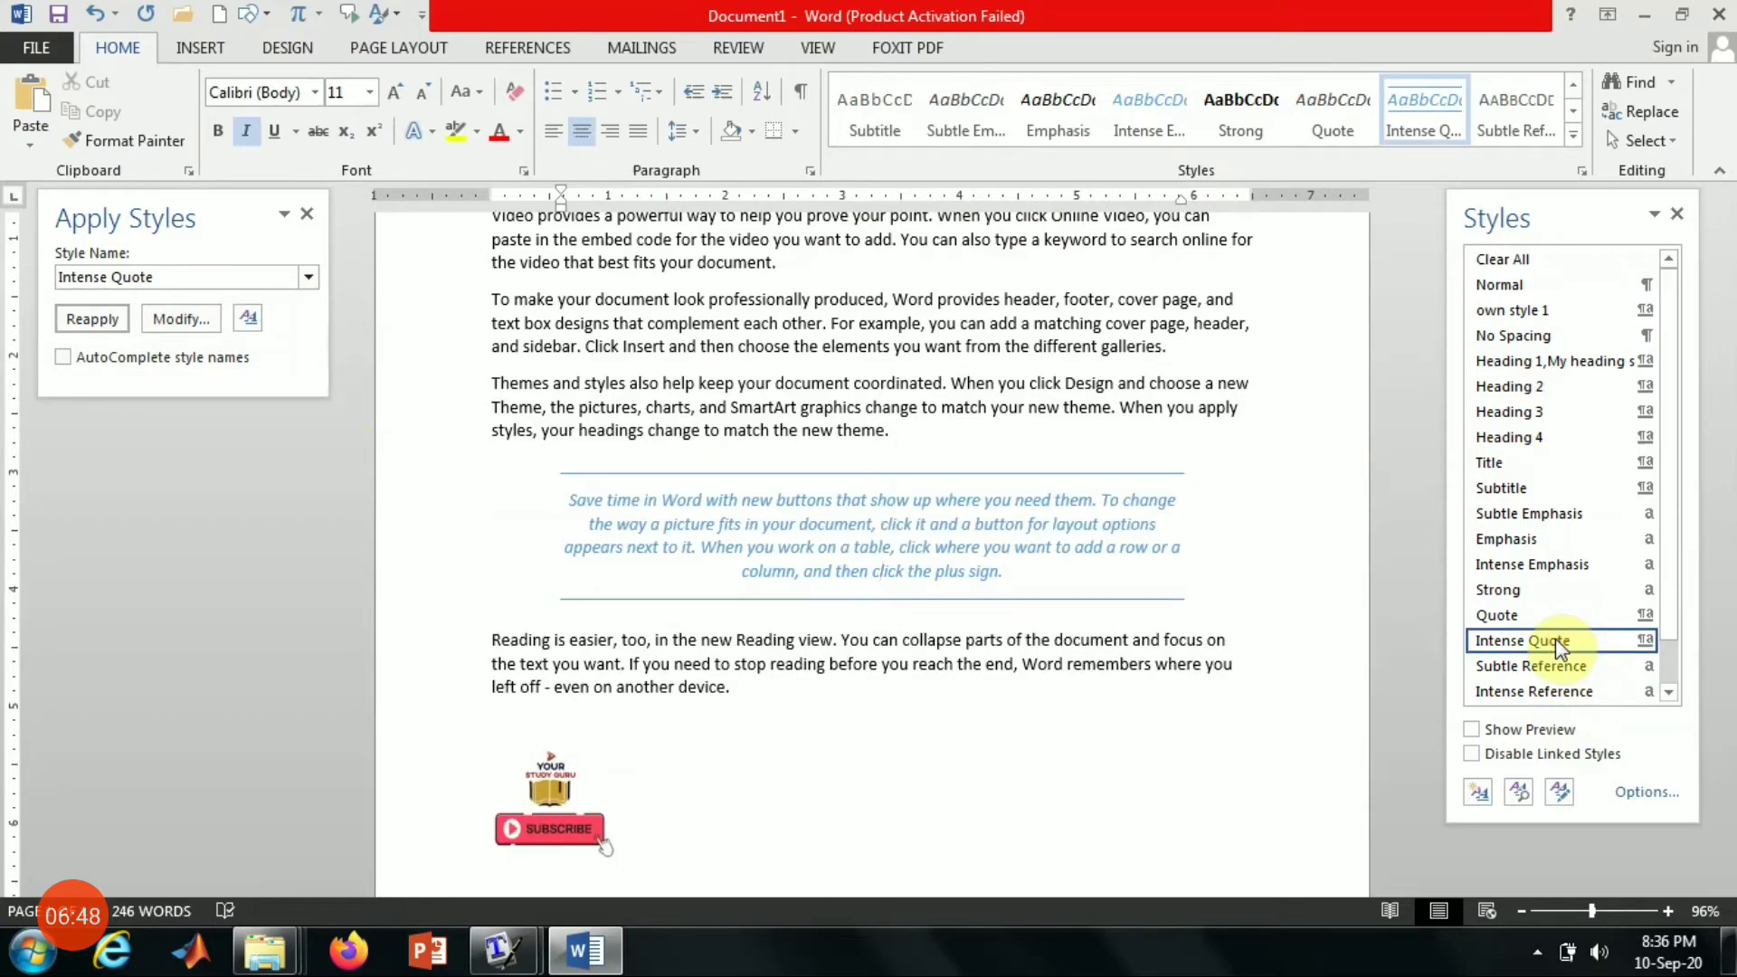
click(1557, 617)
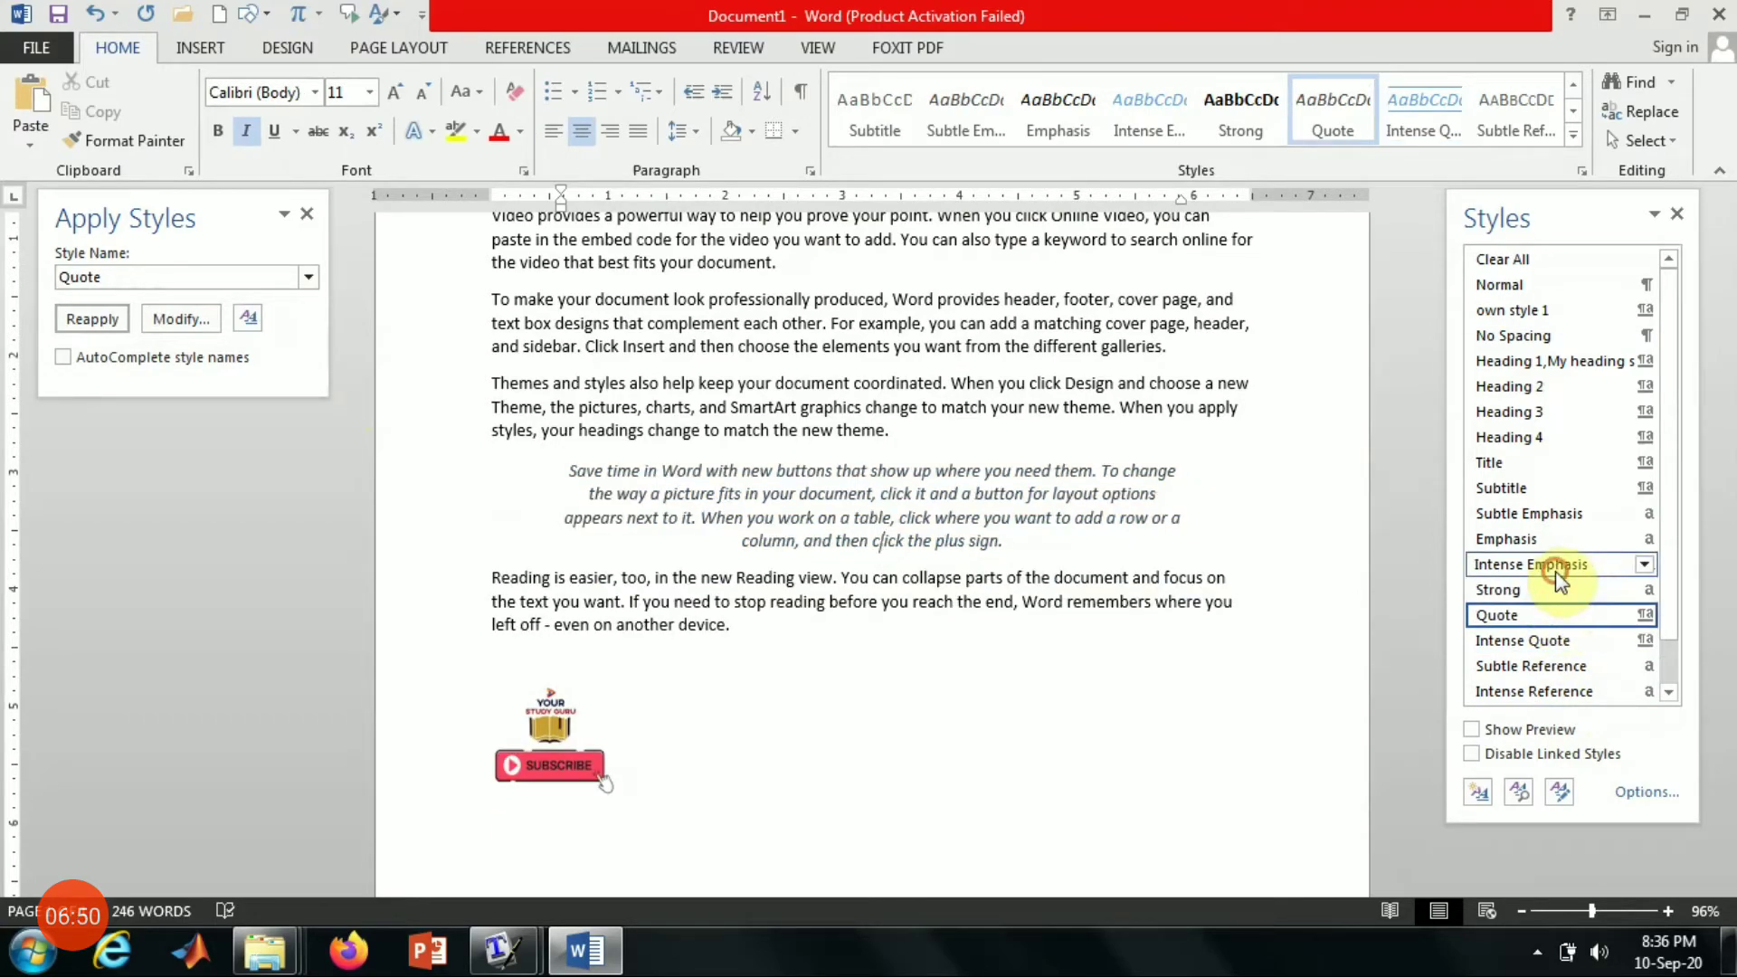
Step: Try Intense Emphasis and Intense Reference on the word "click", and No Spacing and Subtitle on its whole paragraph
click(1555, 572)
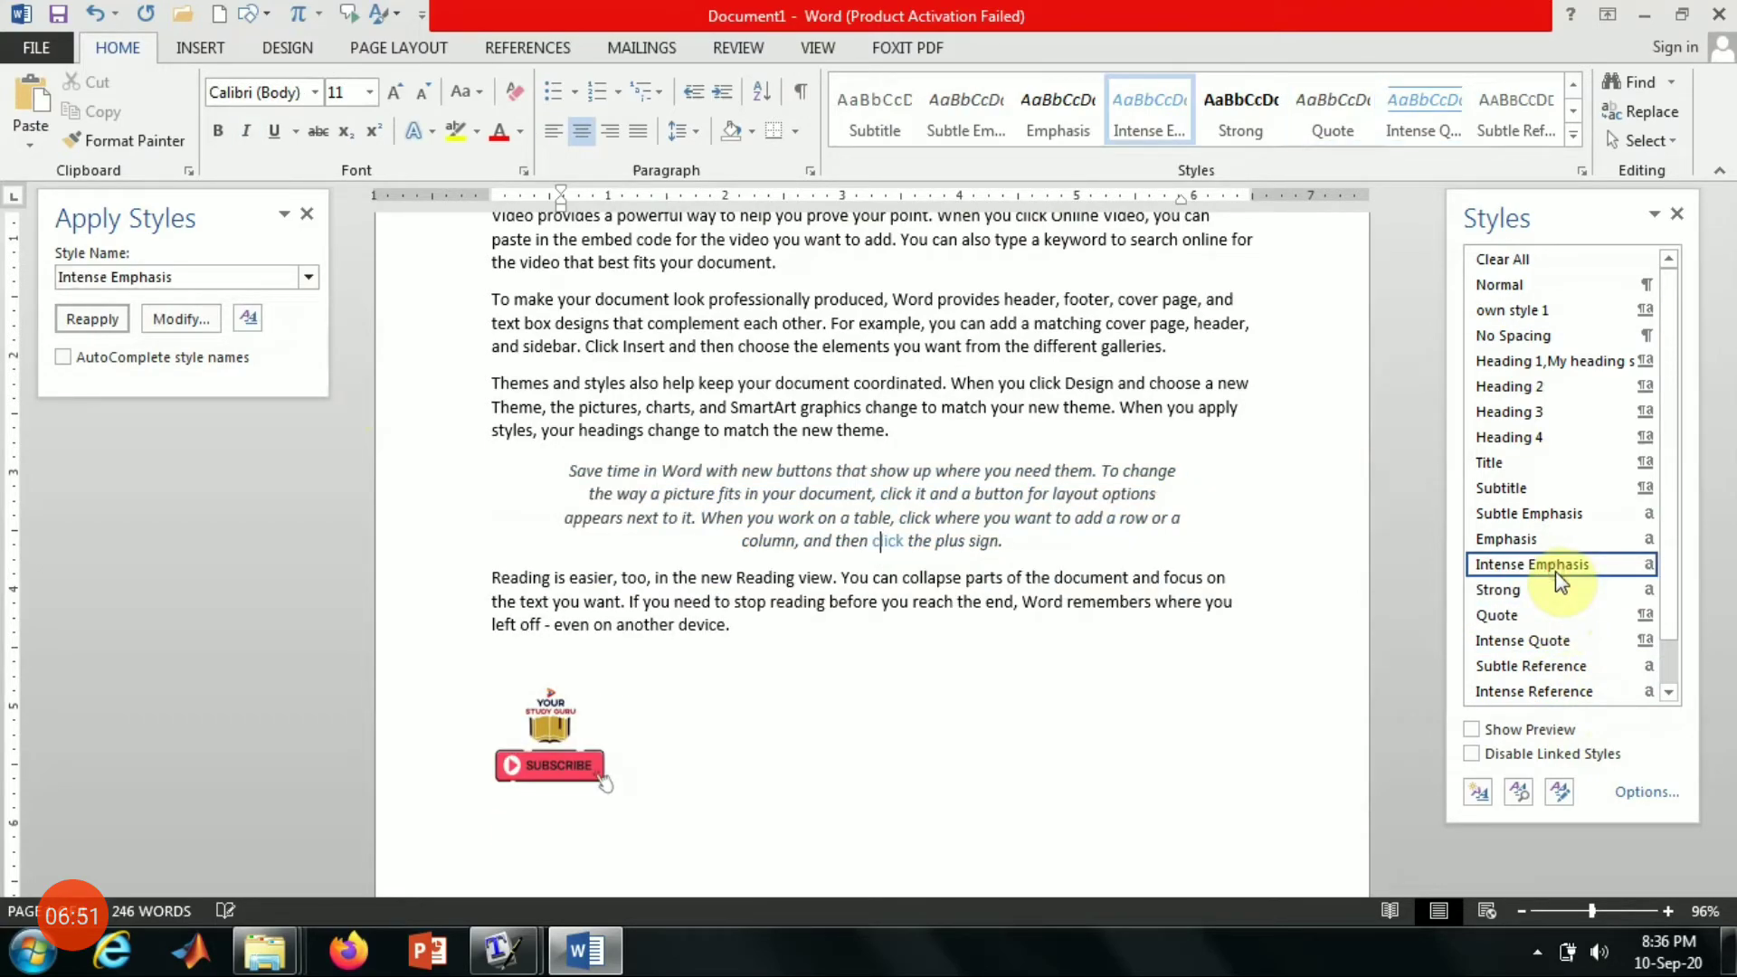
click(1568, 693)
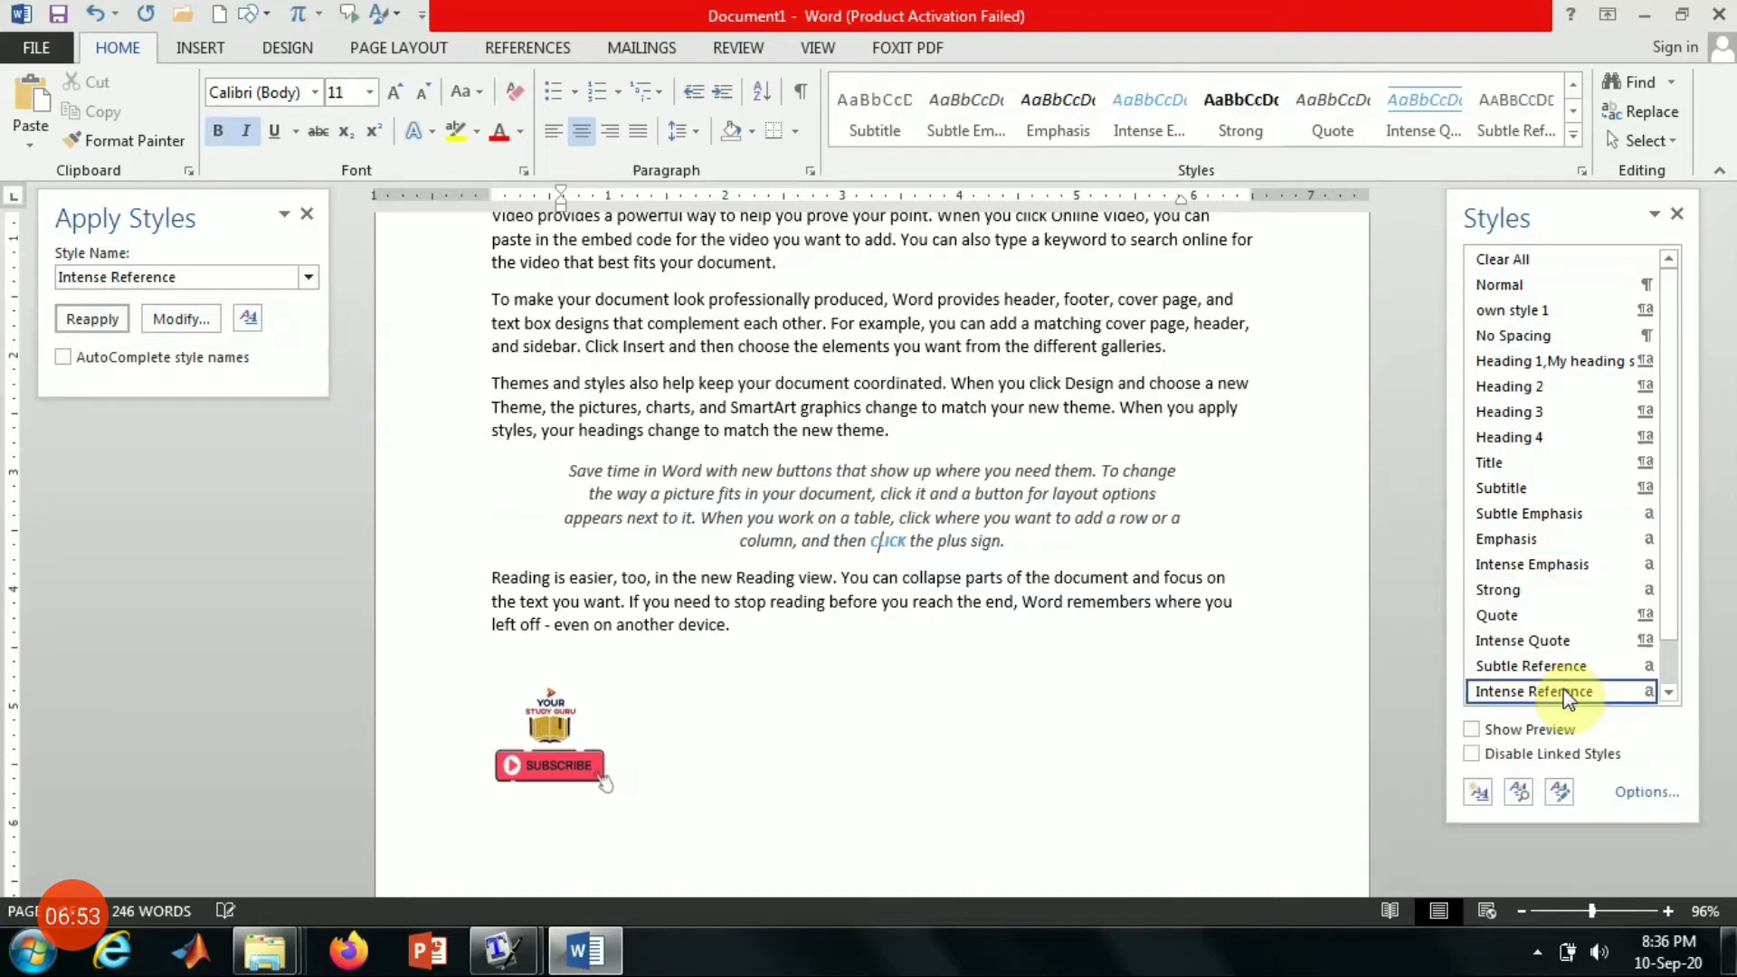
click(1568, 341)
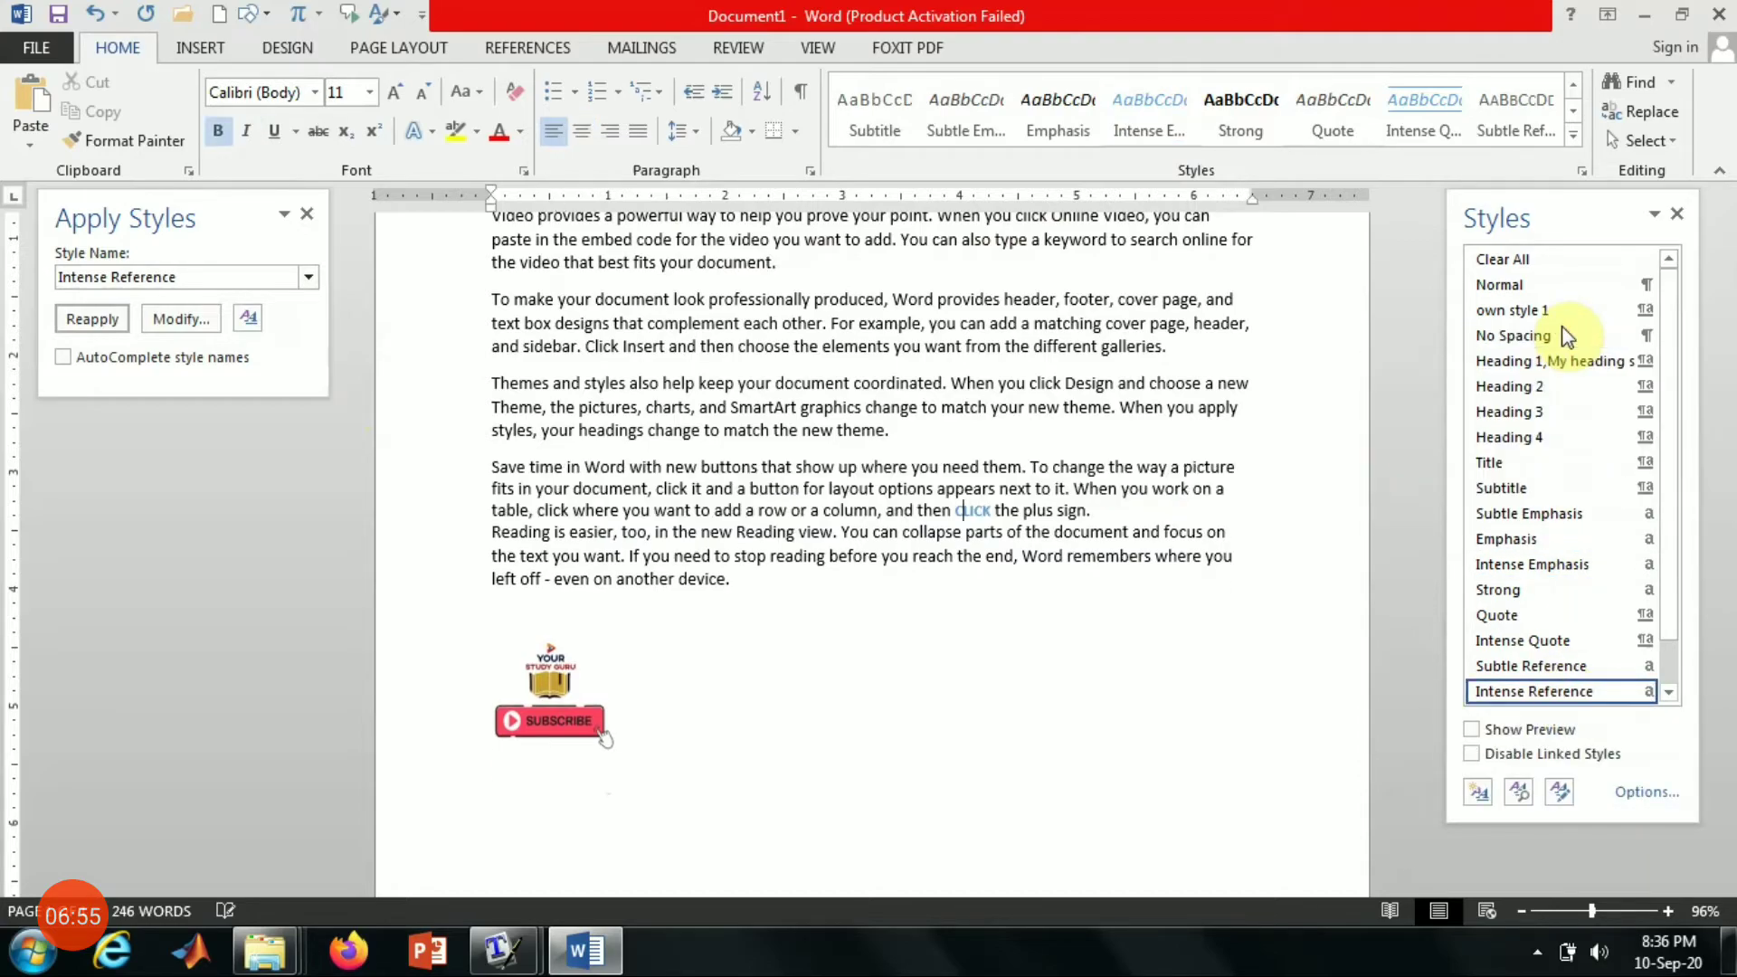
click(1529, 492)
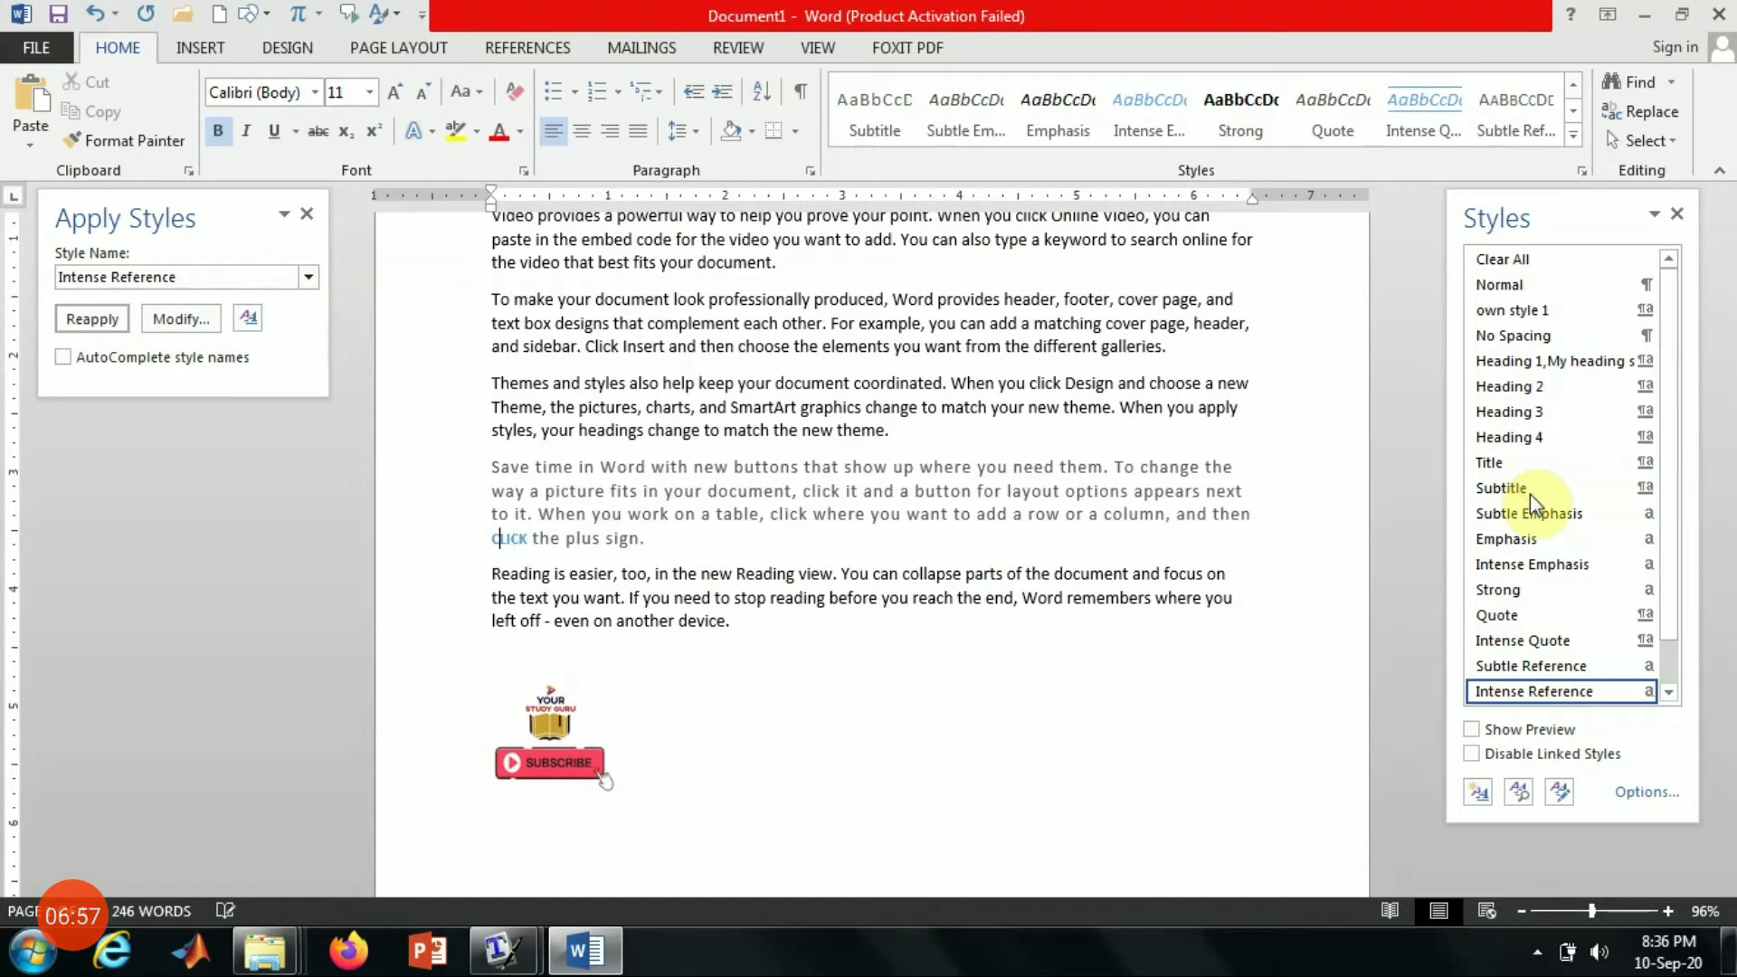
Step: Apply Emphasis to the word "click" and Intense Quote to its whole paragraph, and close the Apply Styles and Styles panes
click(1529, 540)
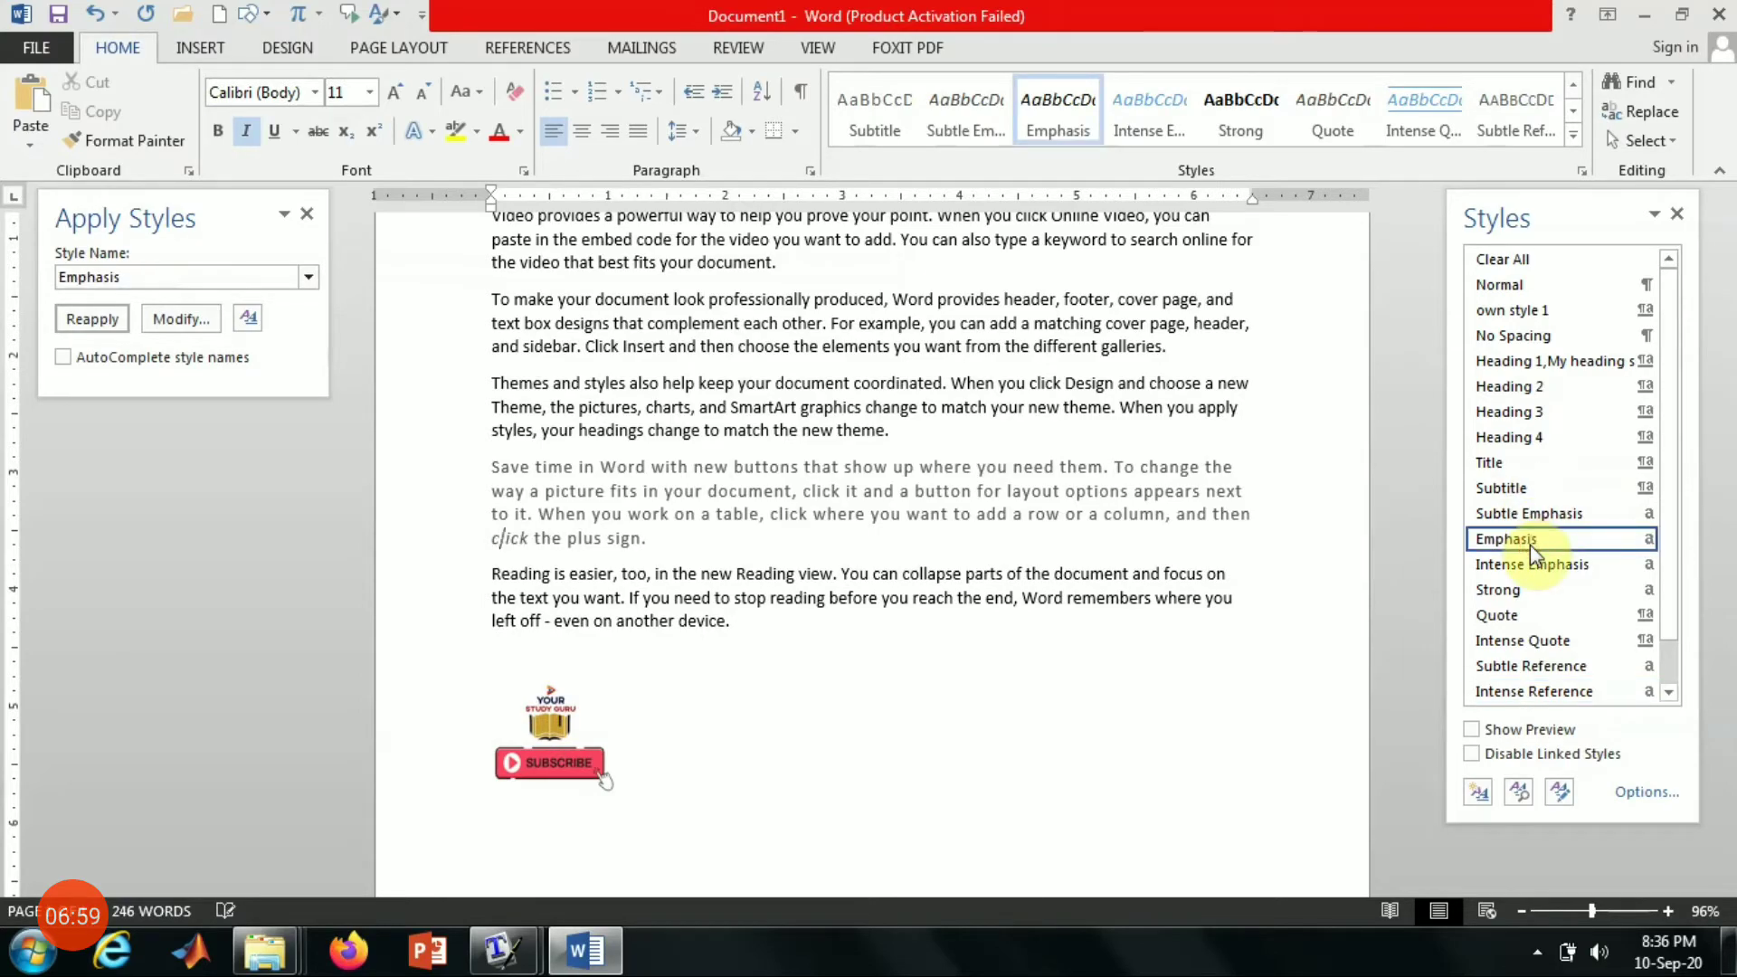
click(1545, 641)
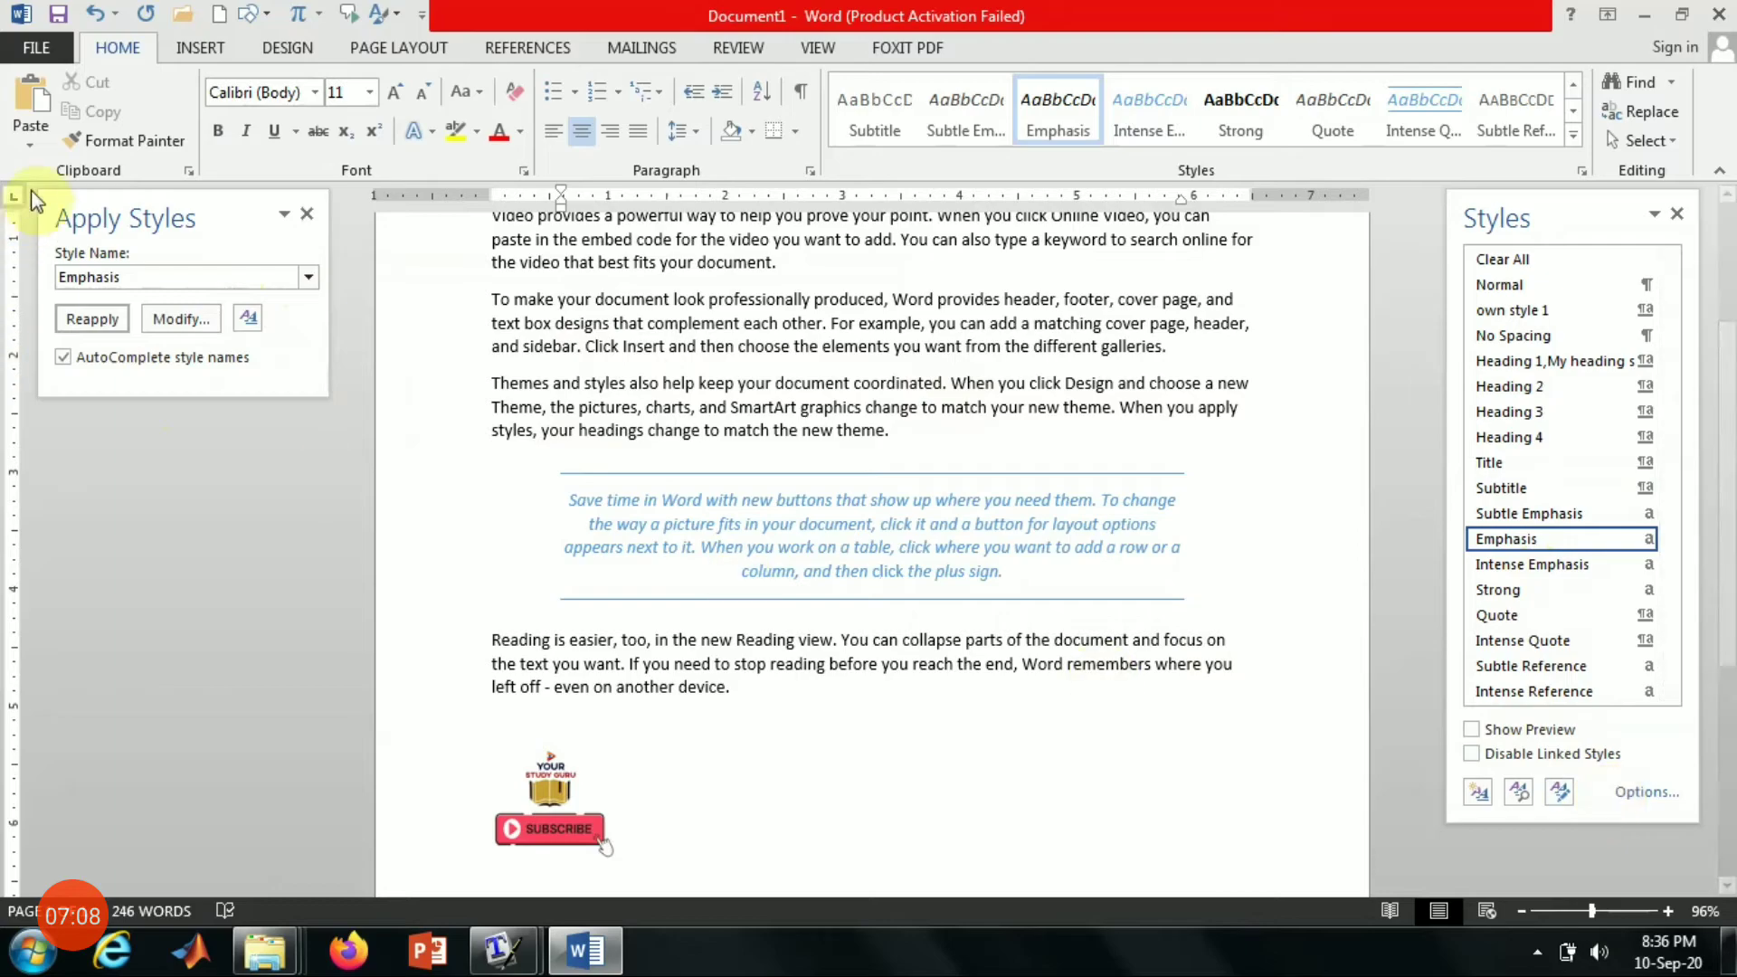
click(308, 217)
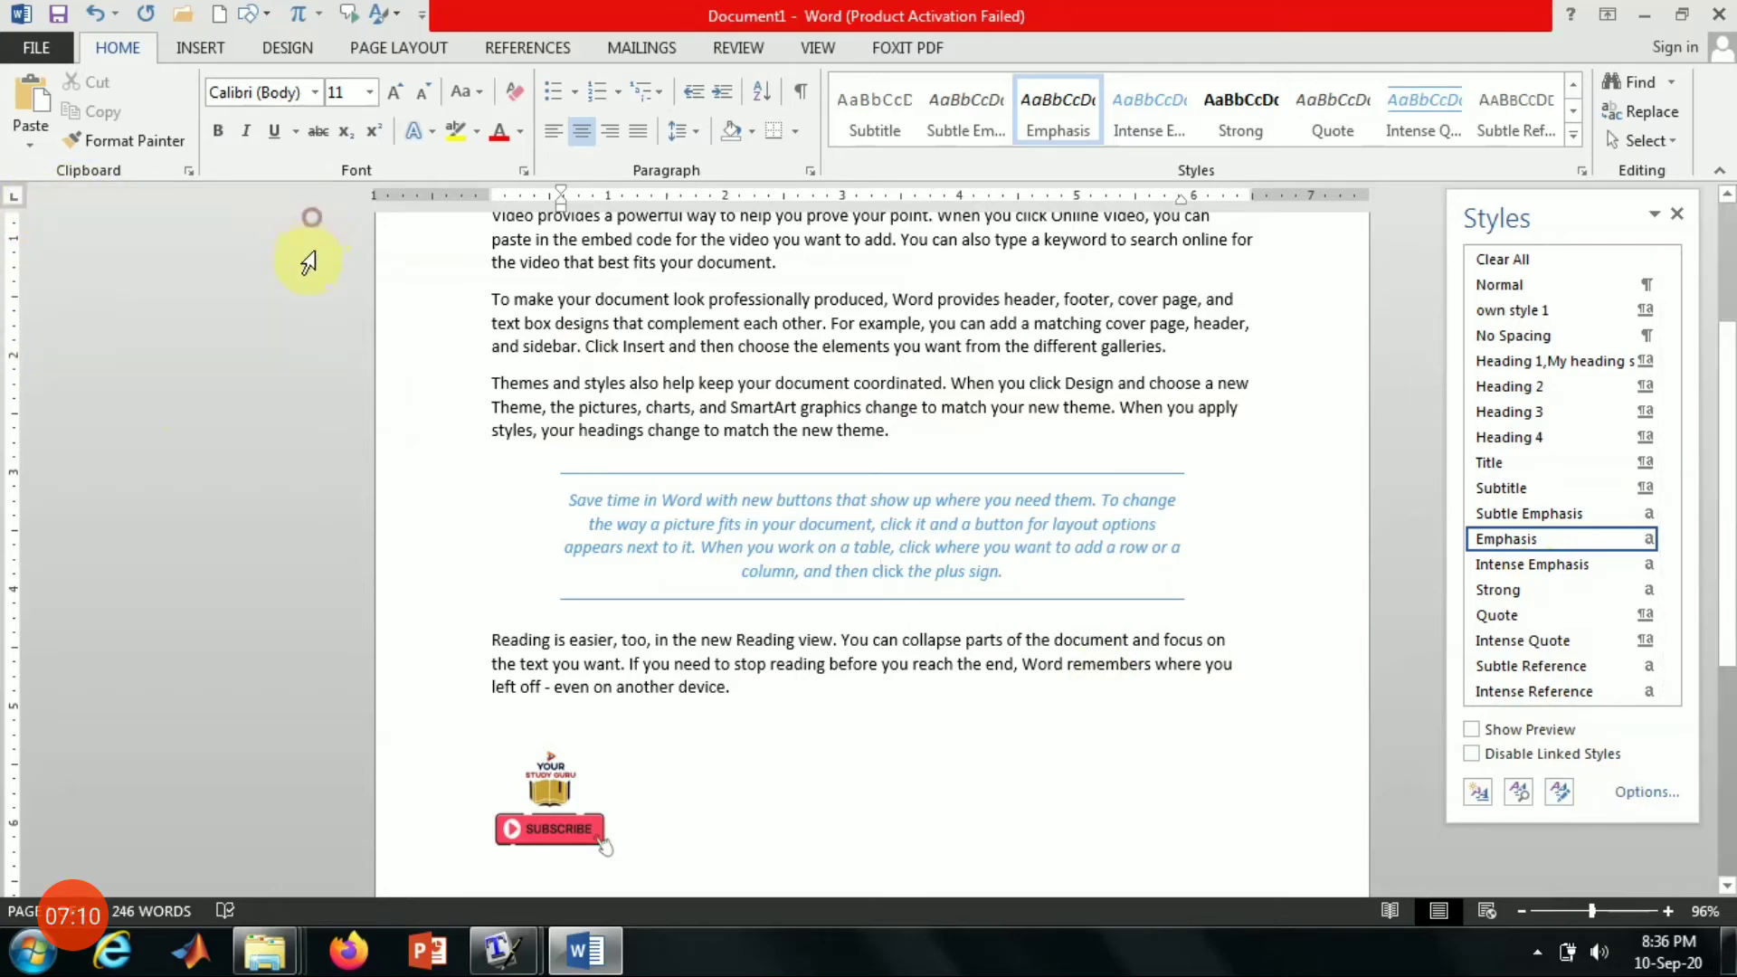
click(1677, 211)
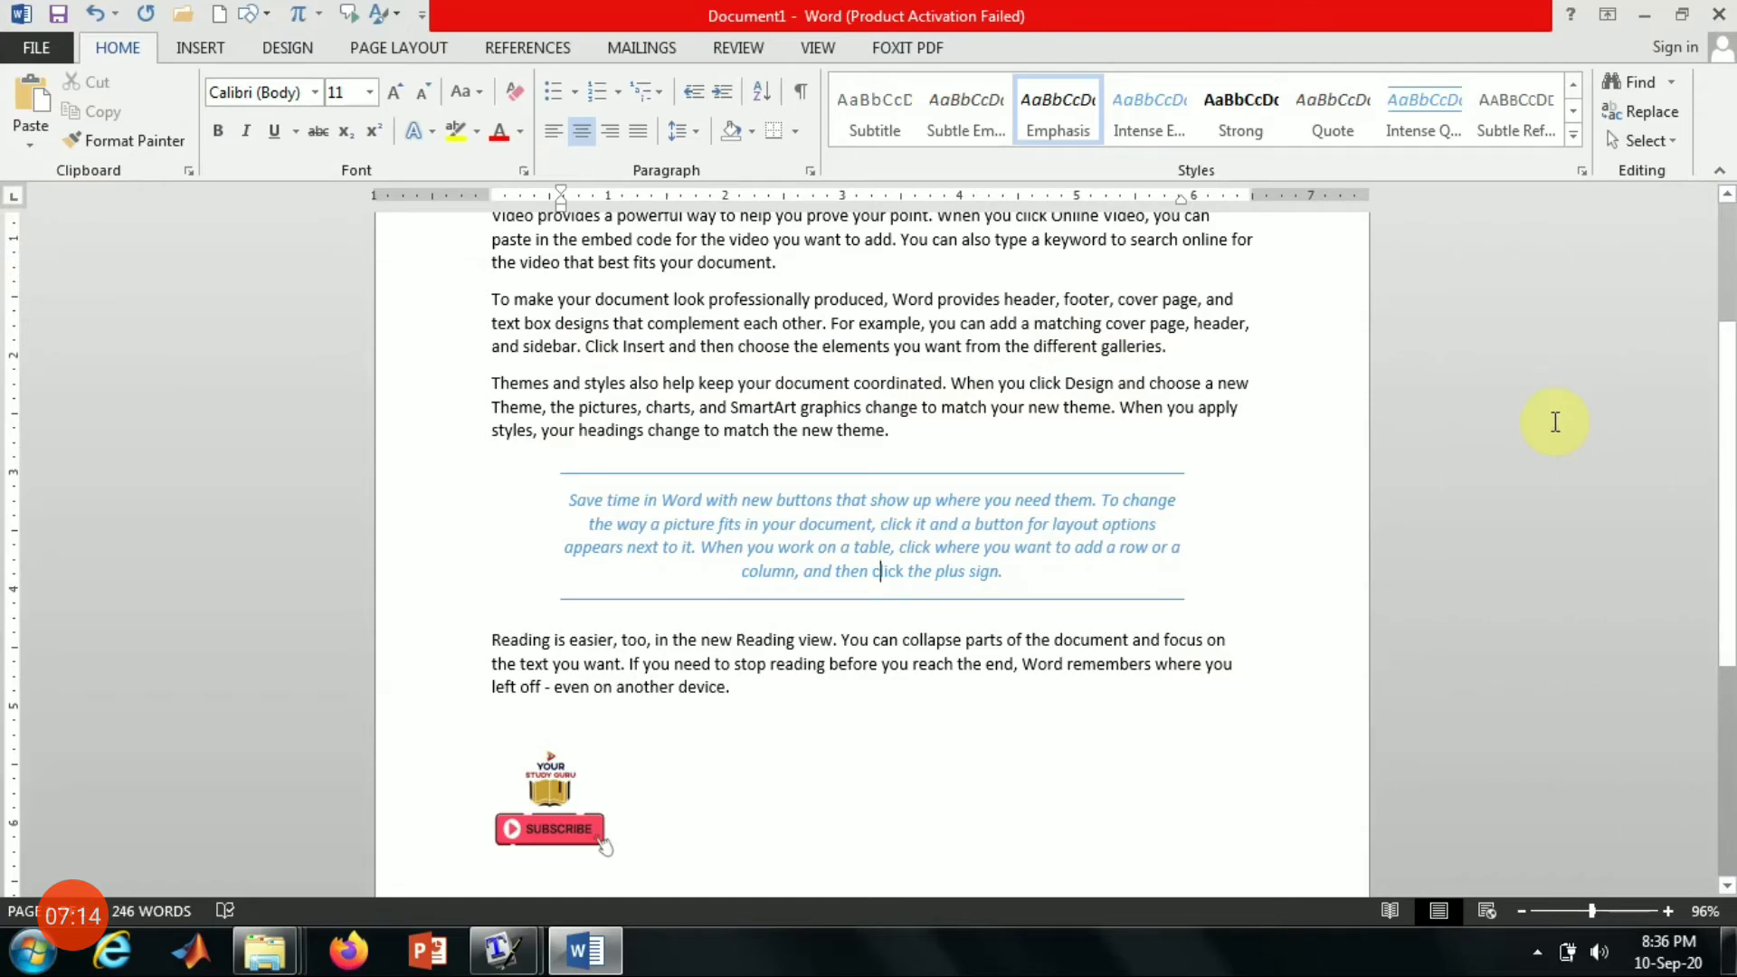
Step: Replace all the text above the logo, including both headings, with sample paragraphs generated by =rand()
scroll(1101, 497, up, 3)
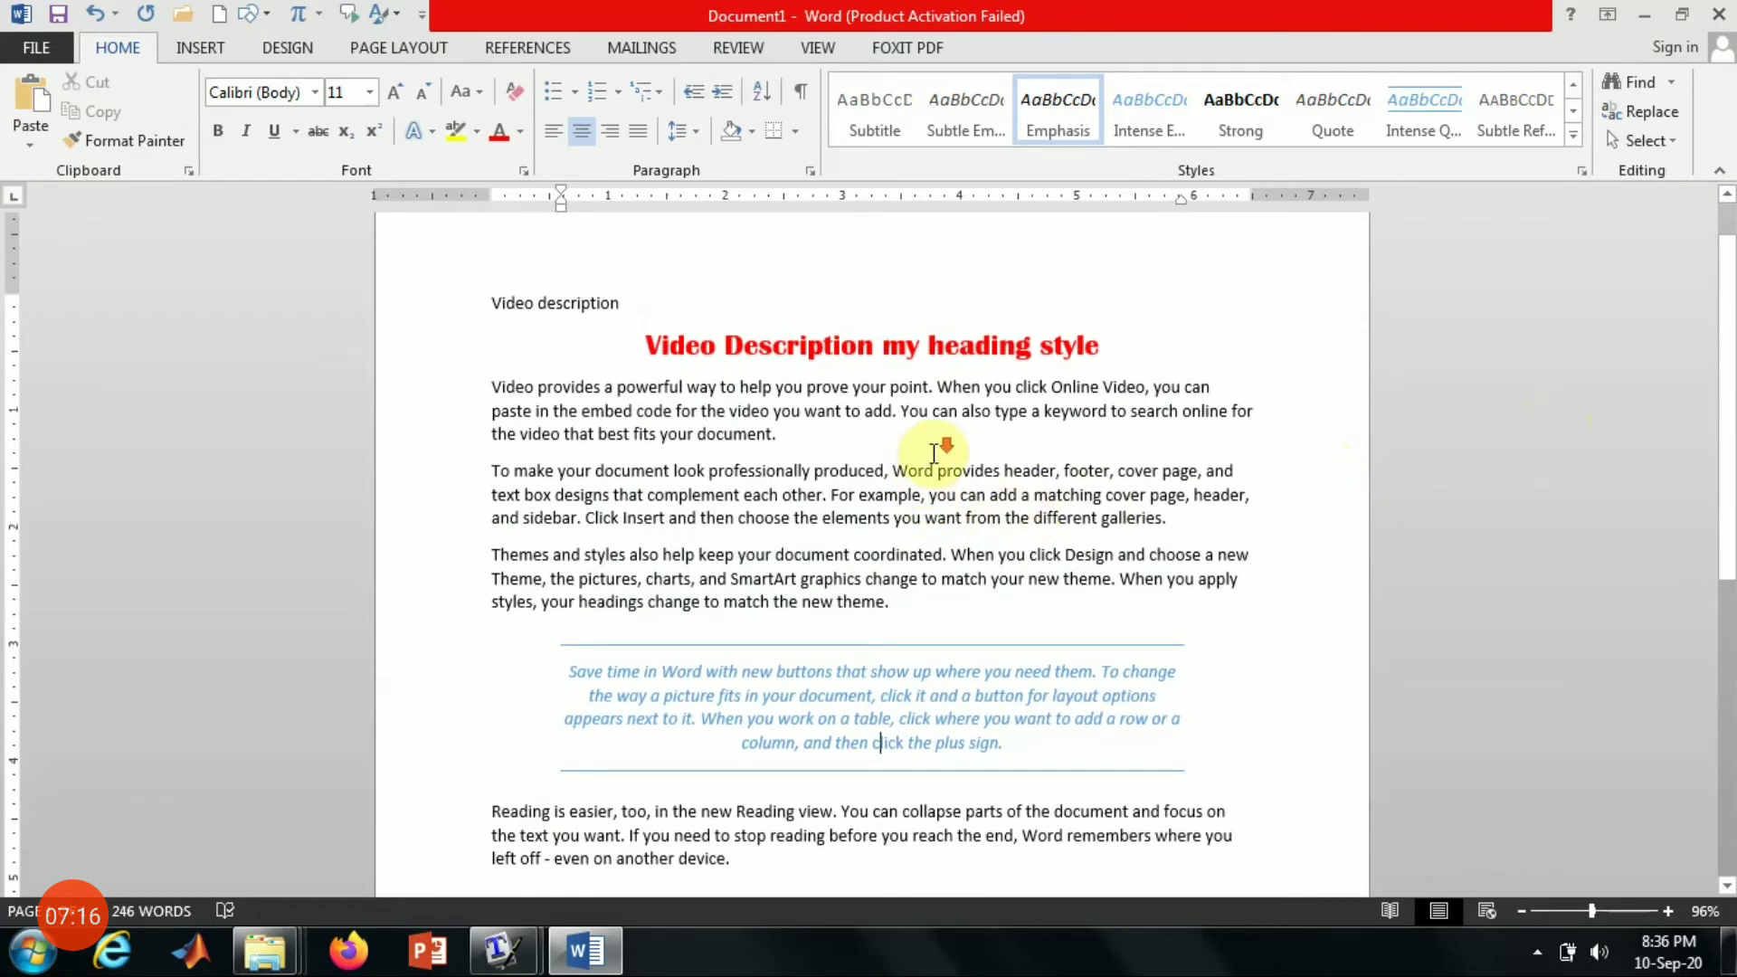
scroll(966, 514, down, 1)
click(950, 621)
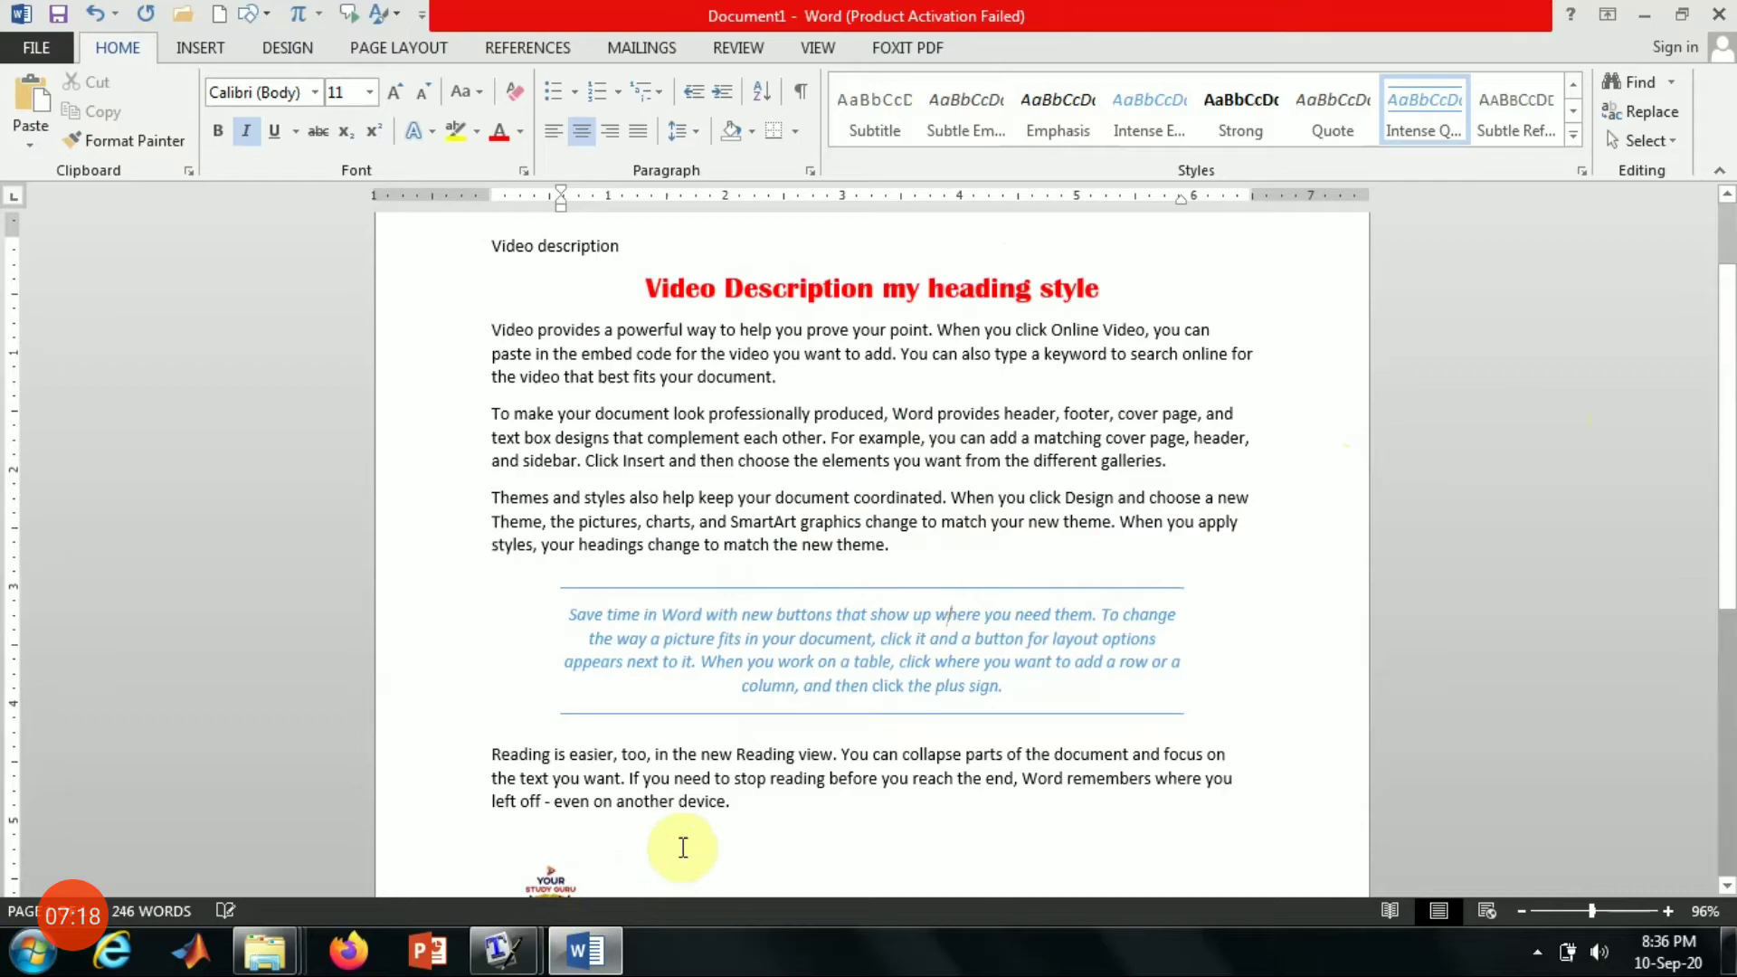
drag(735, 812, 464, 260)
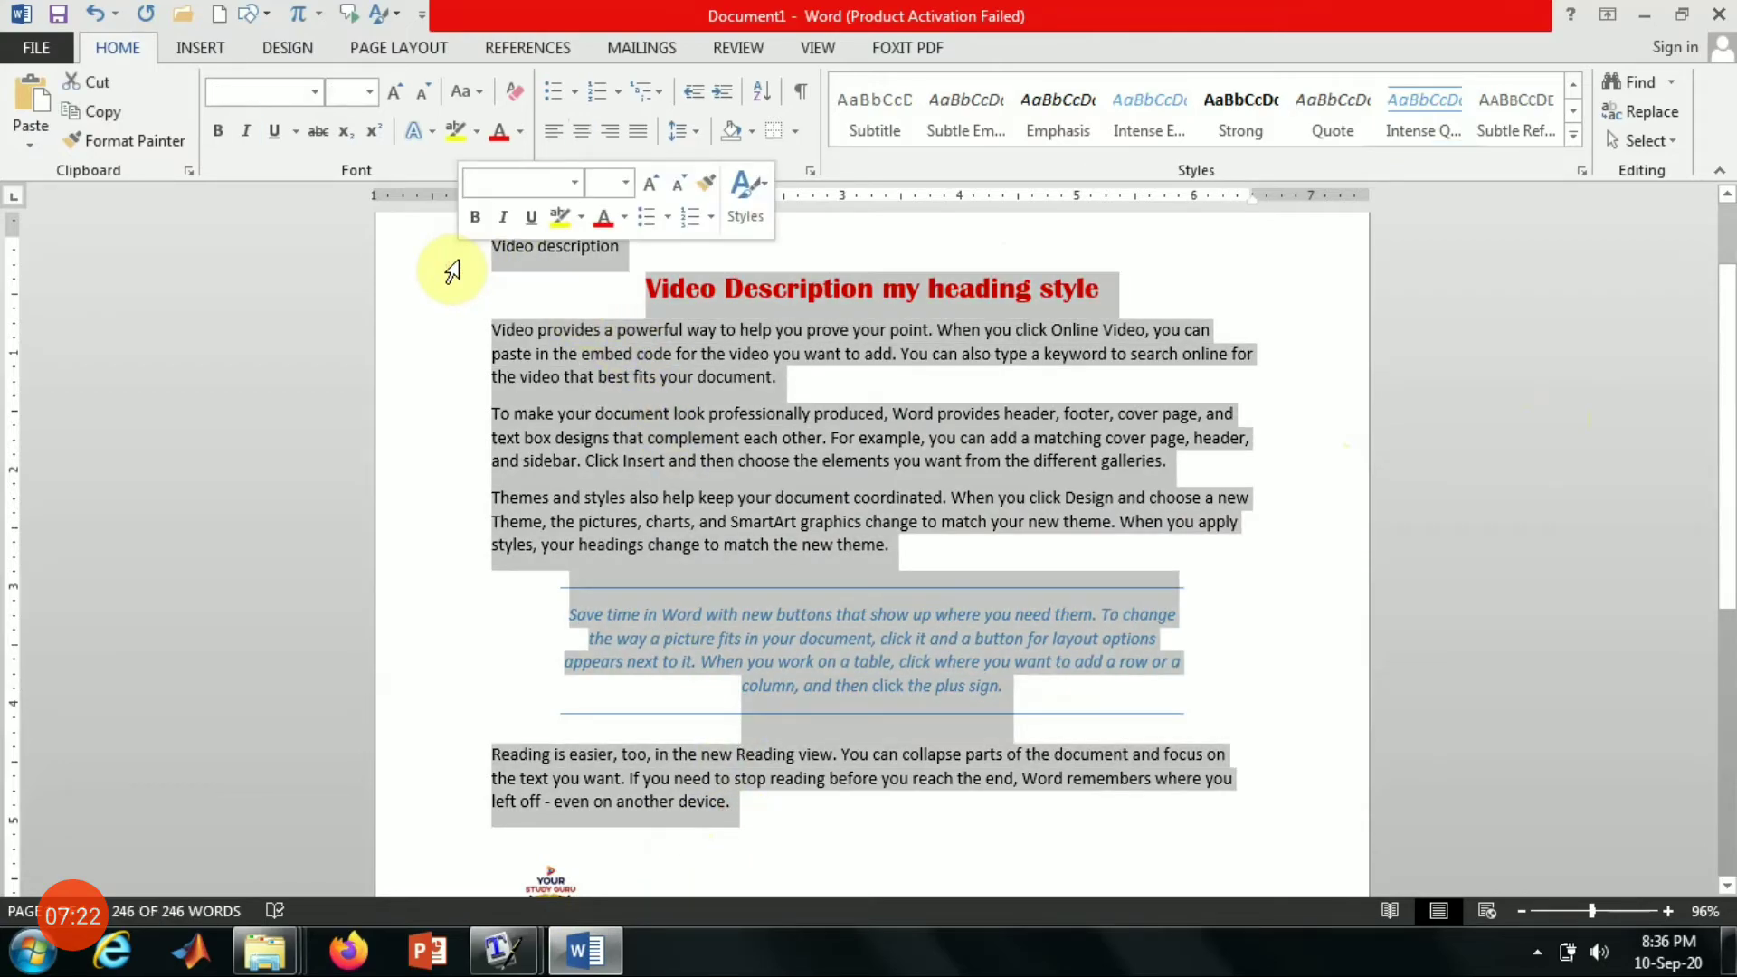
key(Delete)
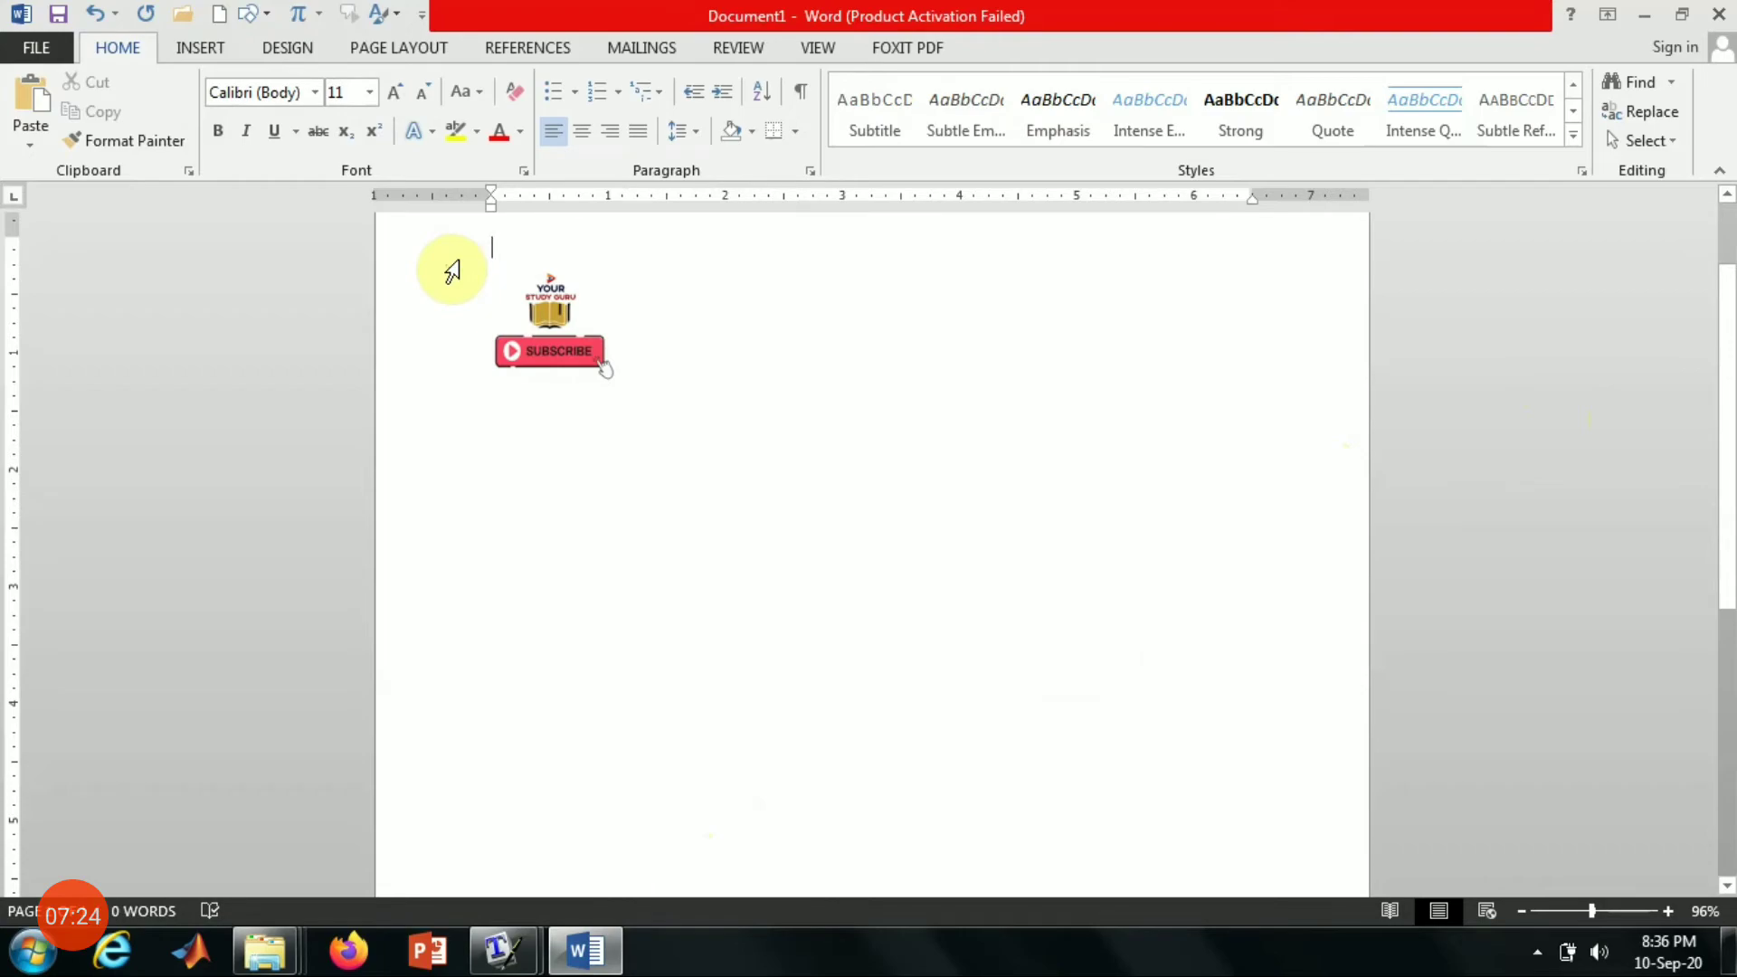
text(=rand()
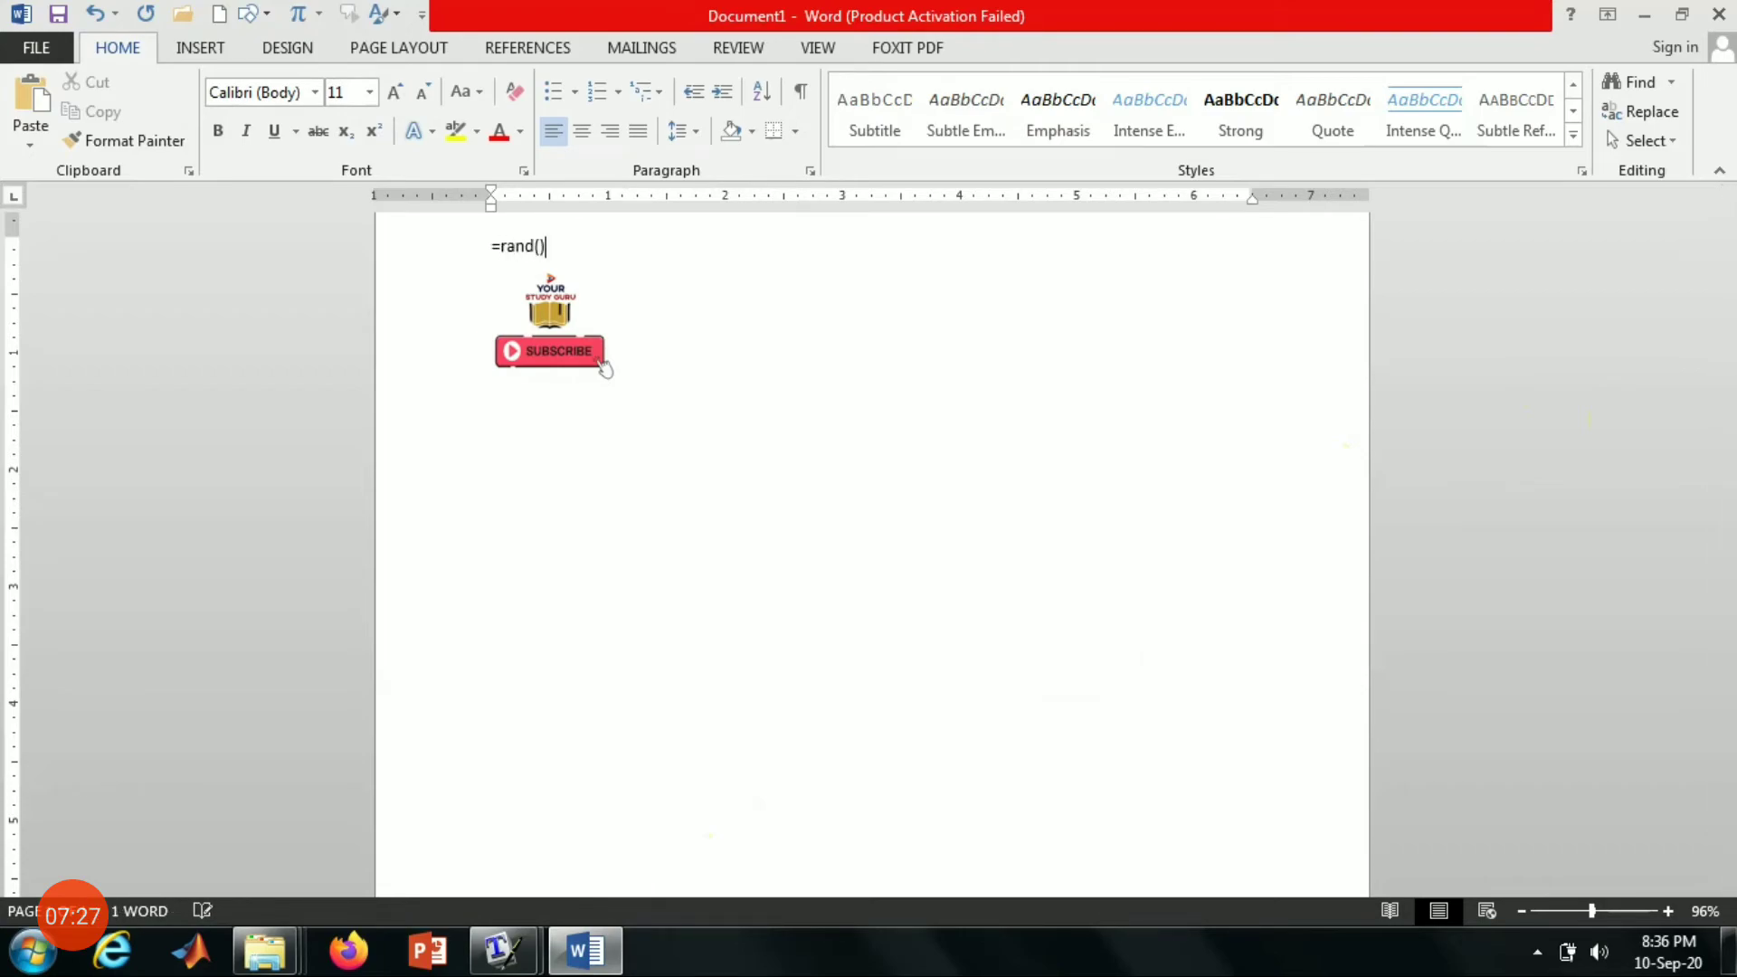
key(Return)
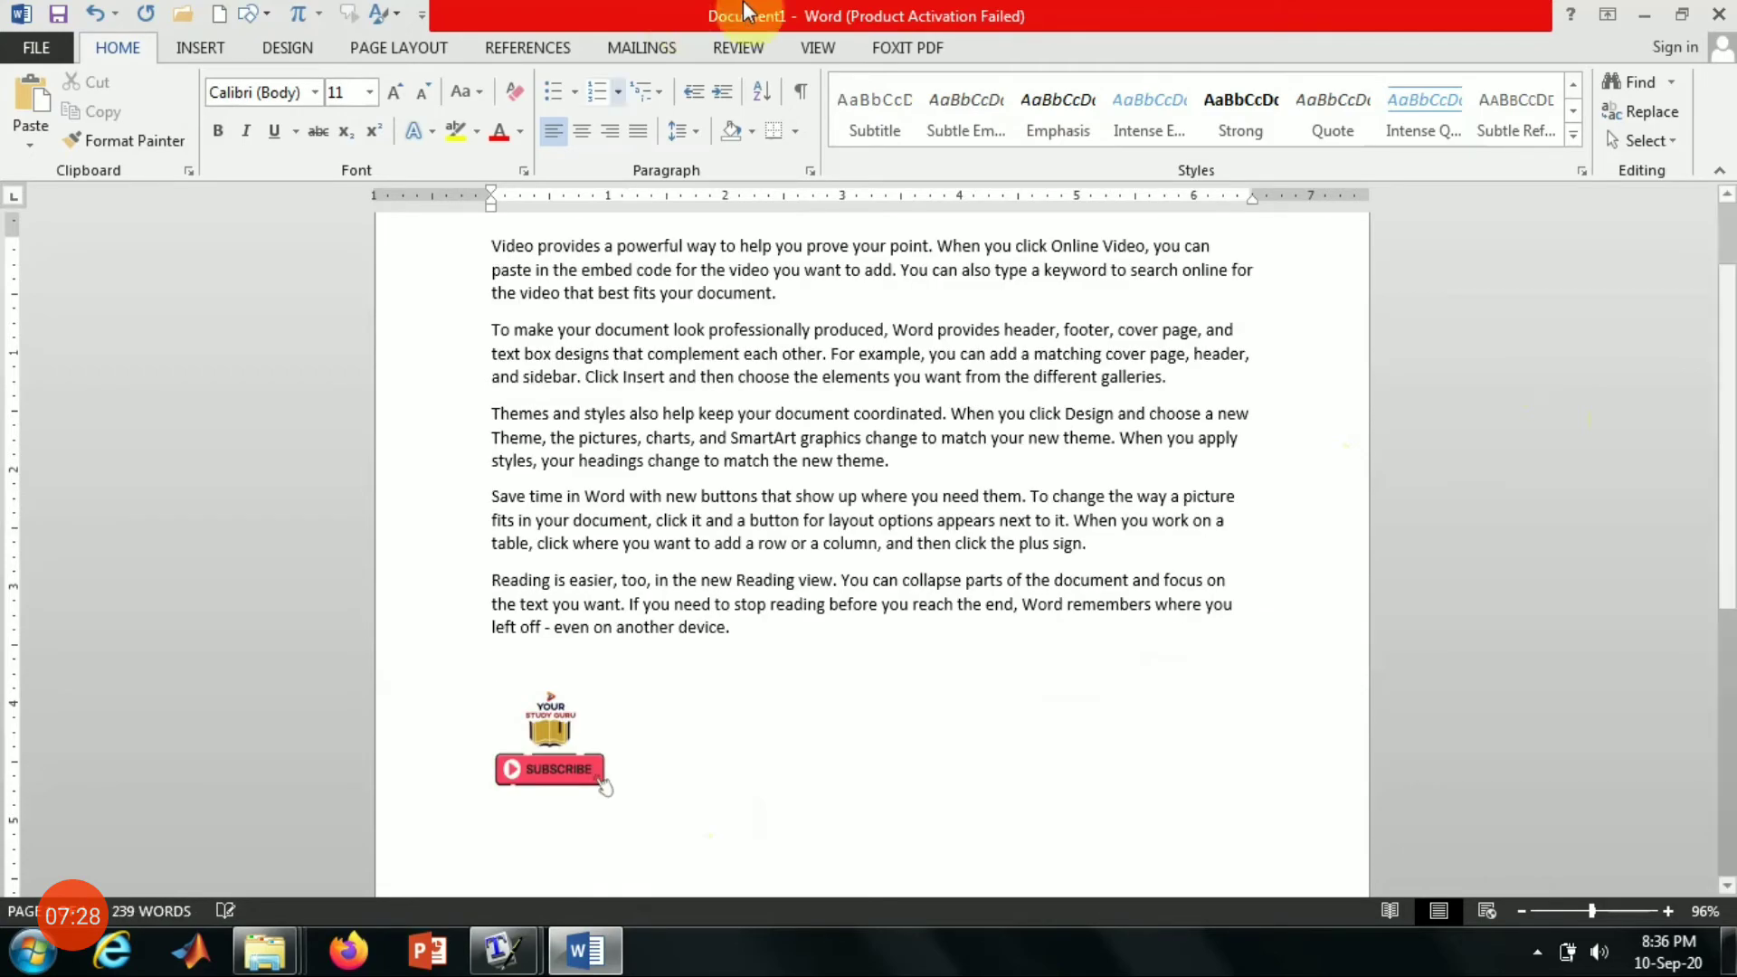
Step: Apply the custom red "My heading" style to the "Video provides a powerful way" paragraph
triple_click(763, 294)
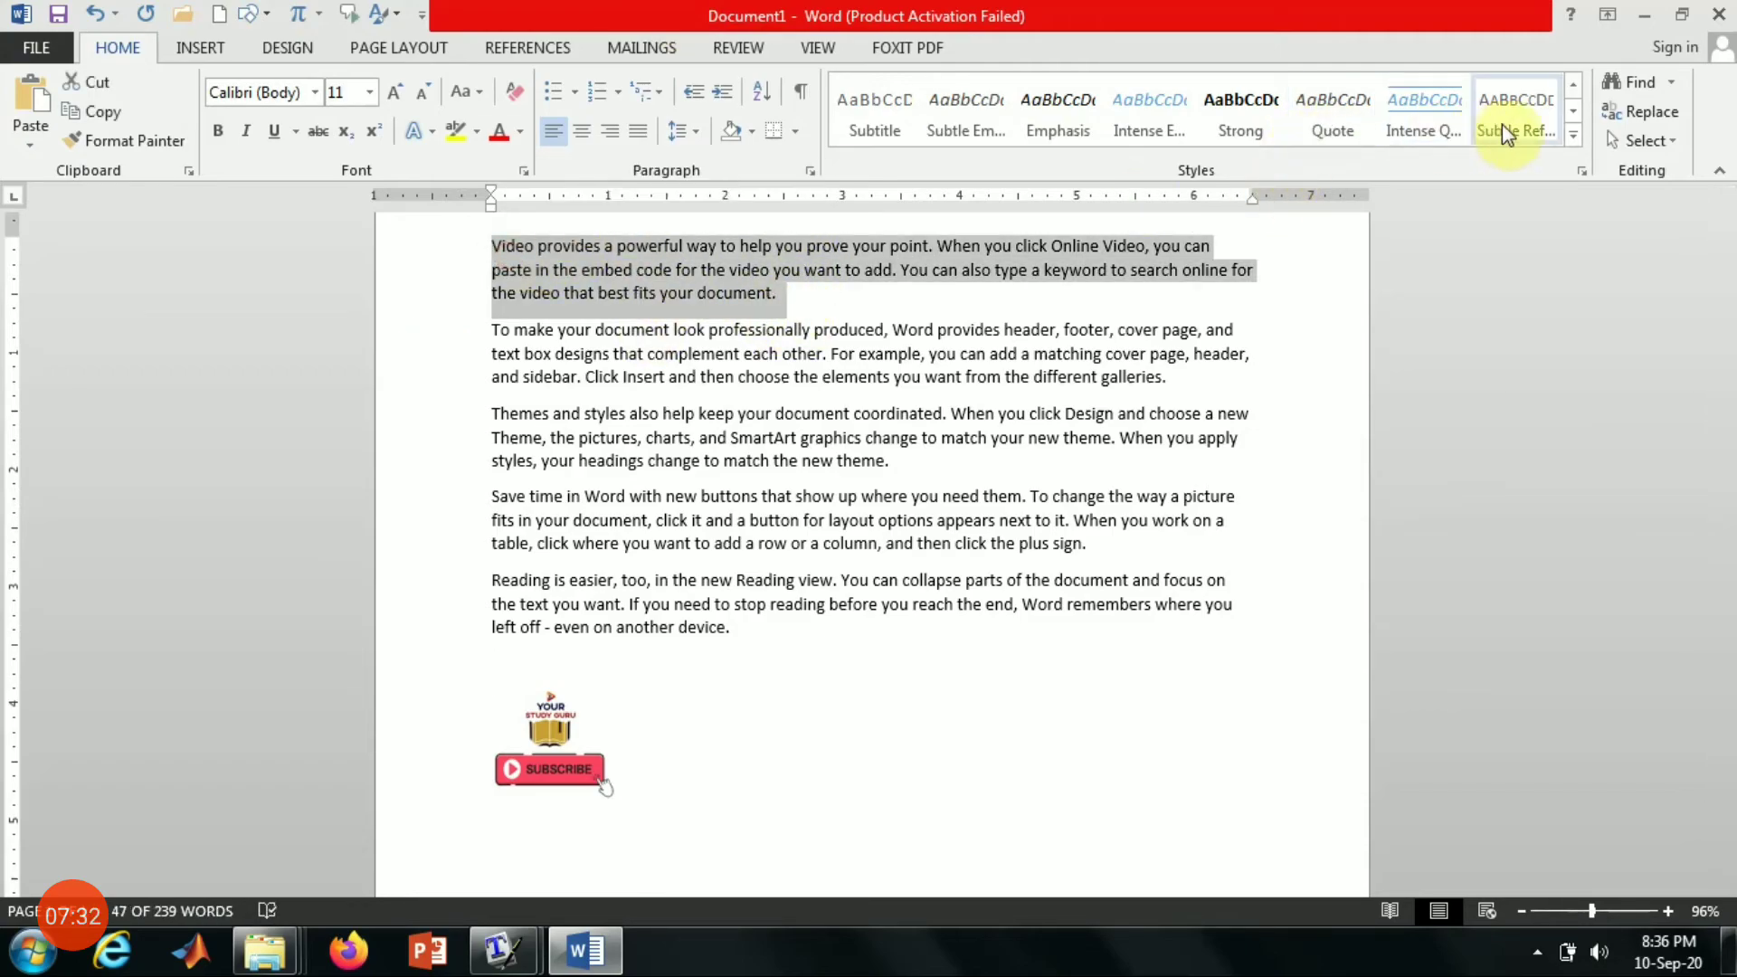
click(1575, 109)
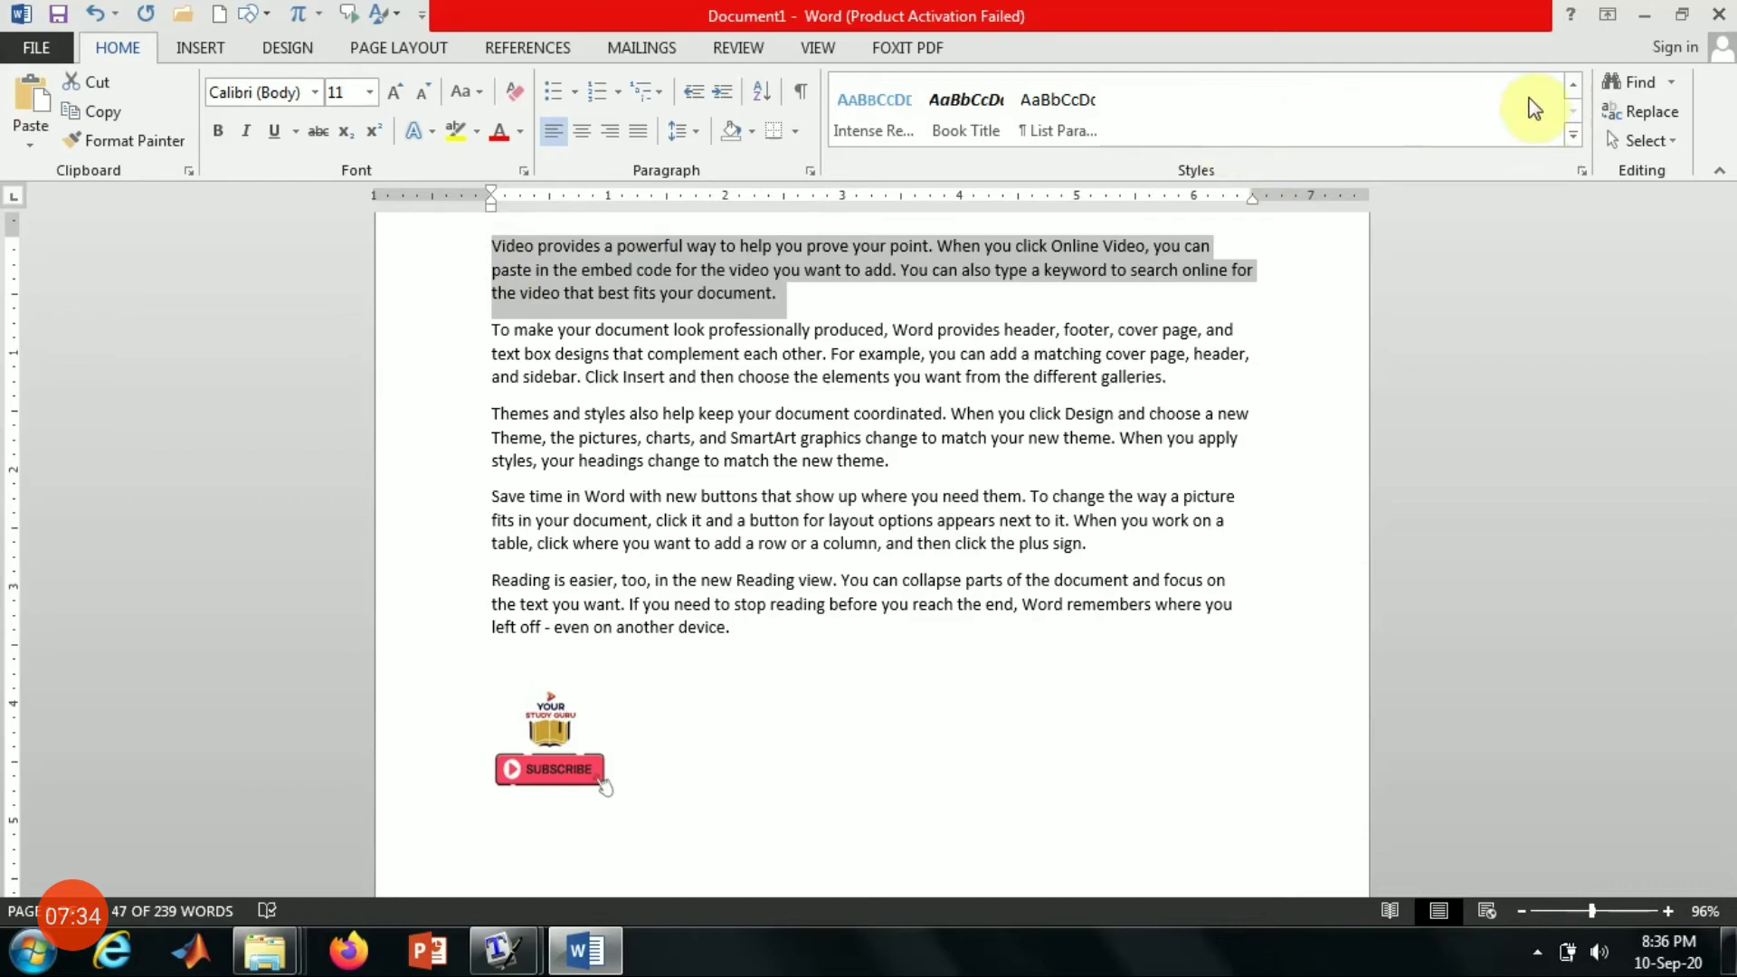
click(1575, 87)
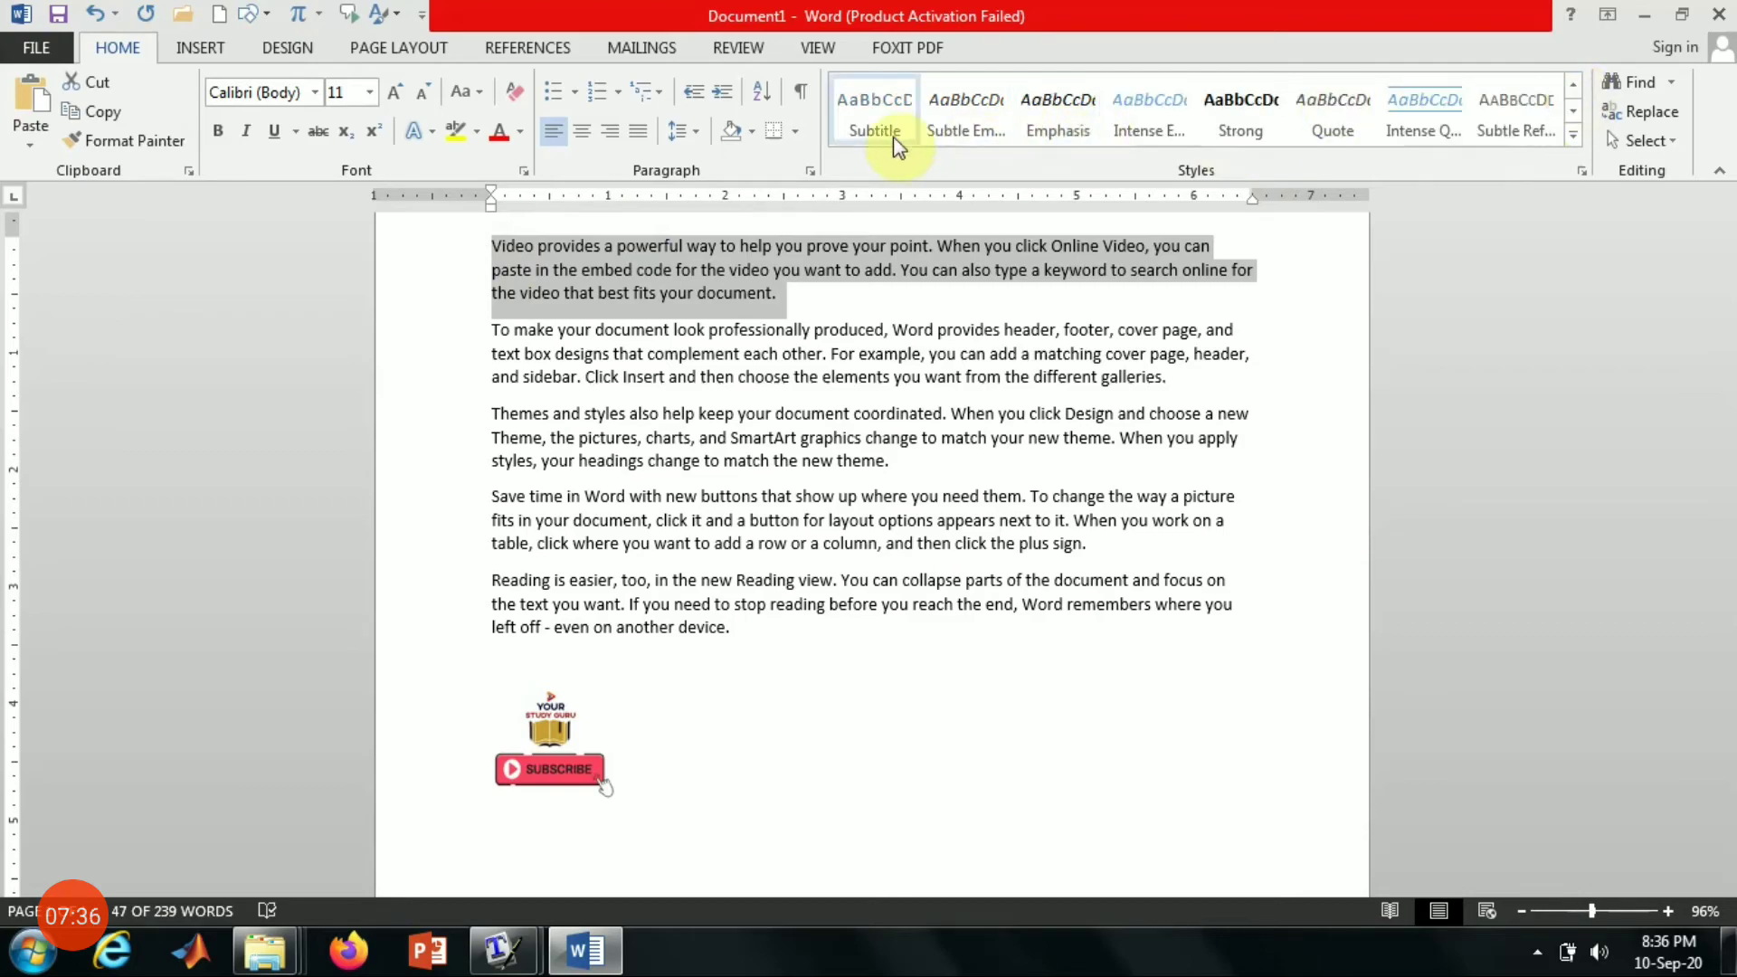
click(1572, 87)
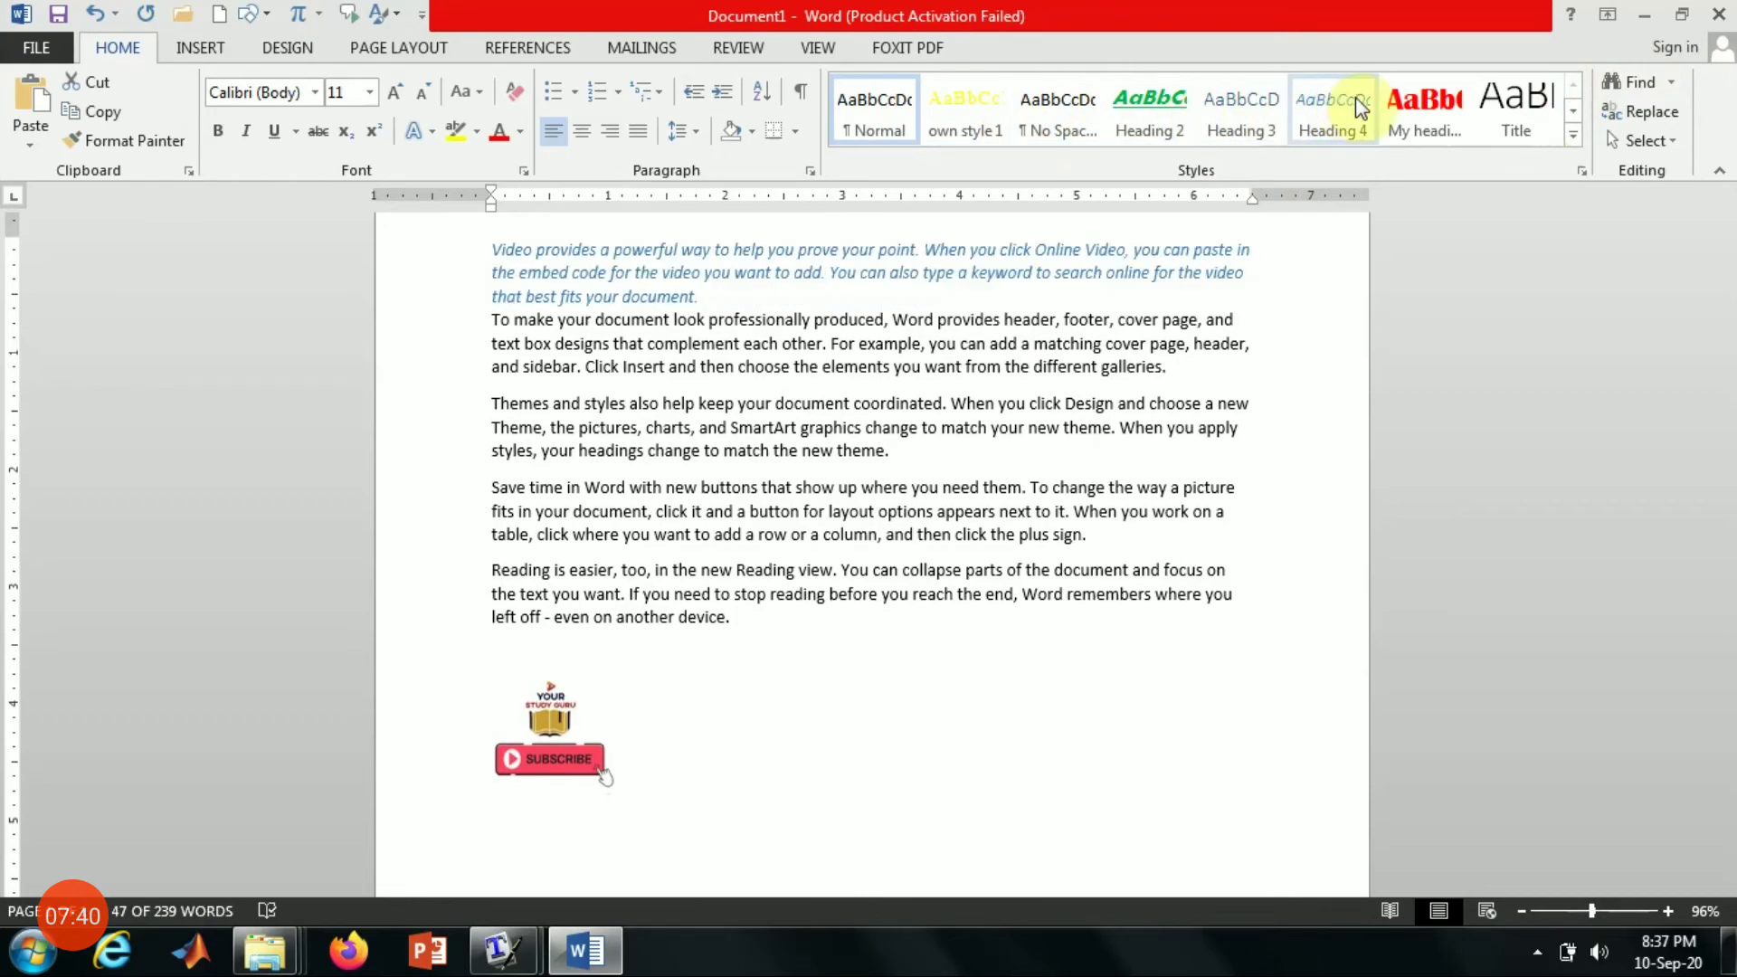
Step: Apply Heading 2 to the "To make your document" paragraph and own style 1 to the "Themes and styles" paragraph
click(1017, 458)
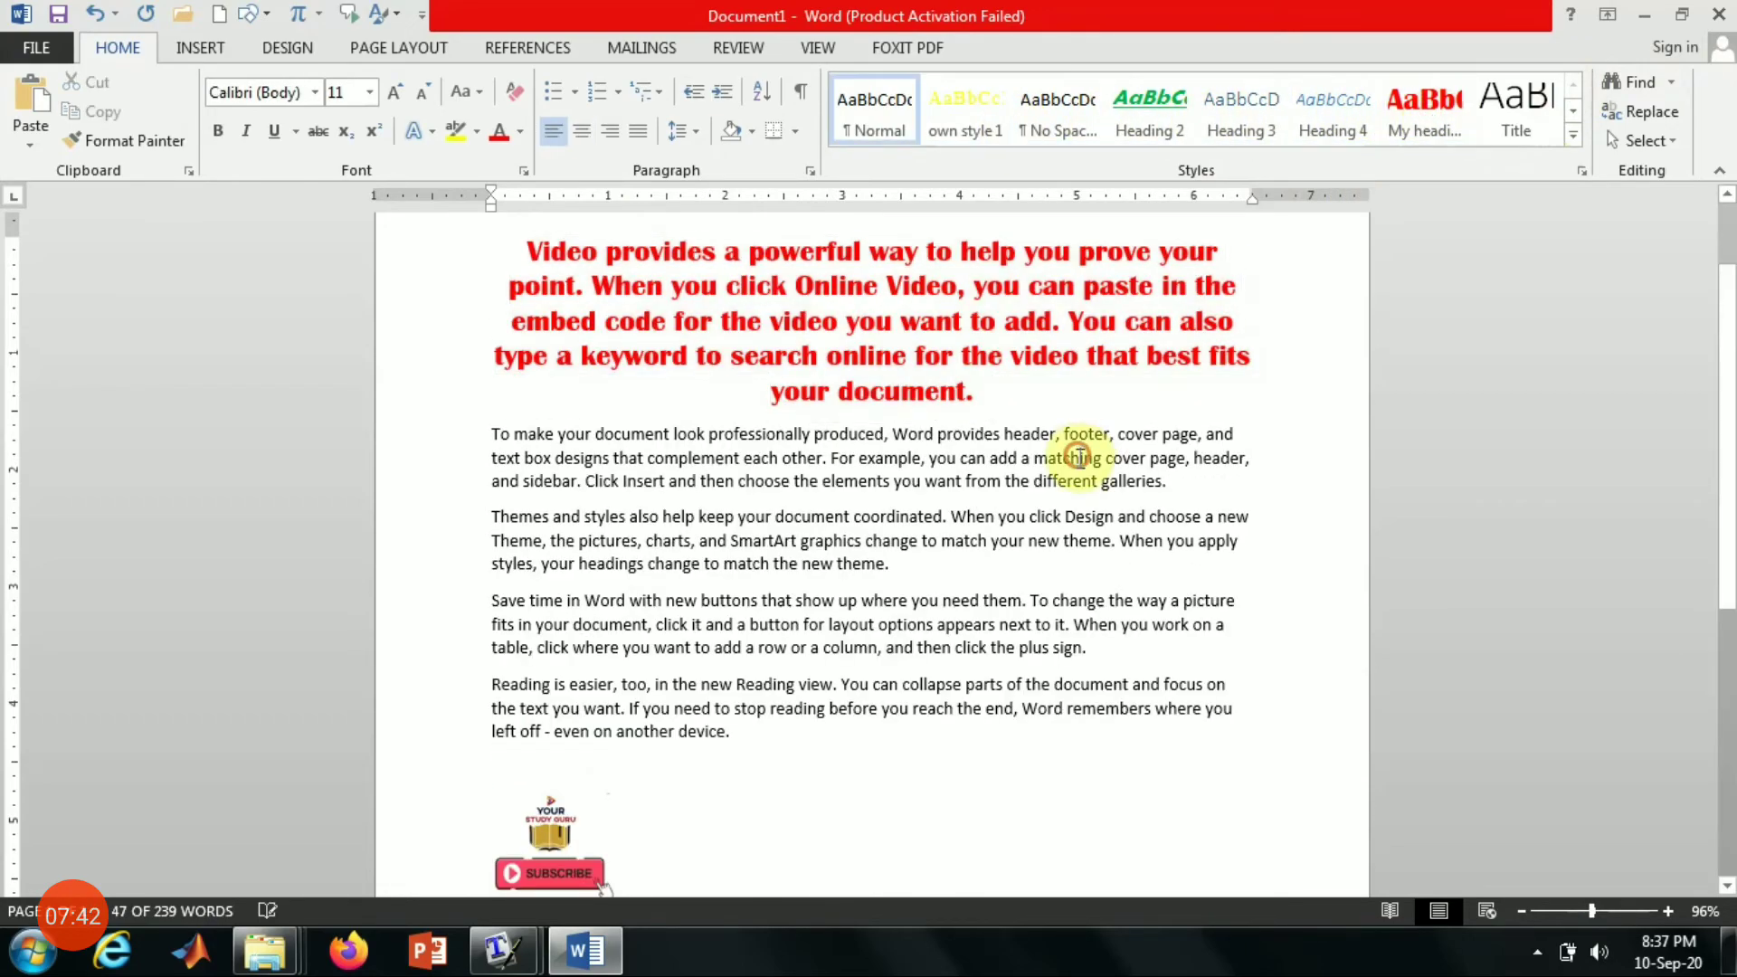
shift+click(1223, 484)
shift+click(499, 435)
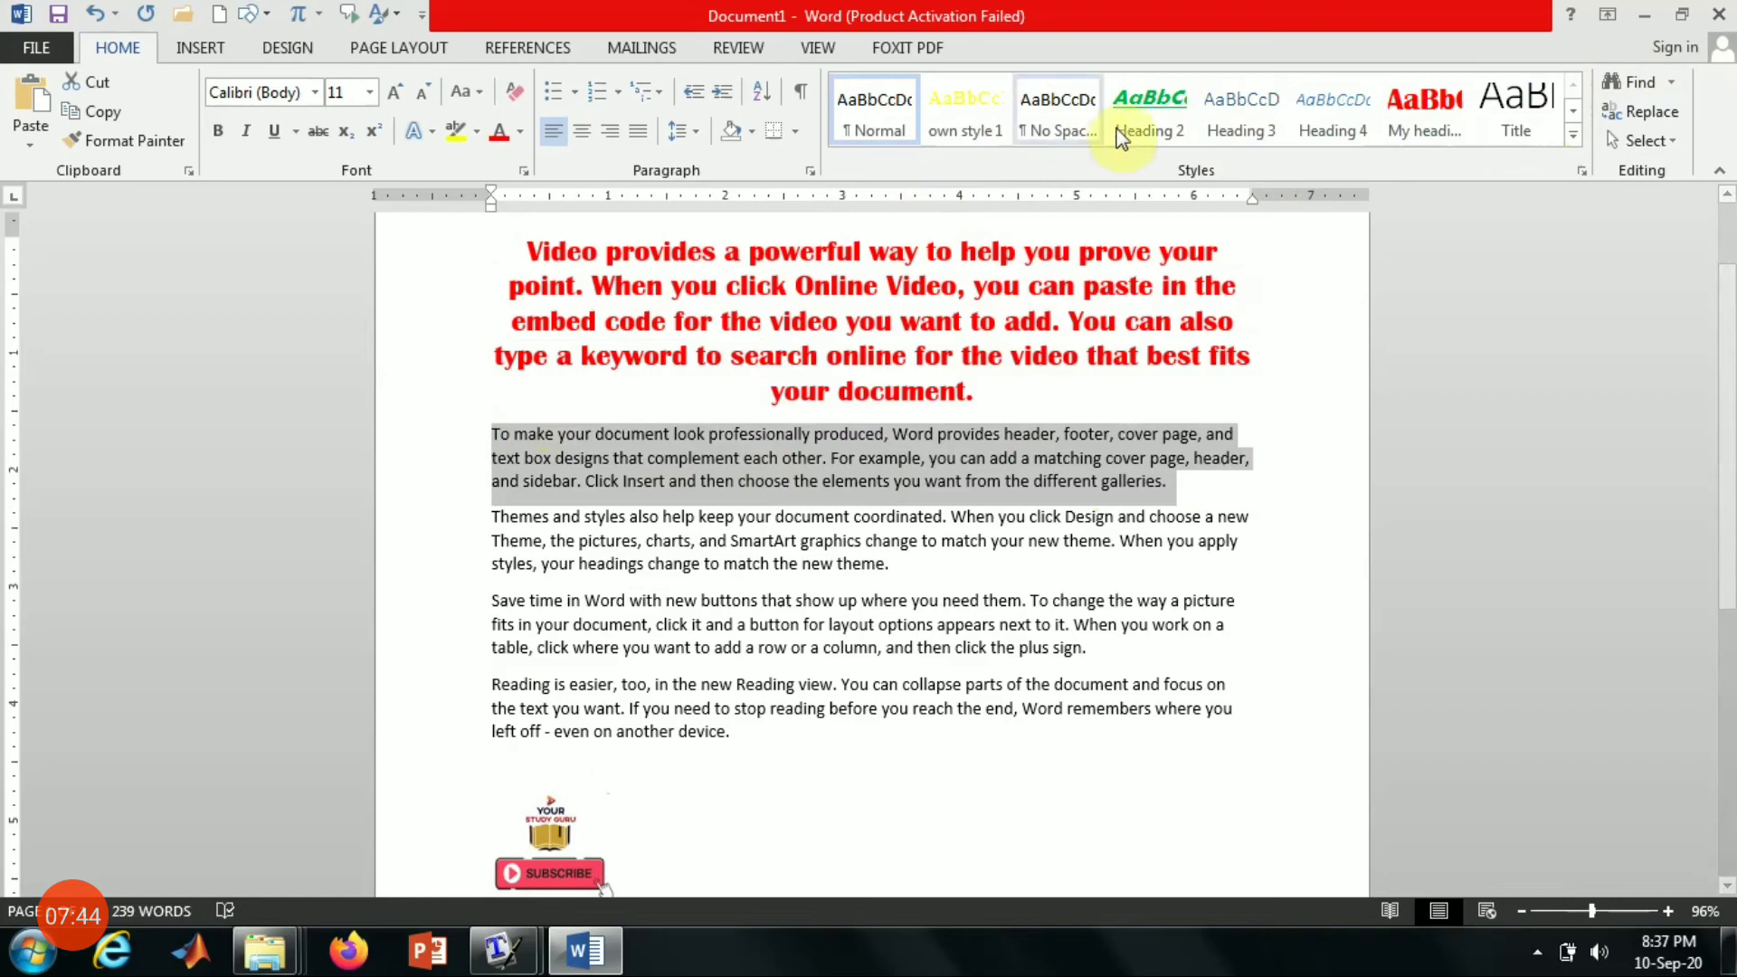
click(1137, 115)
click(1136, 632)
drag(967, 618, 504, 547)
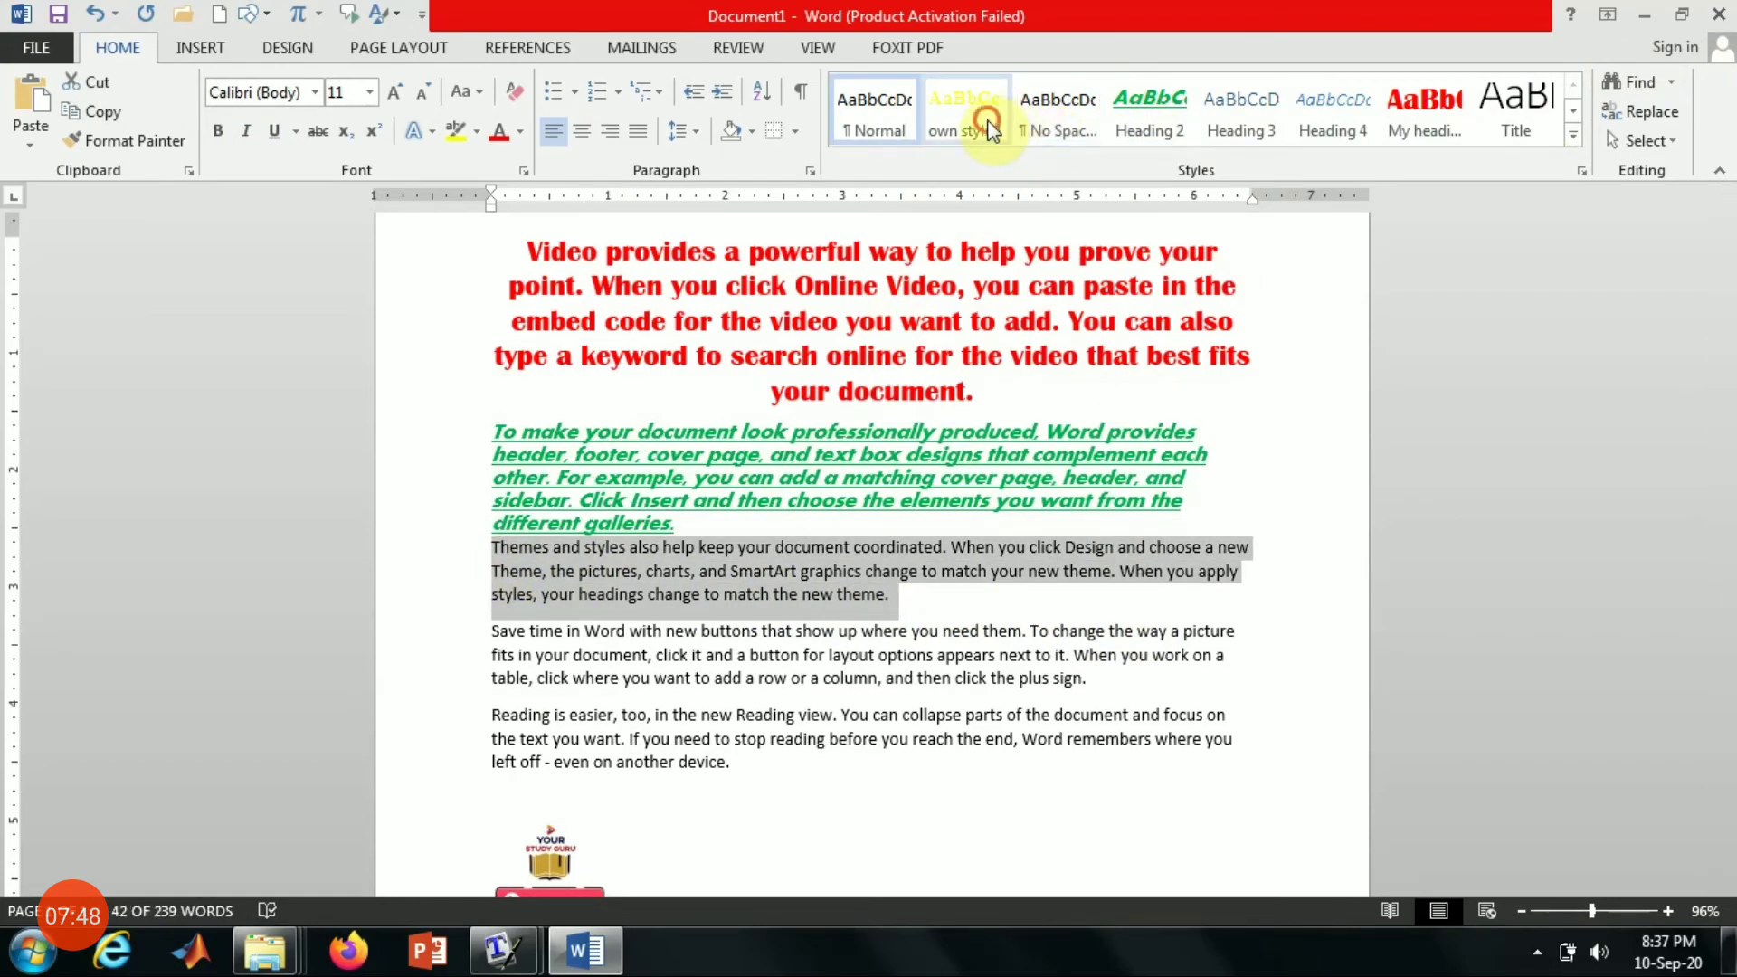
click(973, 118)
Step: Apply Heading 4 to the "Save time in Word" paragraph and No Spacing to the "Reading is easier" paragraph
click(914, 625)
drag(1203, 682, 512, 628)
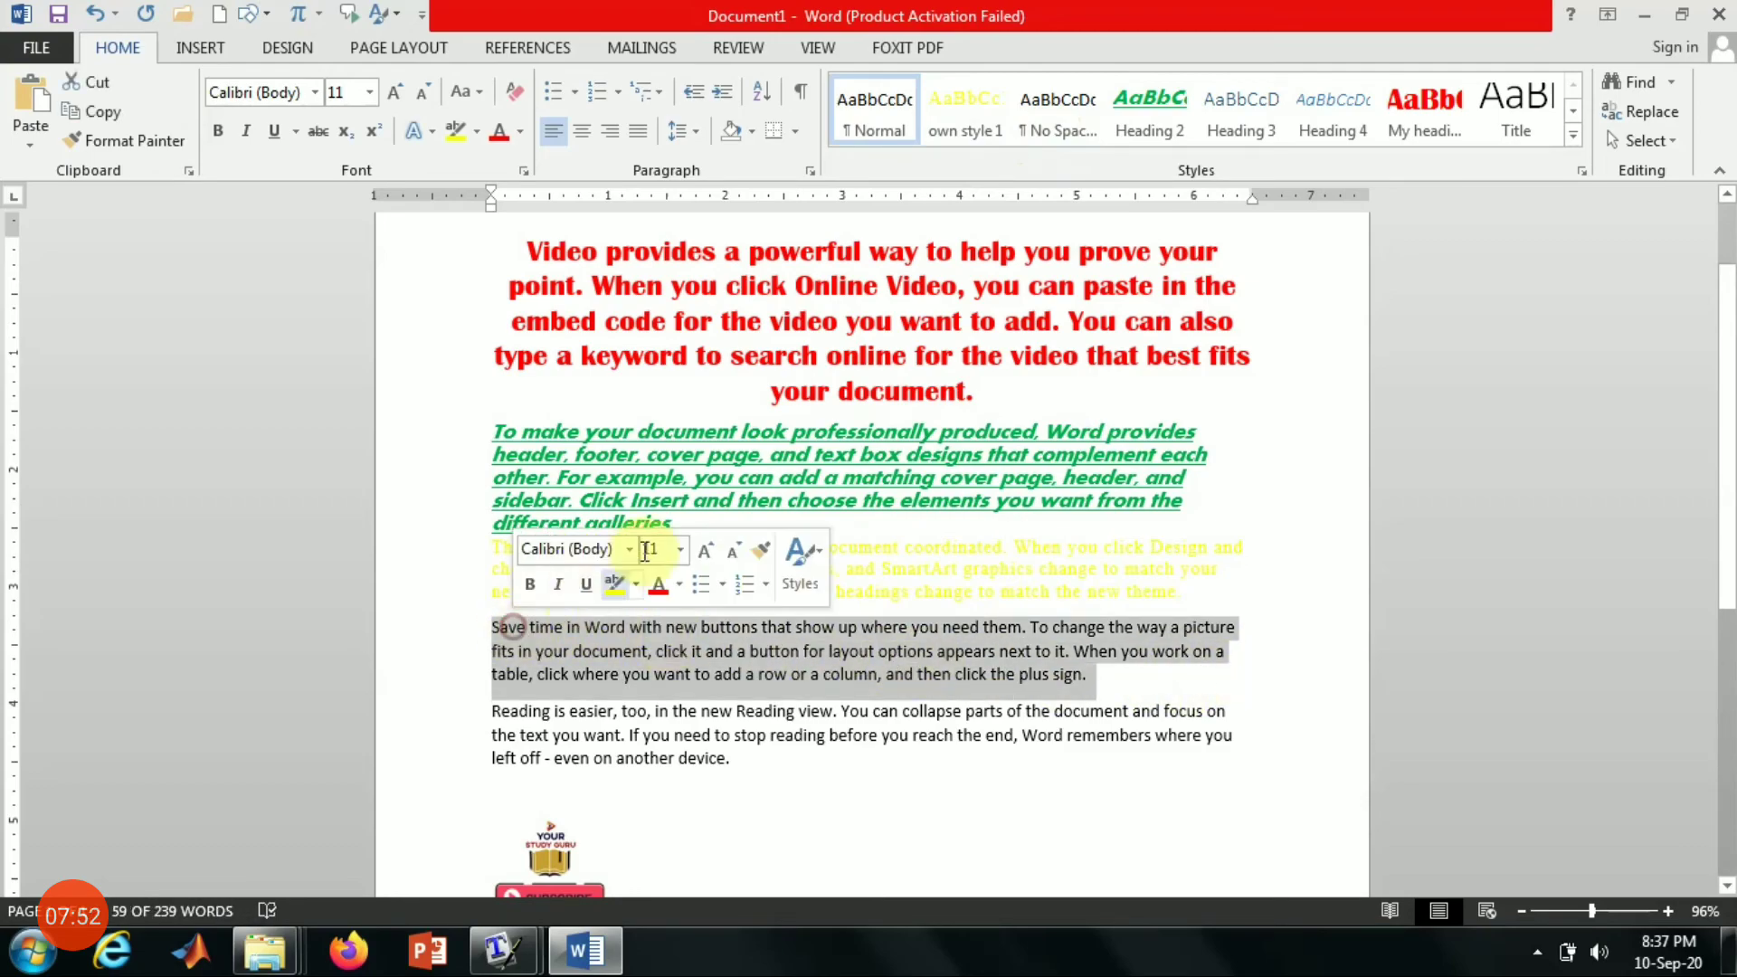
click(1330, 116)
drag(1001, 776, 497, 705)
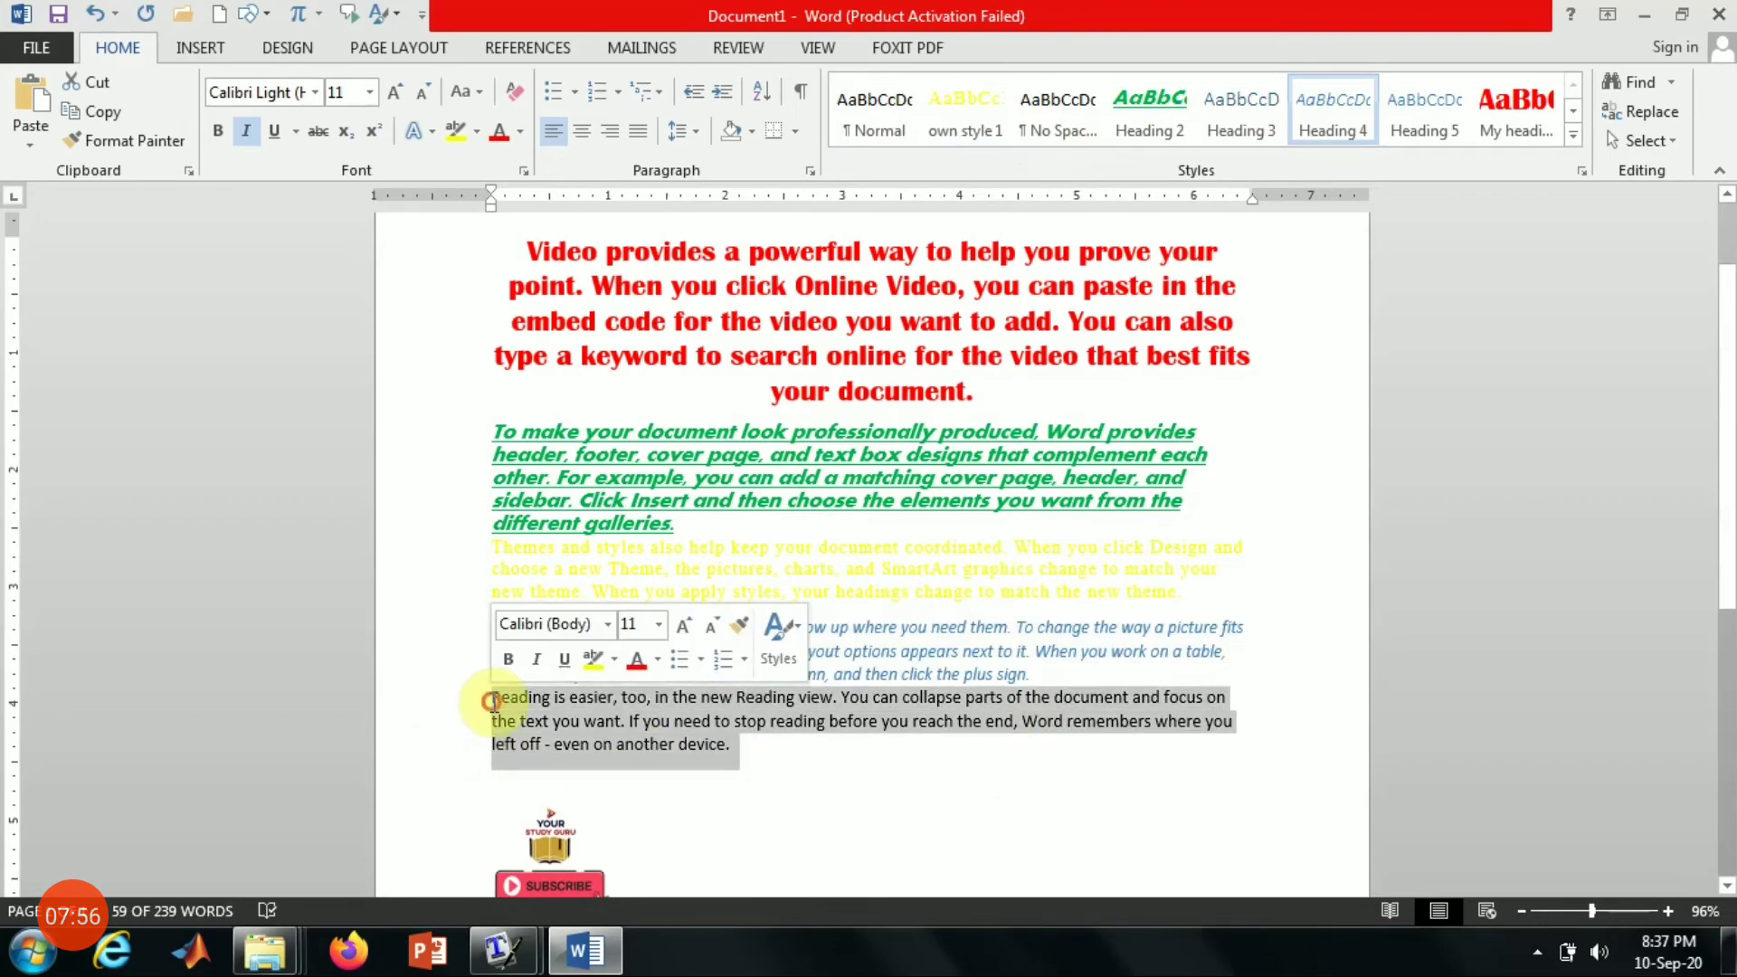
click(1054, 122)
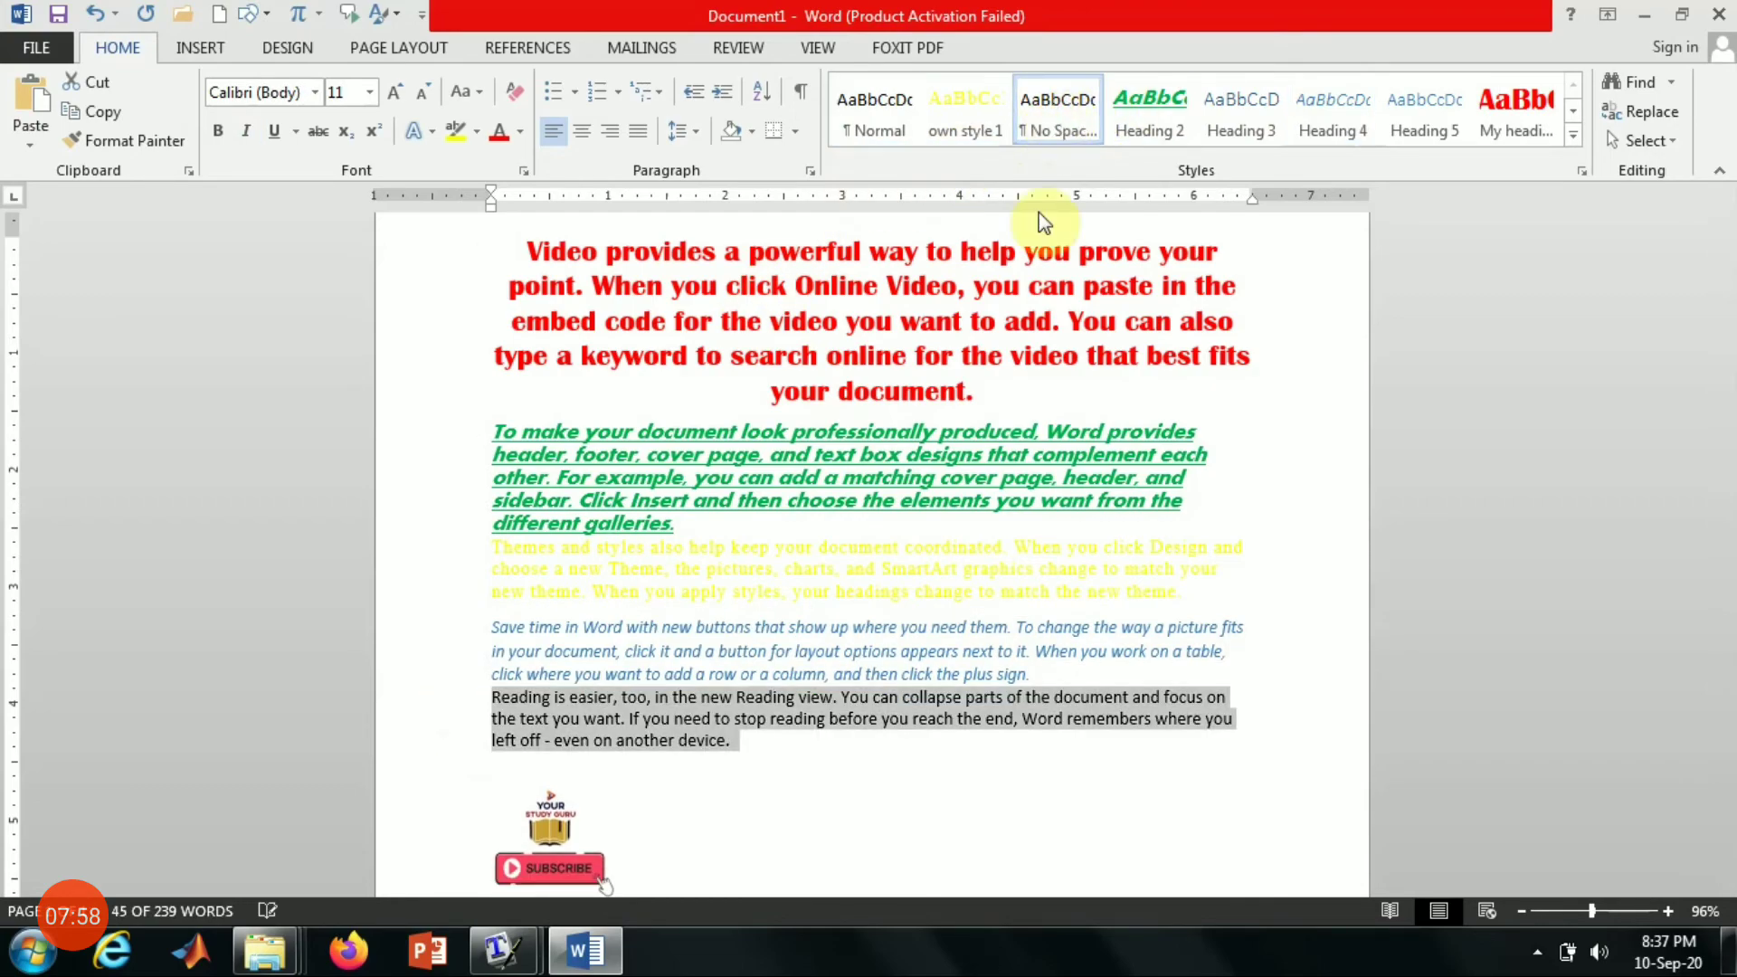
click(942, 807)
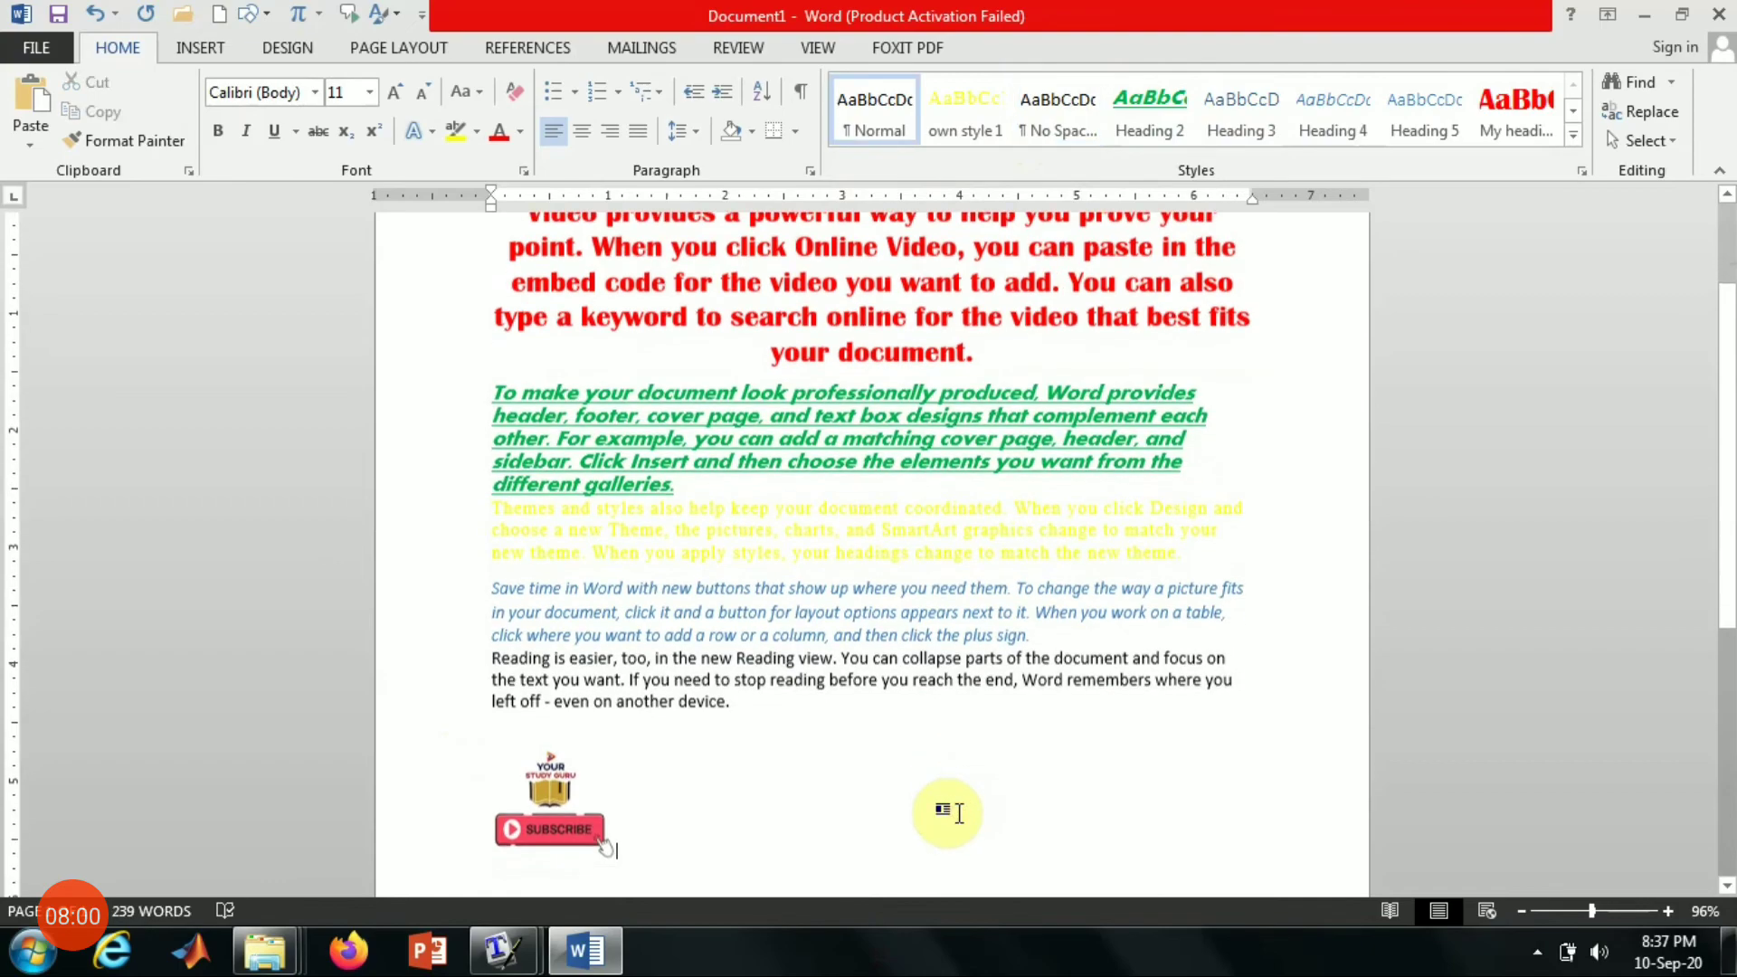
Step: Replace all five styled paragraphs above the logo with the text "Thanks for watching"
scroll(1063, 694, up, 1)
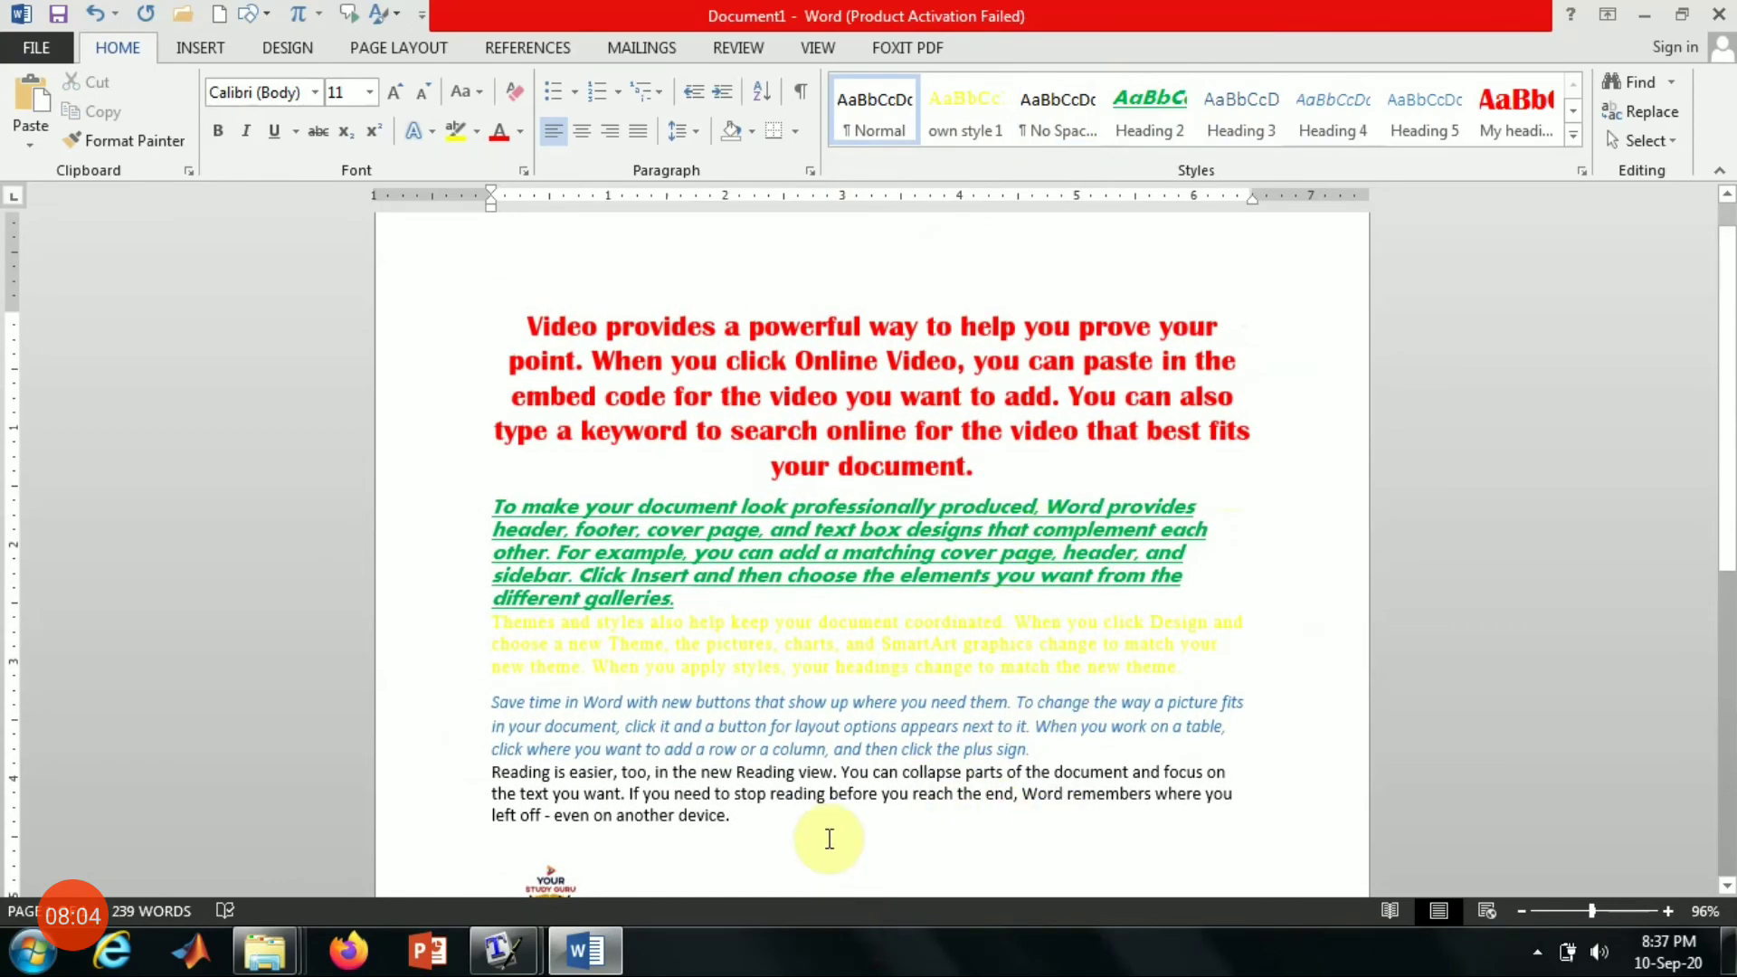
drag(818, 833, 552, 349)
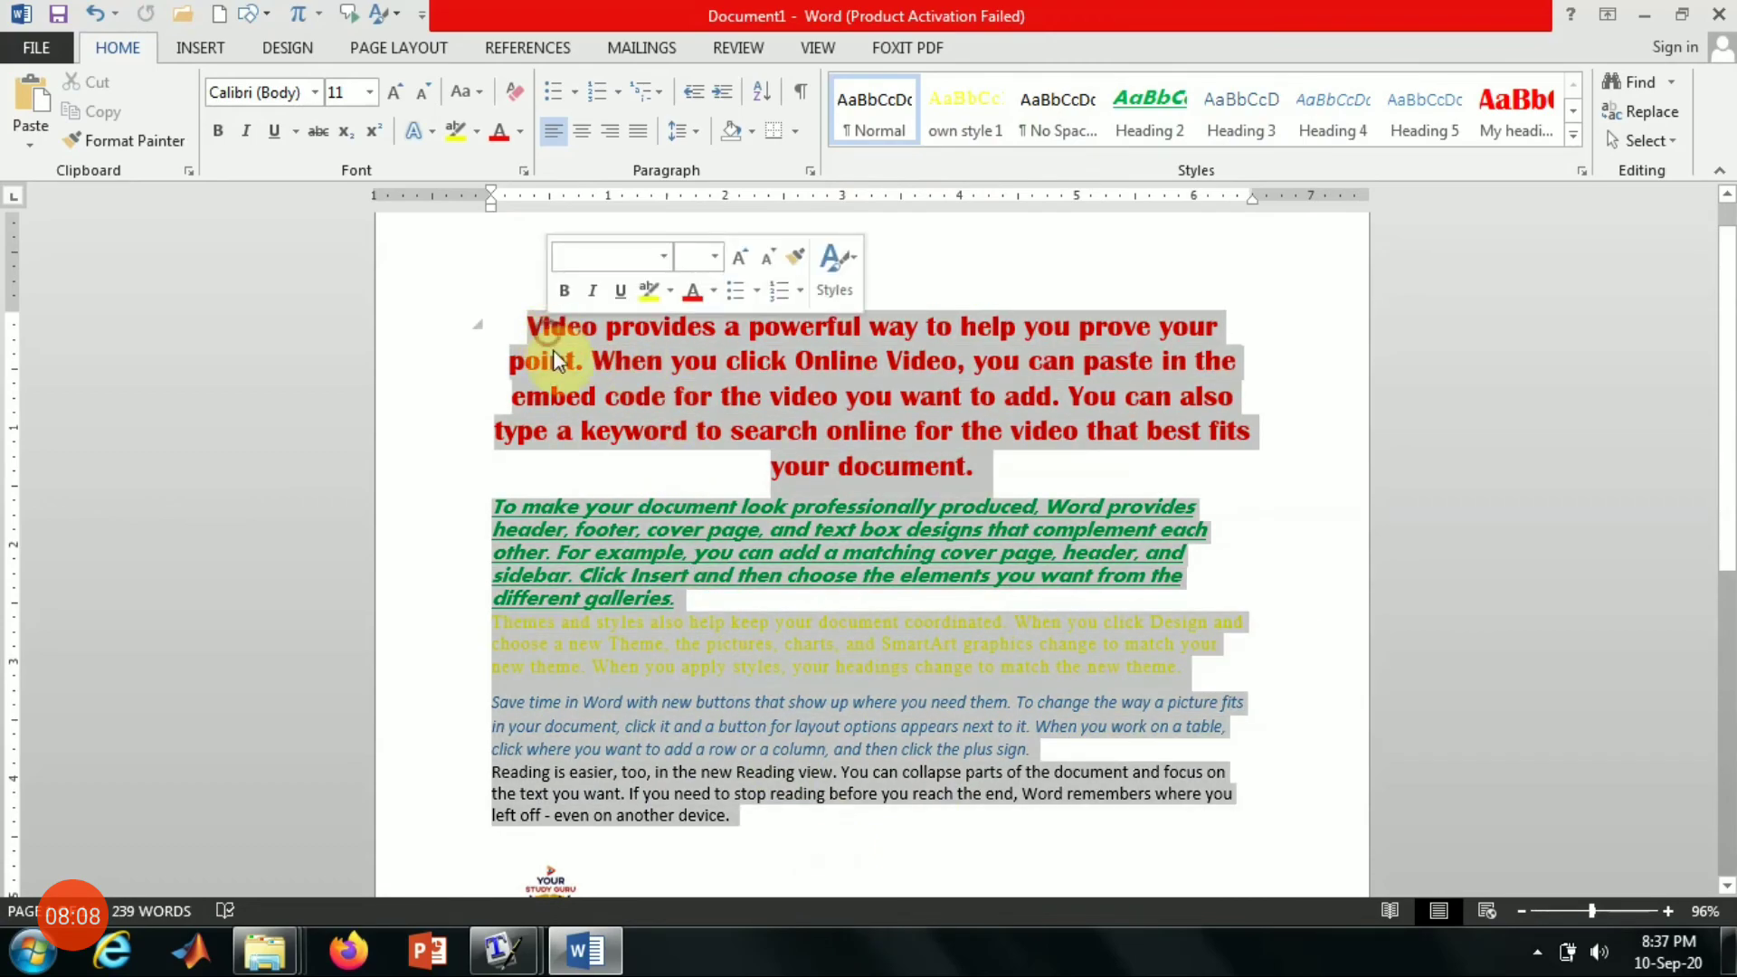
text(Thanks for watching)
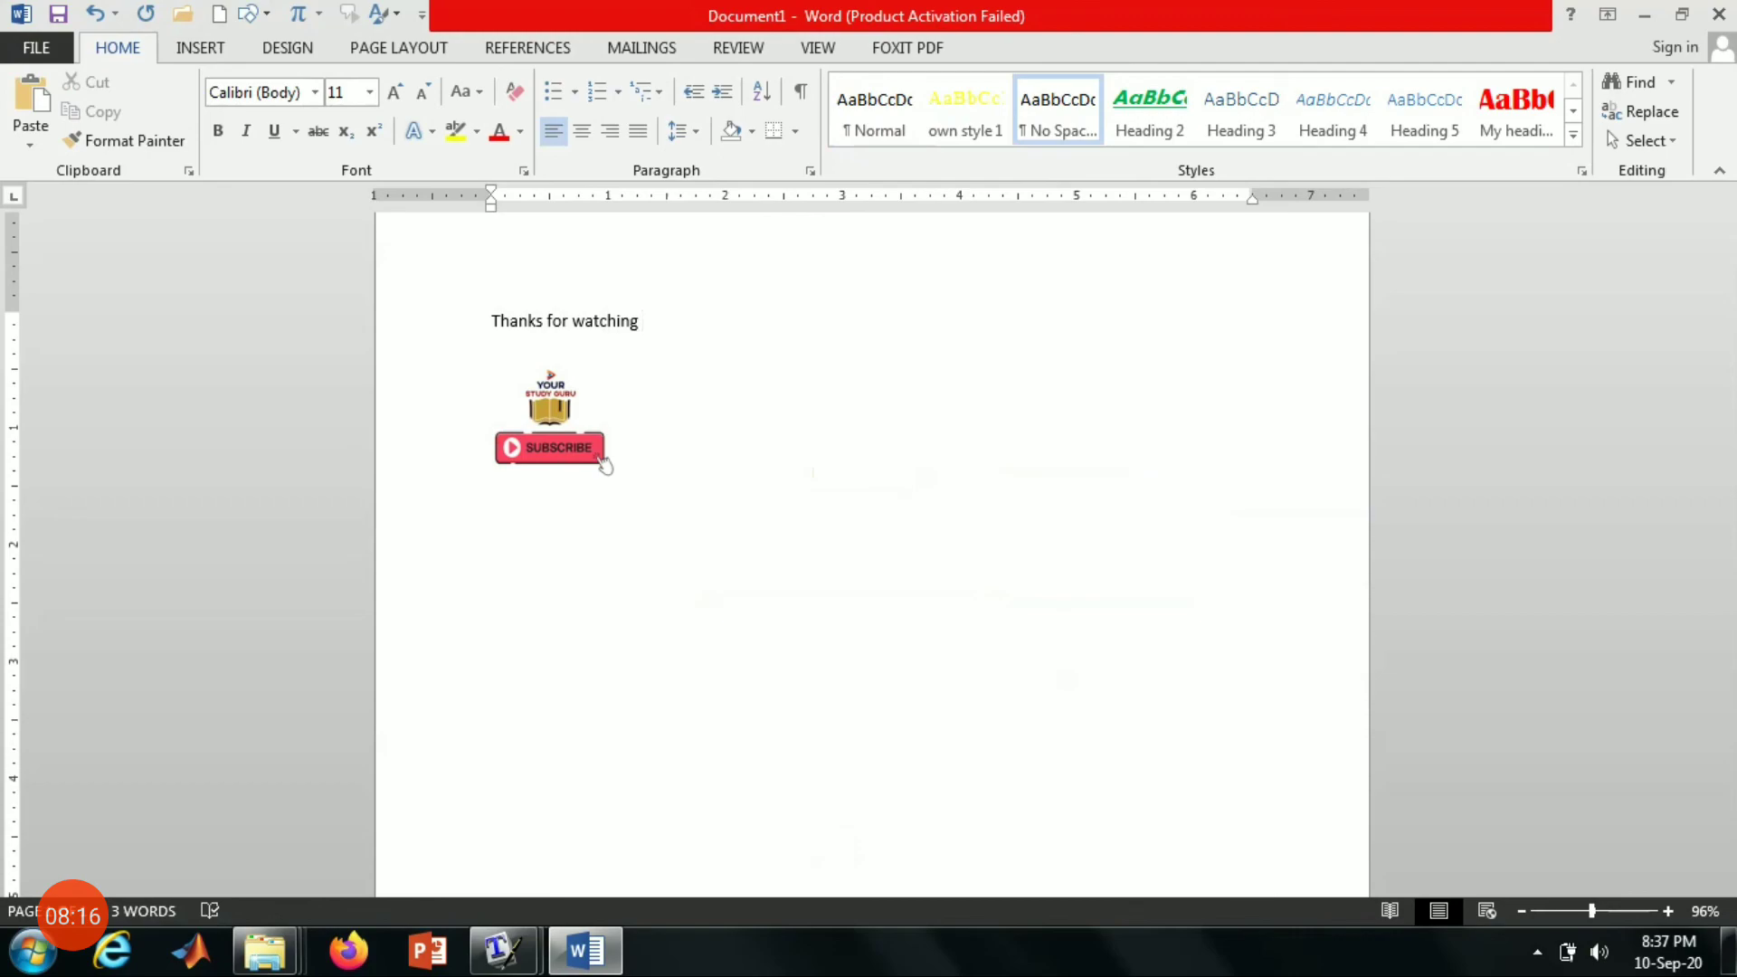
Step: Apply the custom red "My heading" style to the "Thanks for watching" line and deselect it
click(880, 431)
click(745, 344)
click(351, 303)
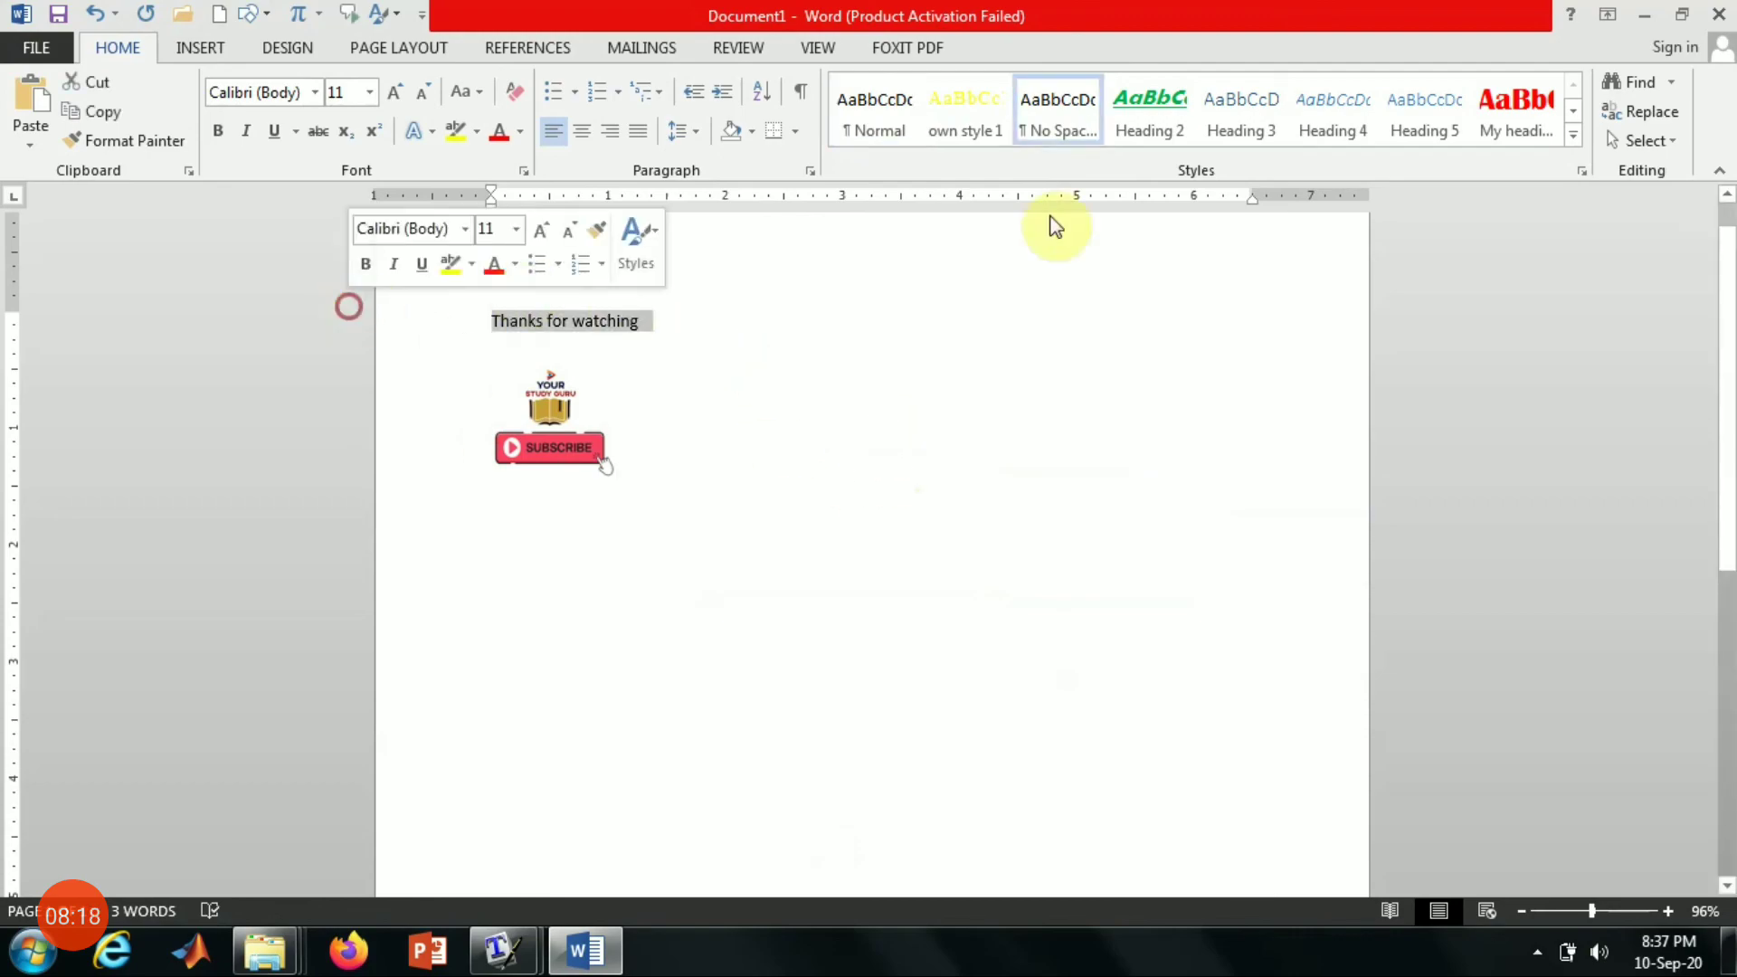
click(1517, 104)
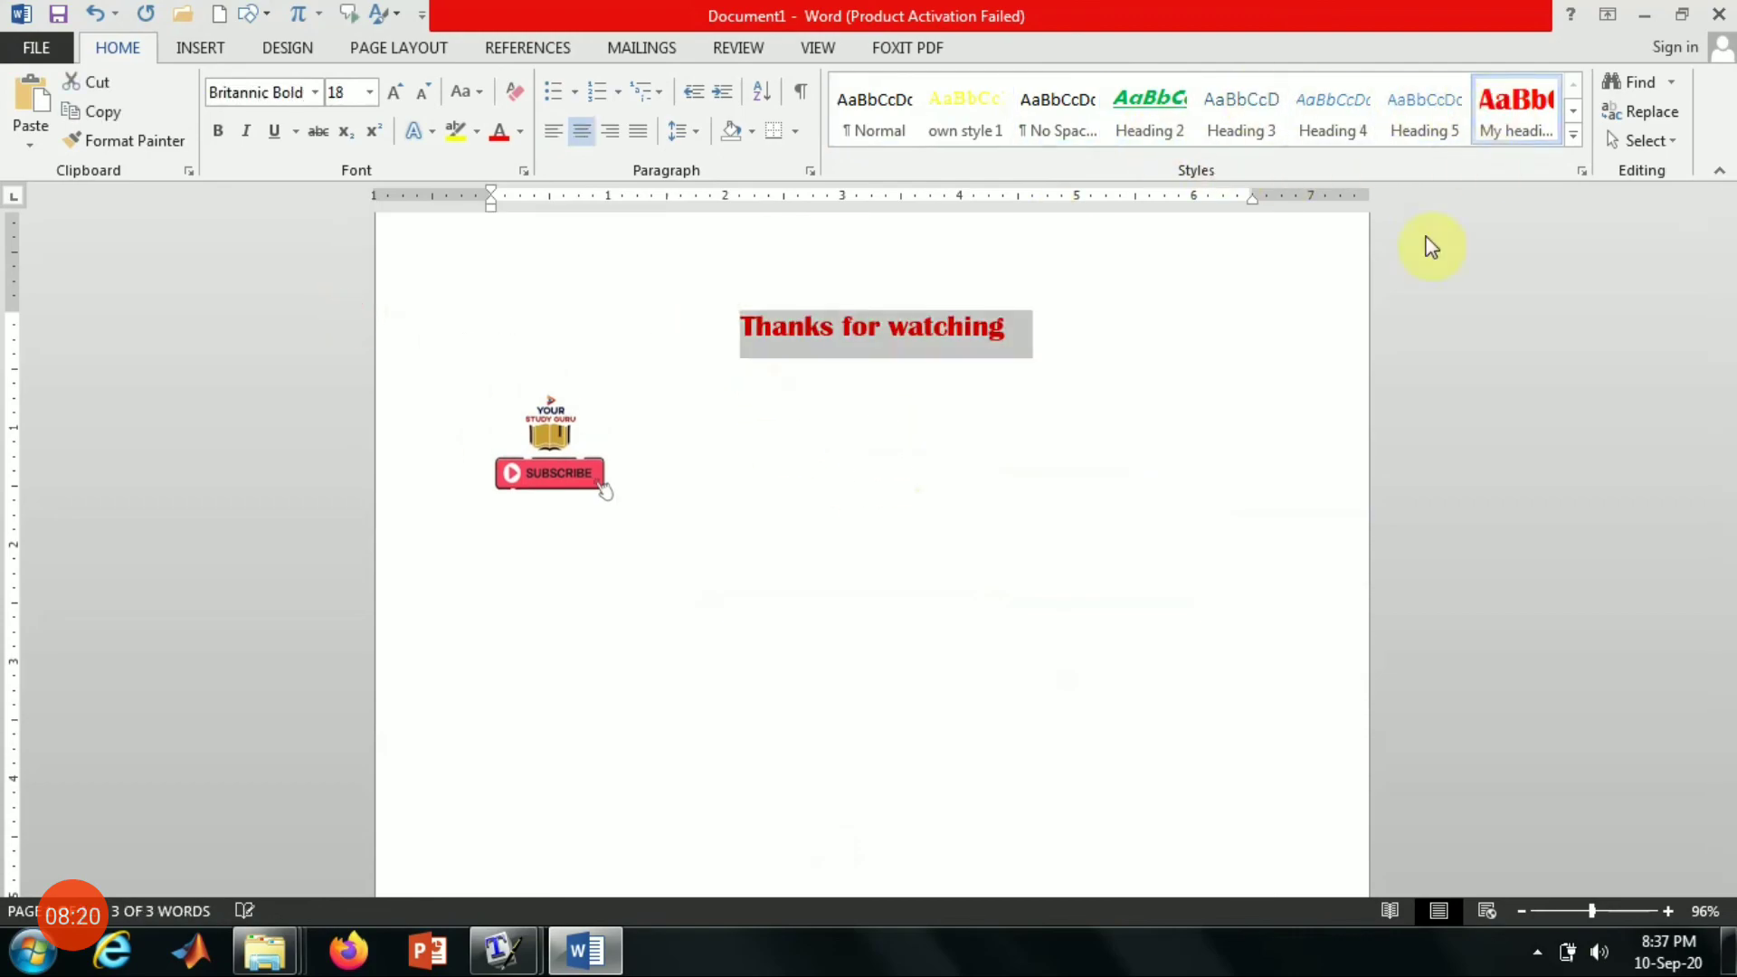
click(950, 595)
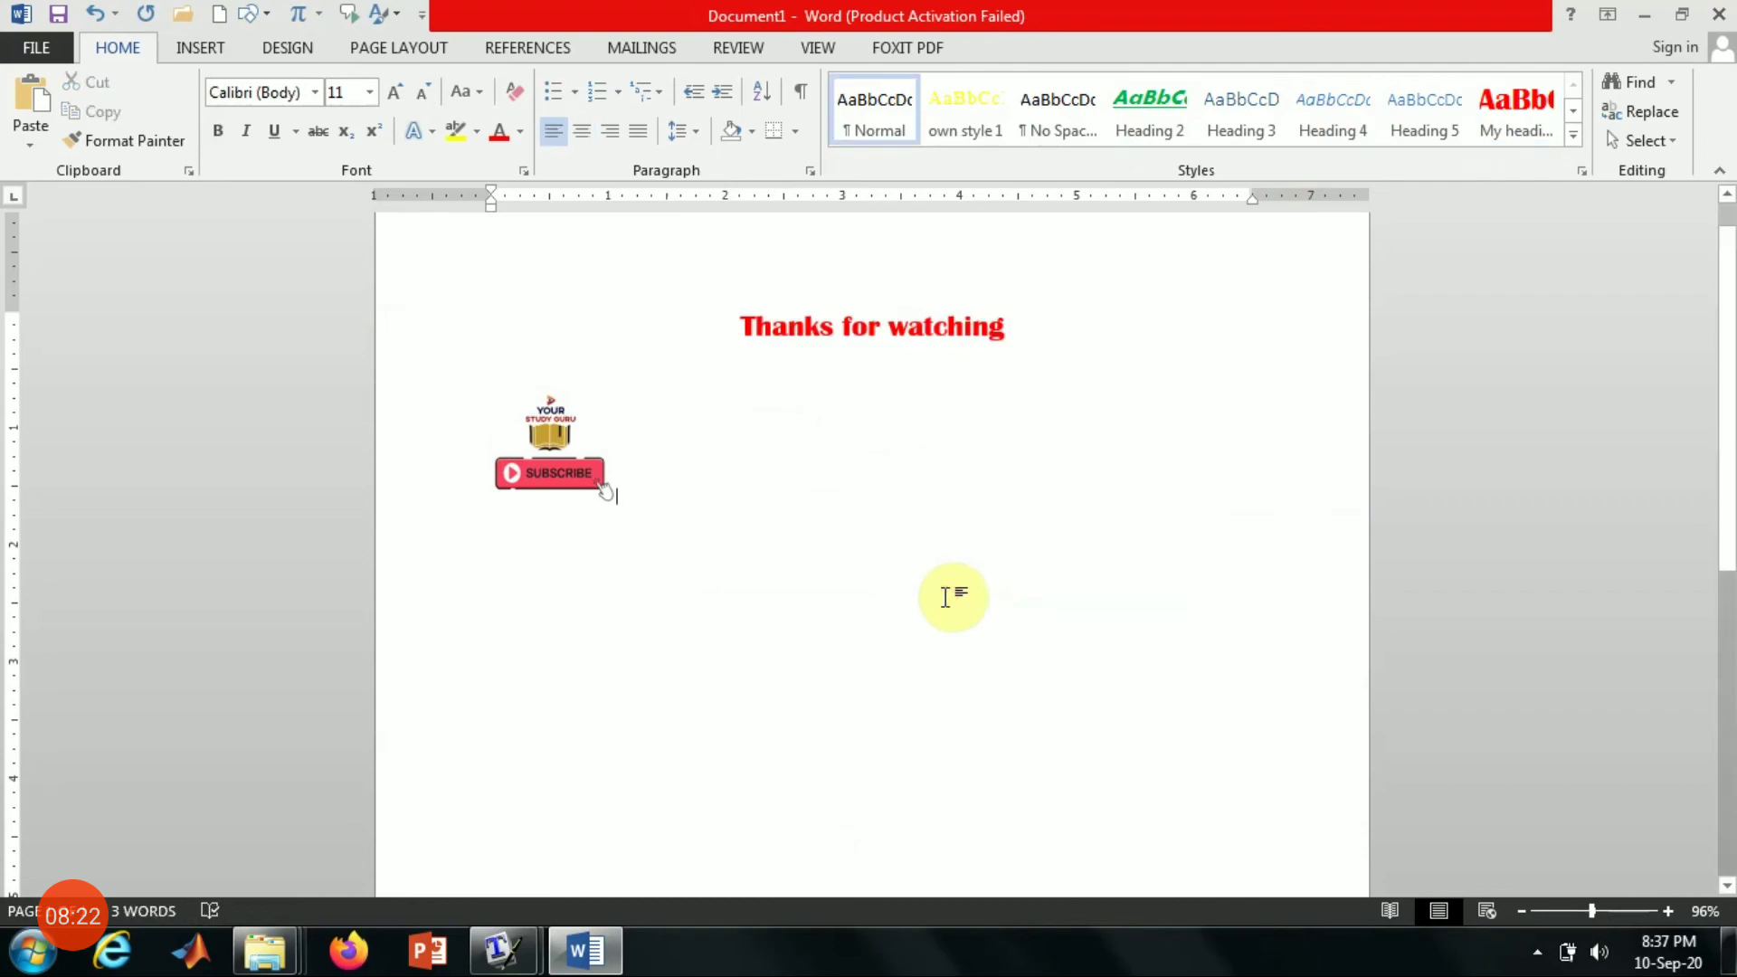